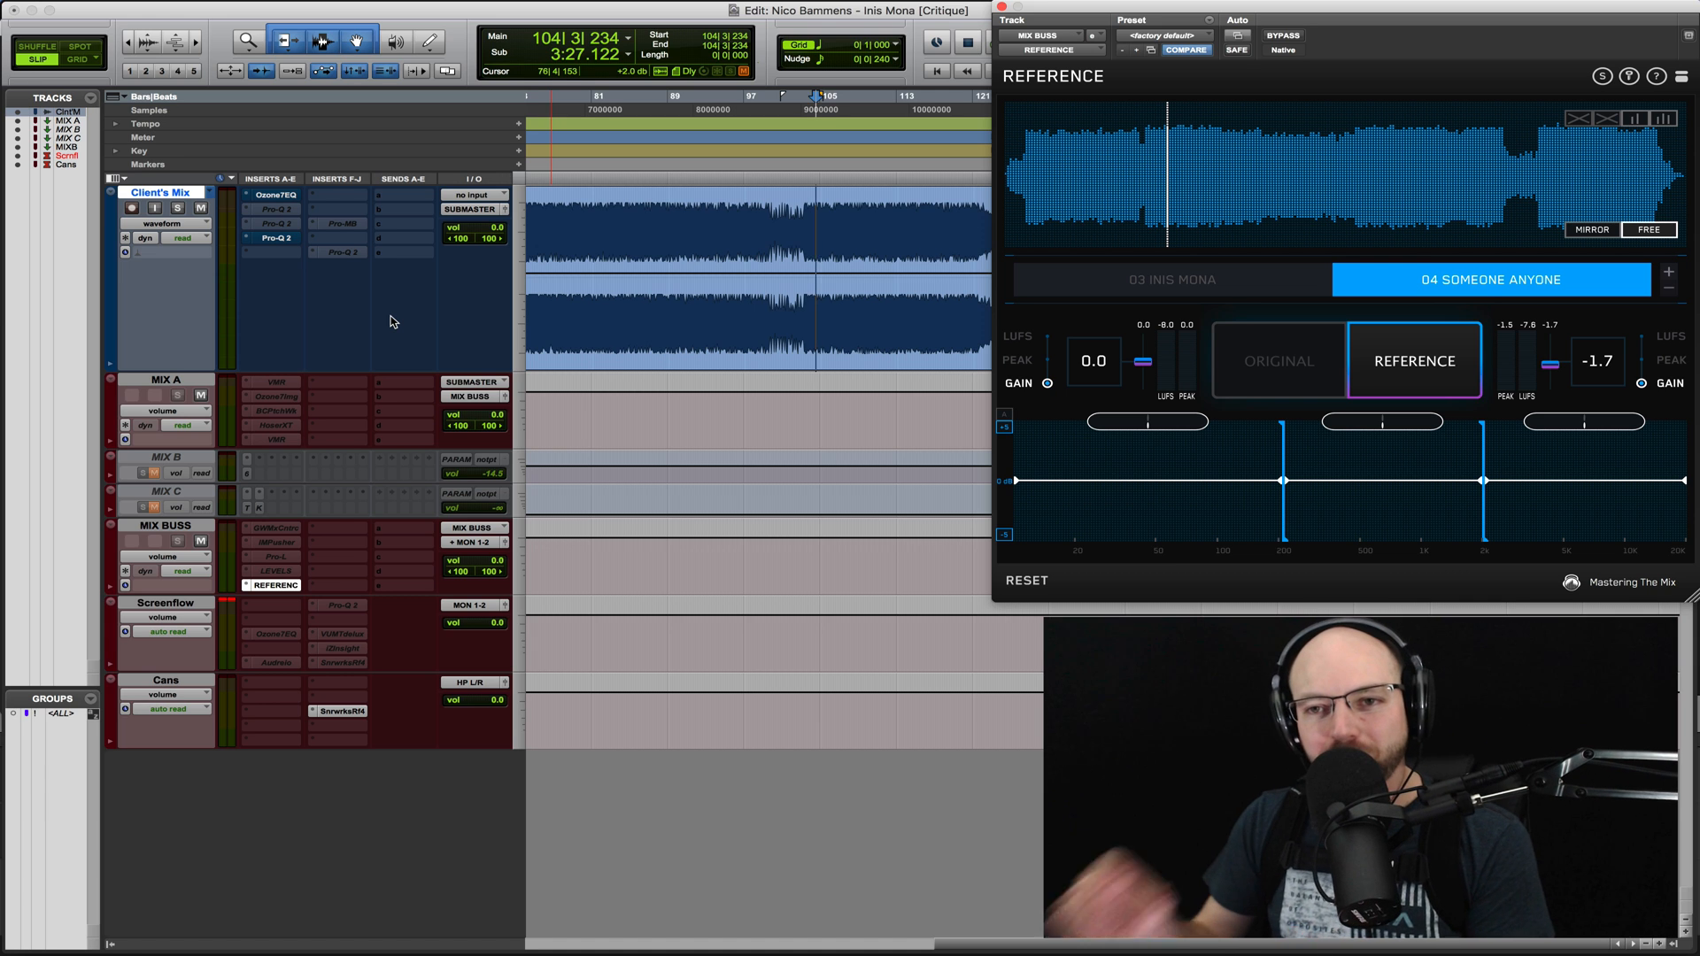
- Insert FabFilter Pro-Q 2 on the Client's Mix track and add a bell boost of about 2.8 dB near 80 Hz
click(326, 195)
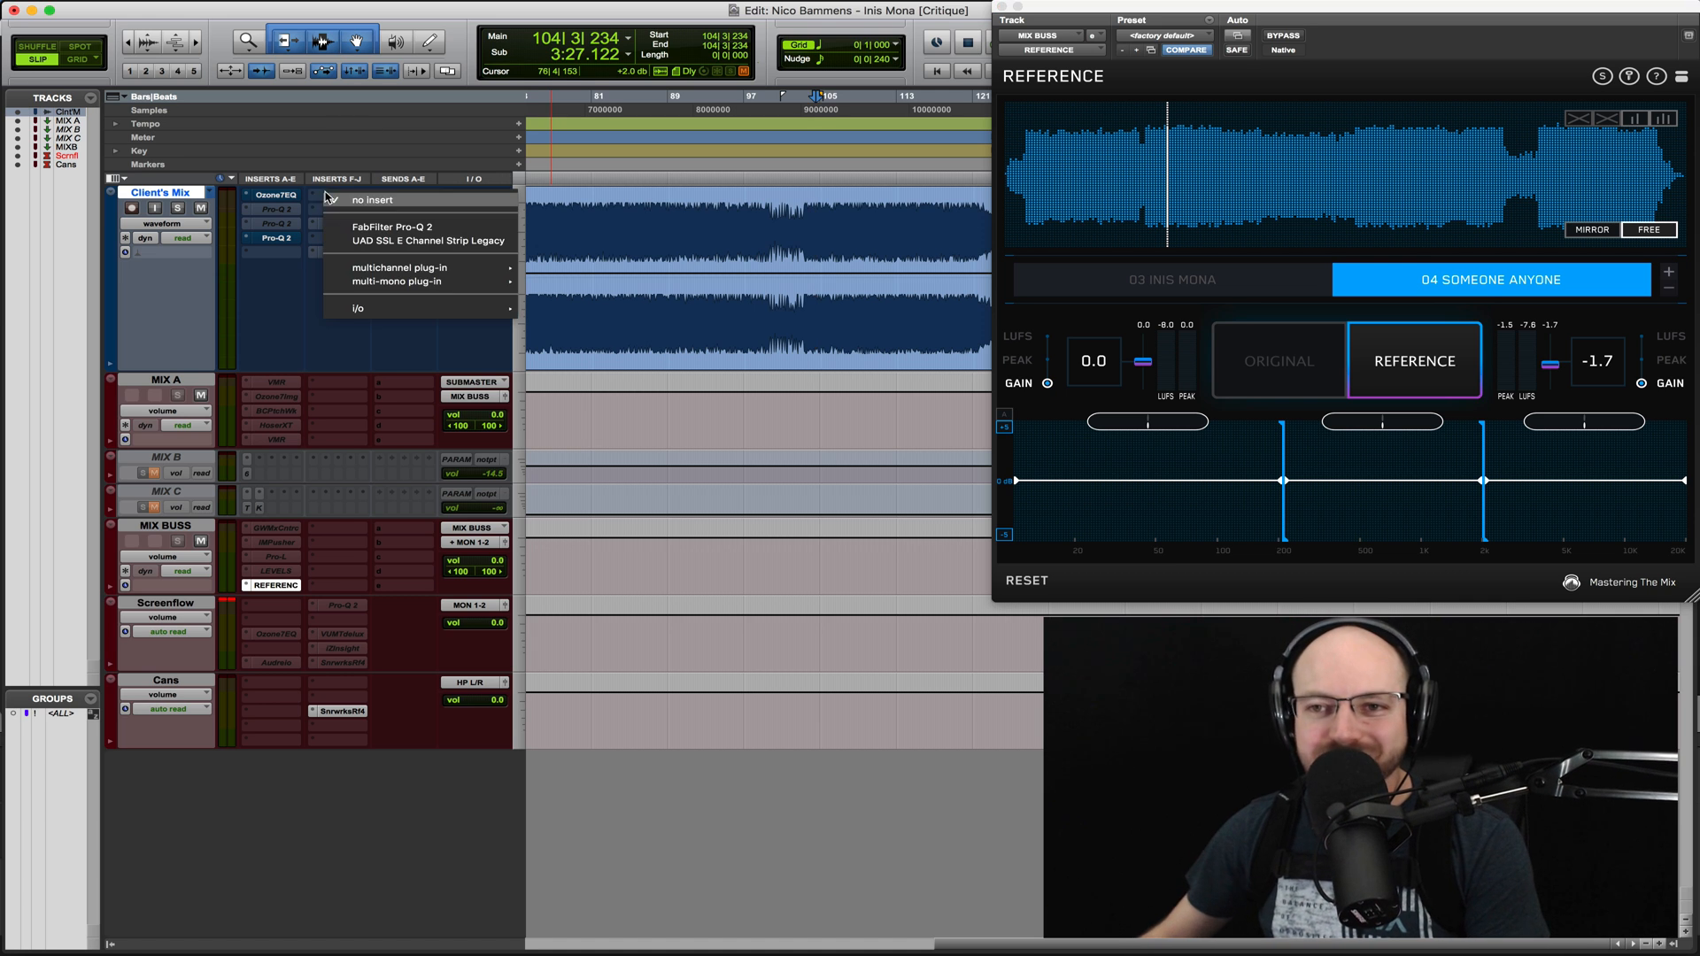
click(392, 228)
click(547, 593)
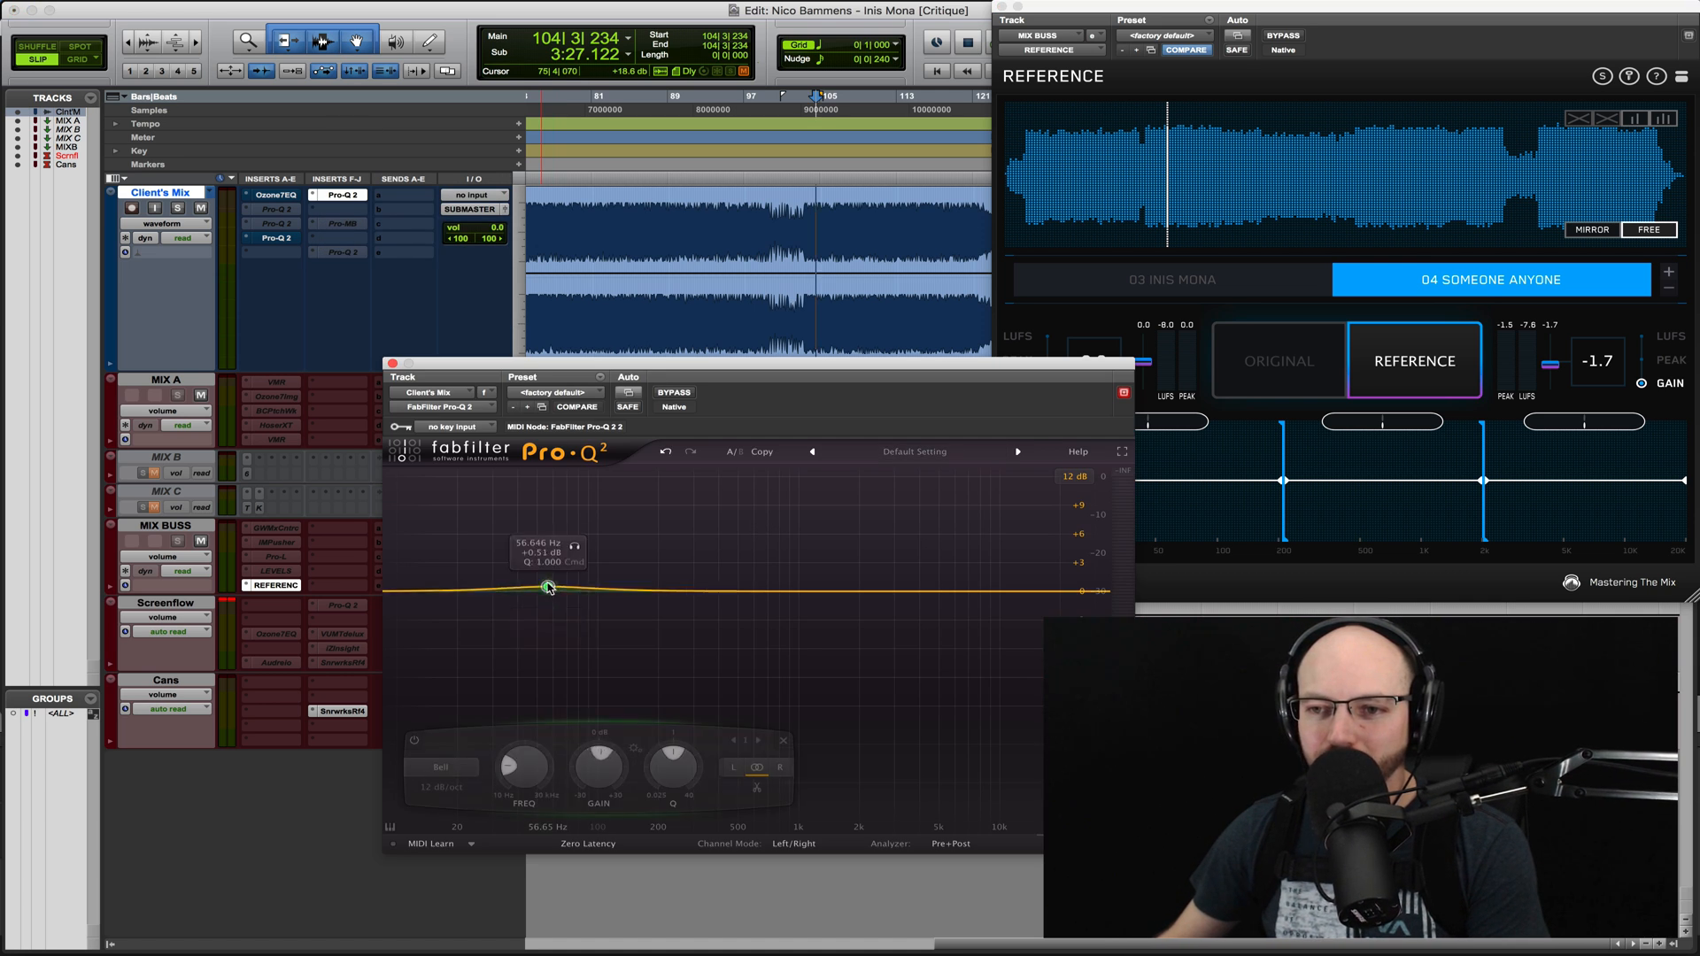
drag(550, 587, 578, 569)
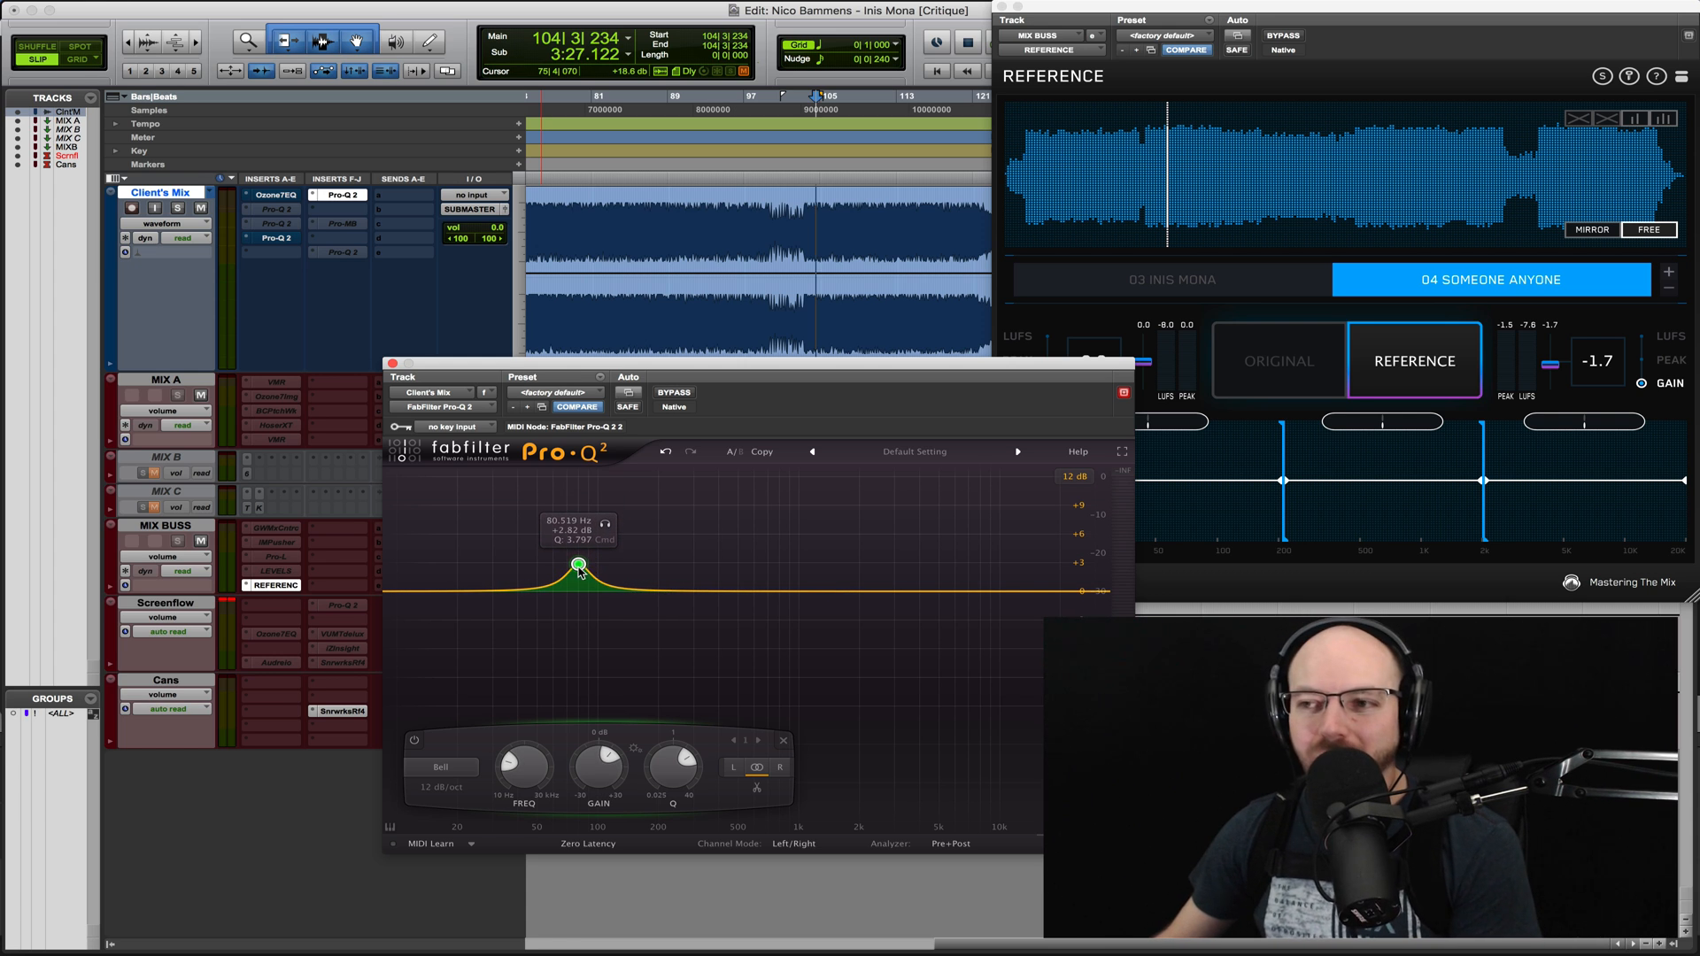
- Switch the REFERENCE monitoring to the original mix, check the 80 Hz bell, and return to the reference track
click(1293, 372)
click(1291, 371)
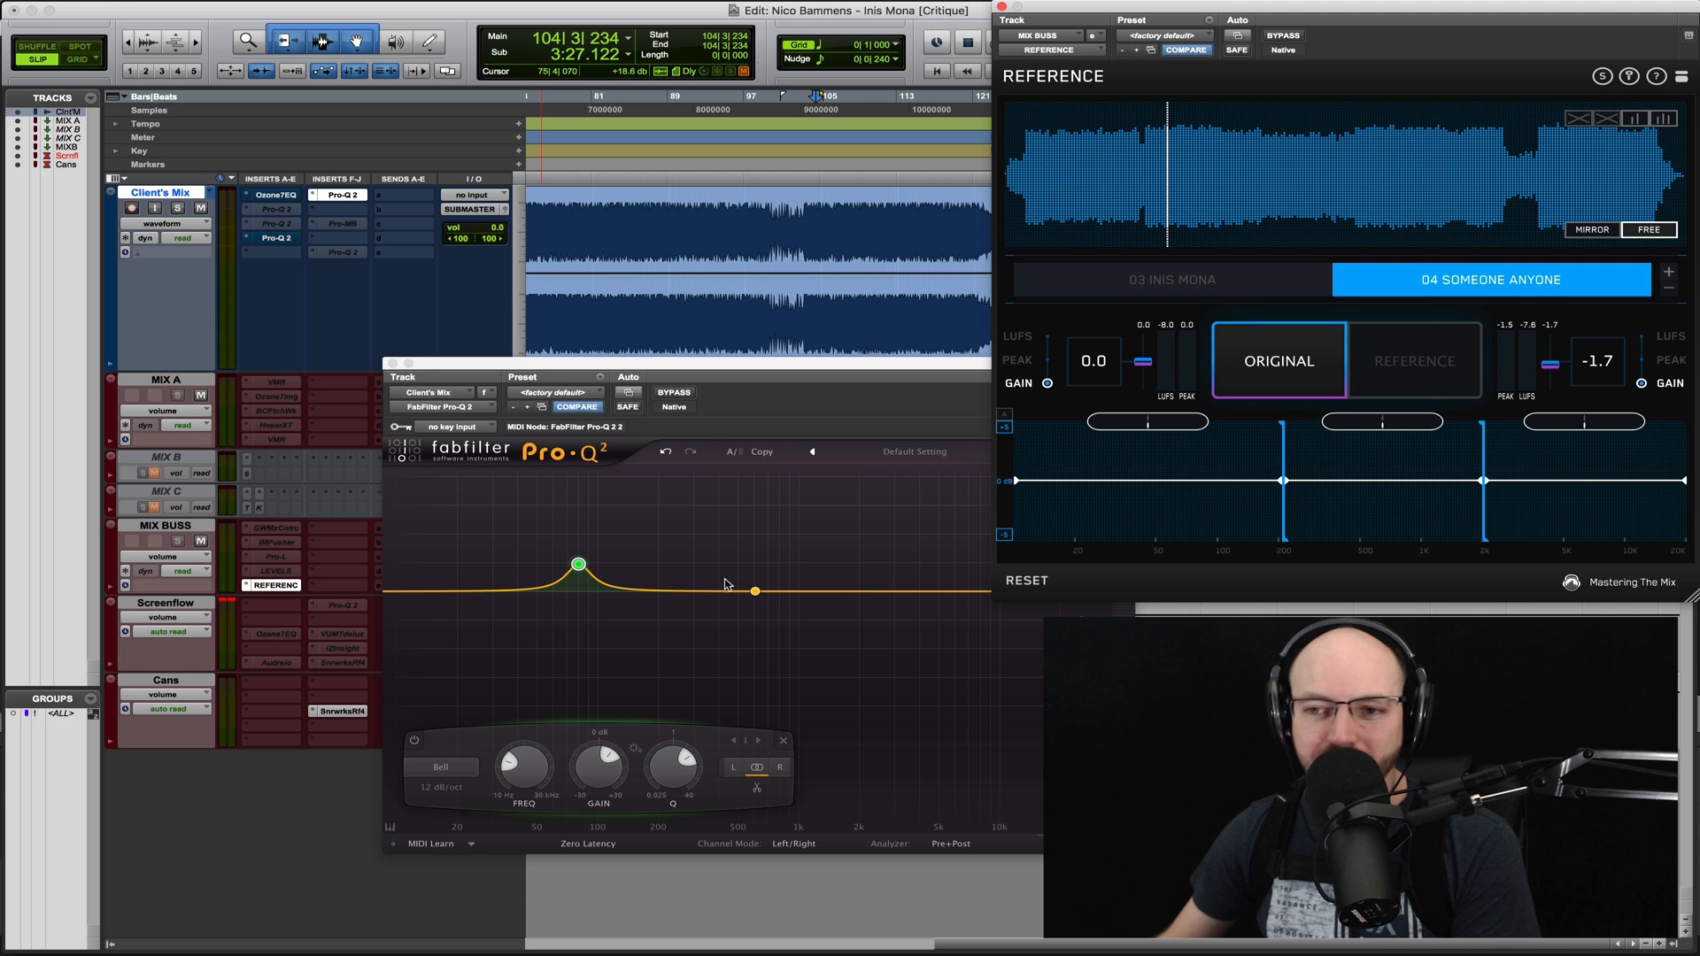
click(578, 565)
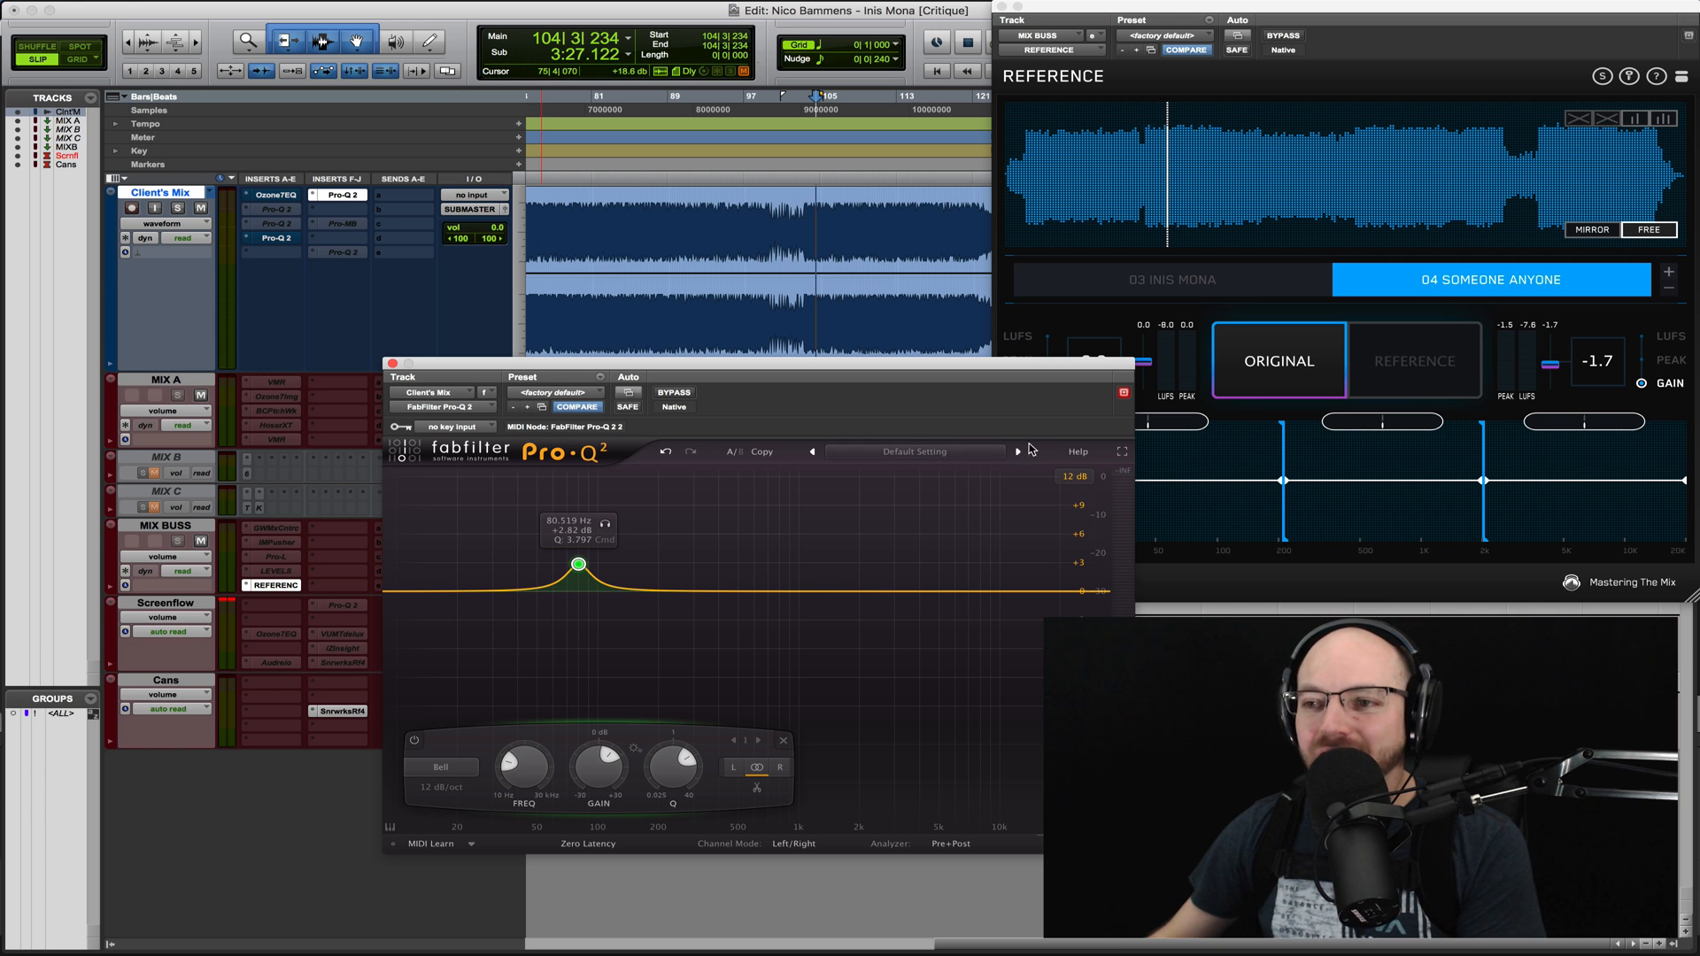
click(1283, 369)
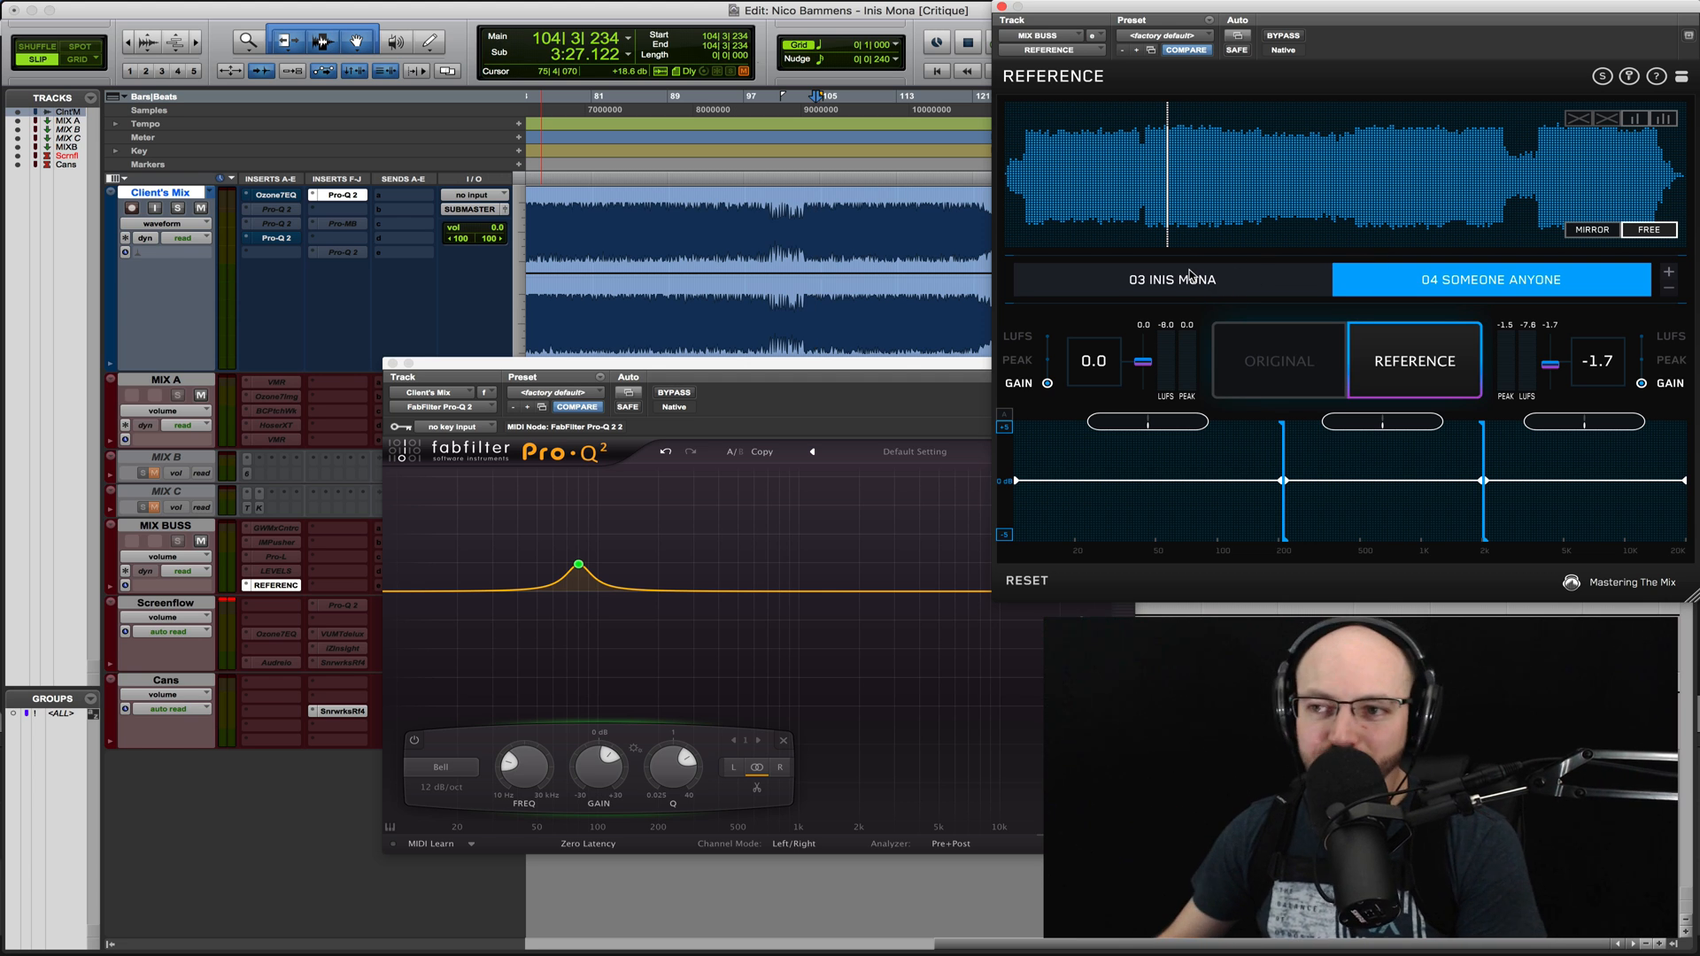
- Delete the 80 Hz bell and move the Pro-Q 2 insert from Client's Mix to the MIX BUSS track
mouse_move(578, 566)
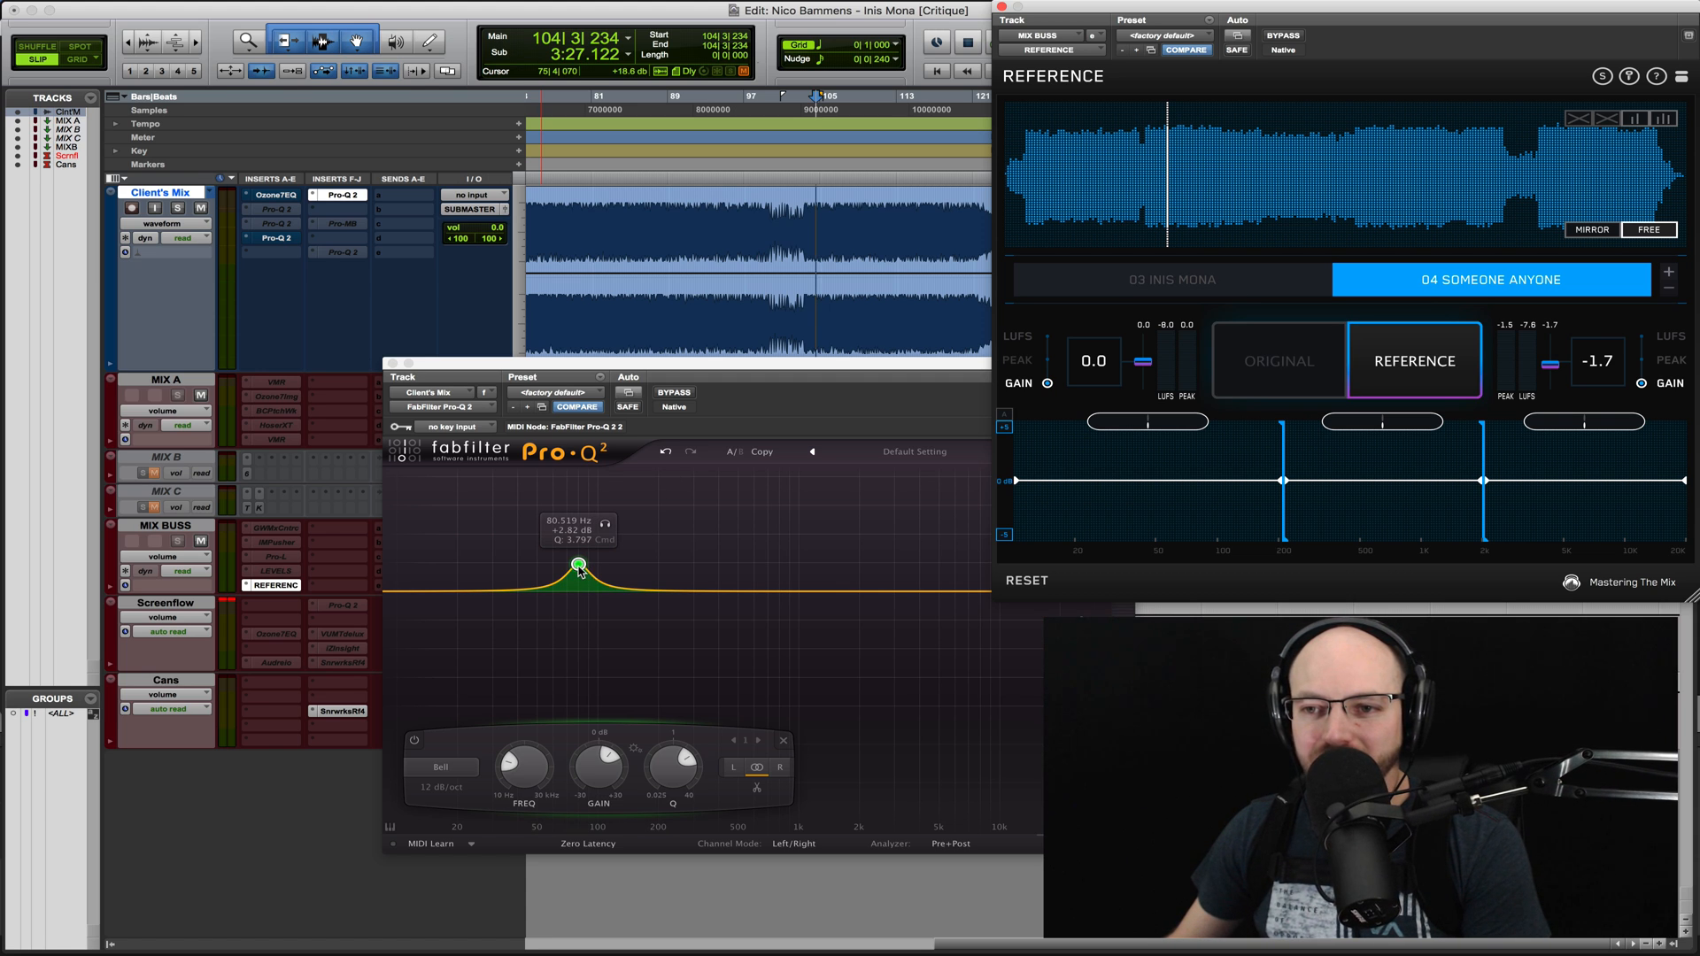
right_click(578, 567)
click(595, 664)
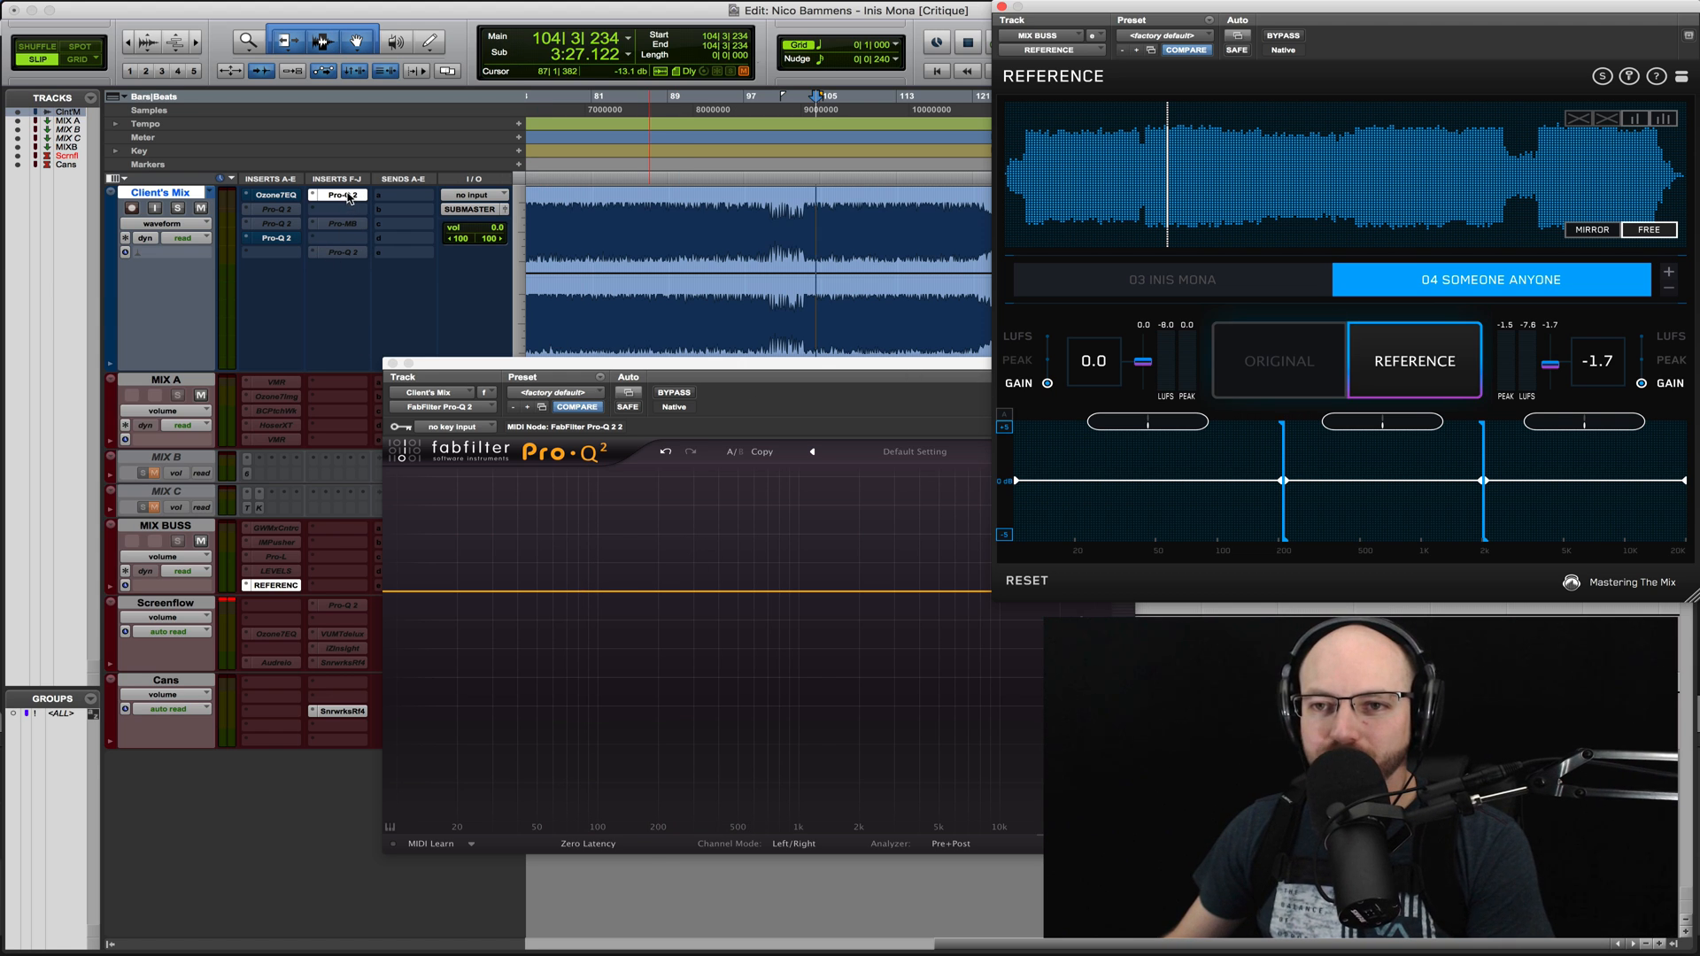
drag(348, 197, 344, 408)
drag(346, 535, 345, 534)
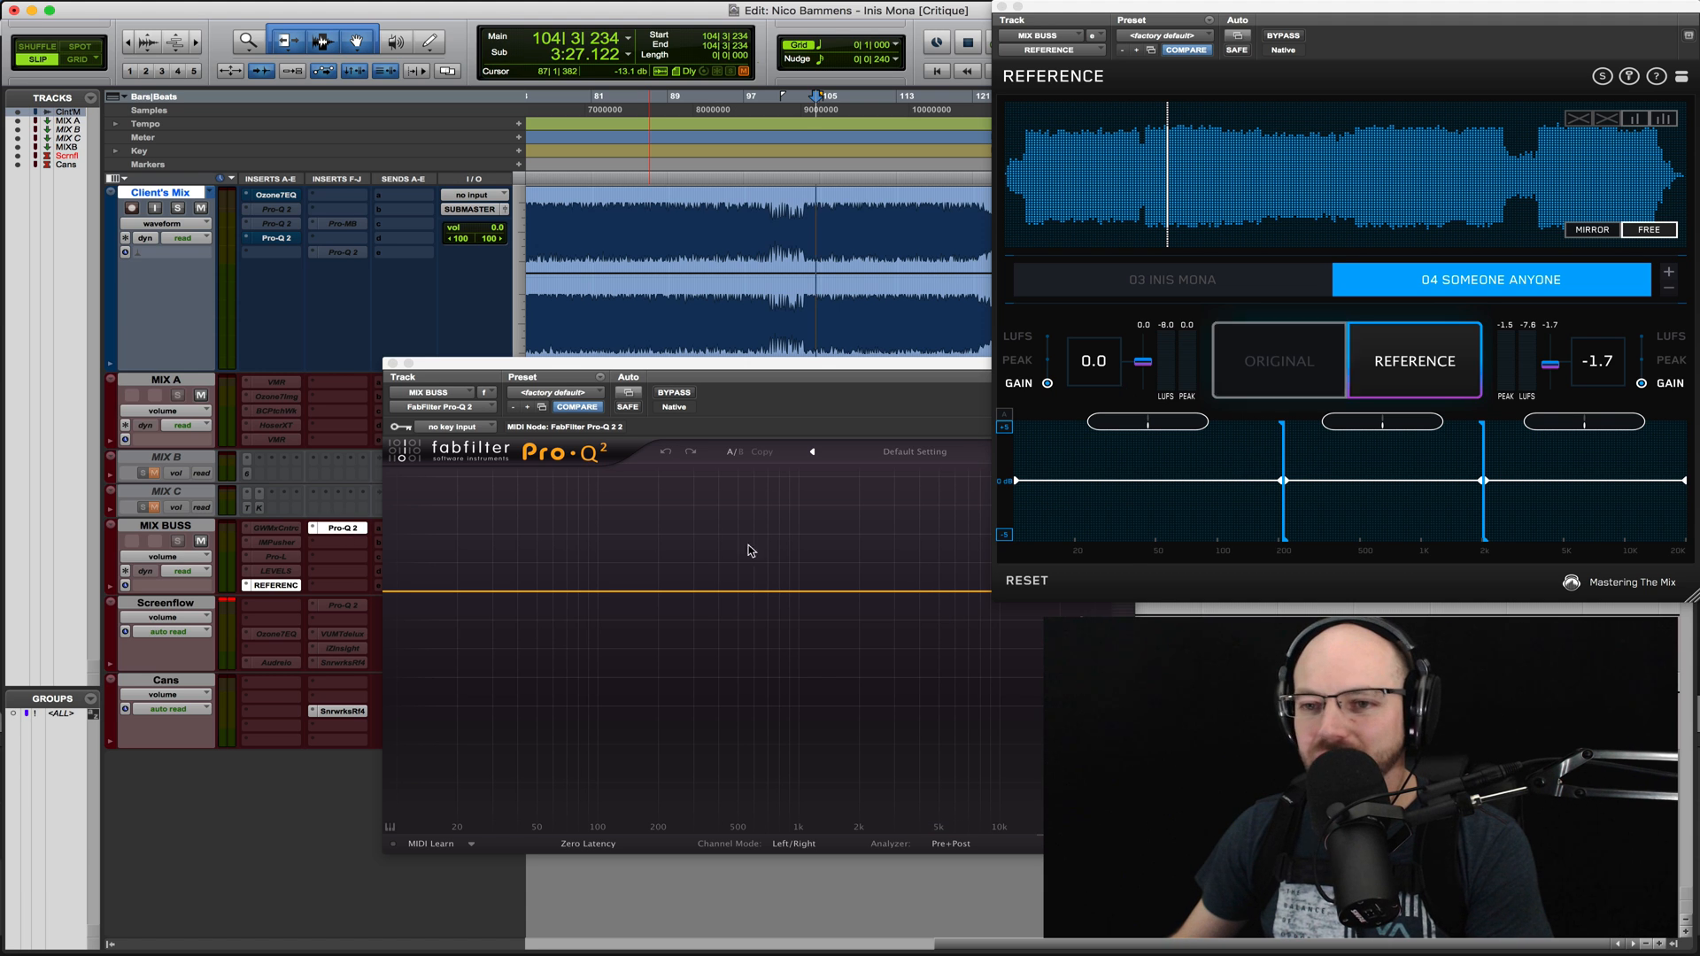
- Add a low cut at about 633 Hz to the MIX BUSS equalizer
click(422, 583)
drag(392, 593, 758, 592)
scroll(758, 591, up, 1)
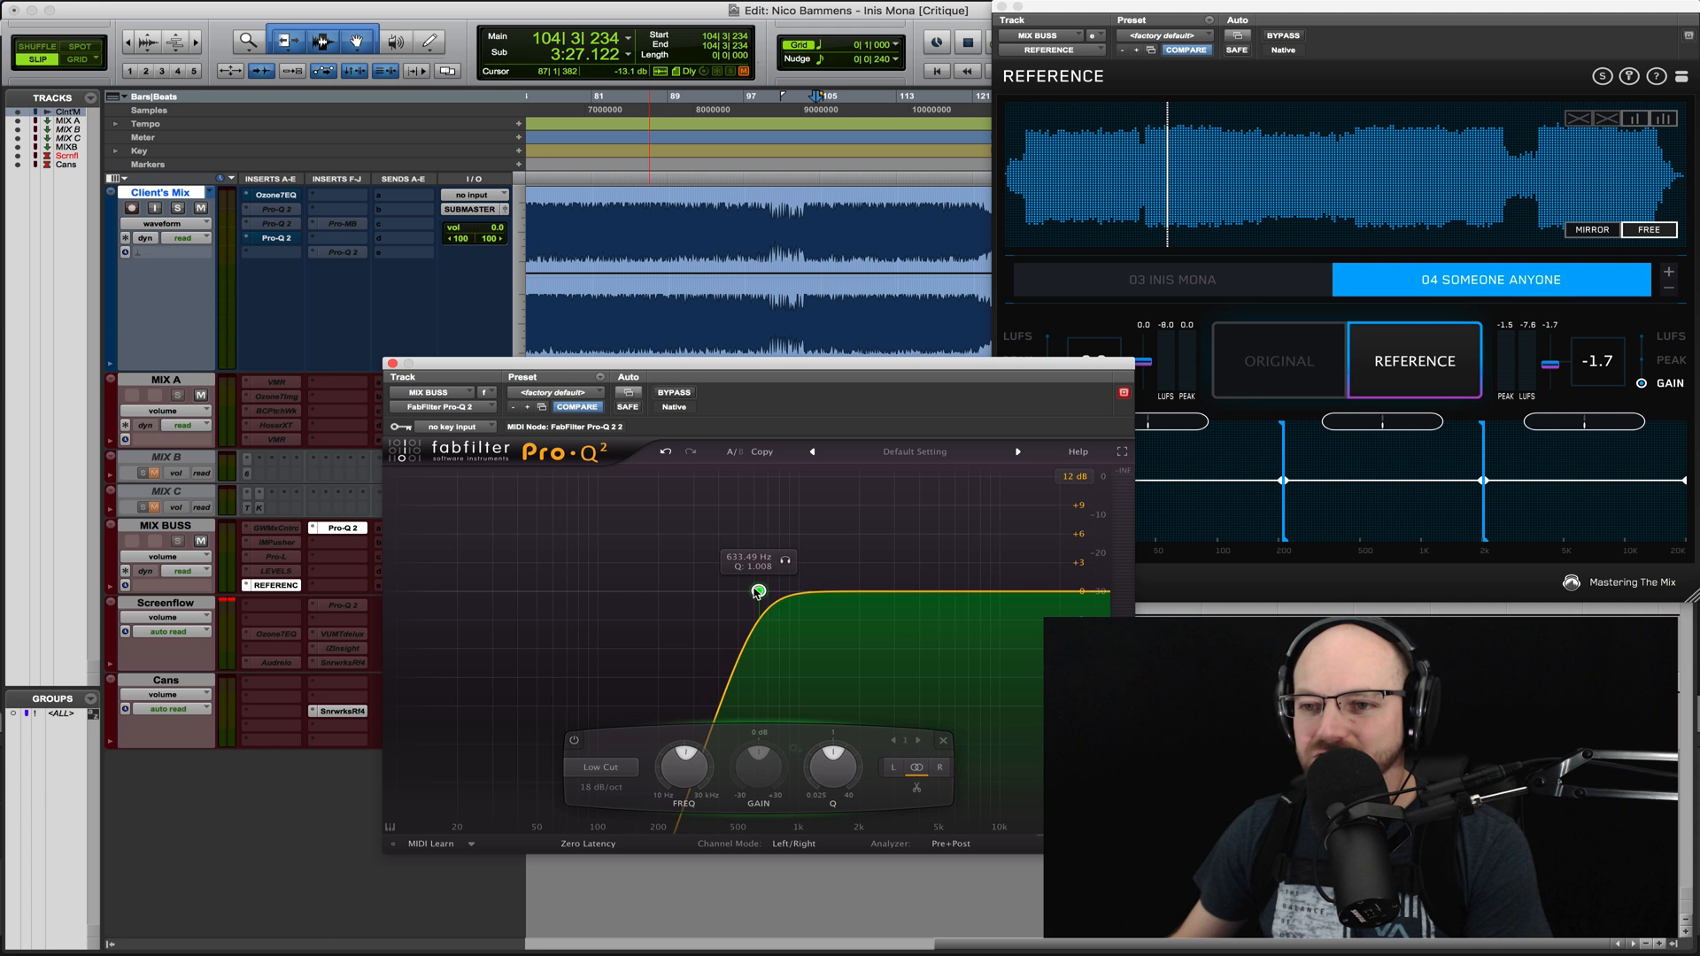
- Play the song through the low cut and change the reference track to 03 Inis Mona, then stop playback
key(space)
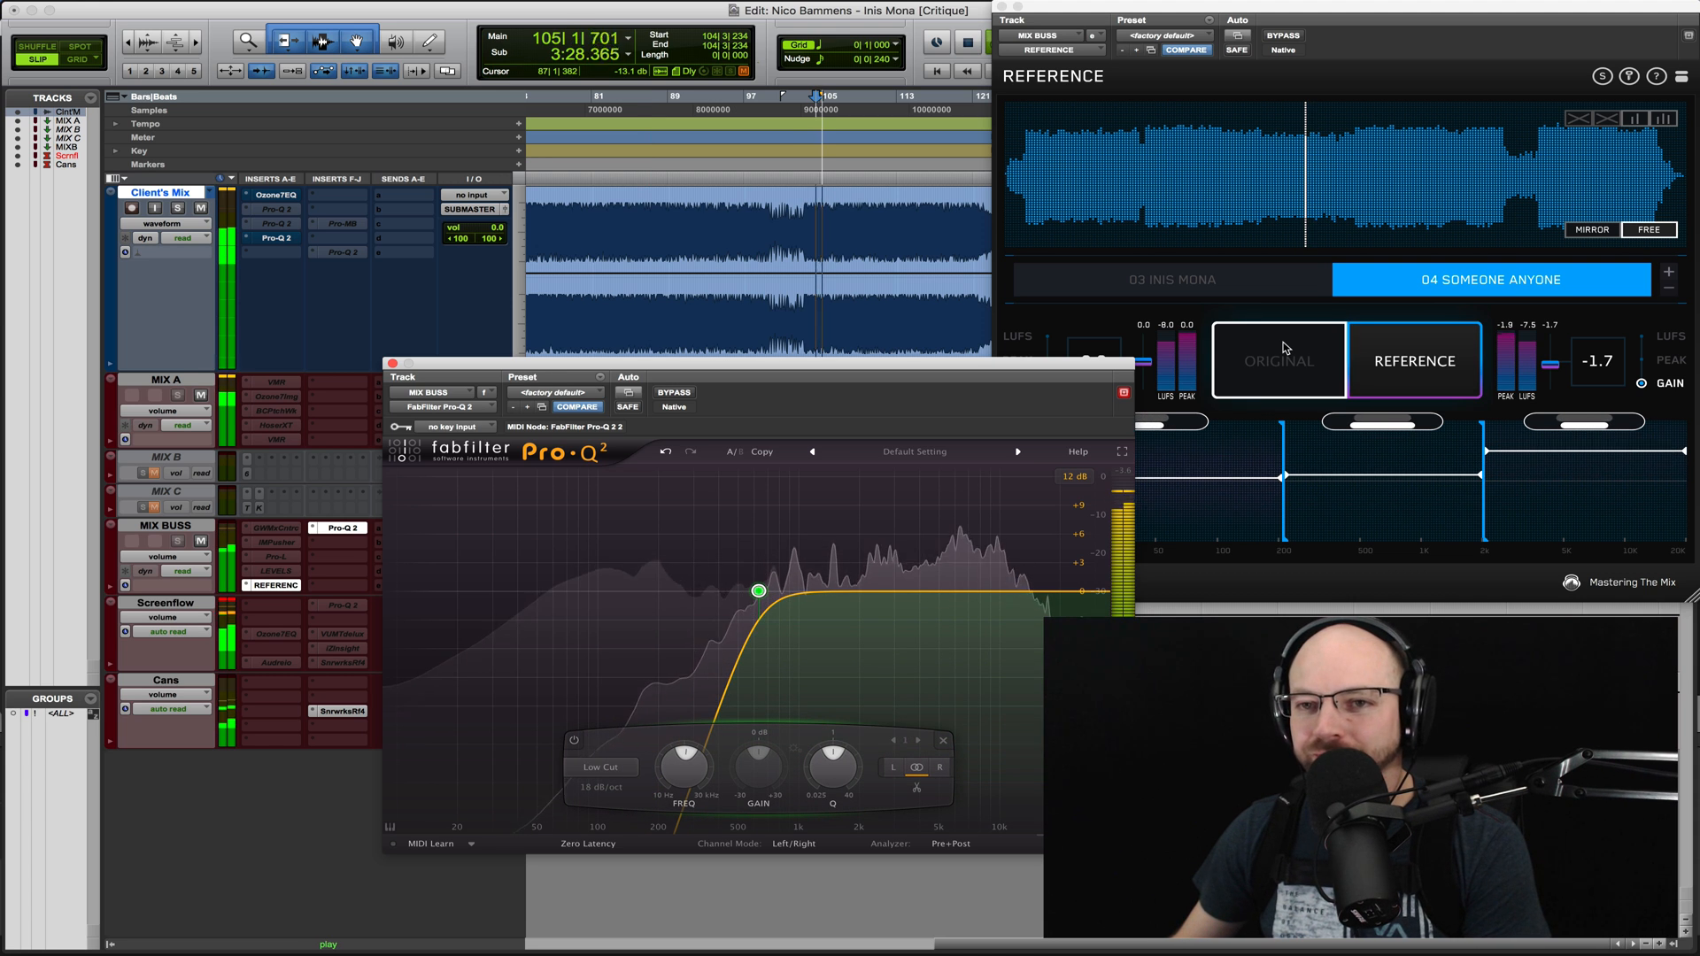
click(1271, 281)
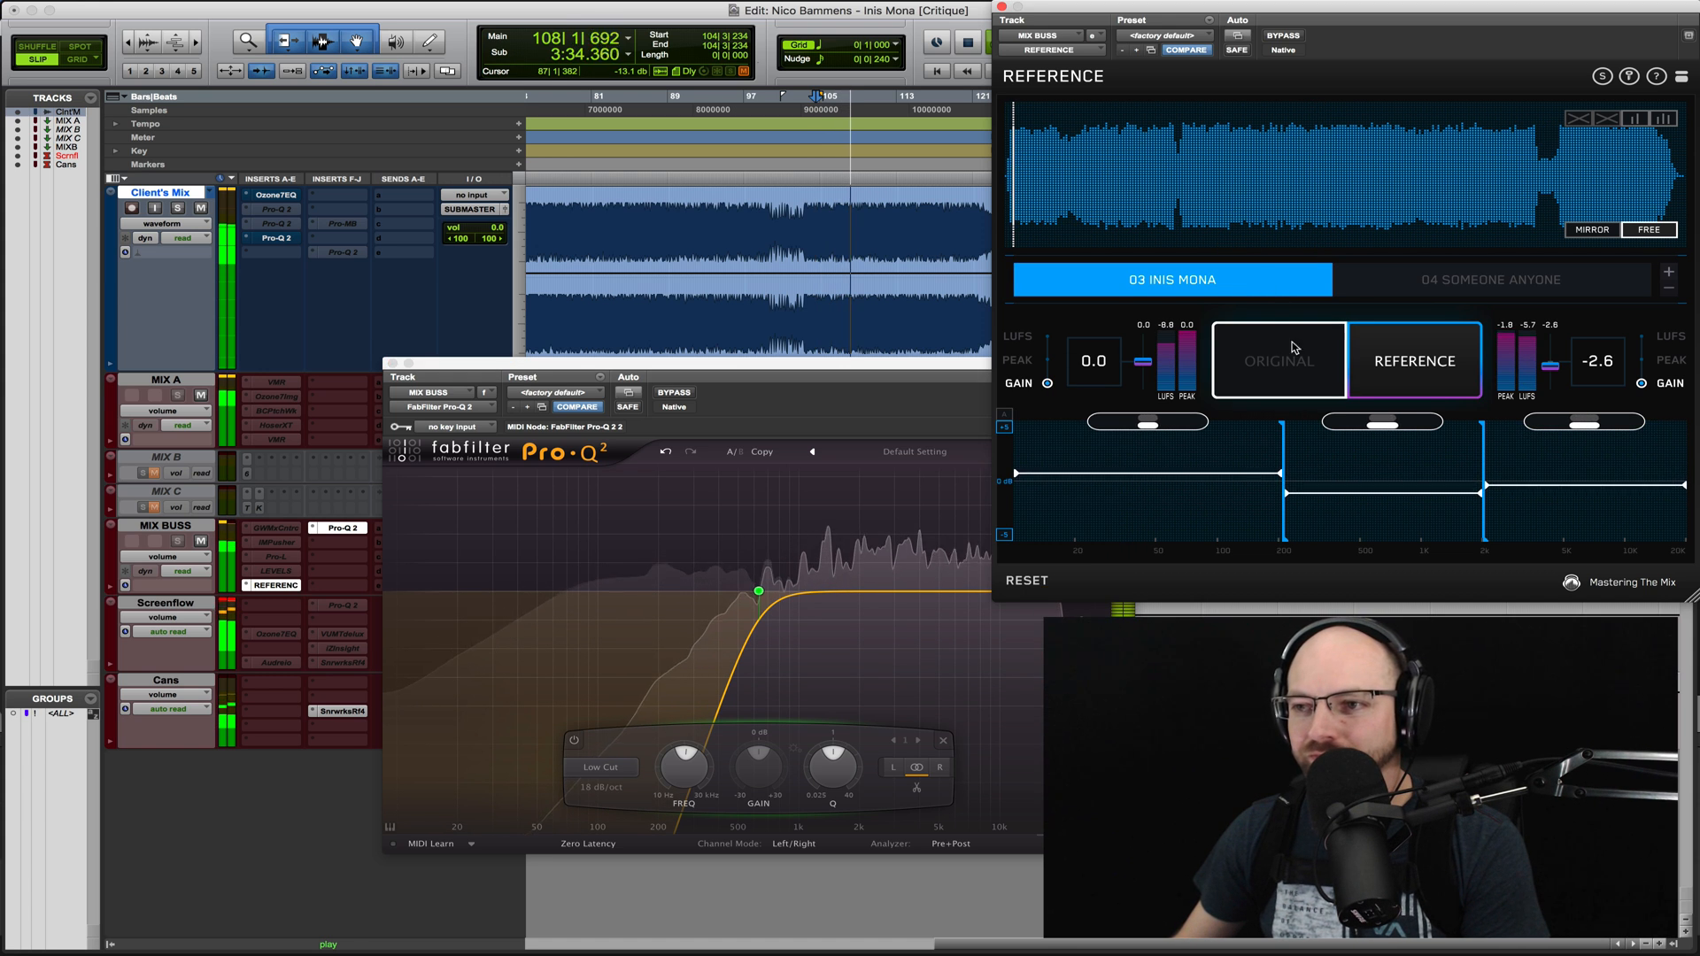
key(space)
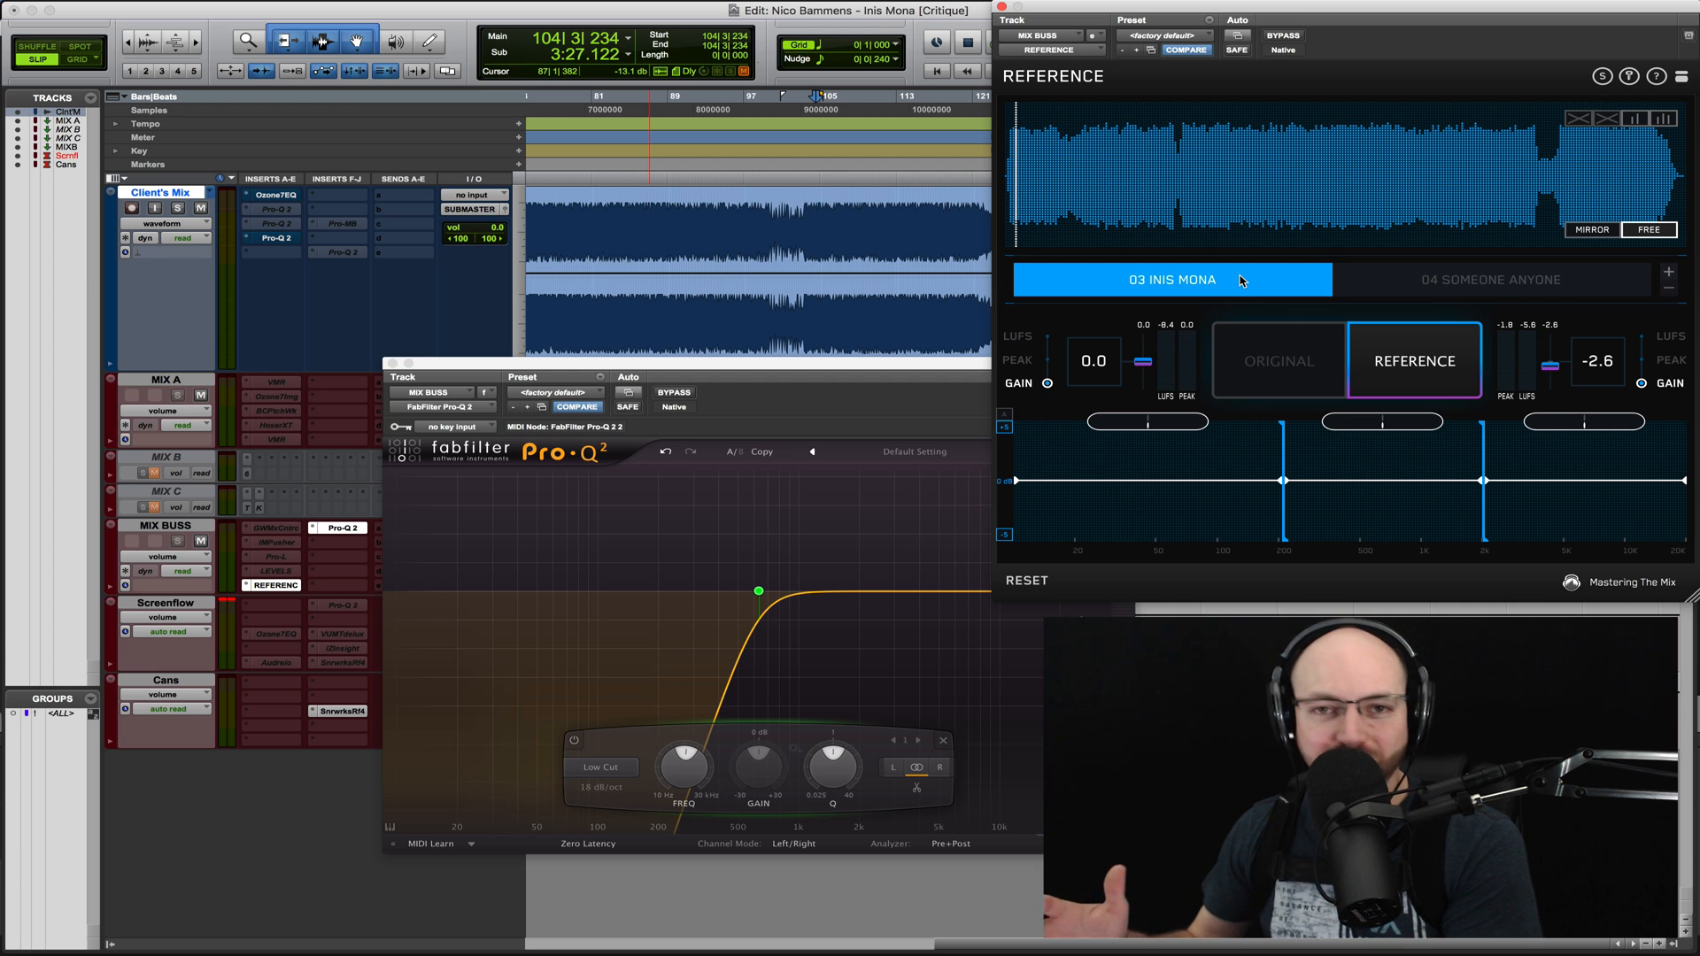
- Play the original mix through the low cut and switch to the 03 Inis Mona reference for comparison
click(1286, 348)
key(space)
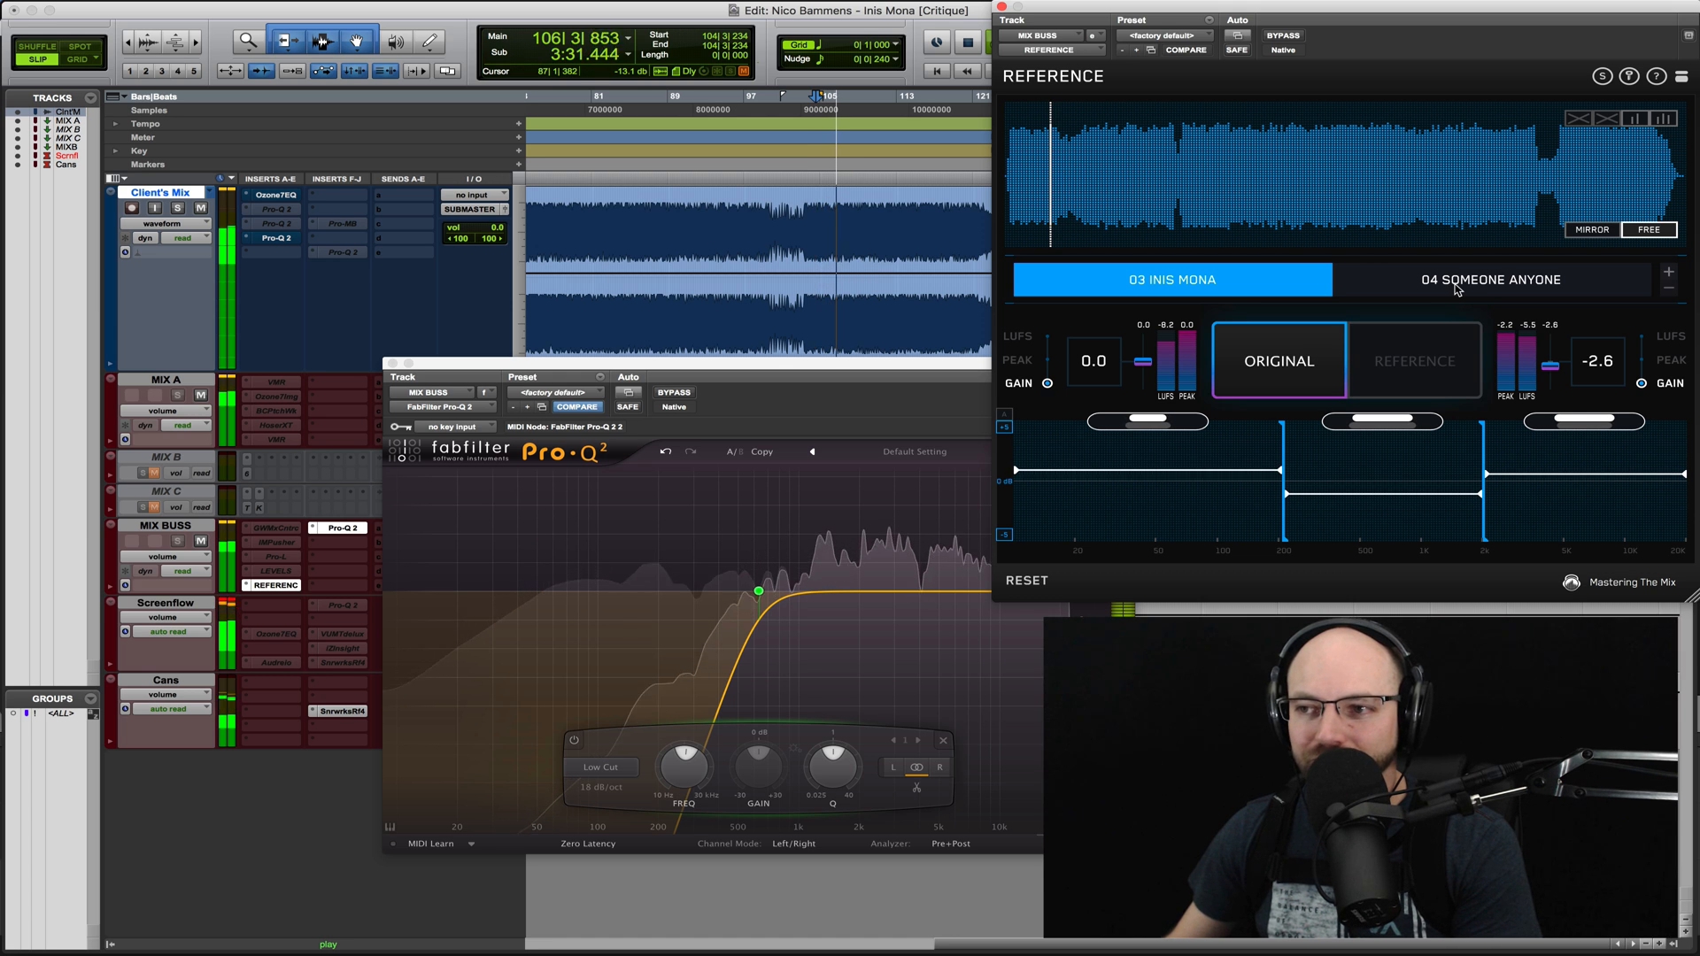
click(1412, 354)
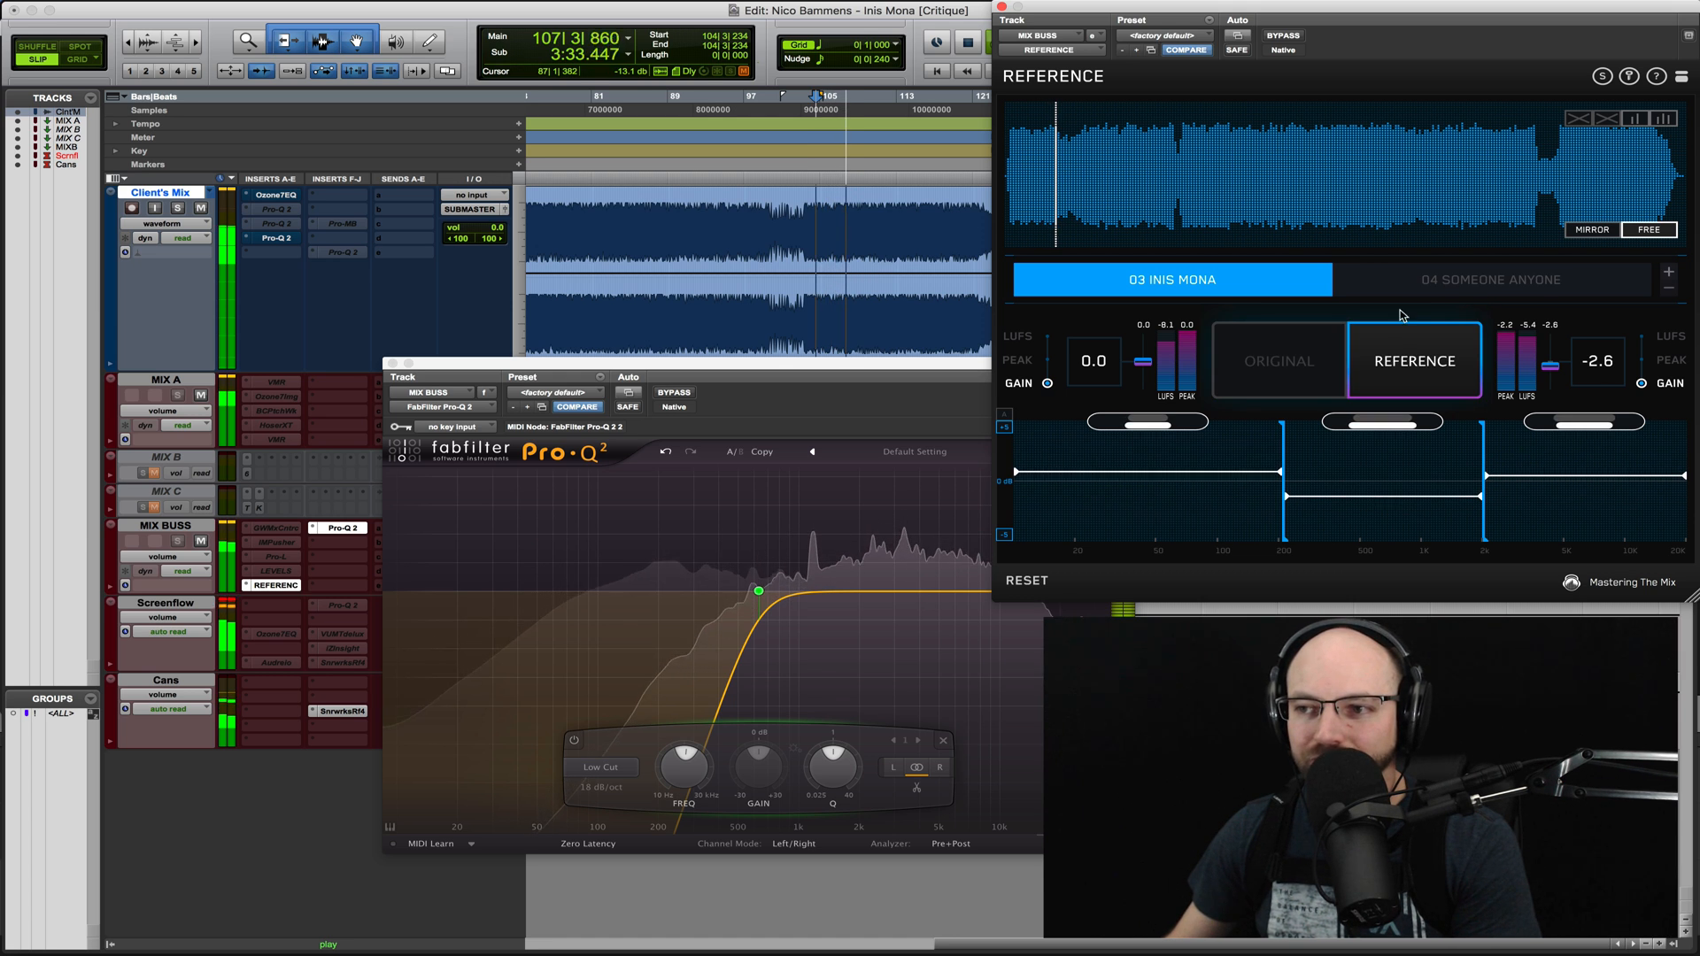
- Restart playback with the 03 Inis Mona reference further into its waveform, compare it with the original, and stop
key(space)
key(space)
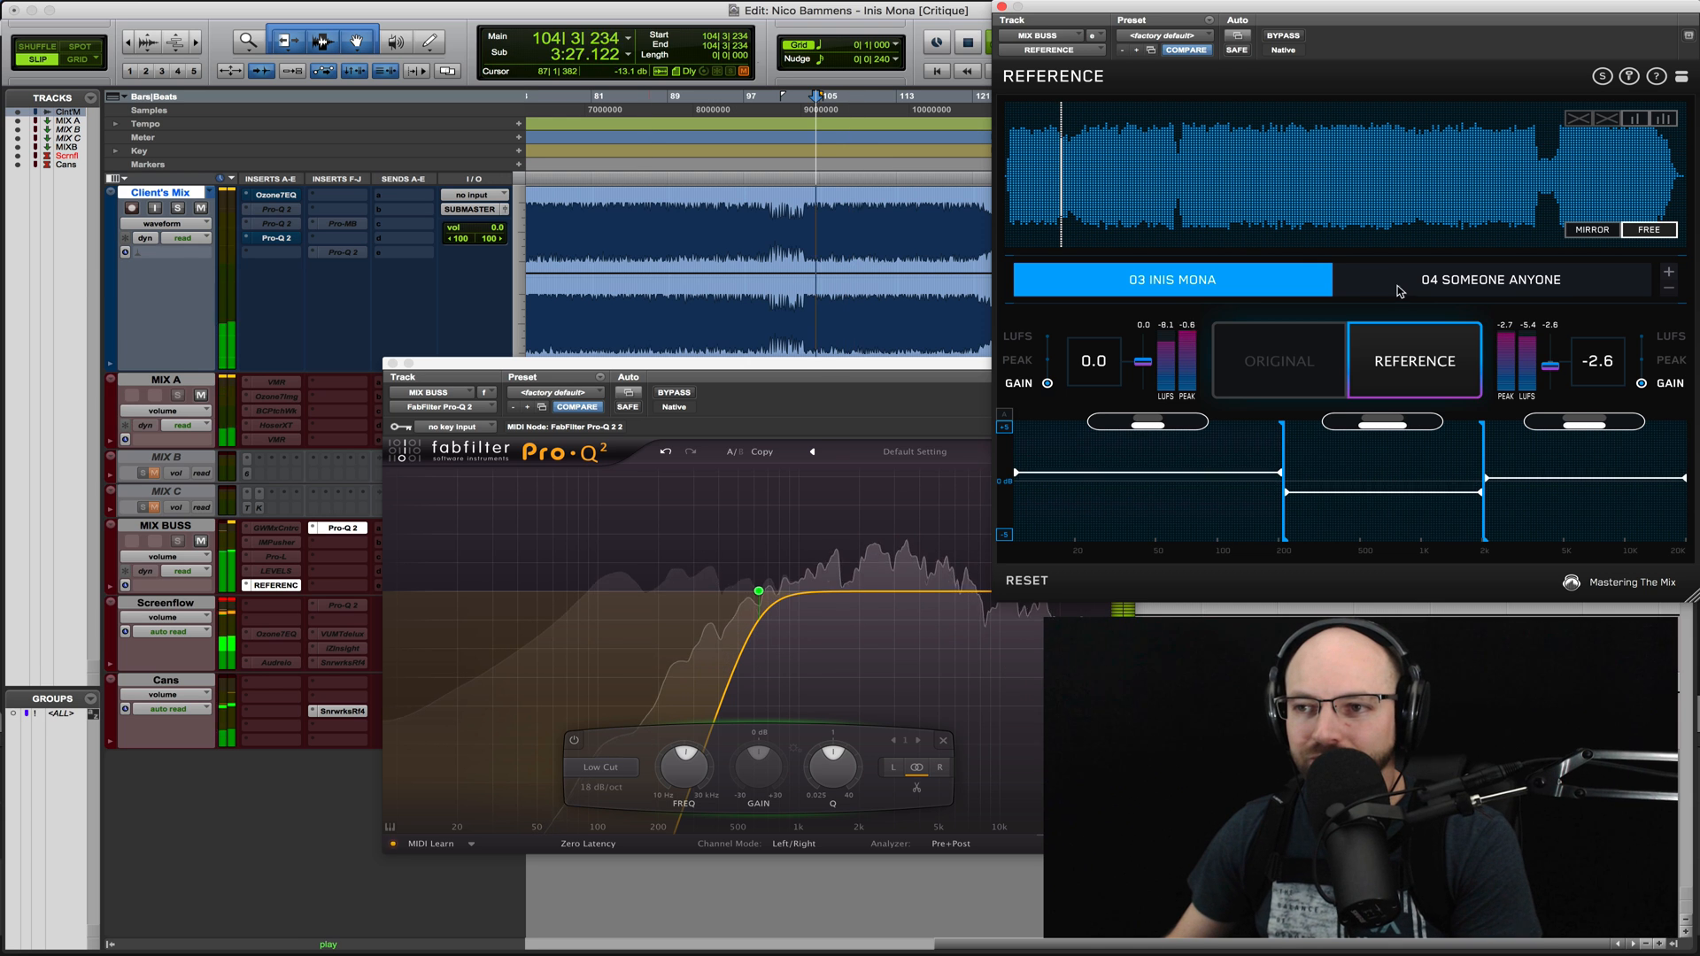
click(1215, 146)
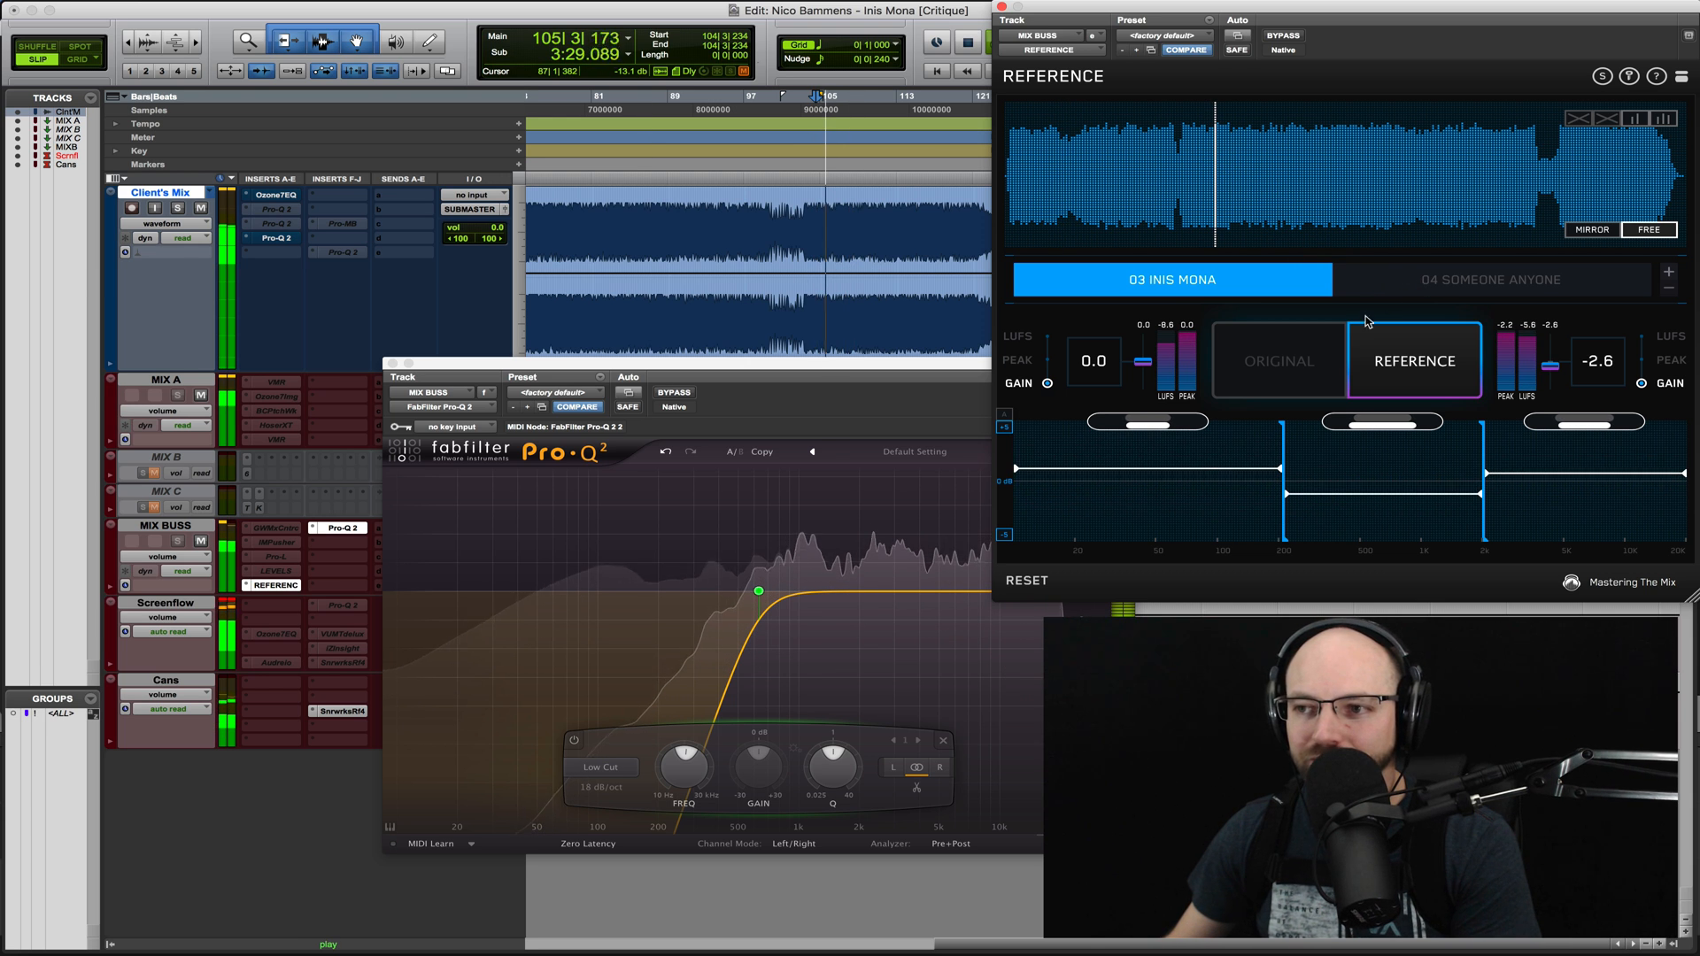
click(1284, 363)
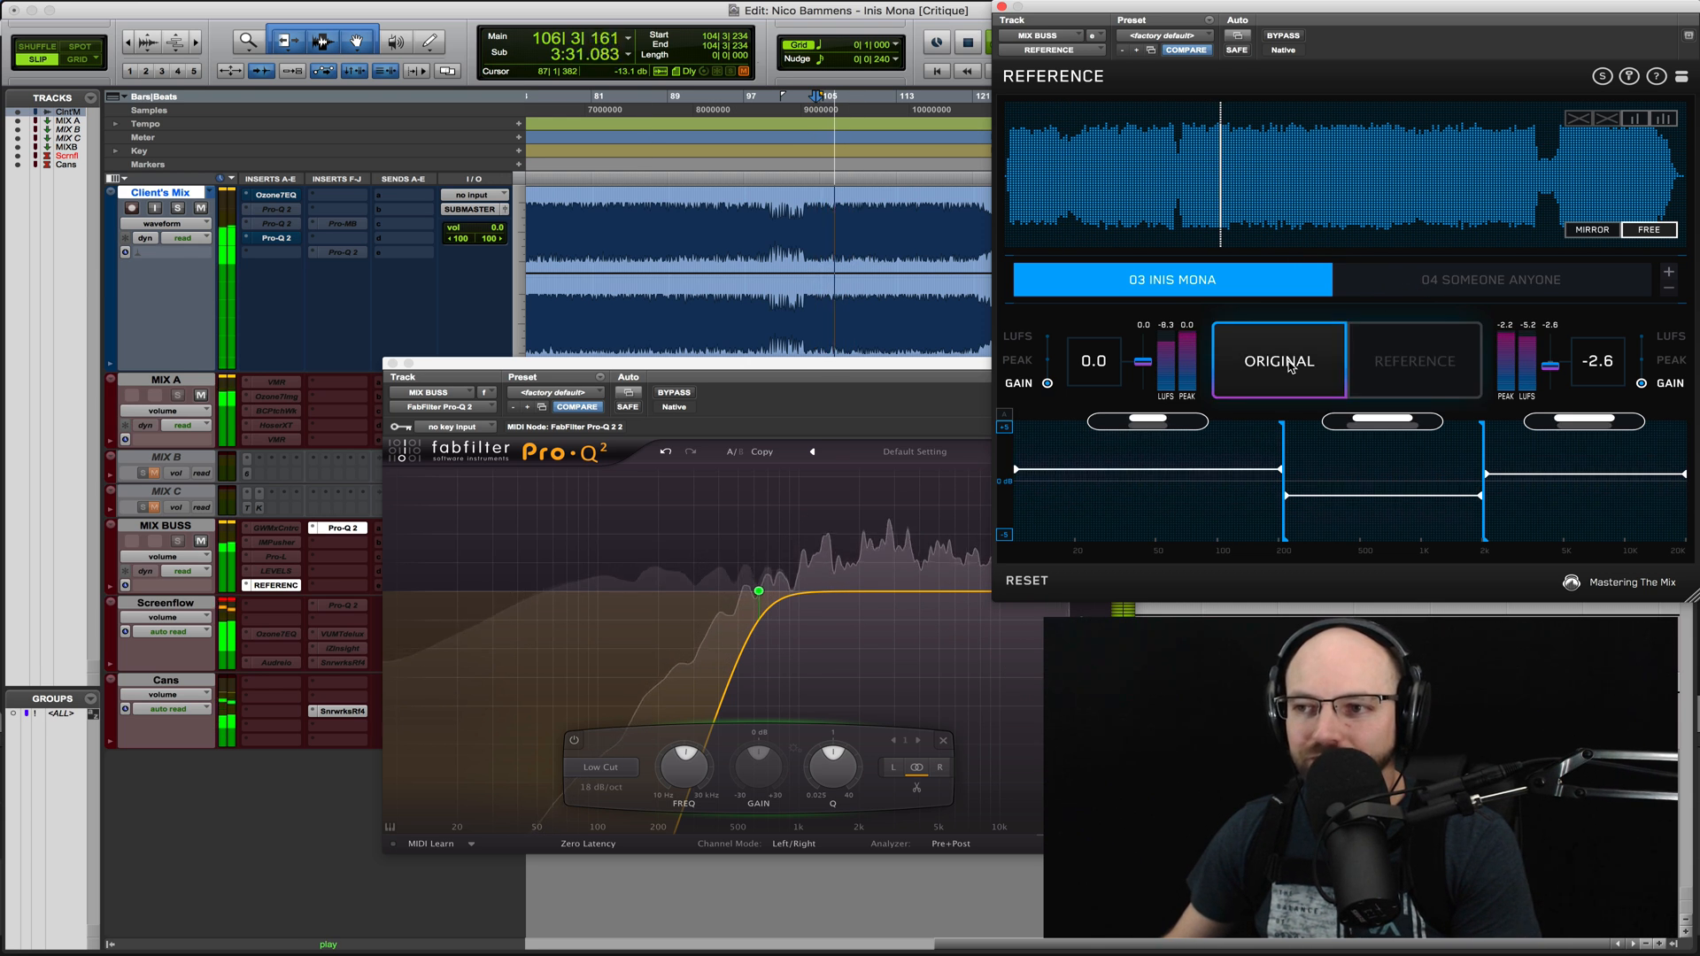
key(space)
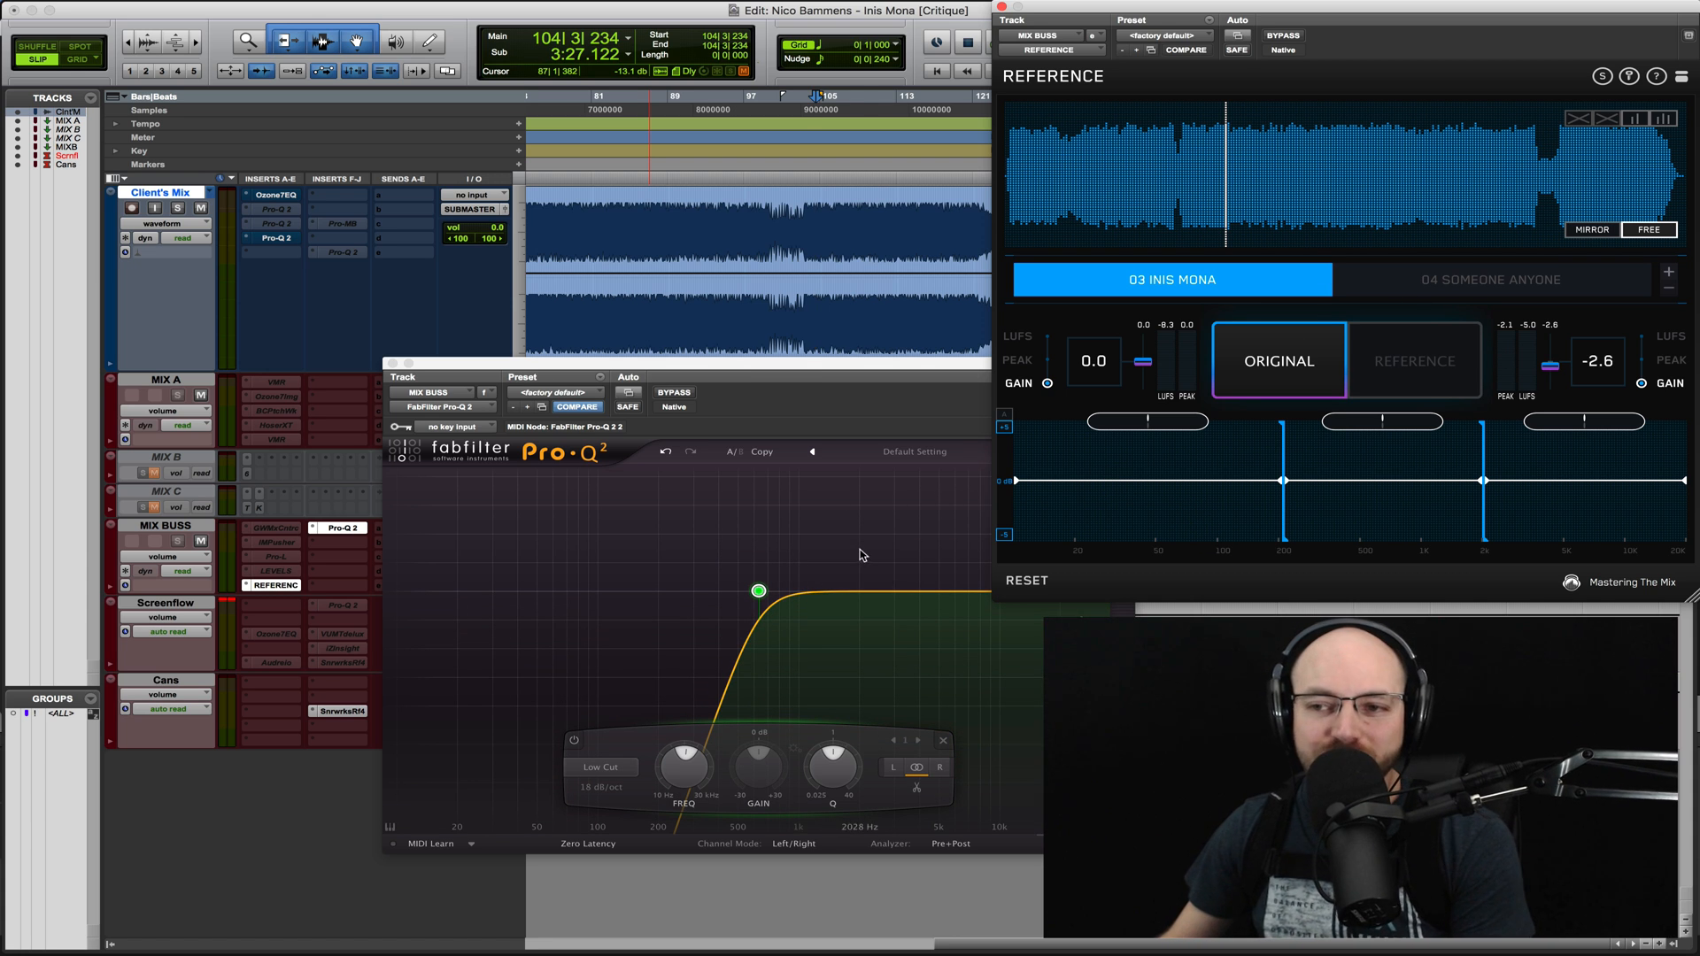
- Add several narrow bell boosts above the low cut, including one near 7.2 kHz at about +3.9 dB with Q 5
drag(803, 393, 694, 338)
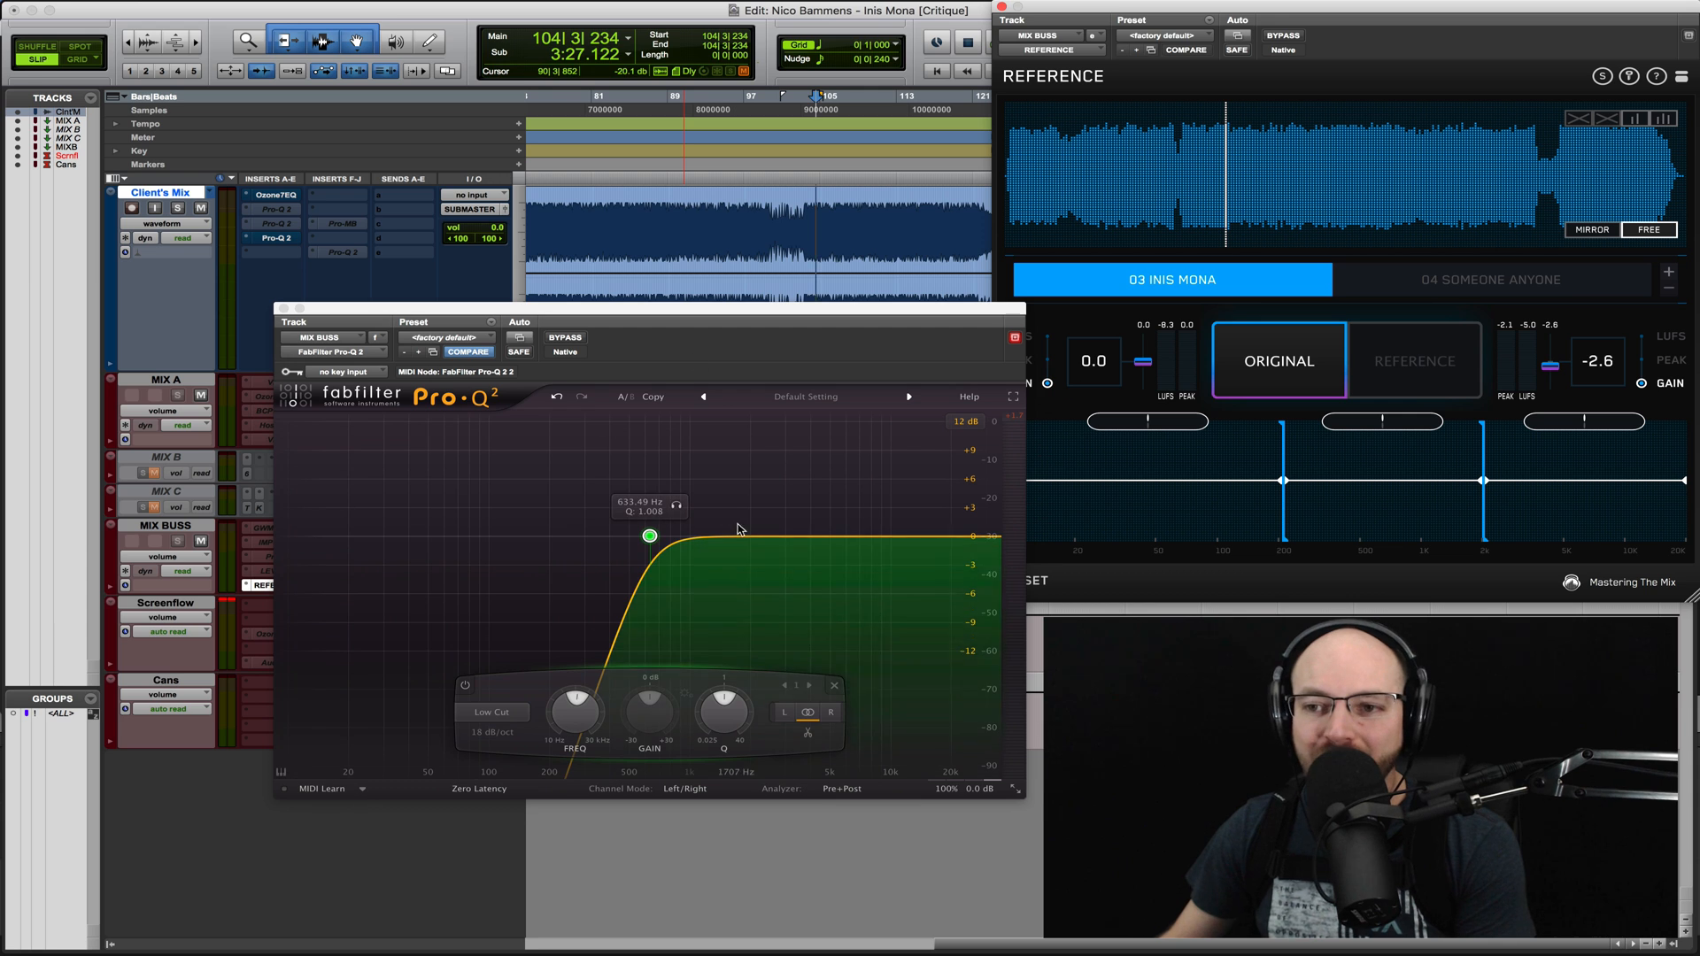
click(740, 524)
drag(739, 521, 734, 476)
drag(792, 534, 860, 498)
click(852, 533)
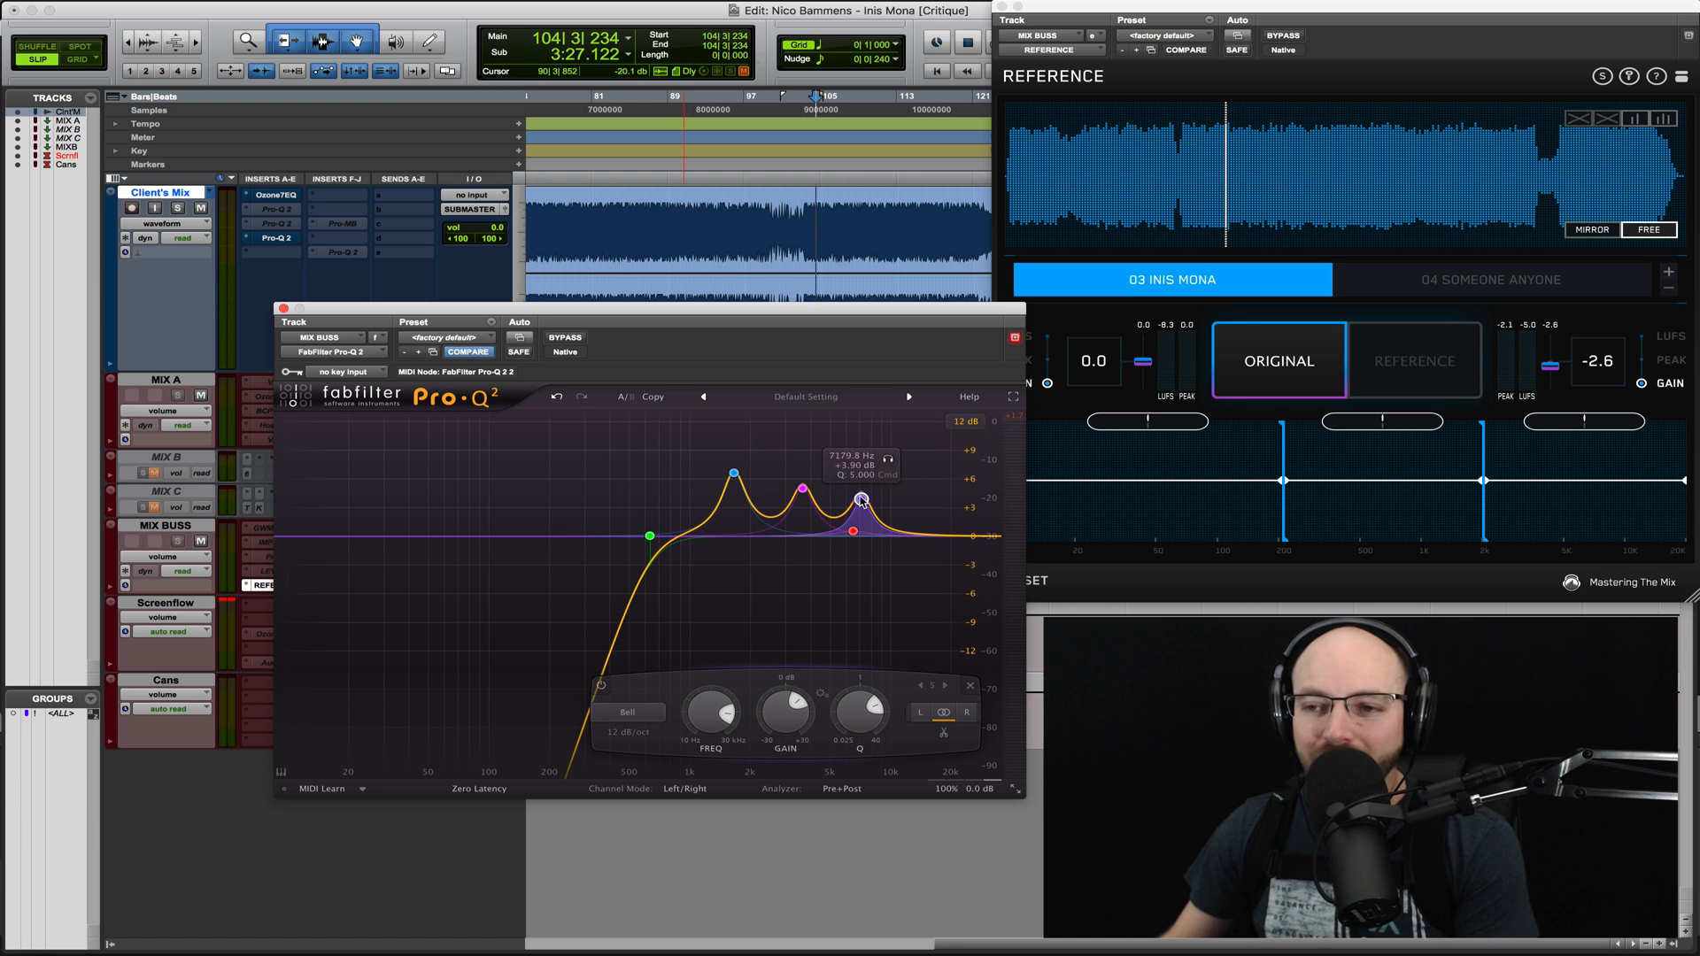
- Reduce the bell boosts together, bringing the 1.6 kHz one to about +2.9 dB, and add a -4.6 dB high shelf near 1 kHz
drag(692, 455, 863, 543)
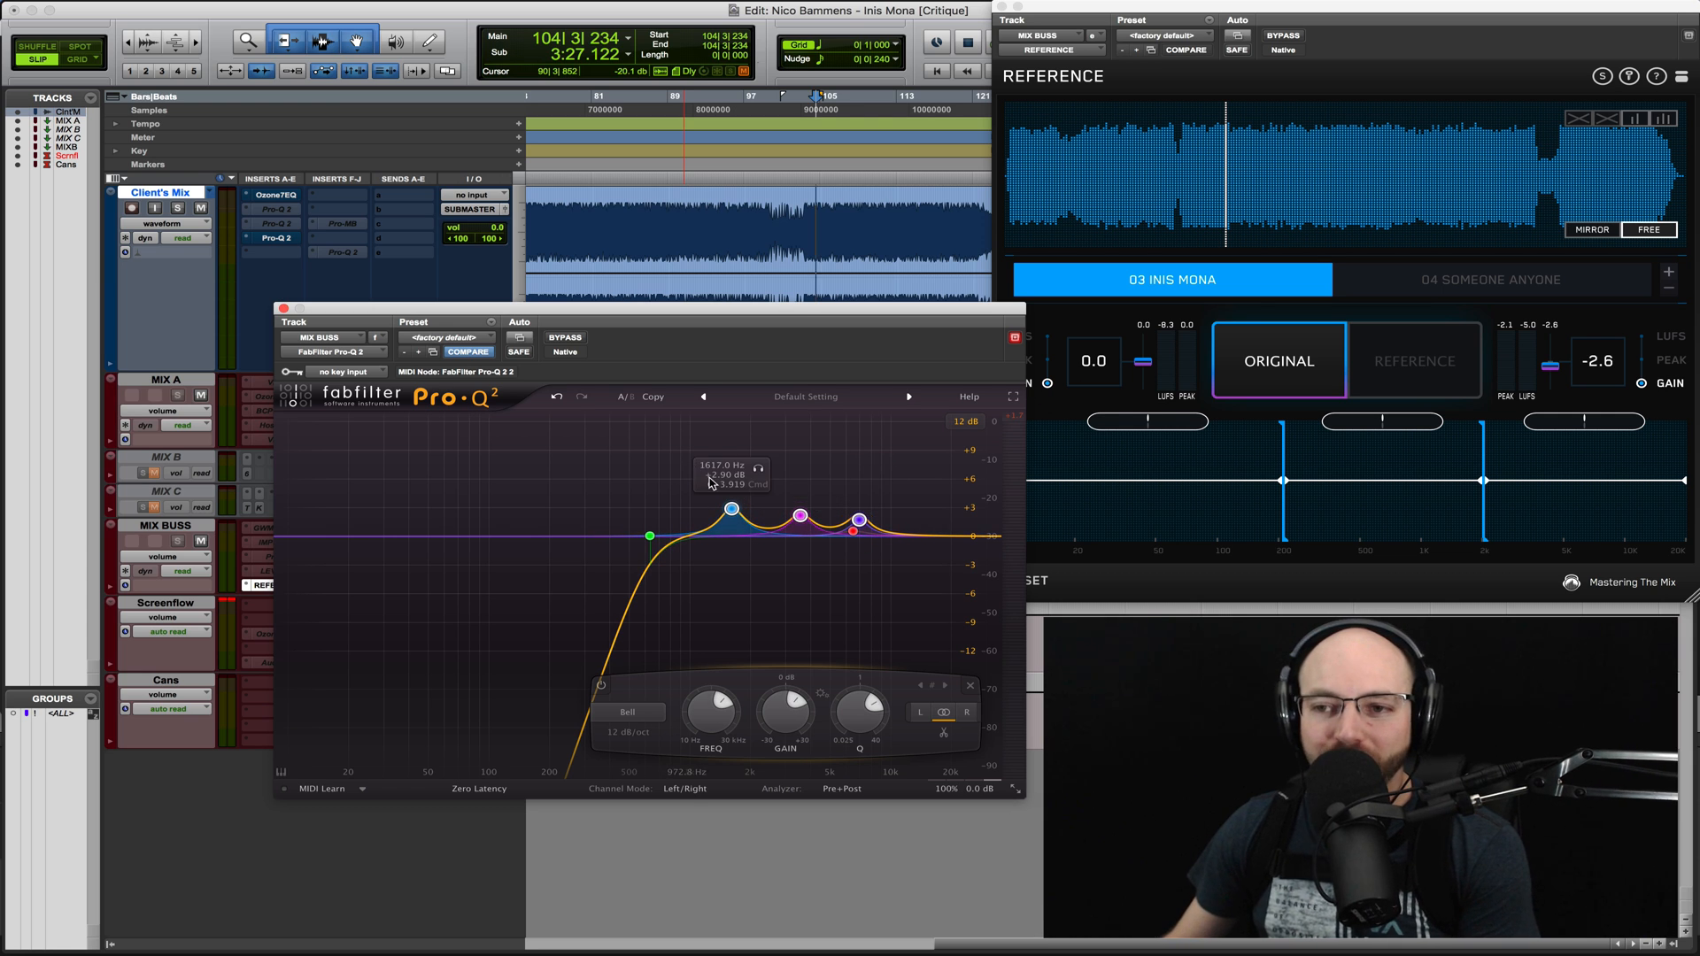
drag(916, 545, 692, 576)
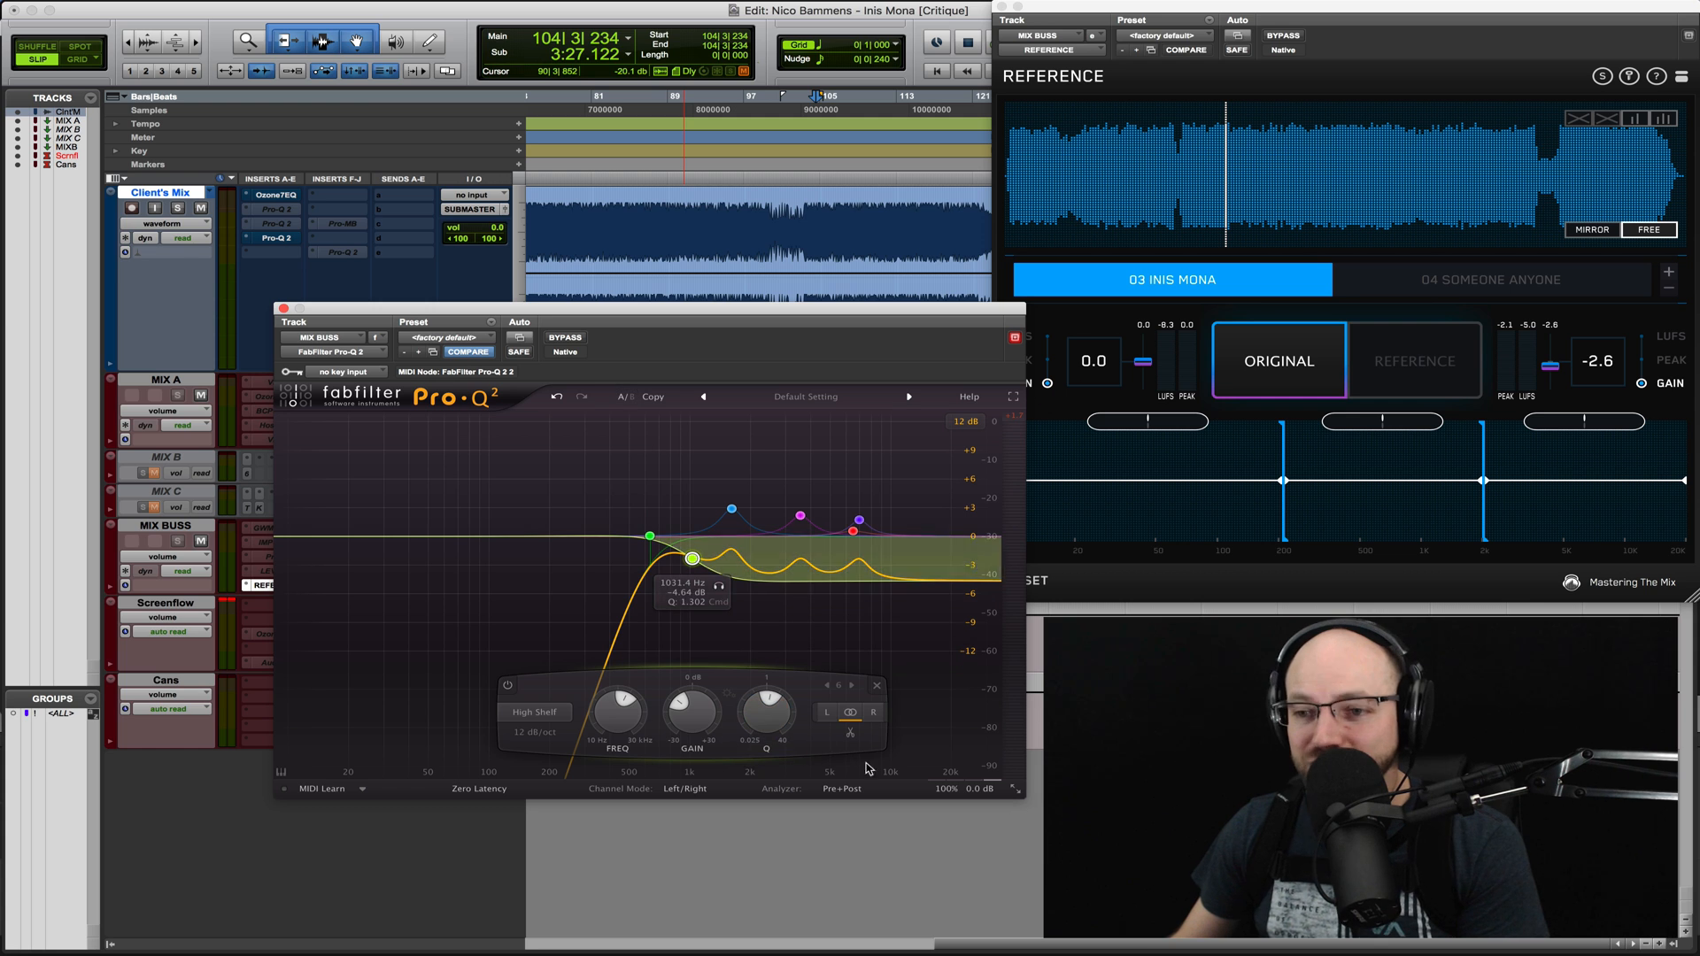
- Replace all existing EQ bands with a 24 dB/oct high cut at about 149 Hz and switch monitoring to the reference
click(437, 341)
click(436, 341)
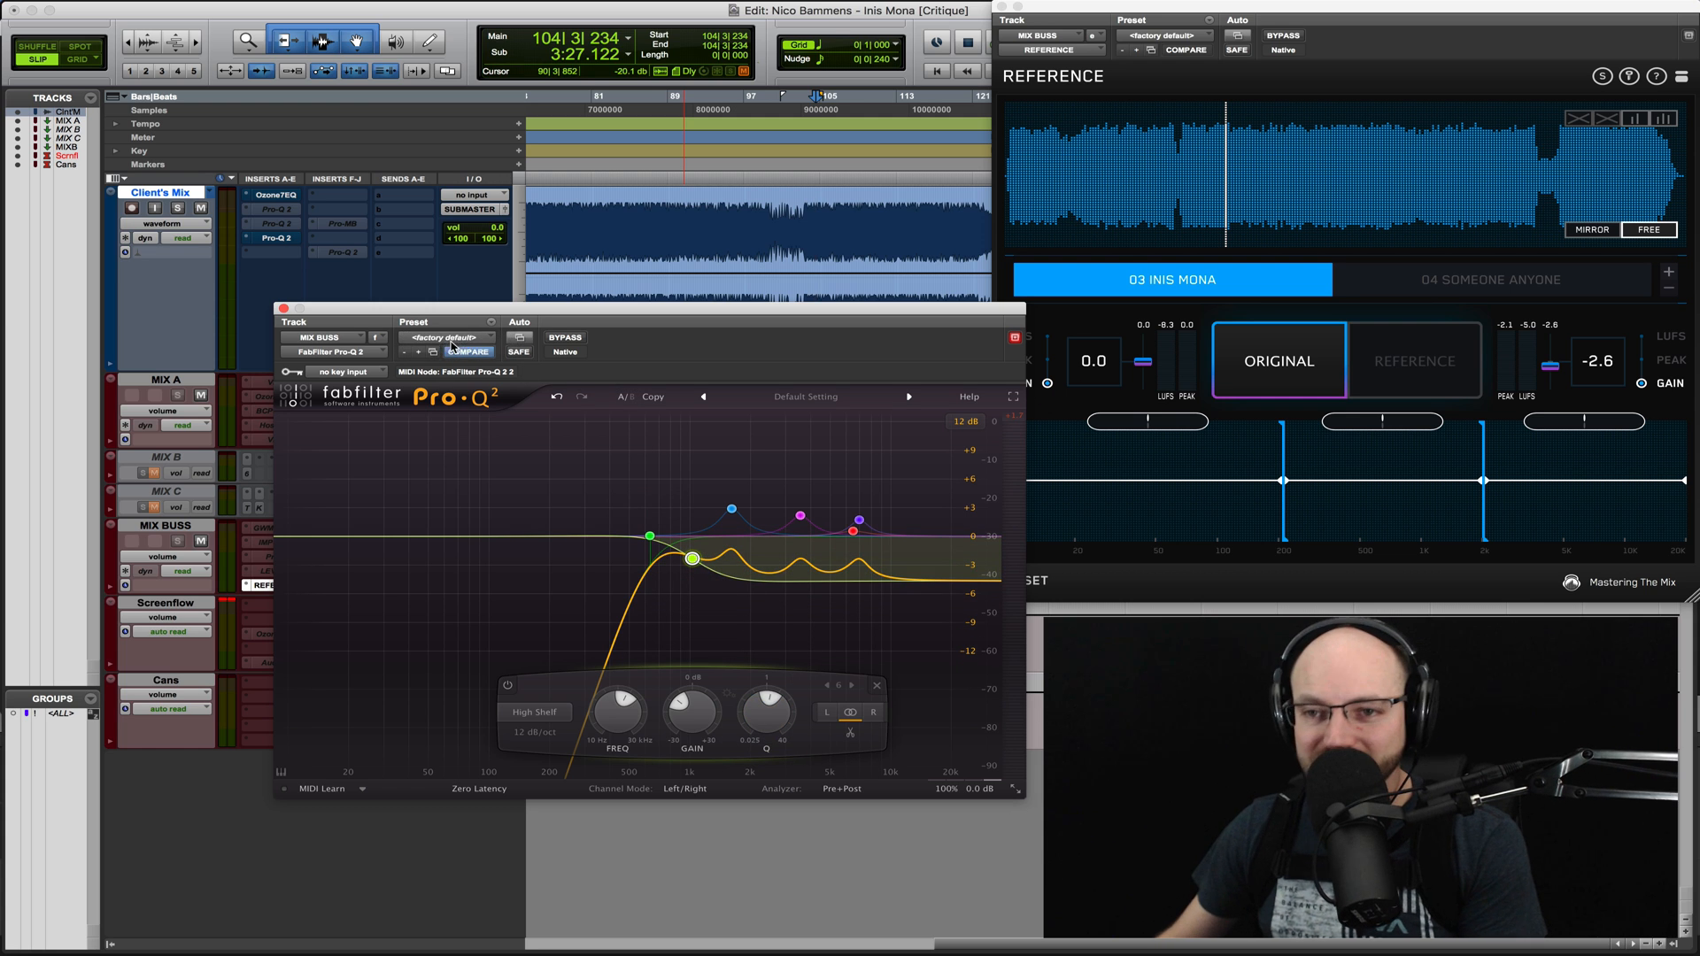
drag(958, 536, 523, 533)
alt+shift+click(523, 535)
alt+shift+click(524, 535)
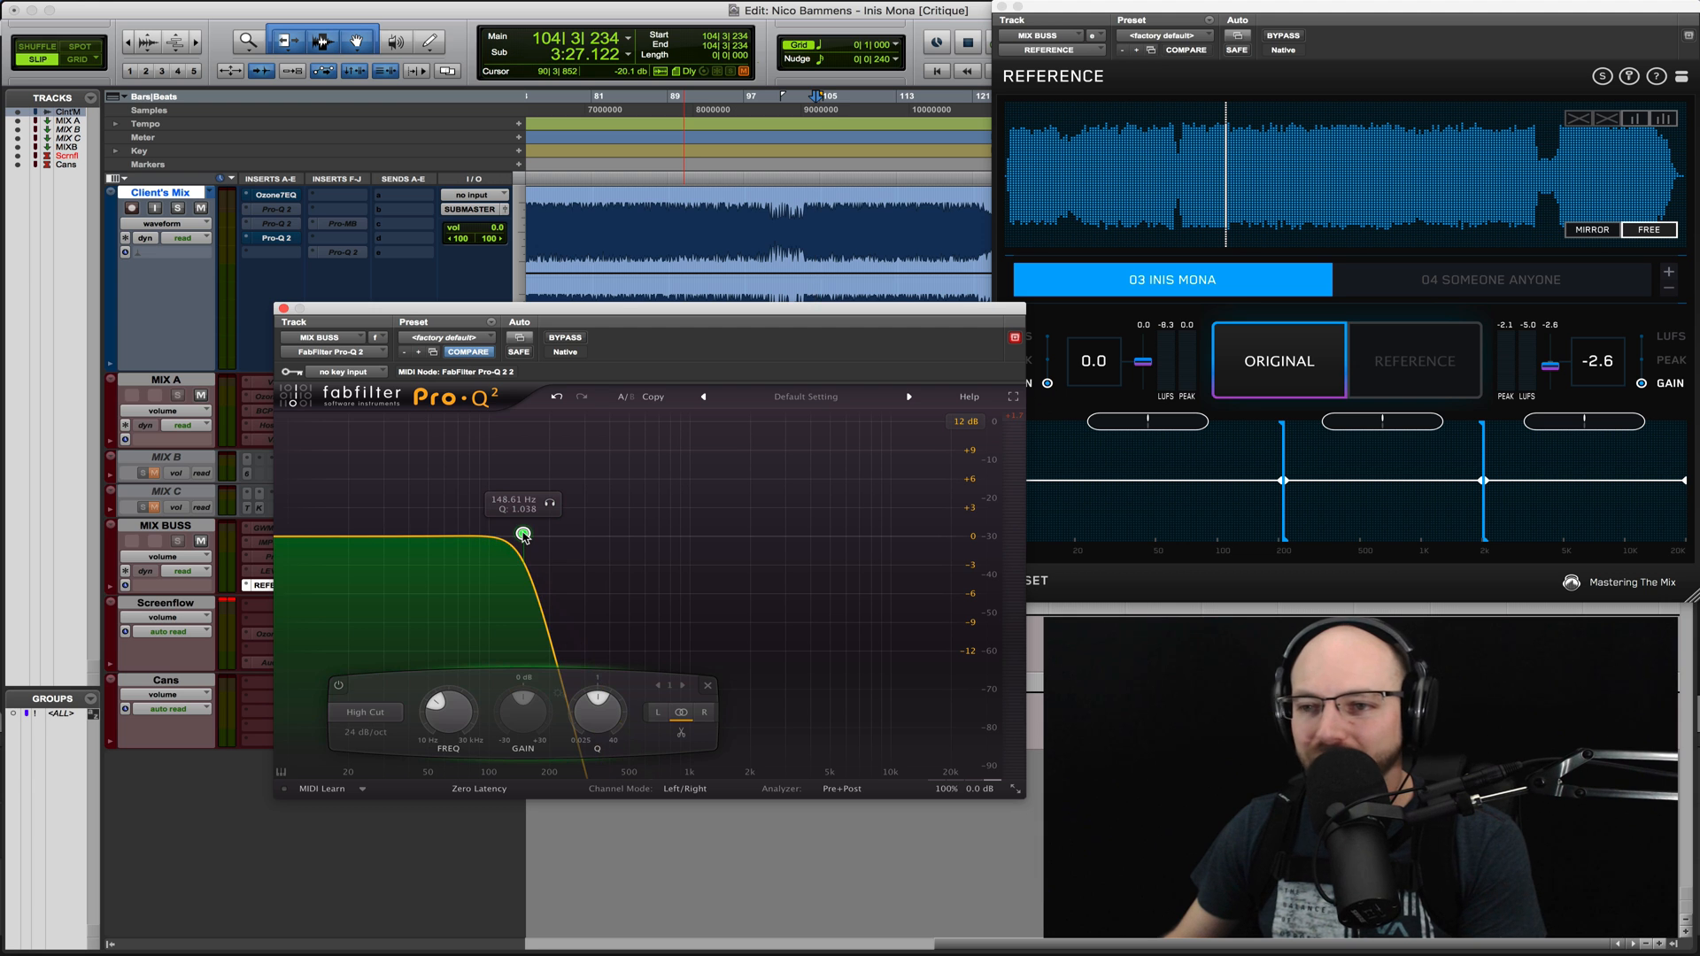
click(1303, 368)
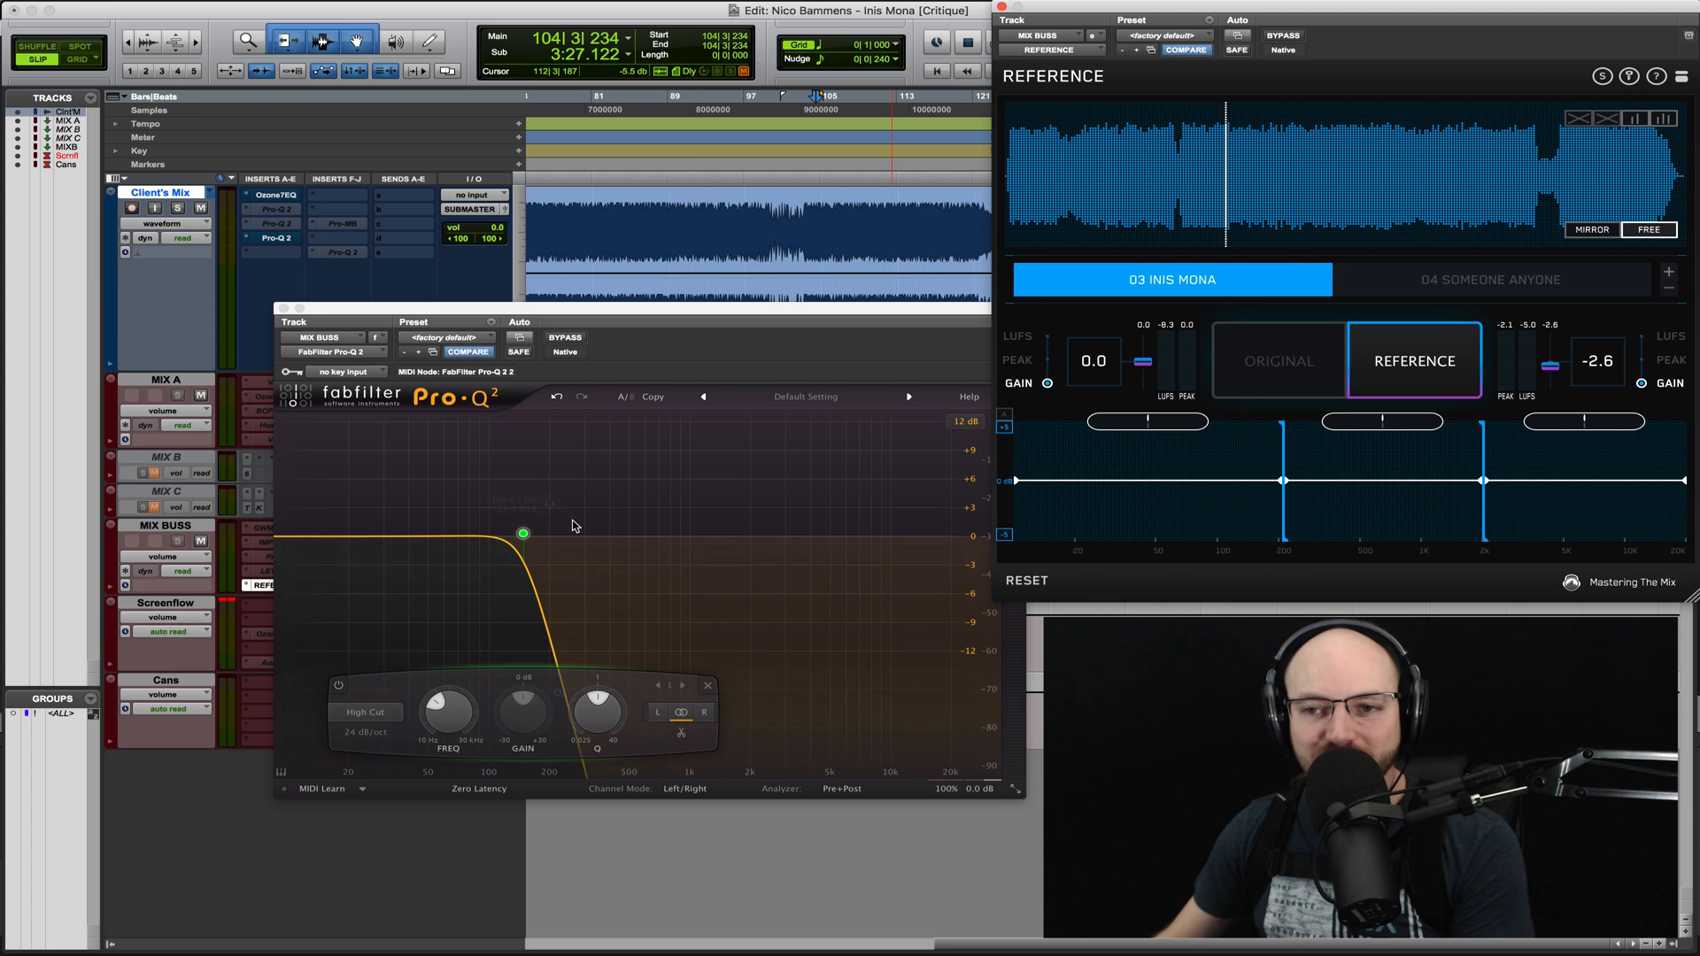
- Try a low bell boost near 55 Hz, shift it to about 95 Hz at +3.2 dB, and delete it
click(462, 544)
drag(453, 550, 450, 539)
scroll(451, 539, up, 3)
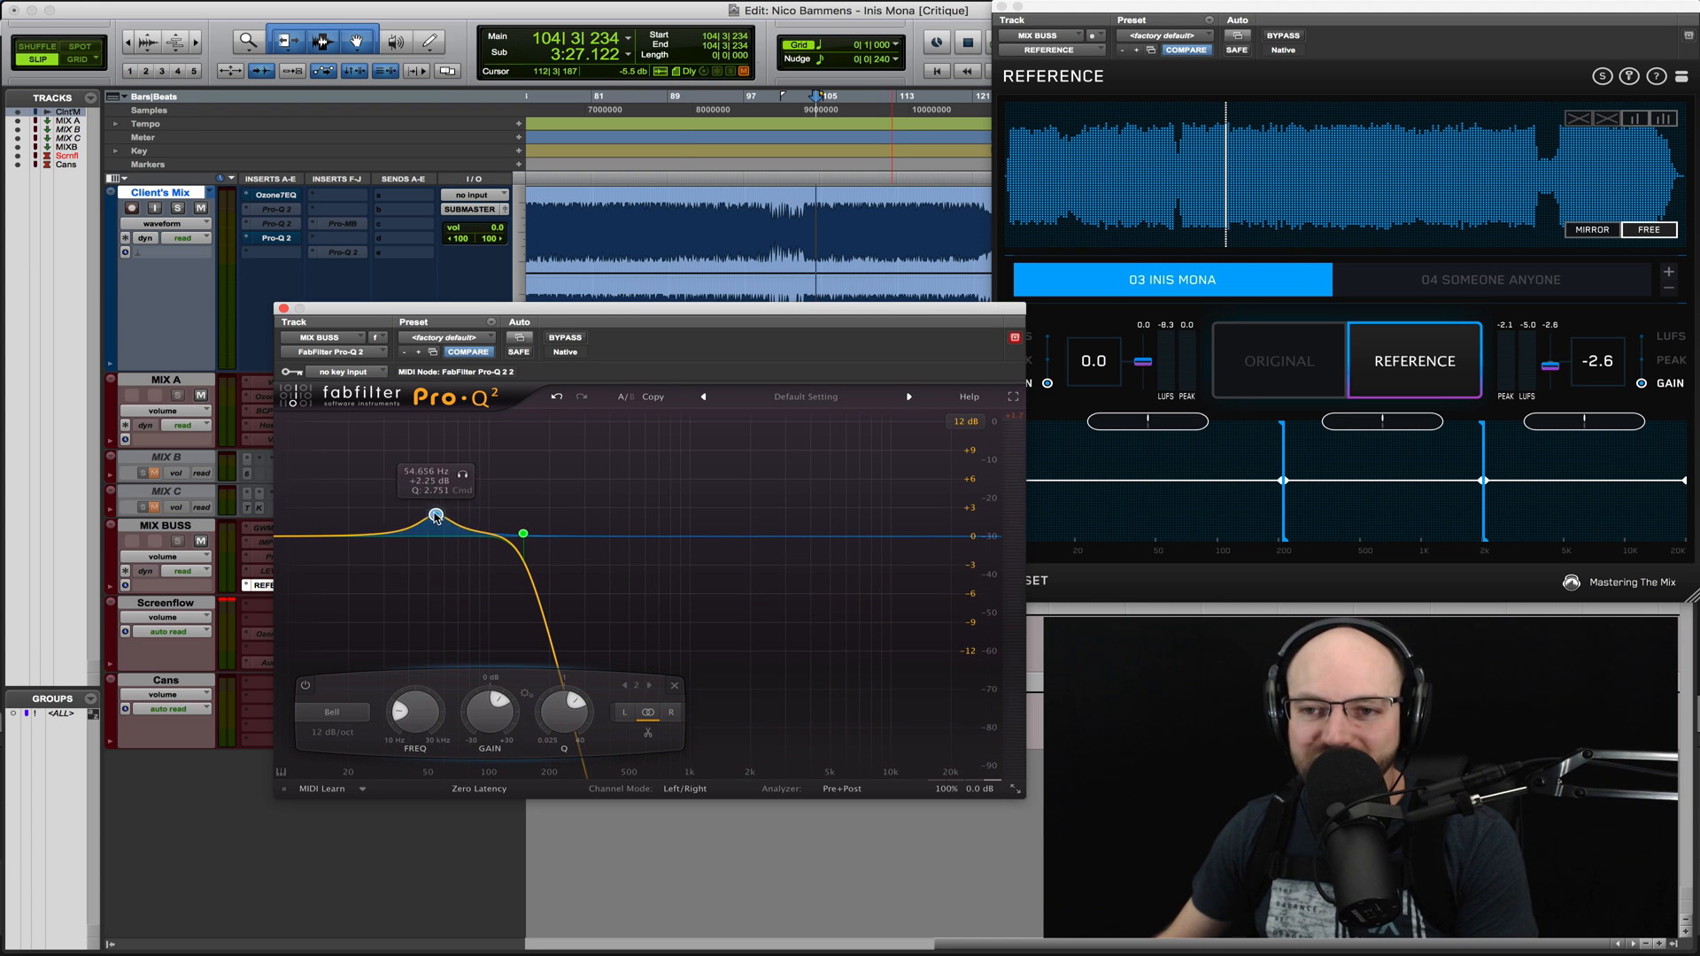
drag(459, 501, 490, 505)
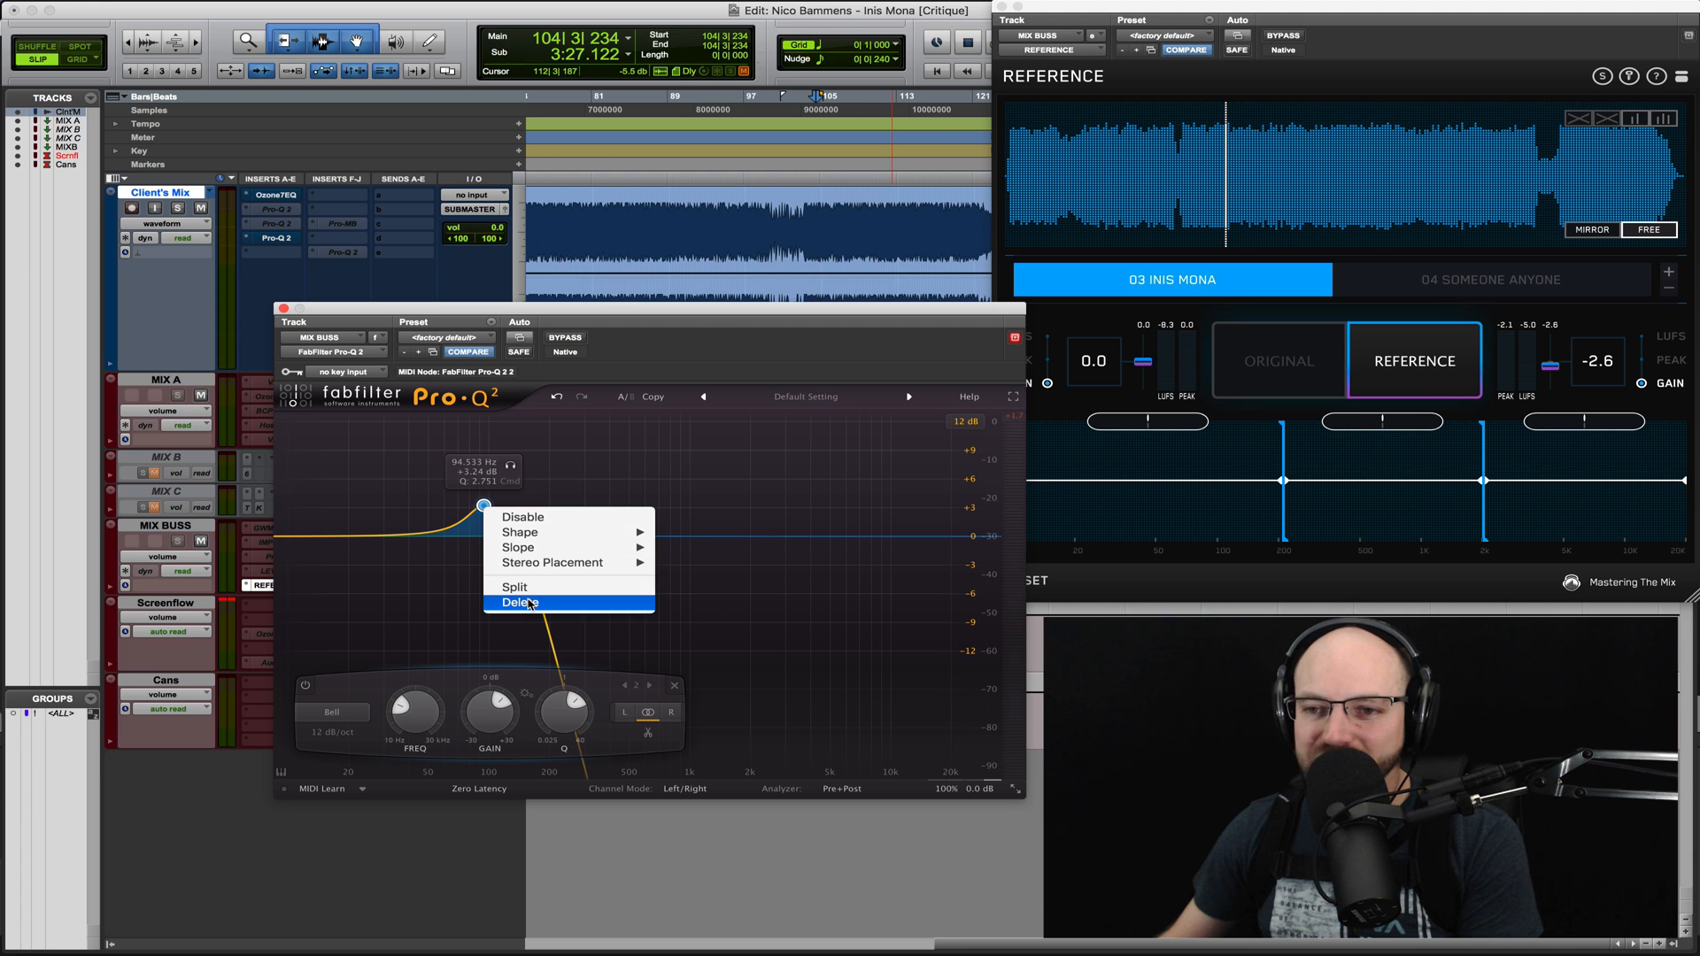
key(Delete)
- Play the low end of 03 Inis Mona through the high cut, switch to the 04 Someone Anyone reference, and stop
key(space)
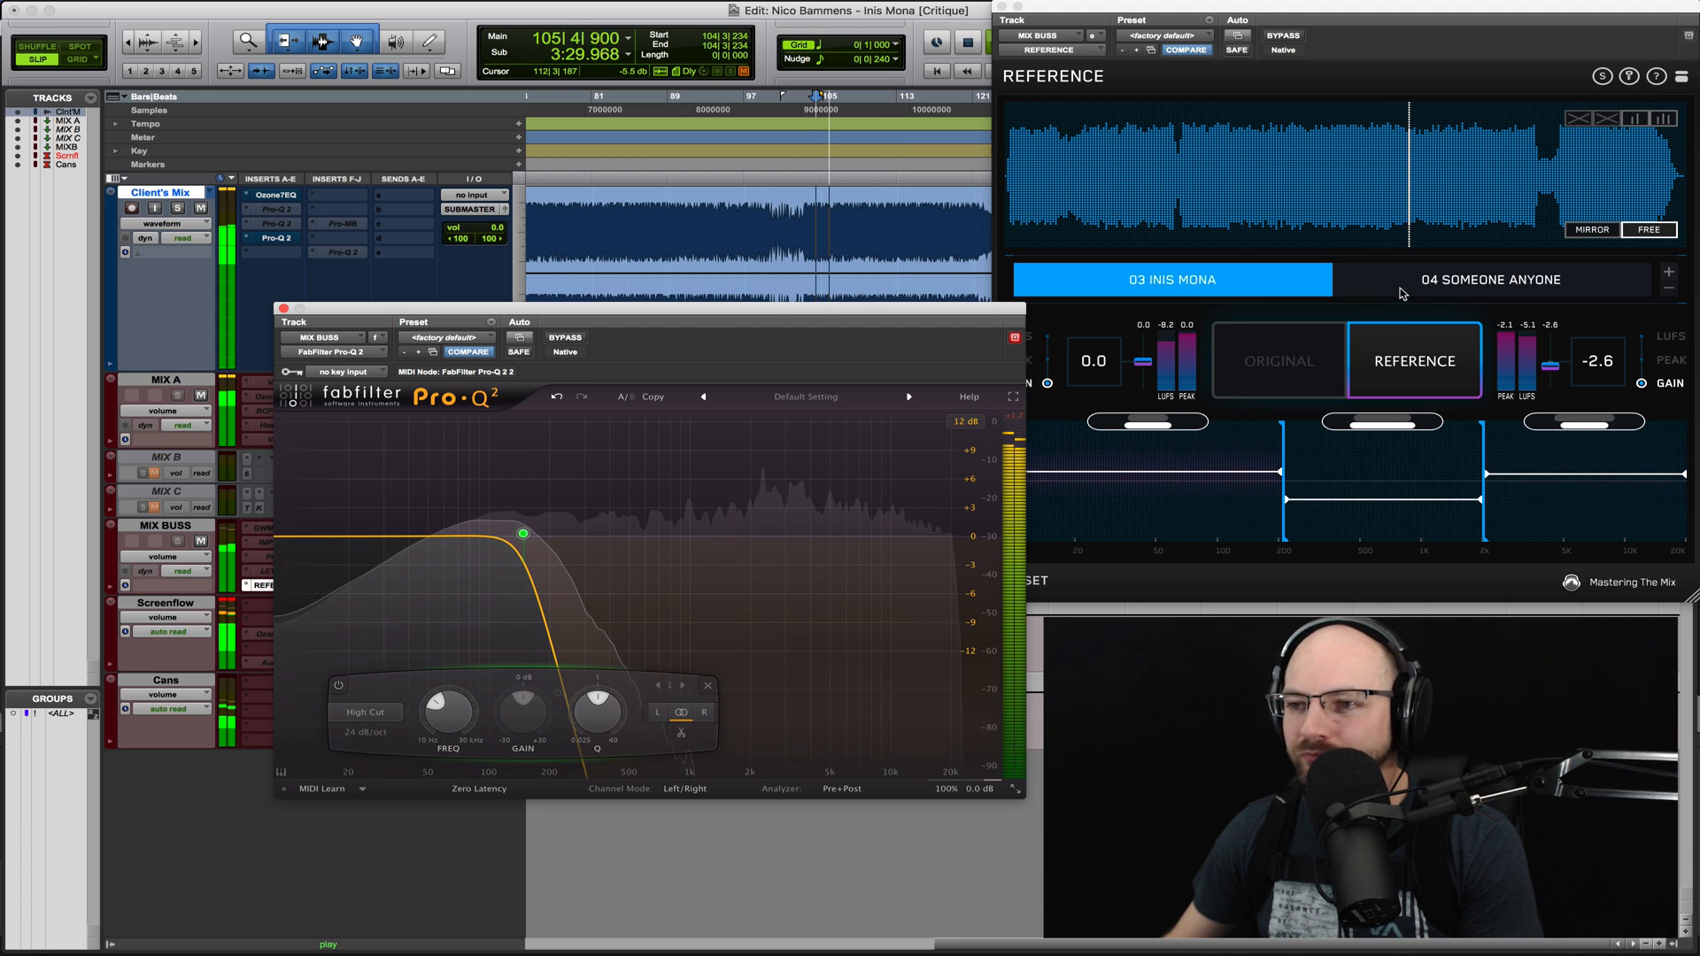
click(1388, 345)
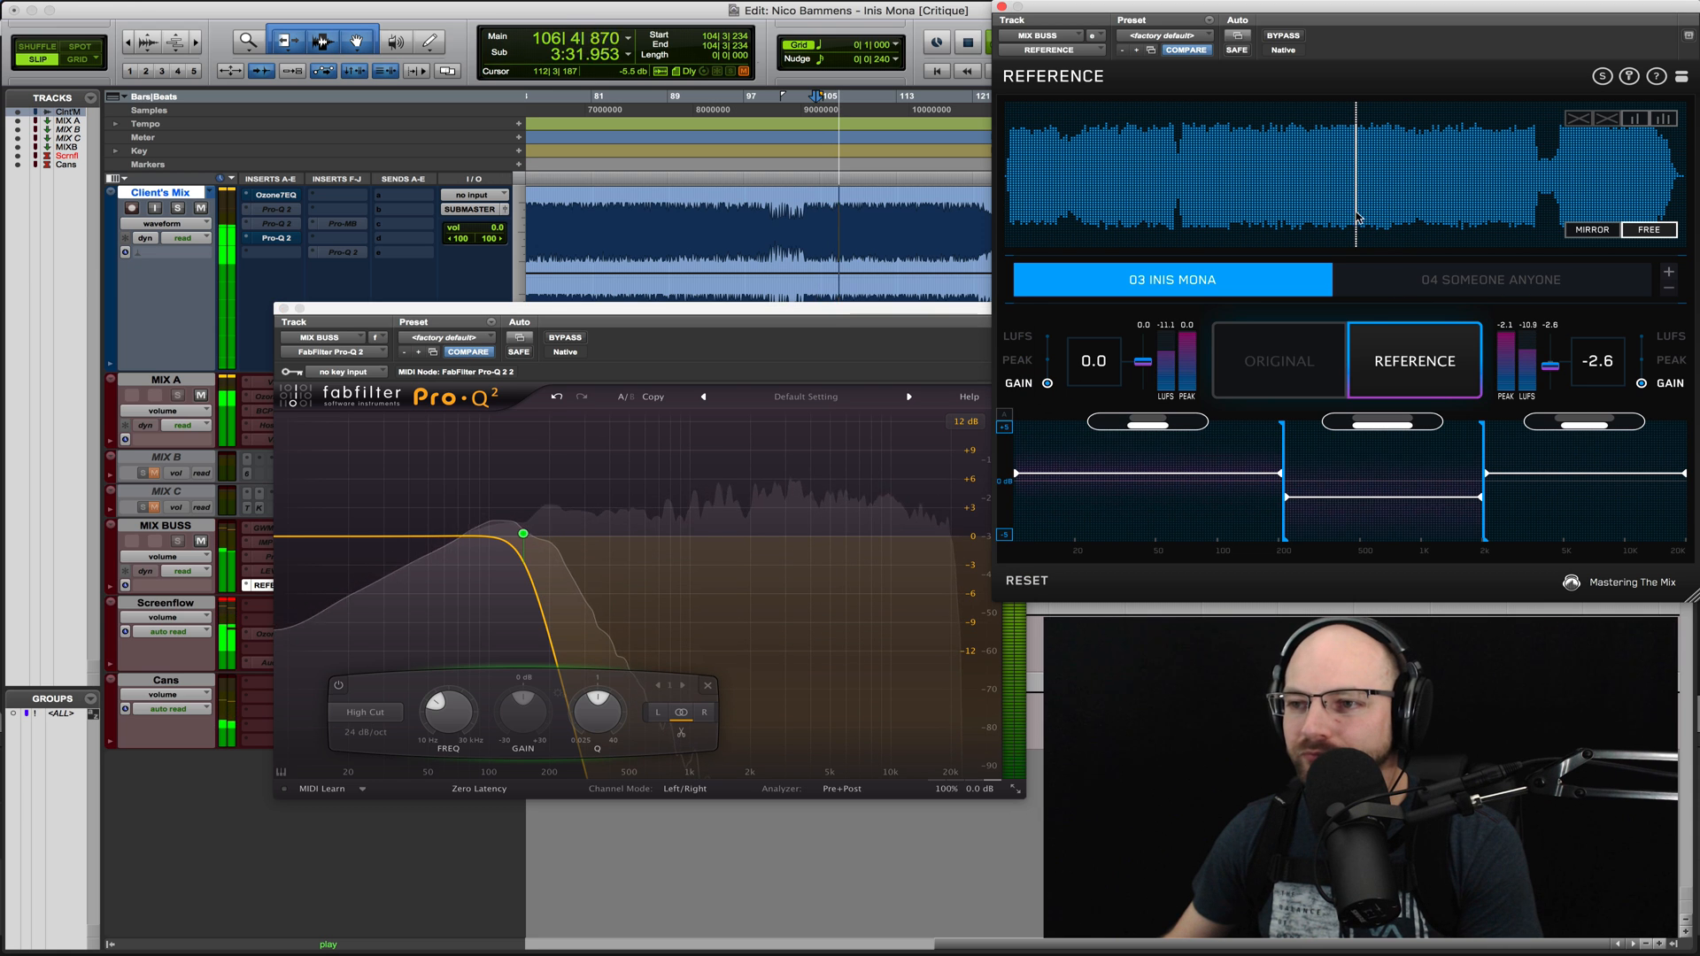
click(1400, 279)
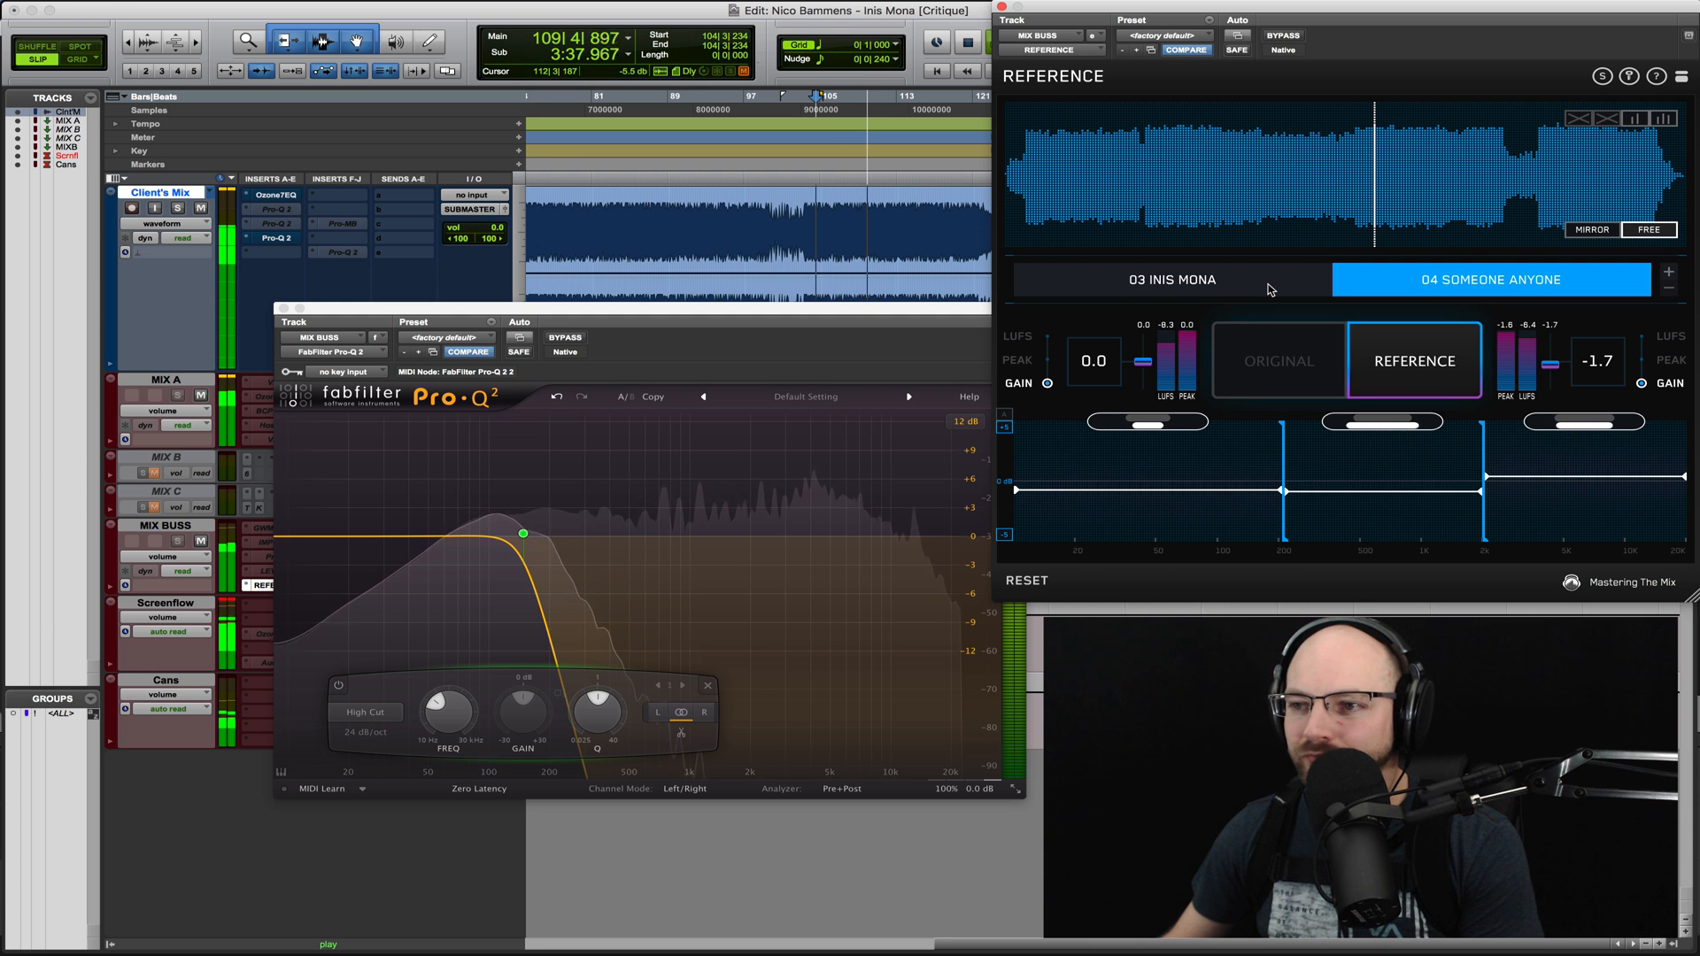
key(space)
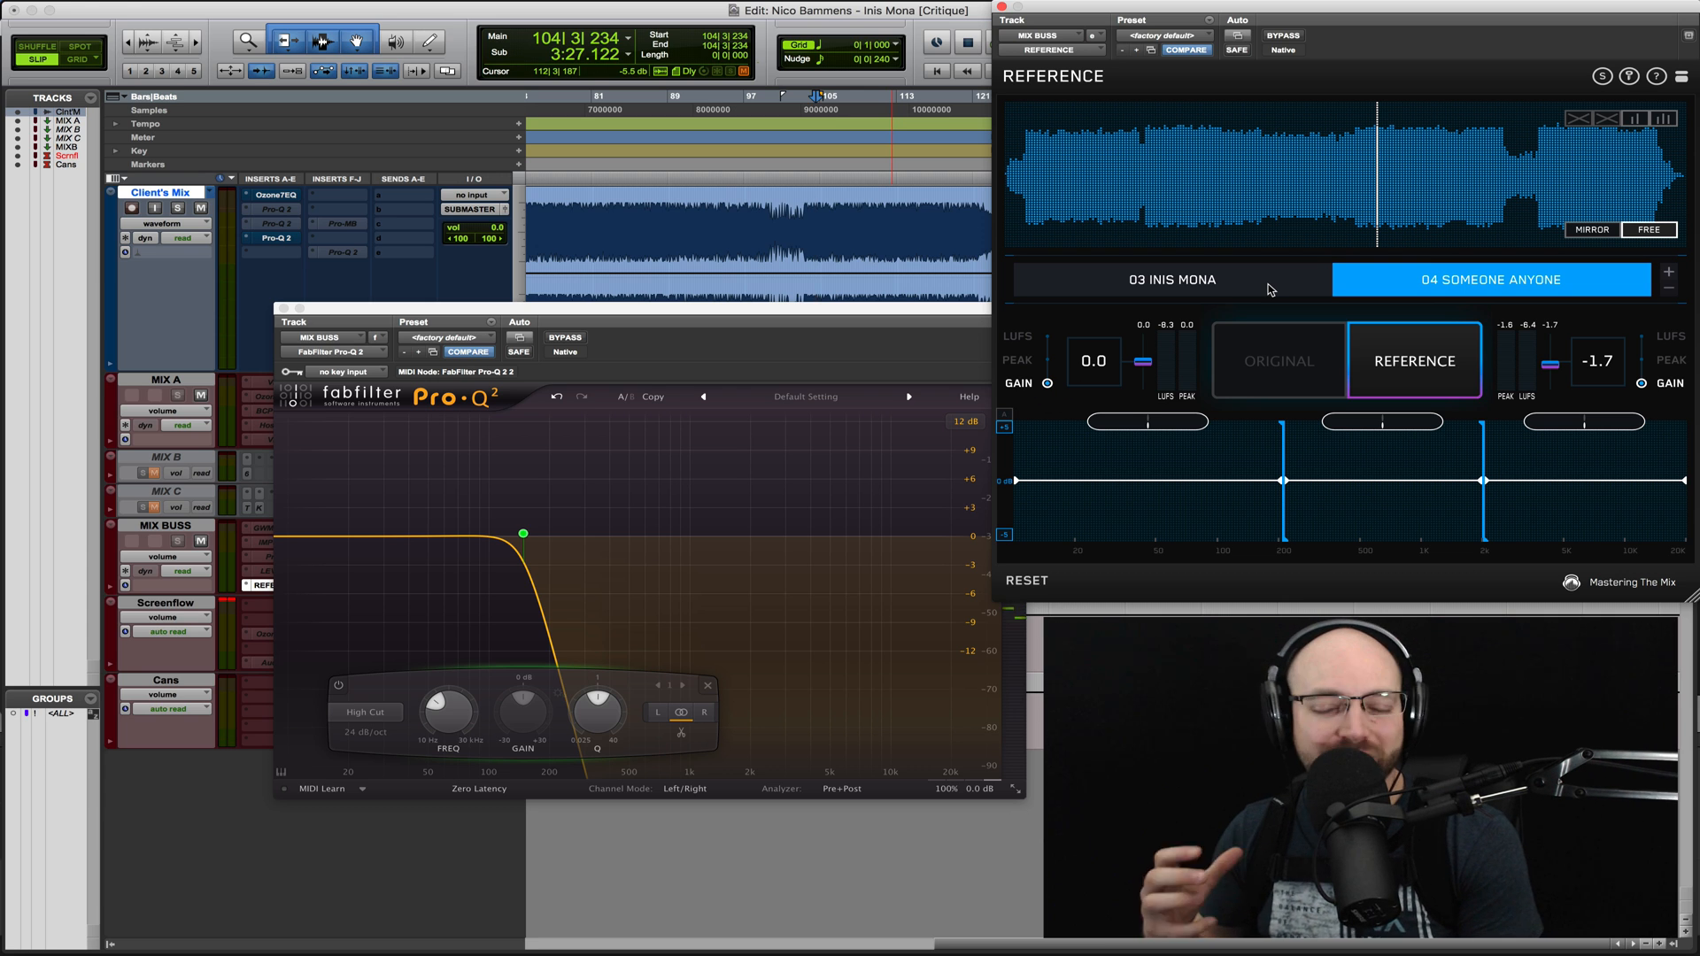
- Select 03 Inis Mona again, move to its middle section, and compare its low end with the original mix during playback
click(1271, 288)
click(1263, 189)
key(space)
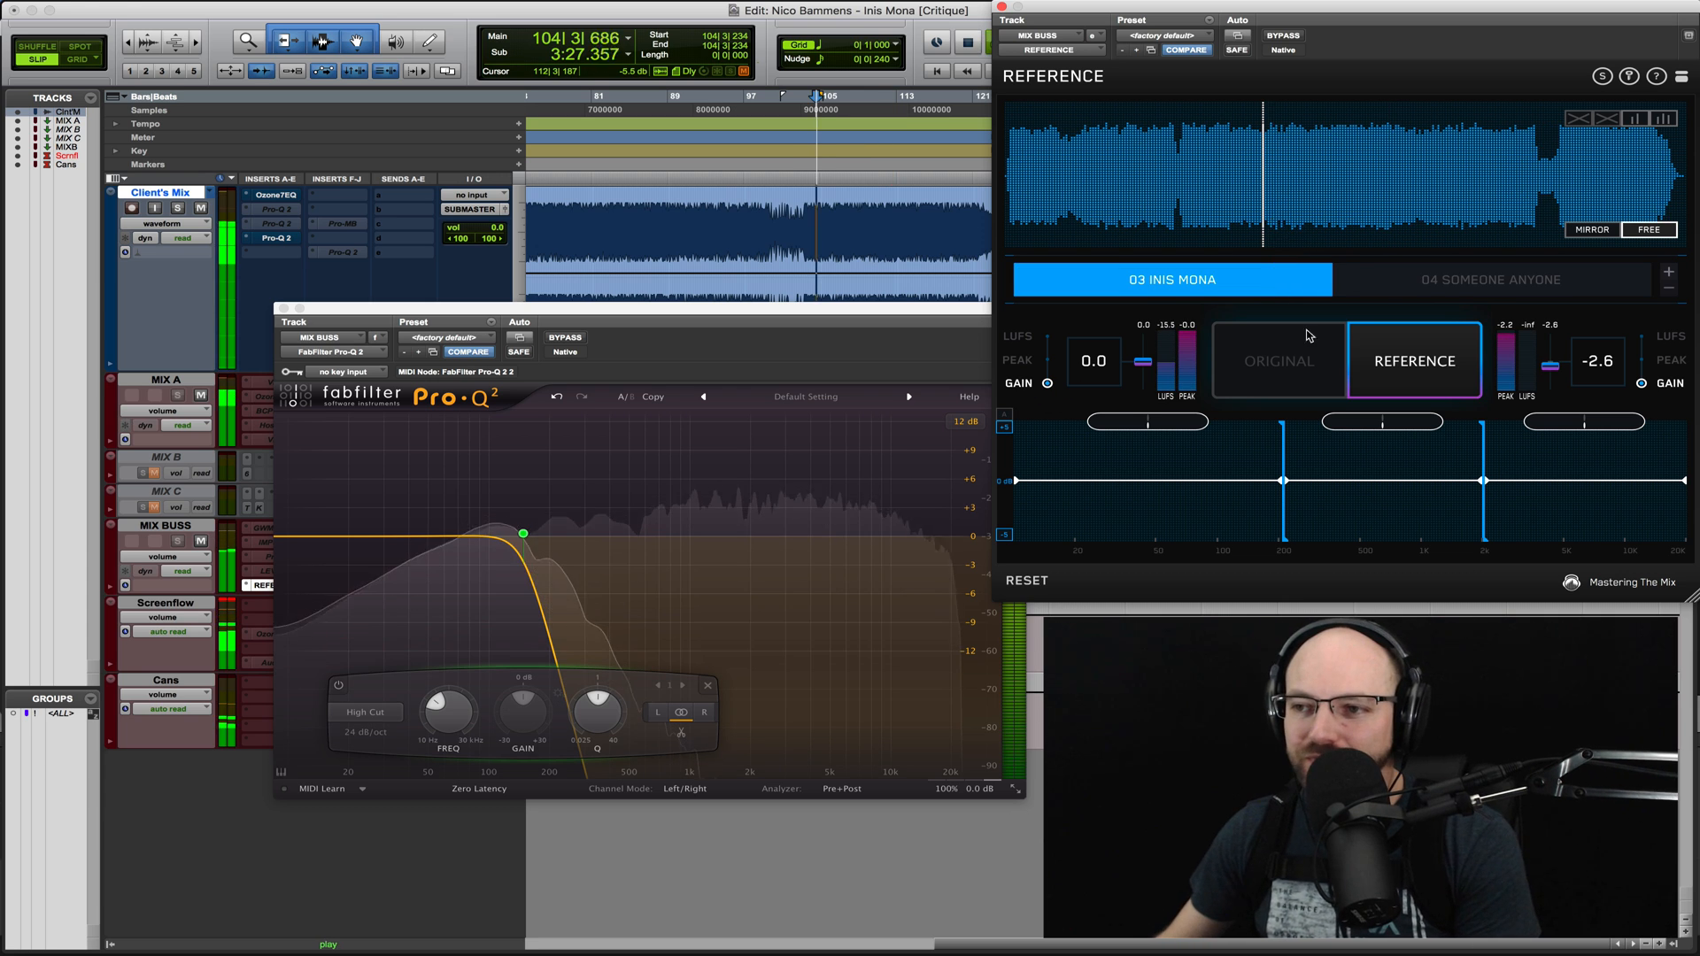
key(space)
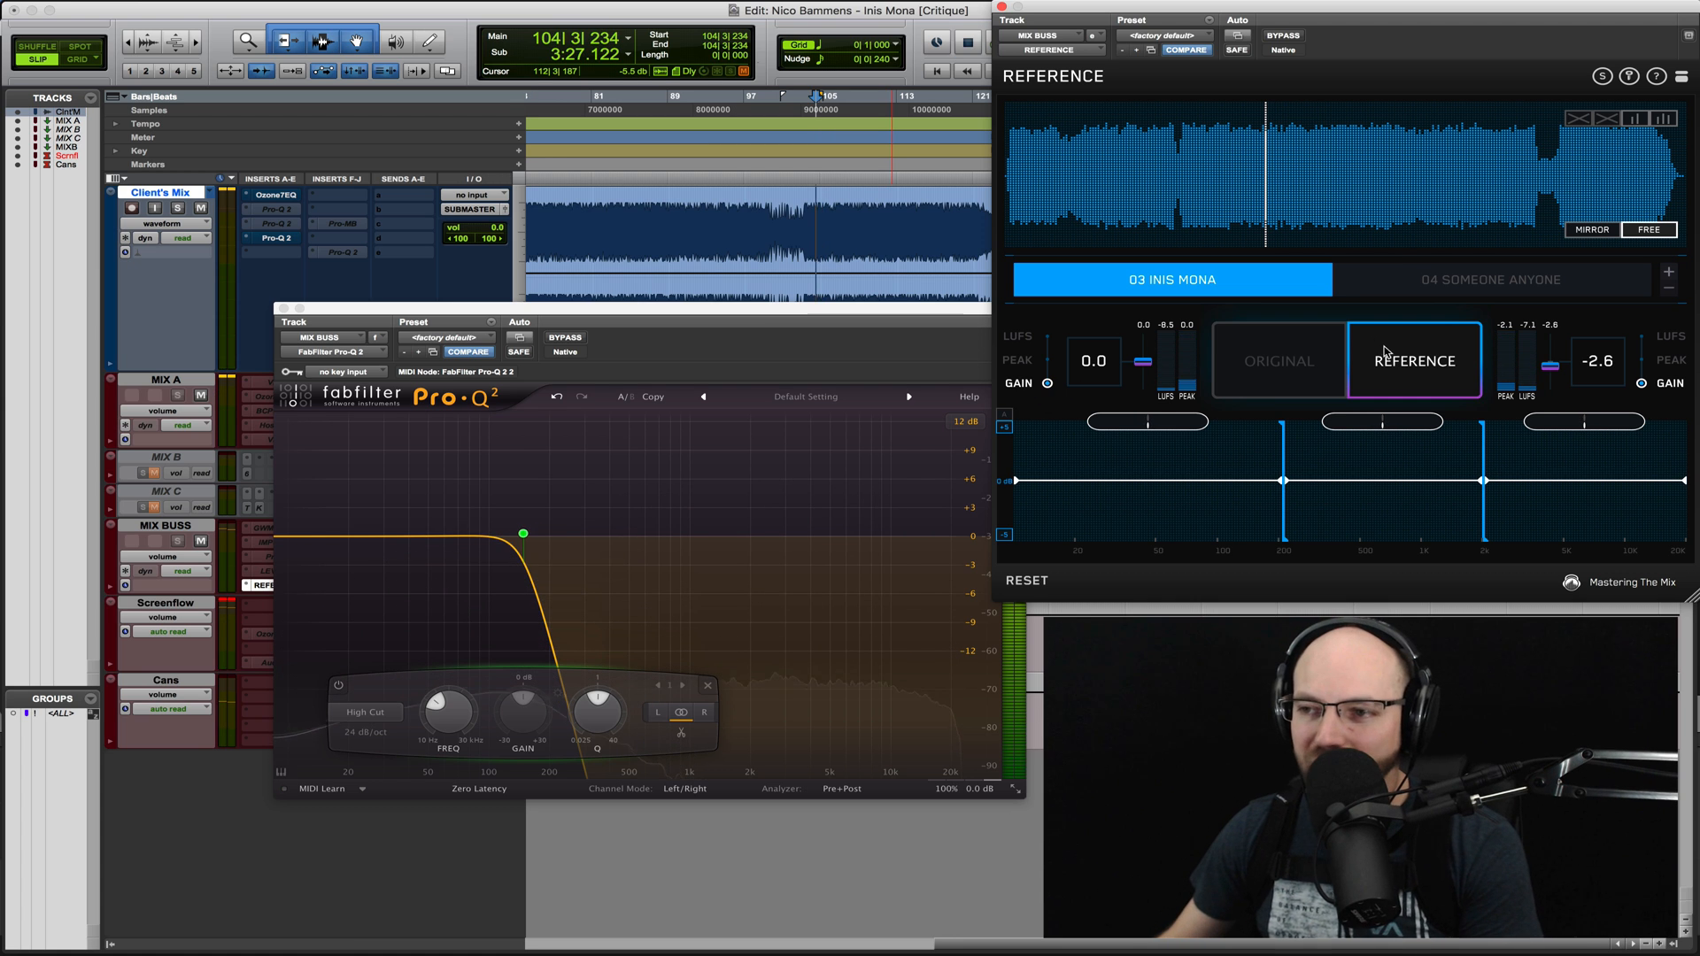
click(1377, 347)
key(space)
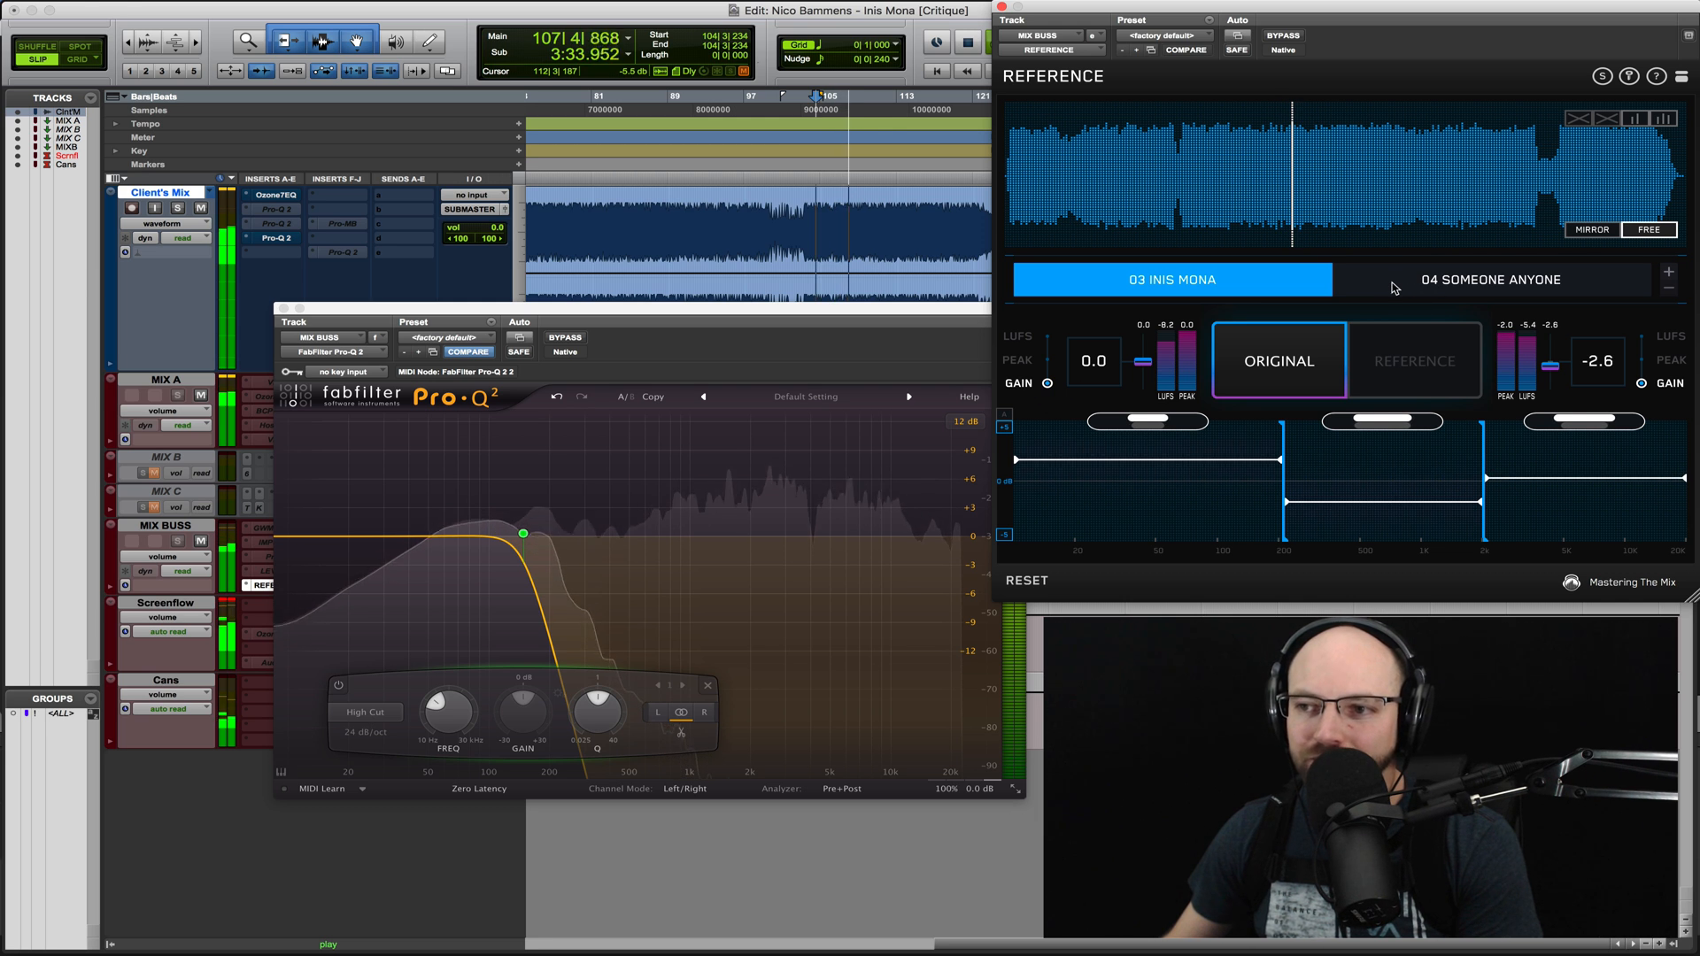
- Stop playback and delete the 149 Hz high cut from the mix bus EQ
key(space)
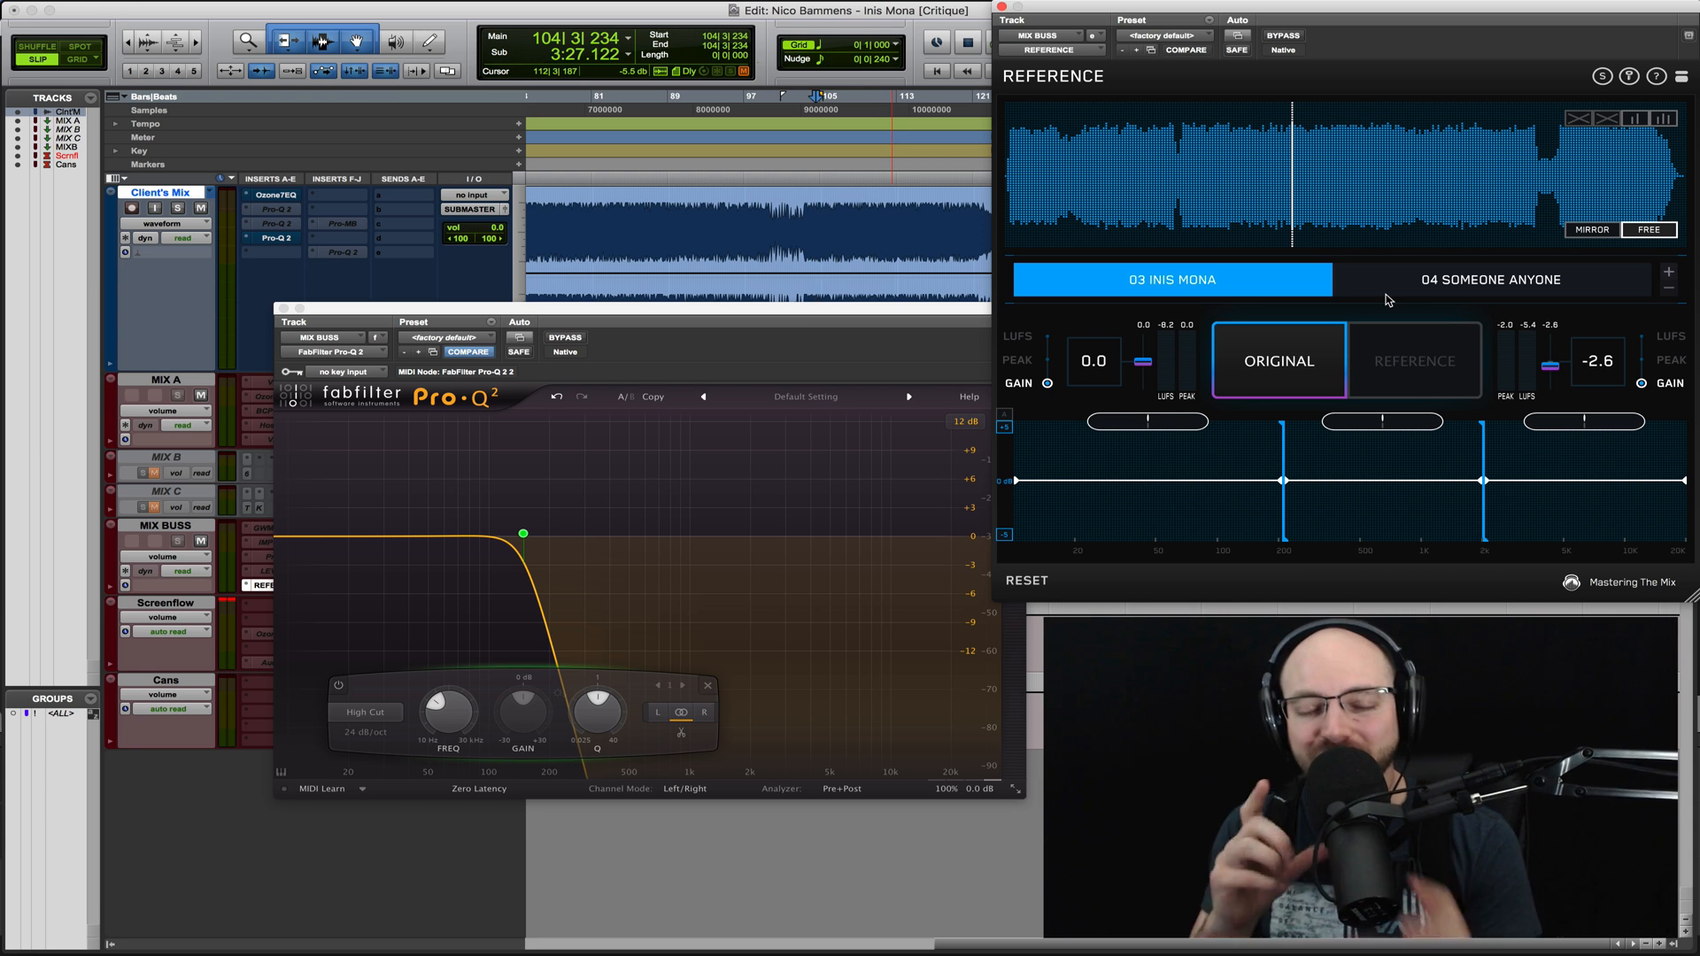
right_click(523, 535)
click(553, 619)
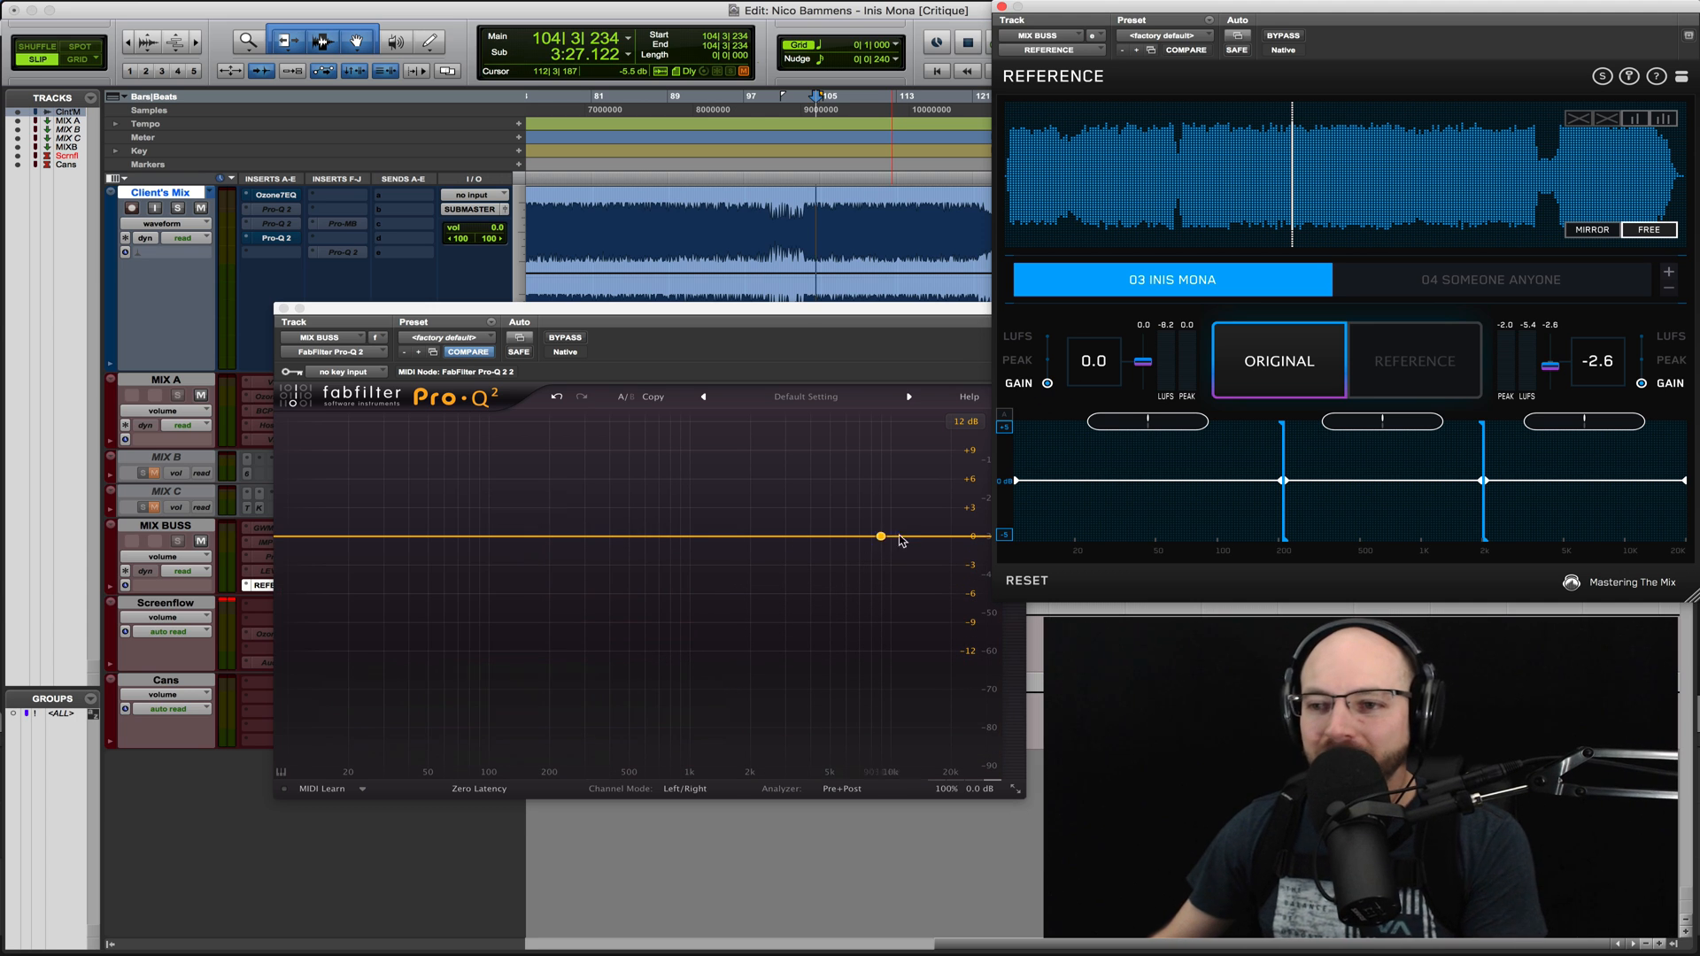
- Add a high shelf of about −6 dB near 2 kHz, raise the output level to +2.7 dB, and close the EQ
drag(924, 536, 754, 580)
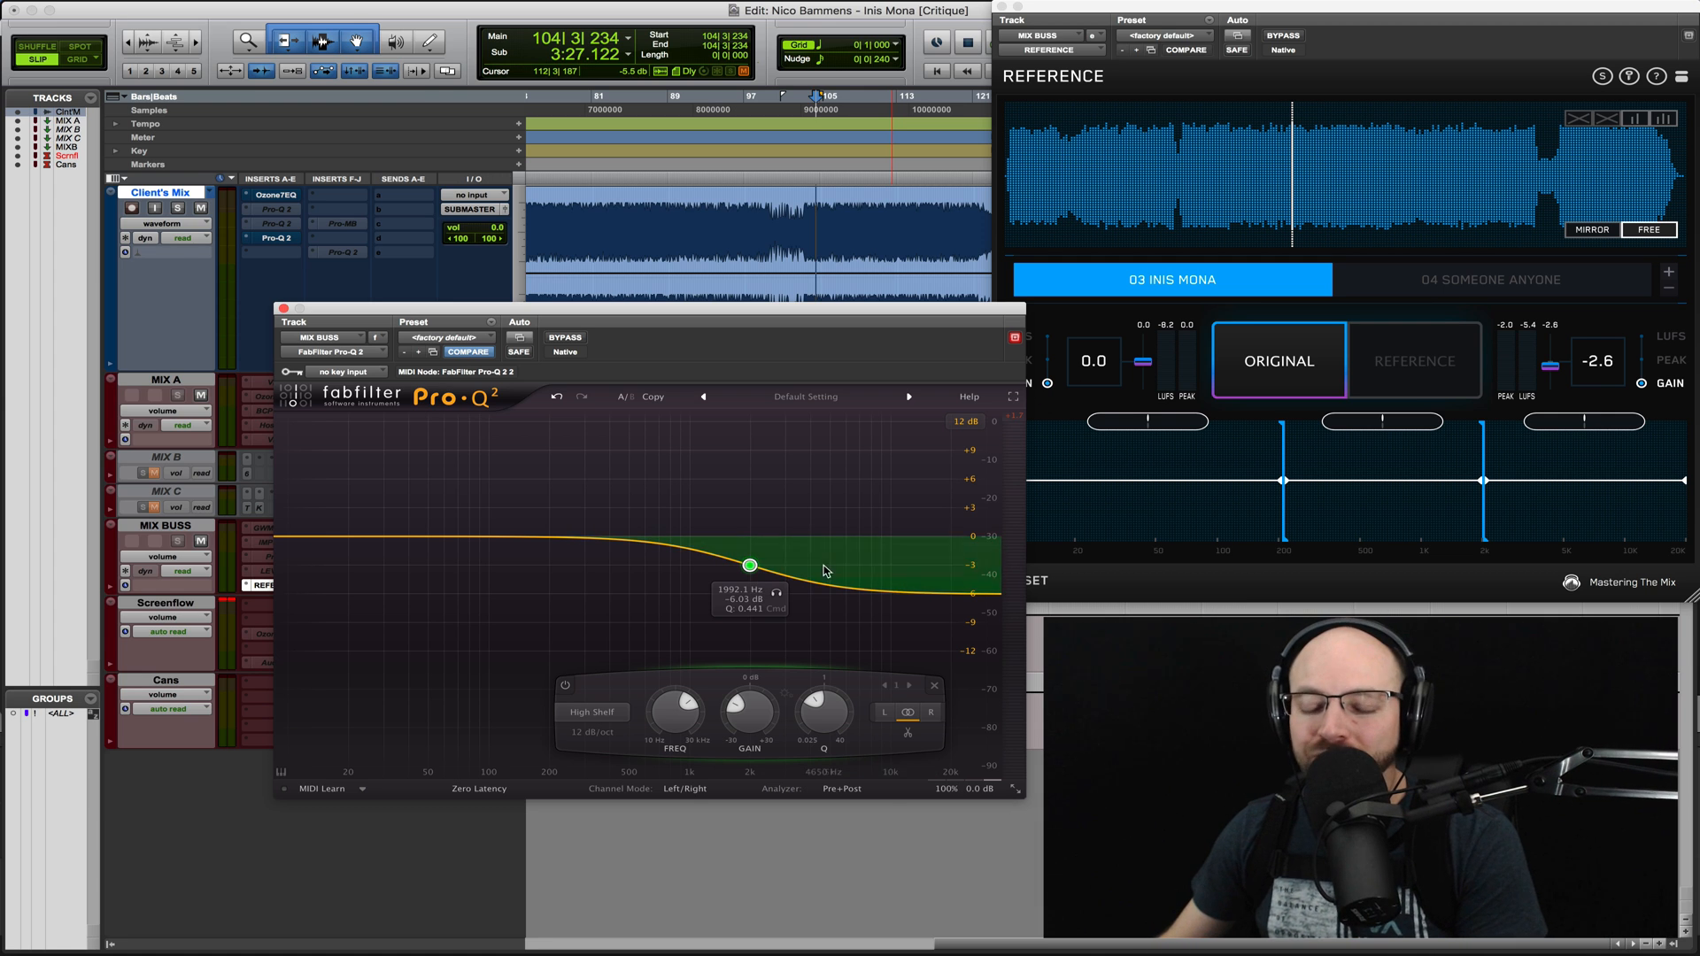
mouse_move(979, 797)
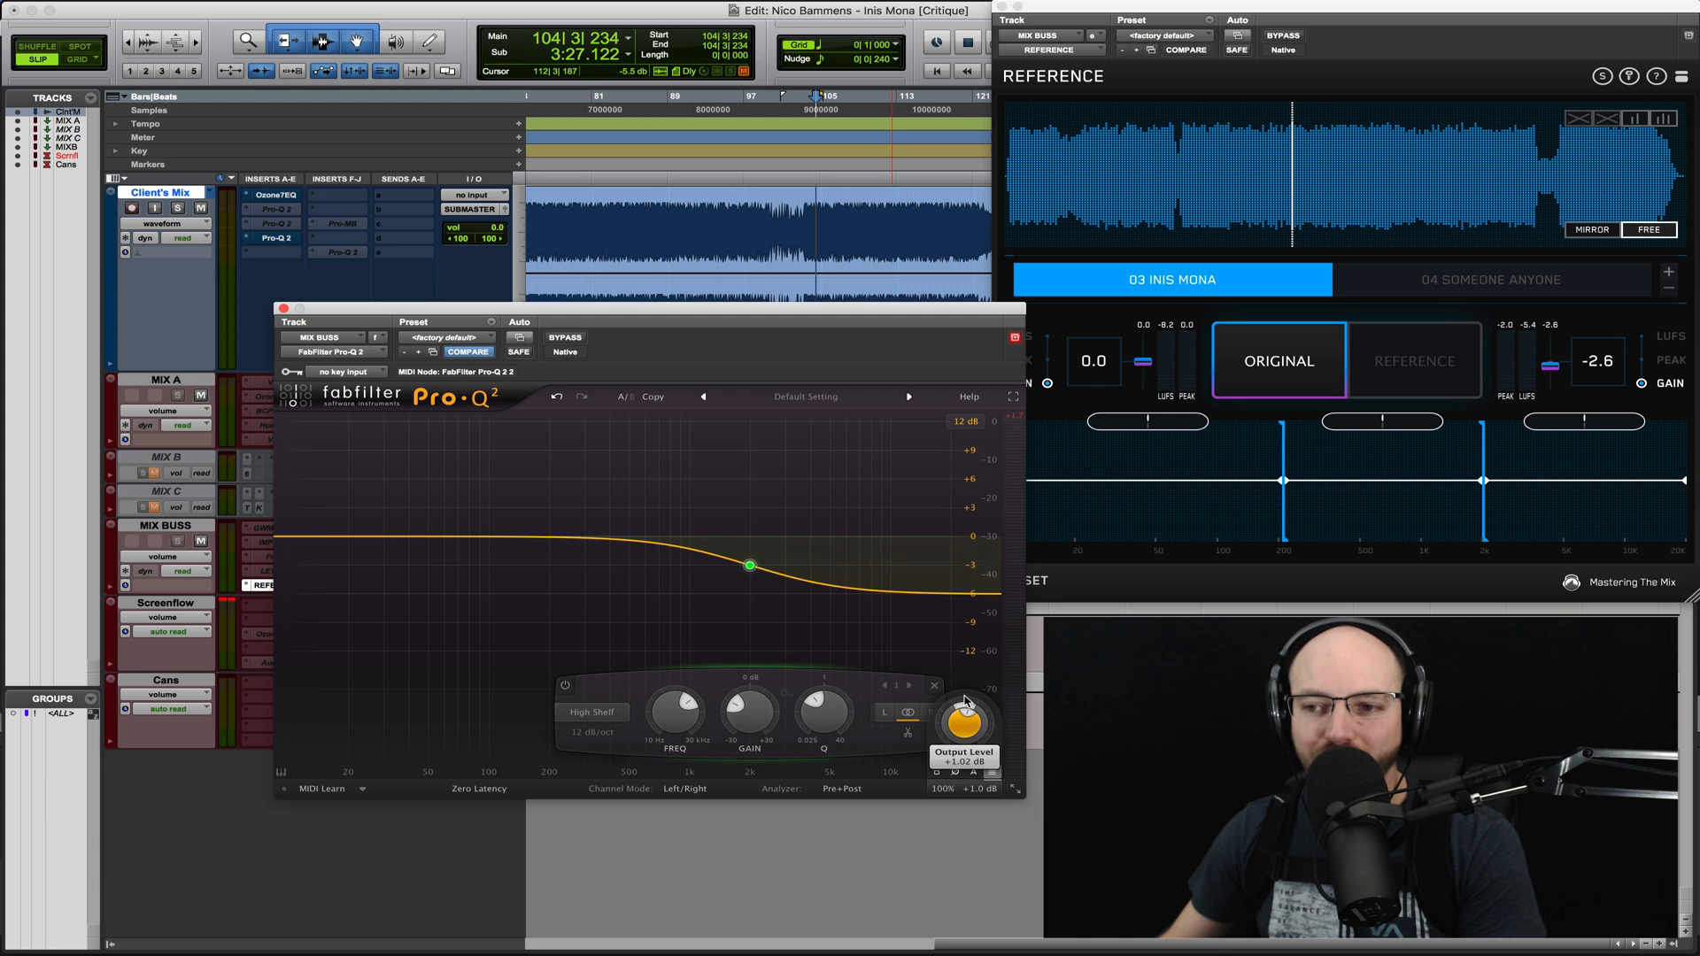
drag(966, 667, 967, 663)
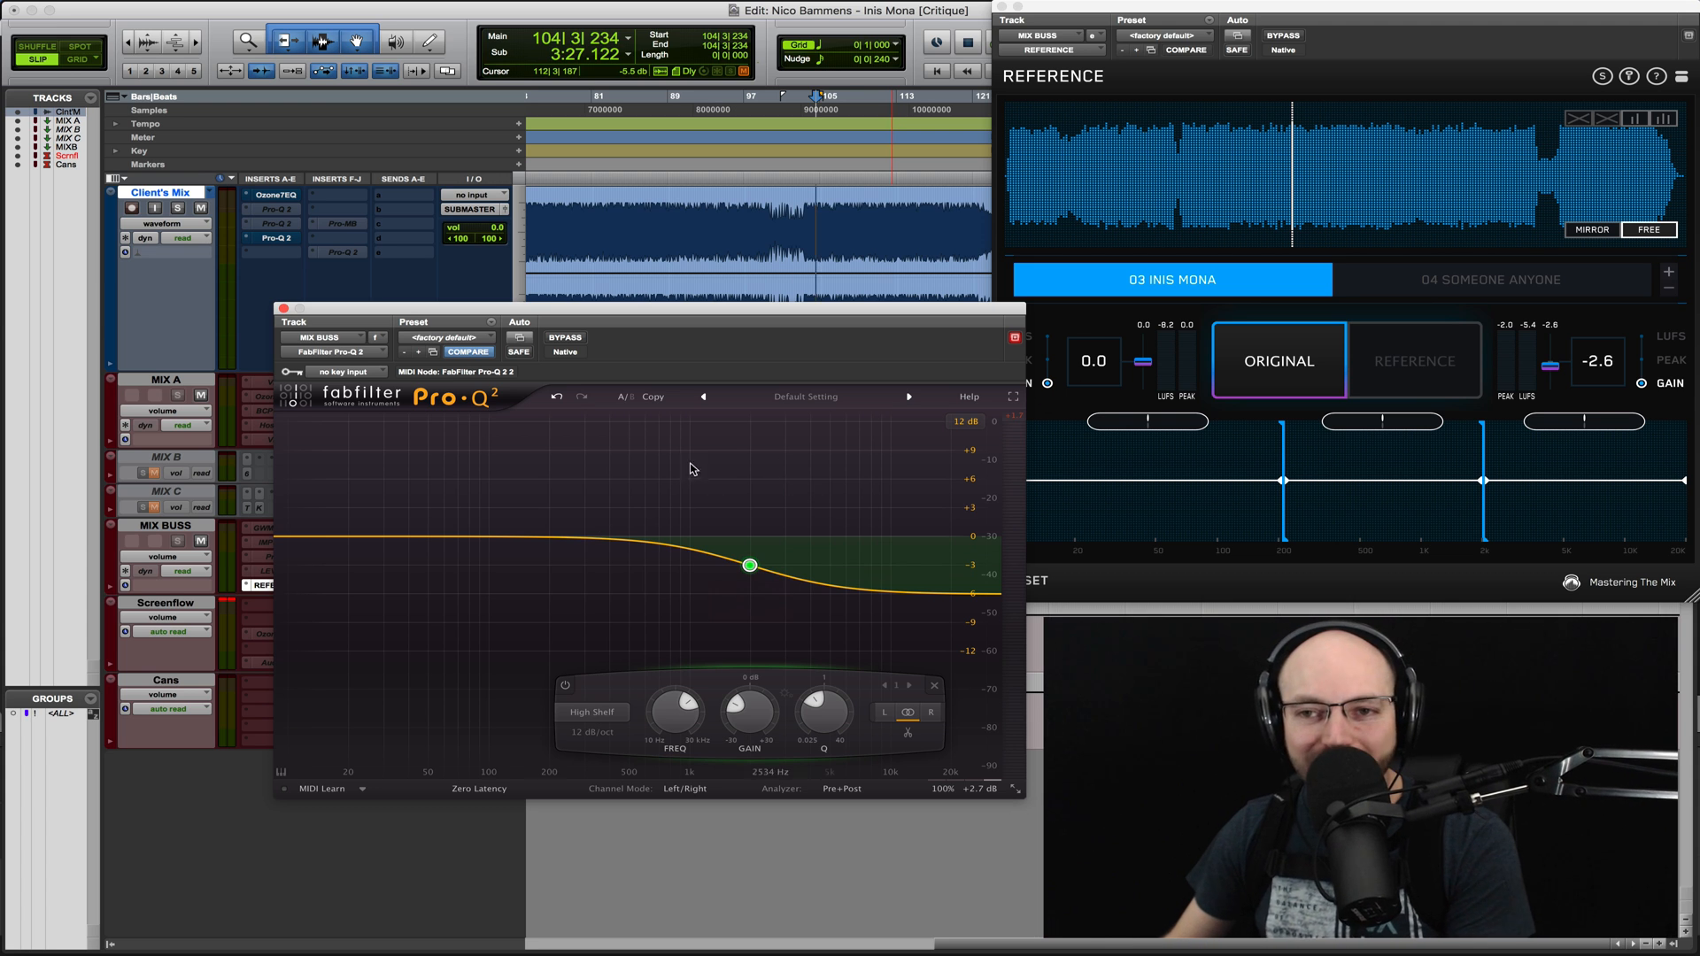
click(283, 309)
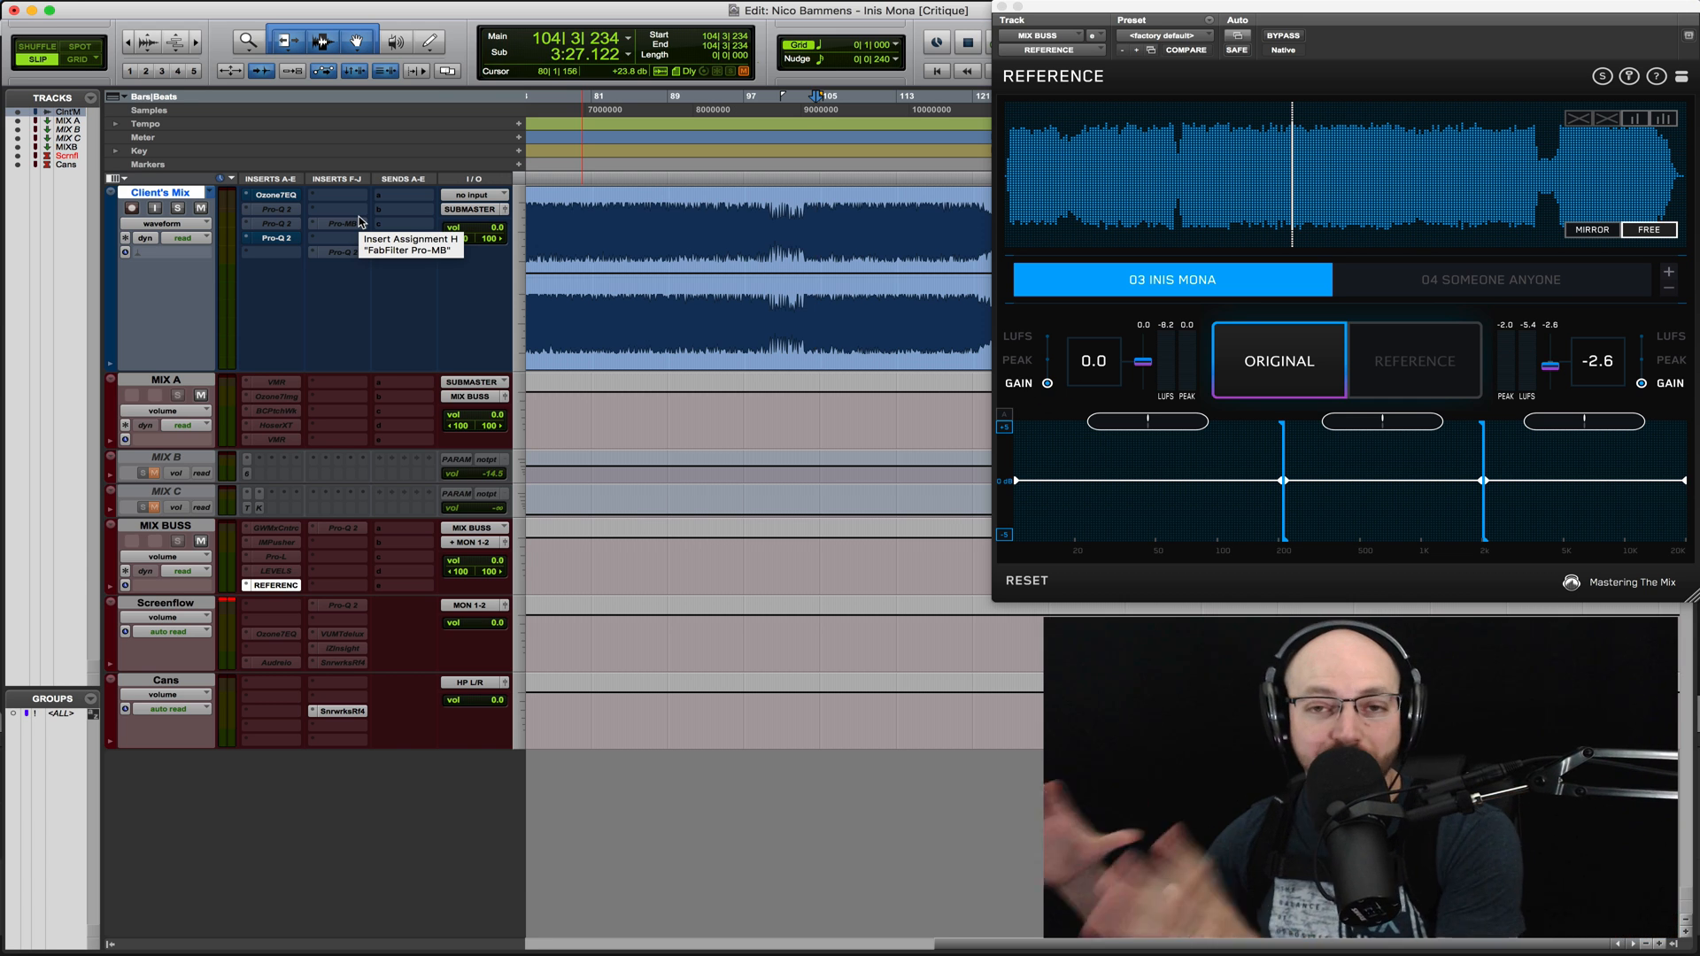
- Open the Ozone 7 Equalizer on Client's Mix, compare it bypassed and engaged during playback, and leave it bypassed
click(275, 195)
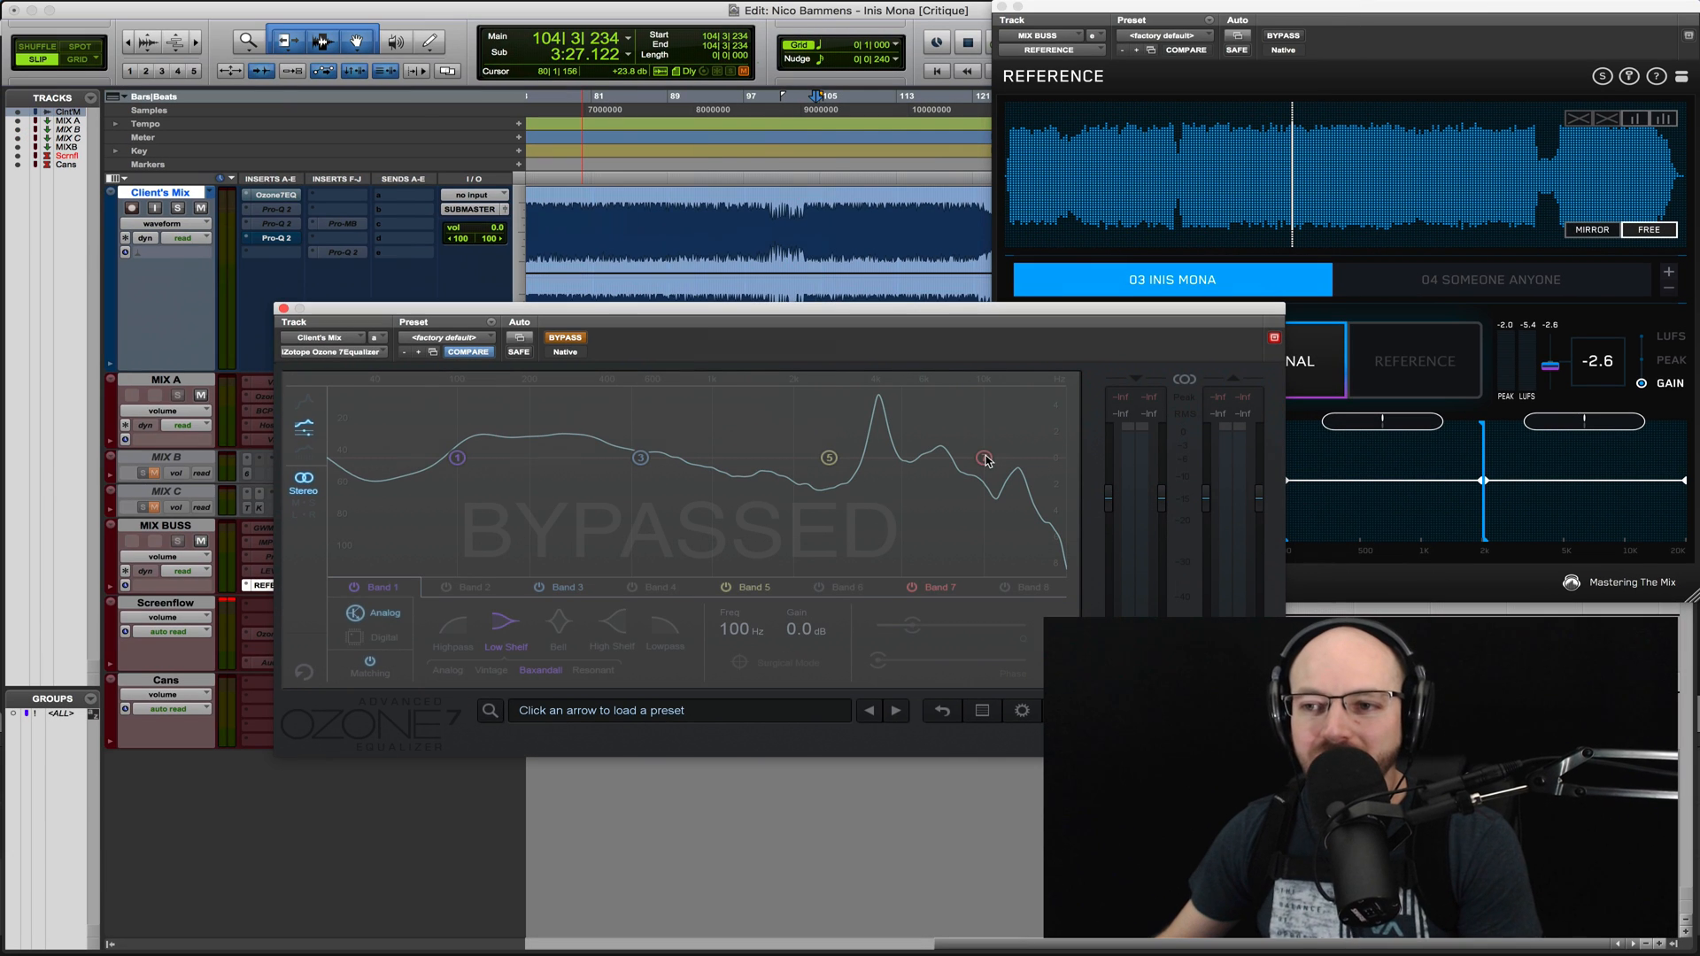
click(567, 338)
click(567, 338)
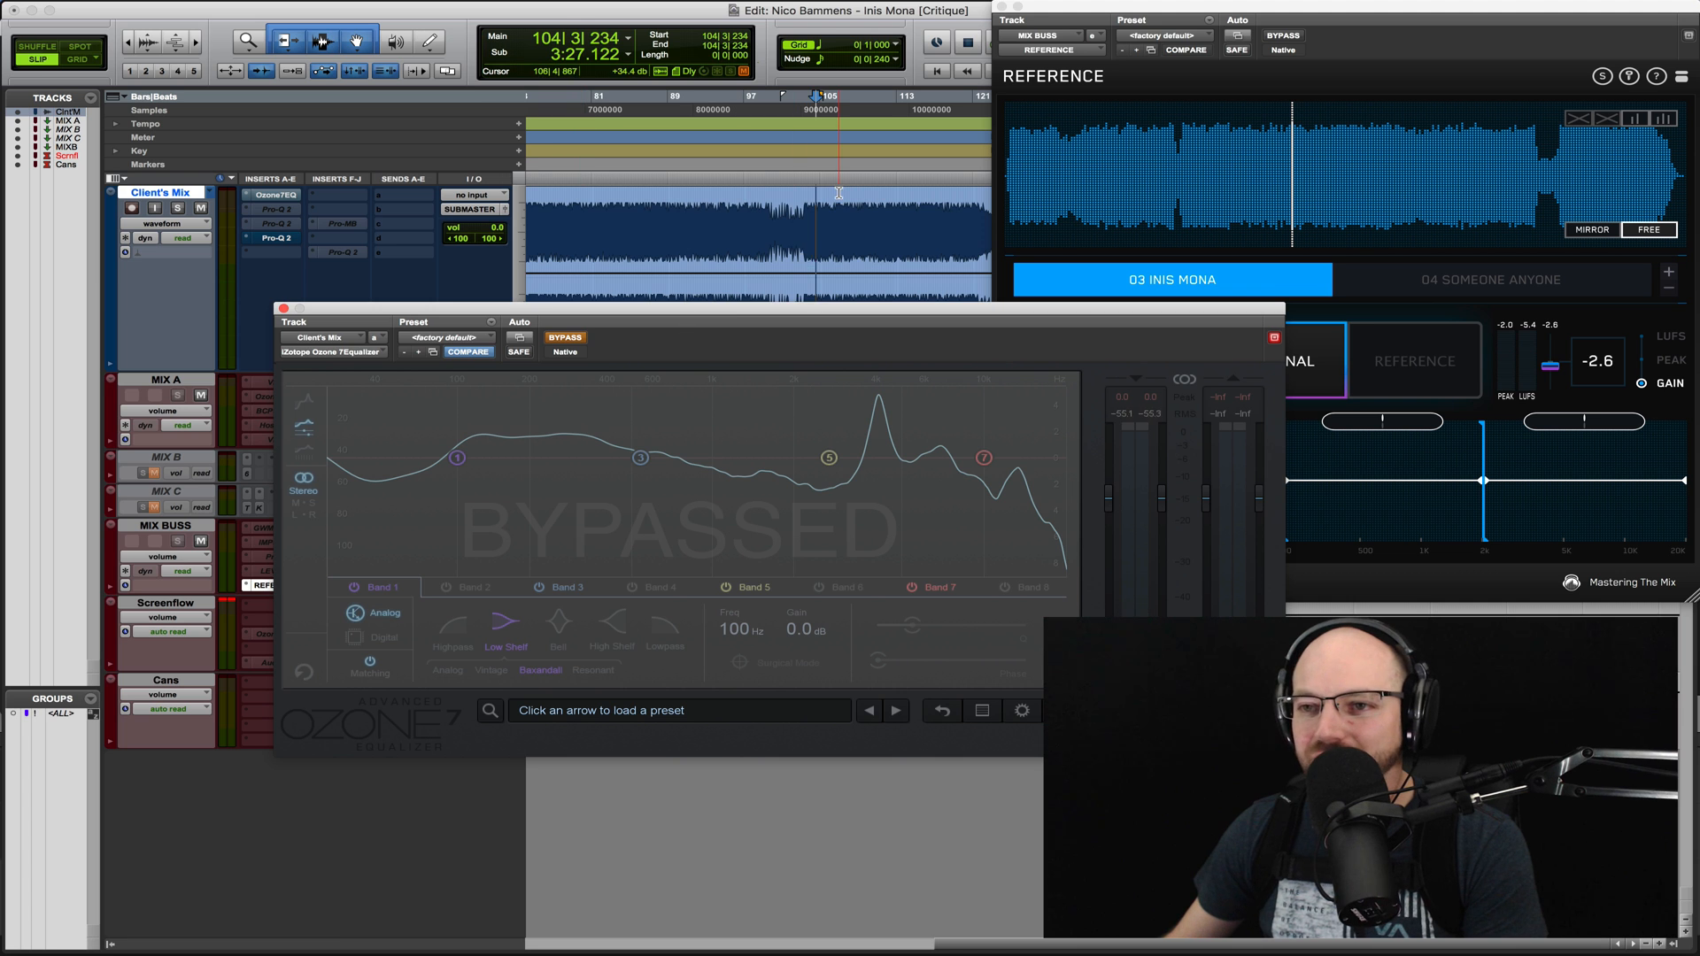
key(space)
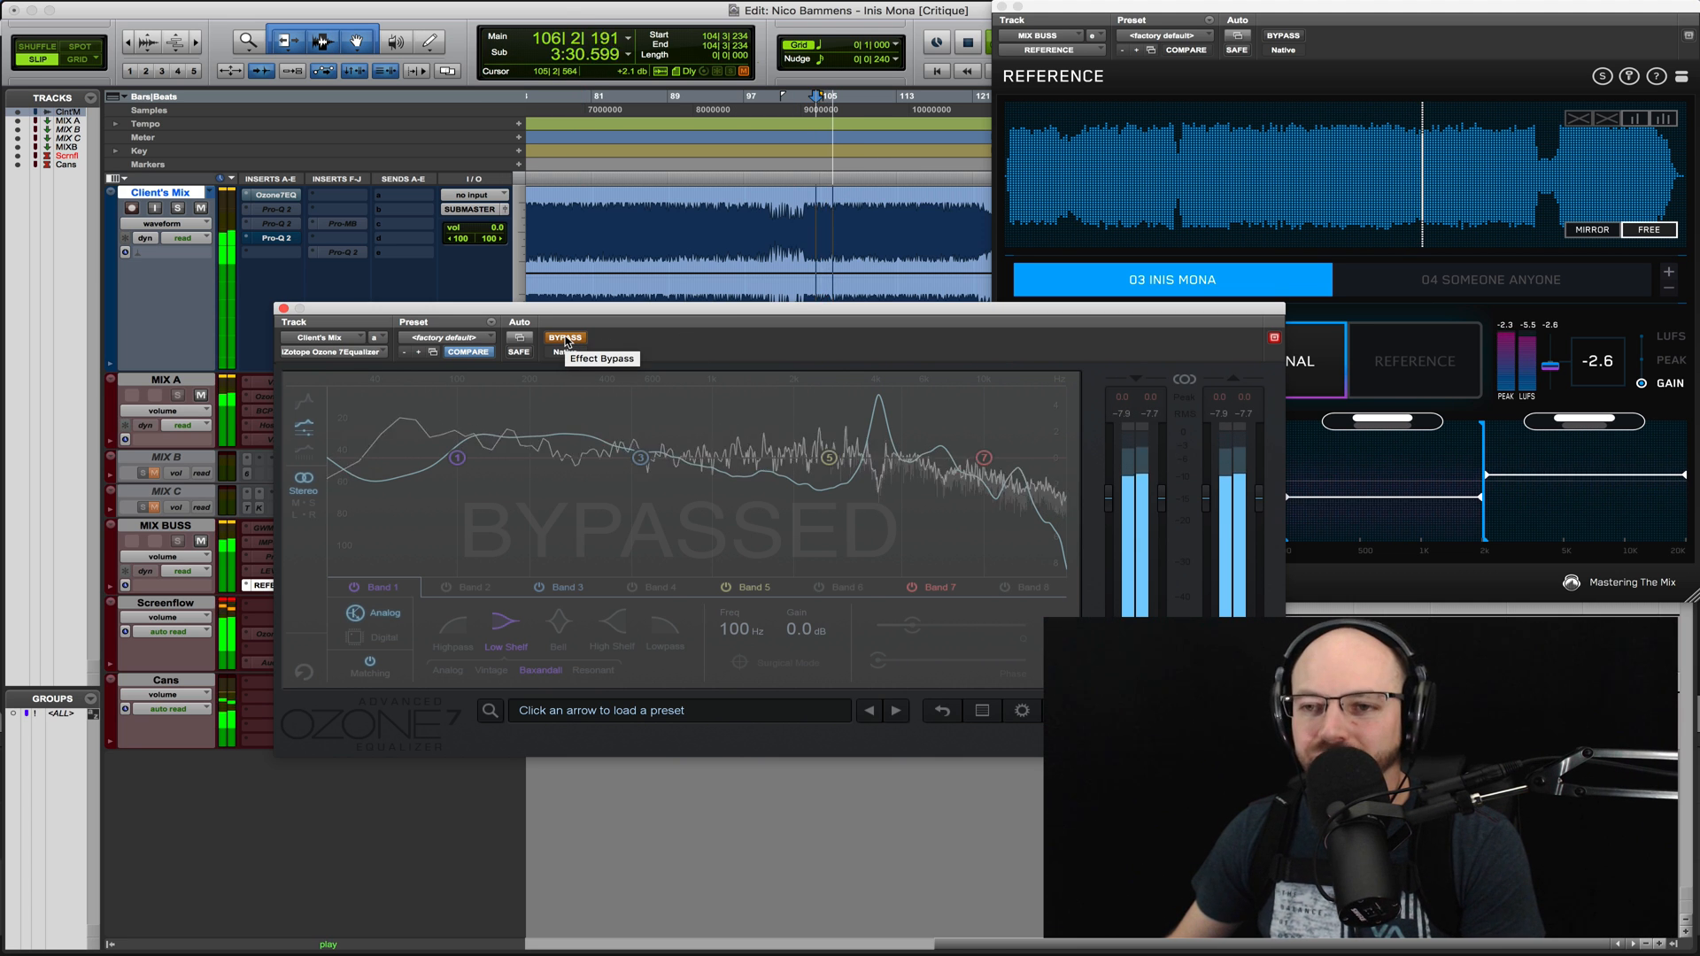
click(566, 338)
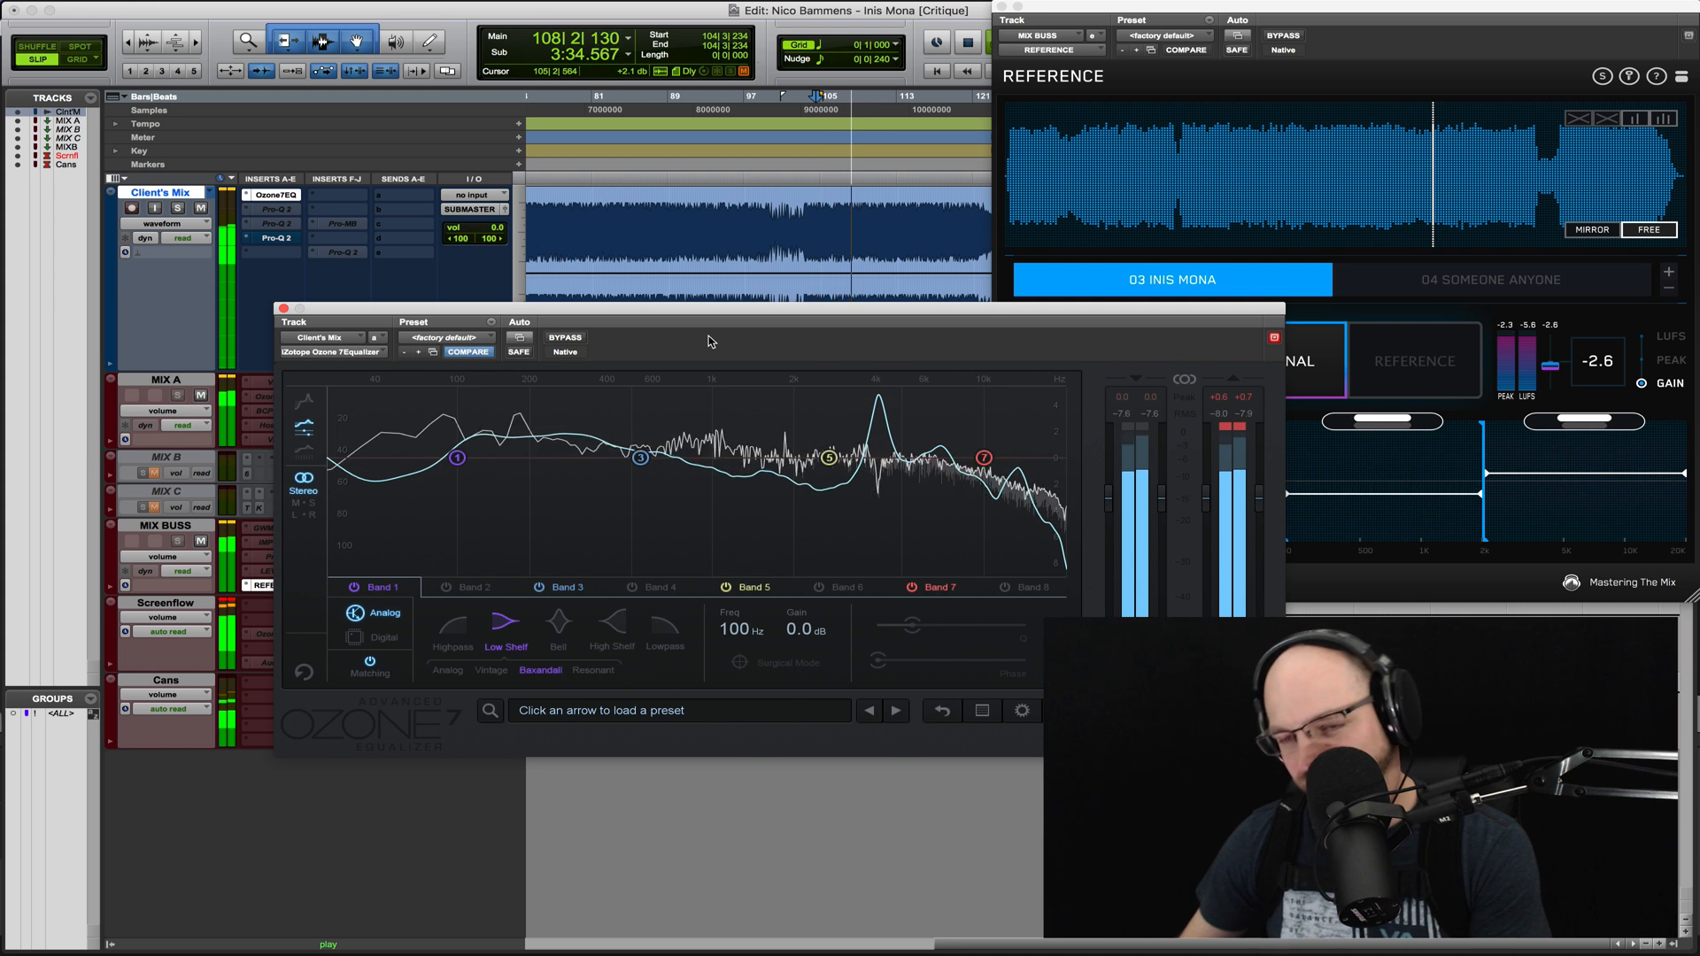
key(space)
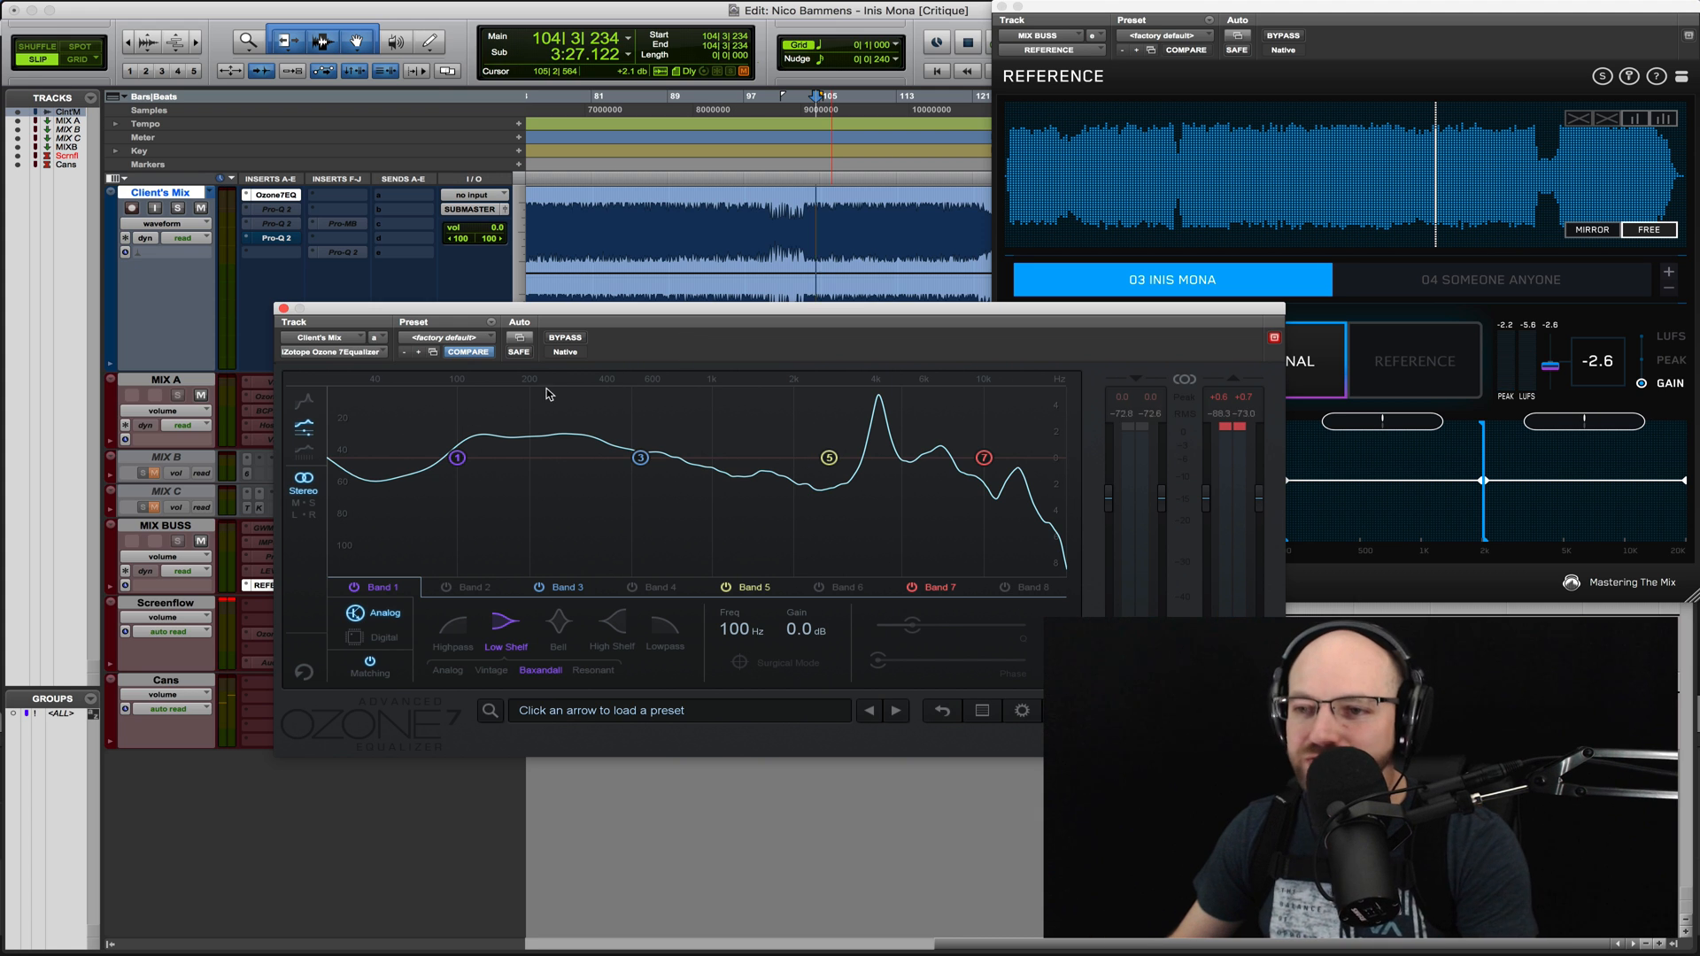
click(563, 338)
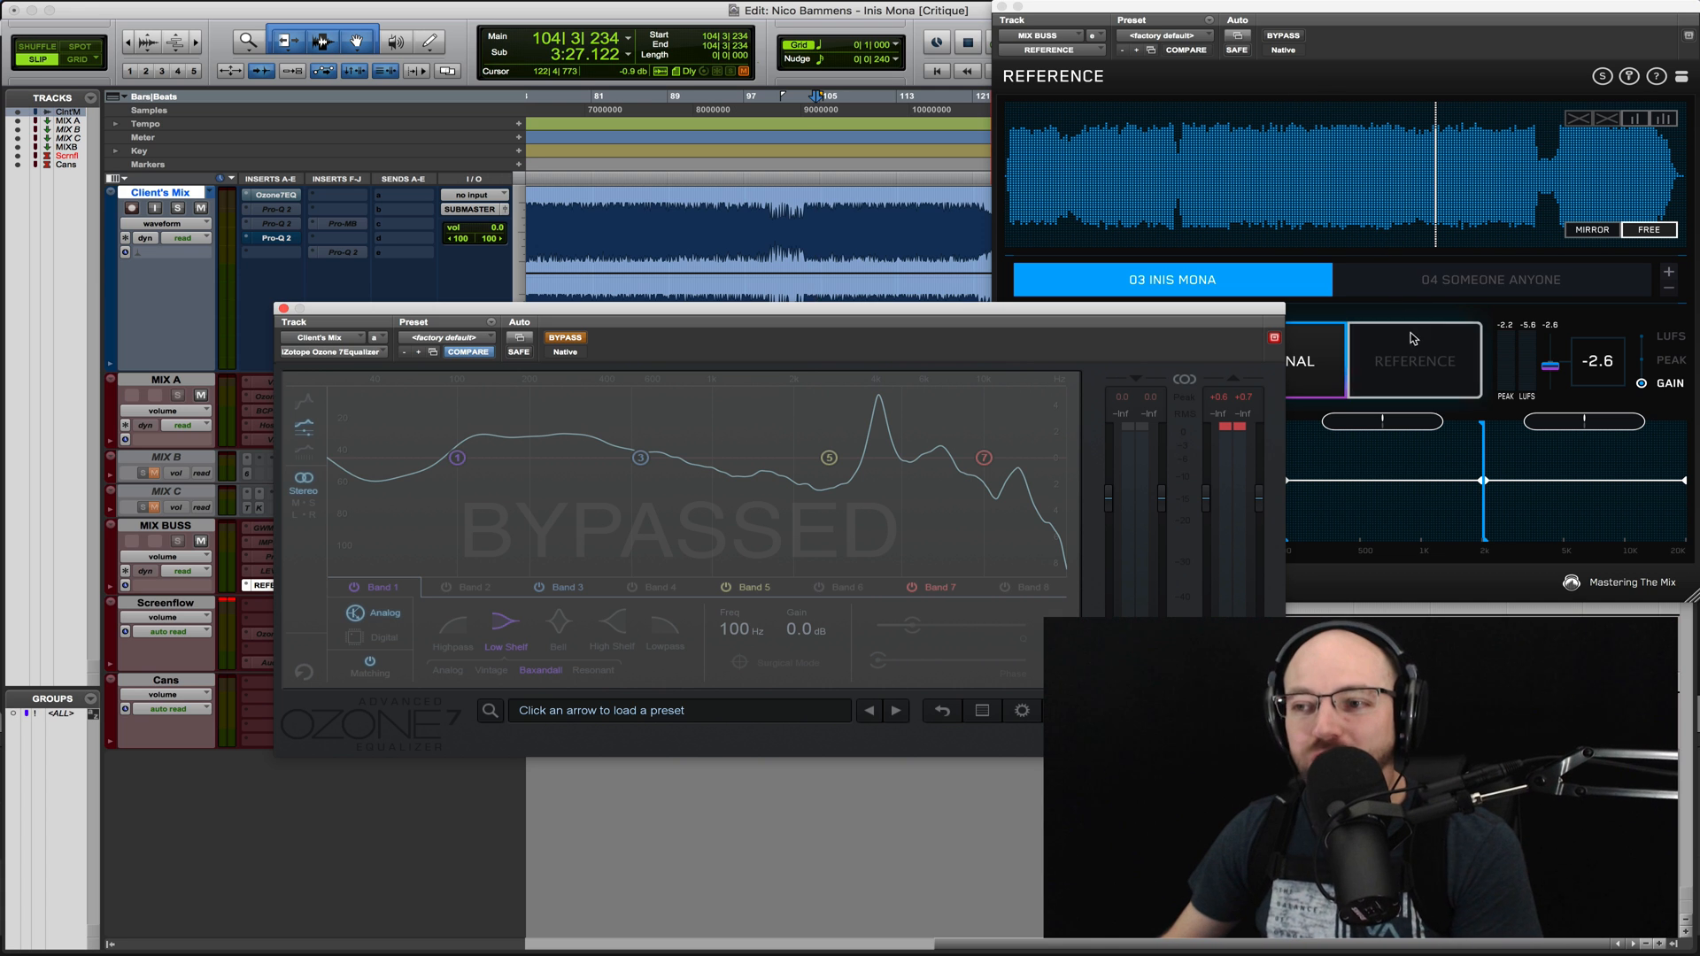
- Play the 03 Inis Mona reference, switch to the original mix for comparison, and stop
click(1414, 355)
key(space)
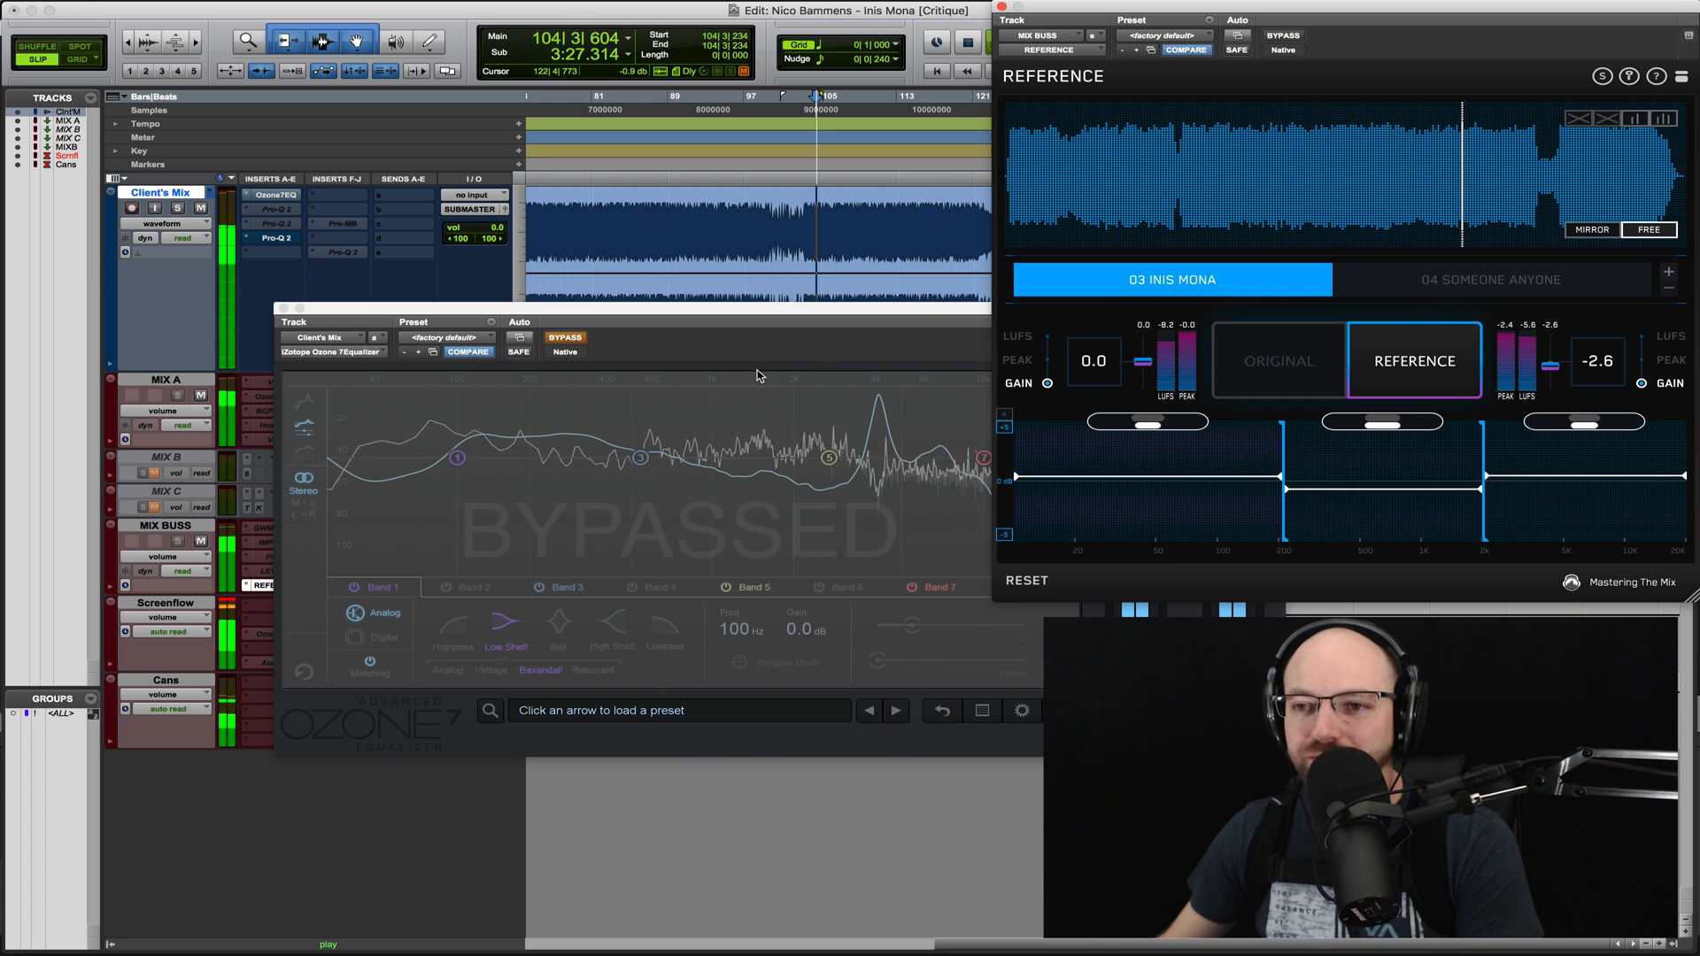
click(1279, 366)
key(space)
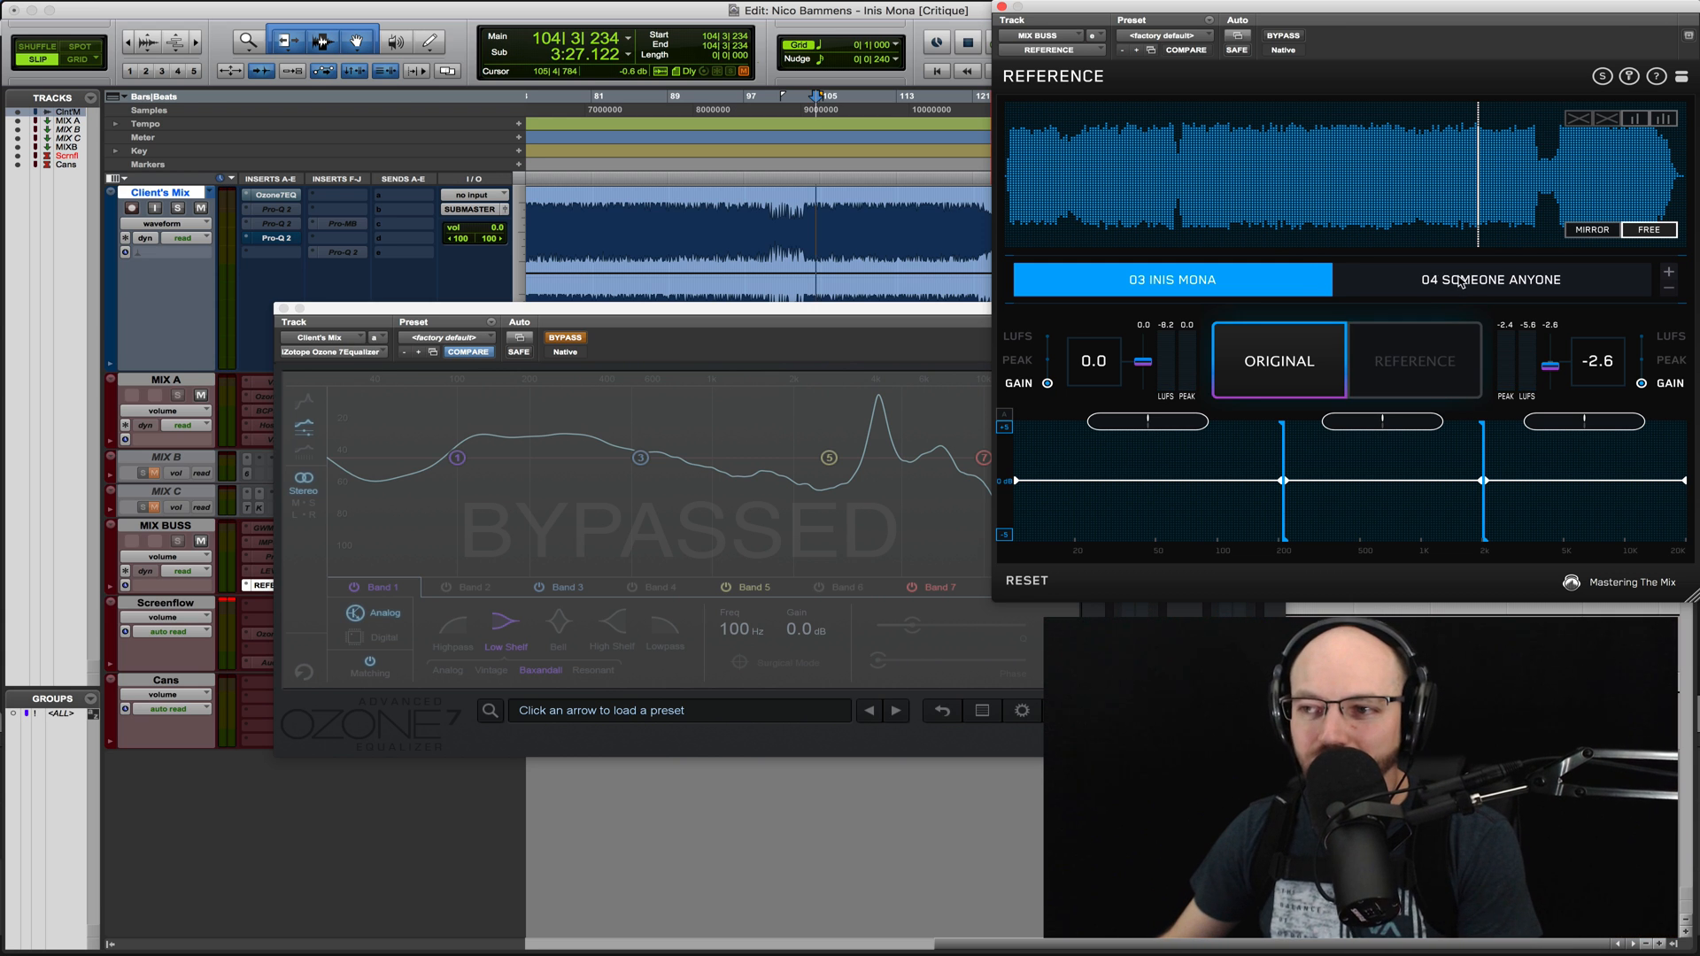
- Select the 04 Someone Anyone reference and compare its full-range sound with the original mix during playback
click(1461, 281)
key(space)
click(1303, 363)
key(space)
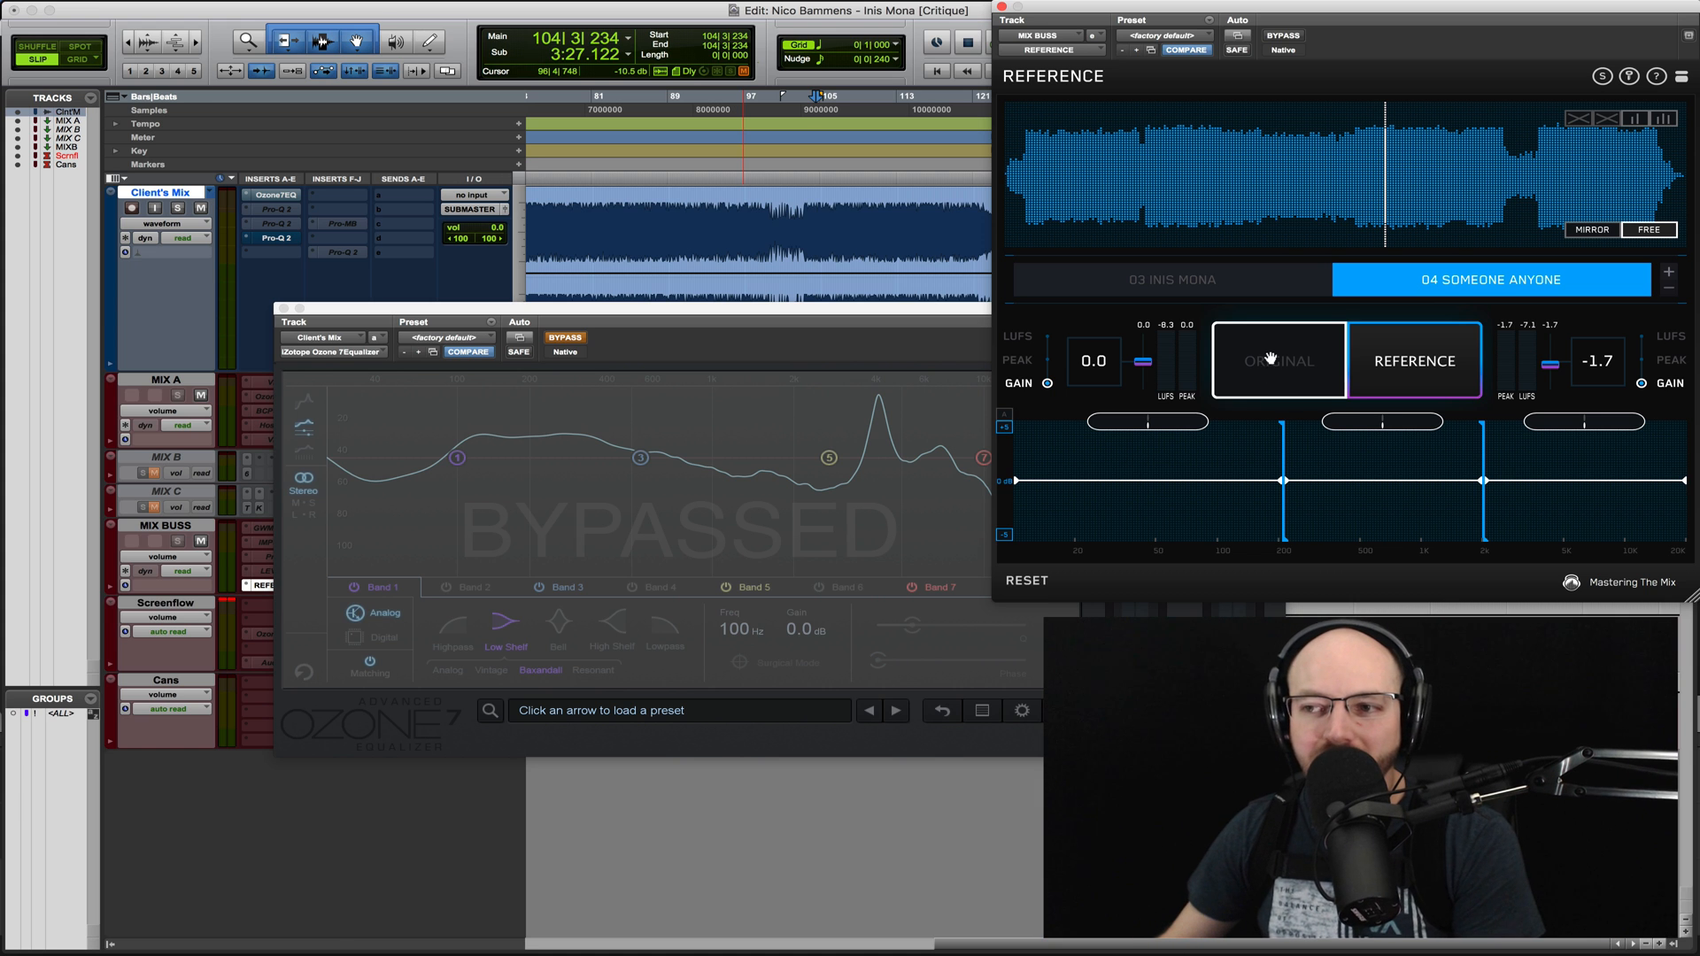
click(1269, 359)
key(space)
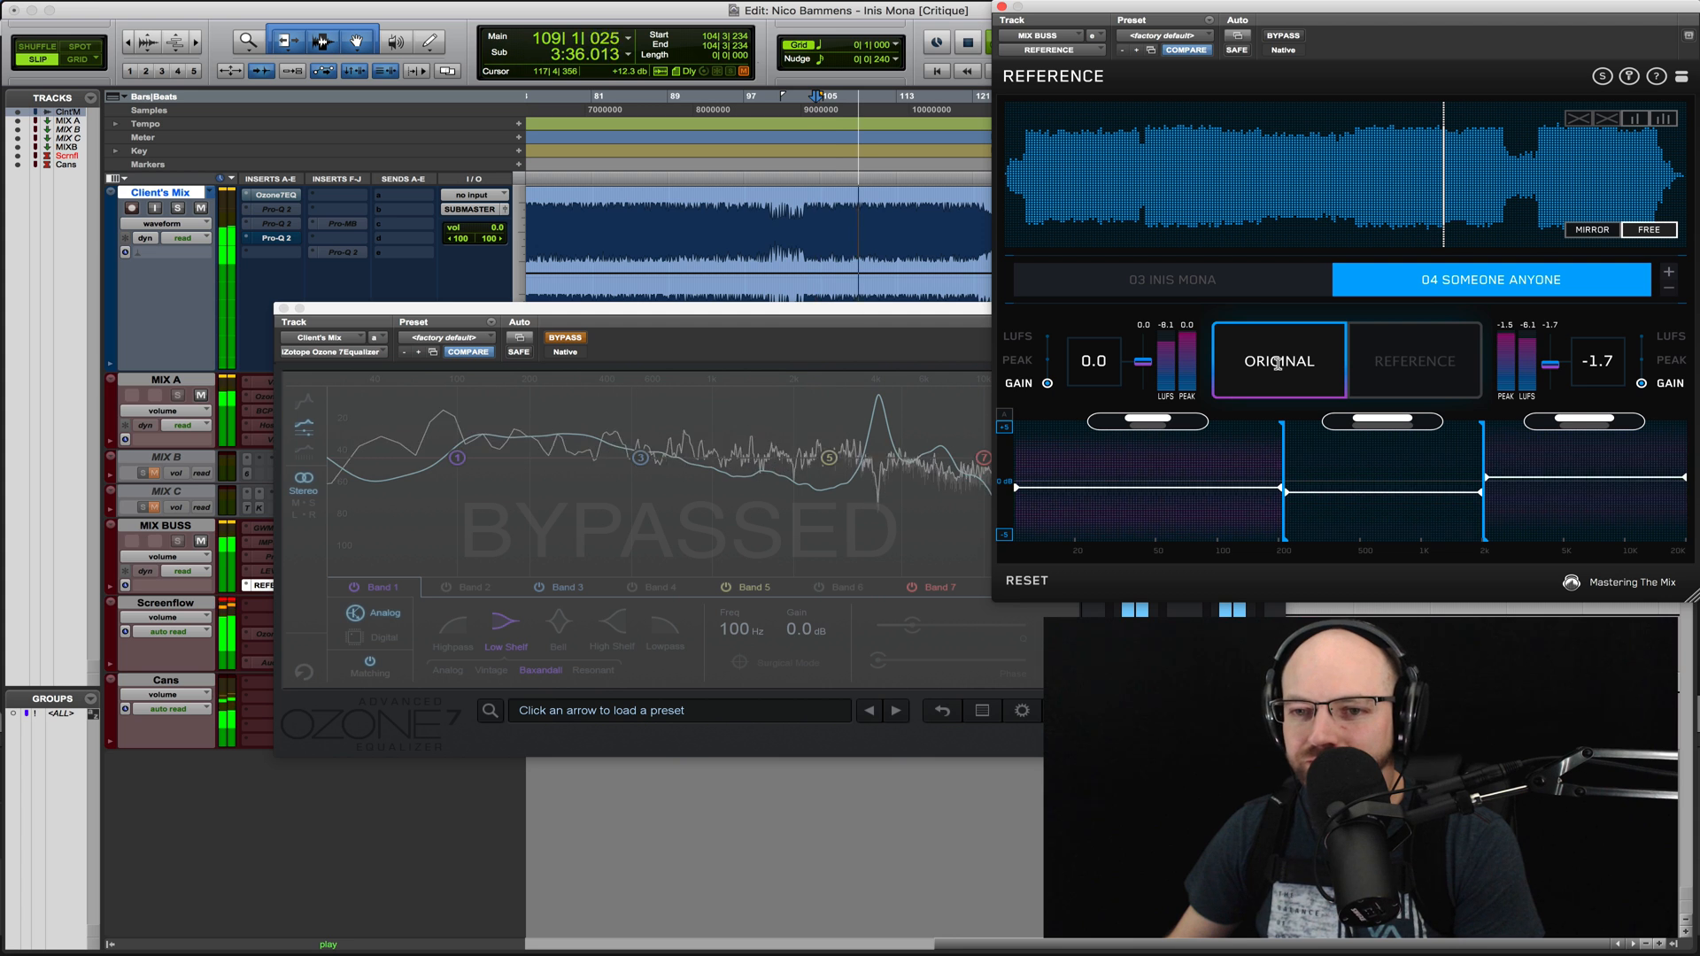
key(space)
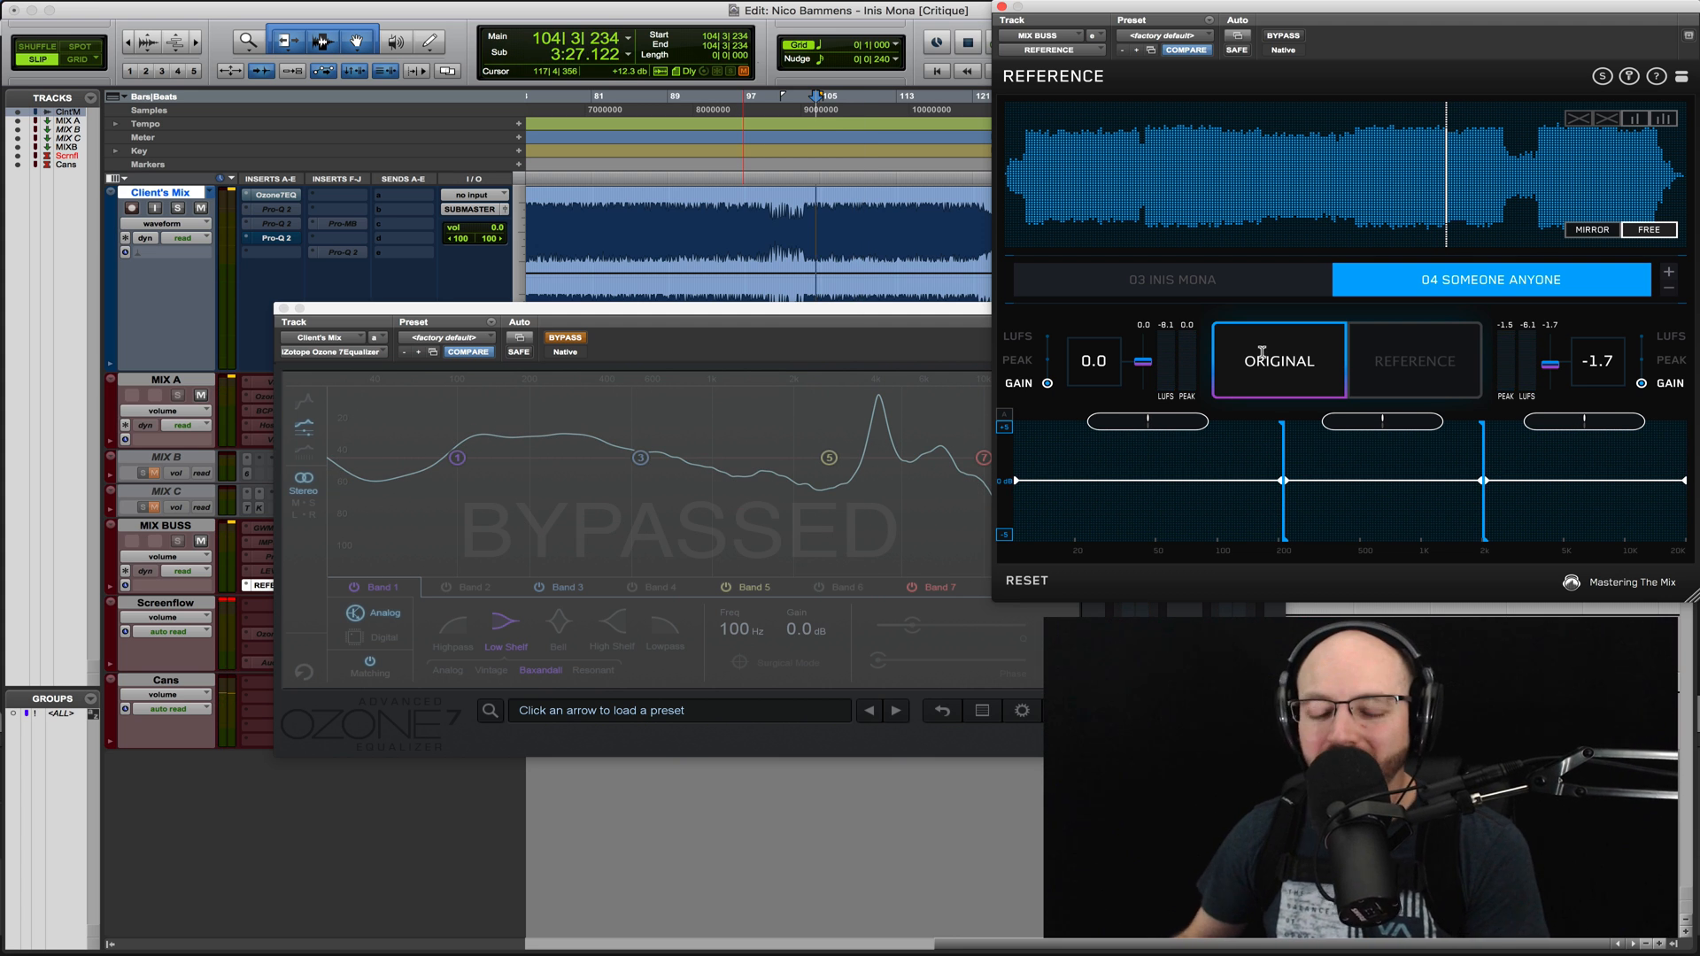
- Replay 04 Someone Anyone from a slightly earlier section, switch back to the original mix, and stop
click(1262, 352)
key(space)
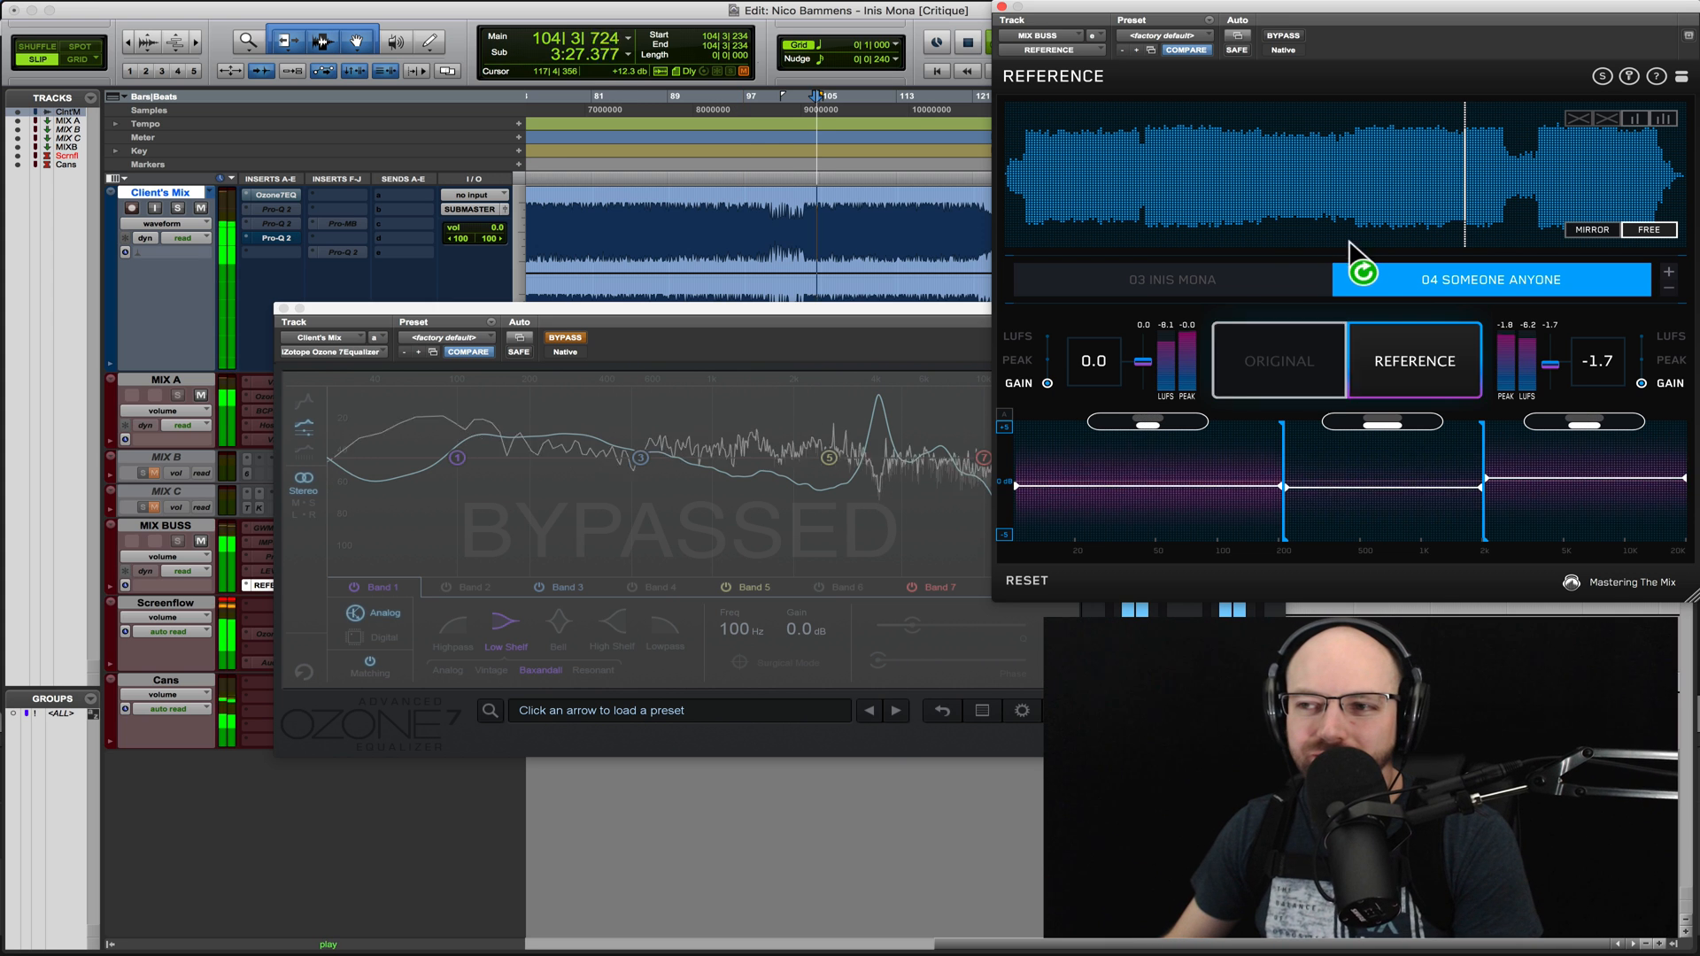
click(1368, 160)
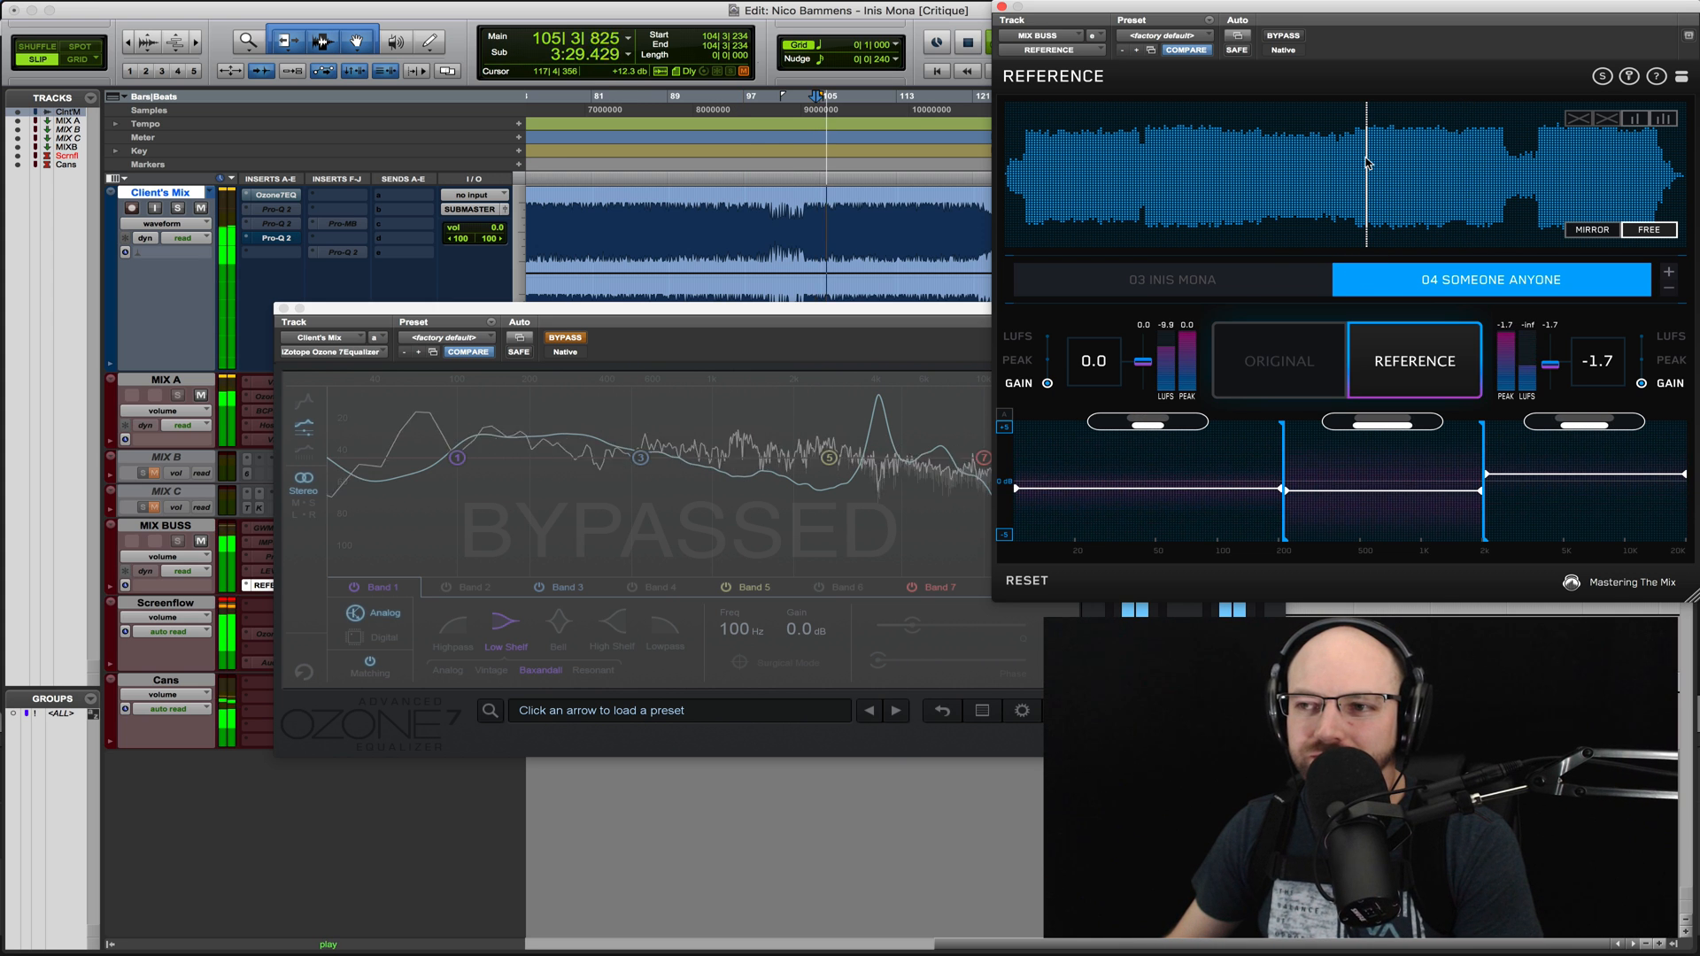
click(1289, 354)
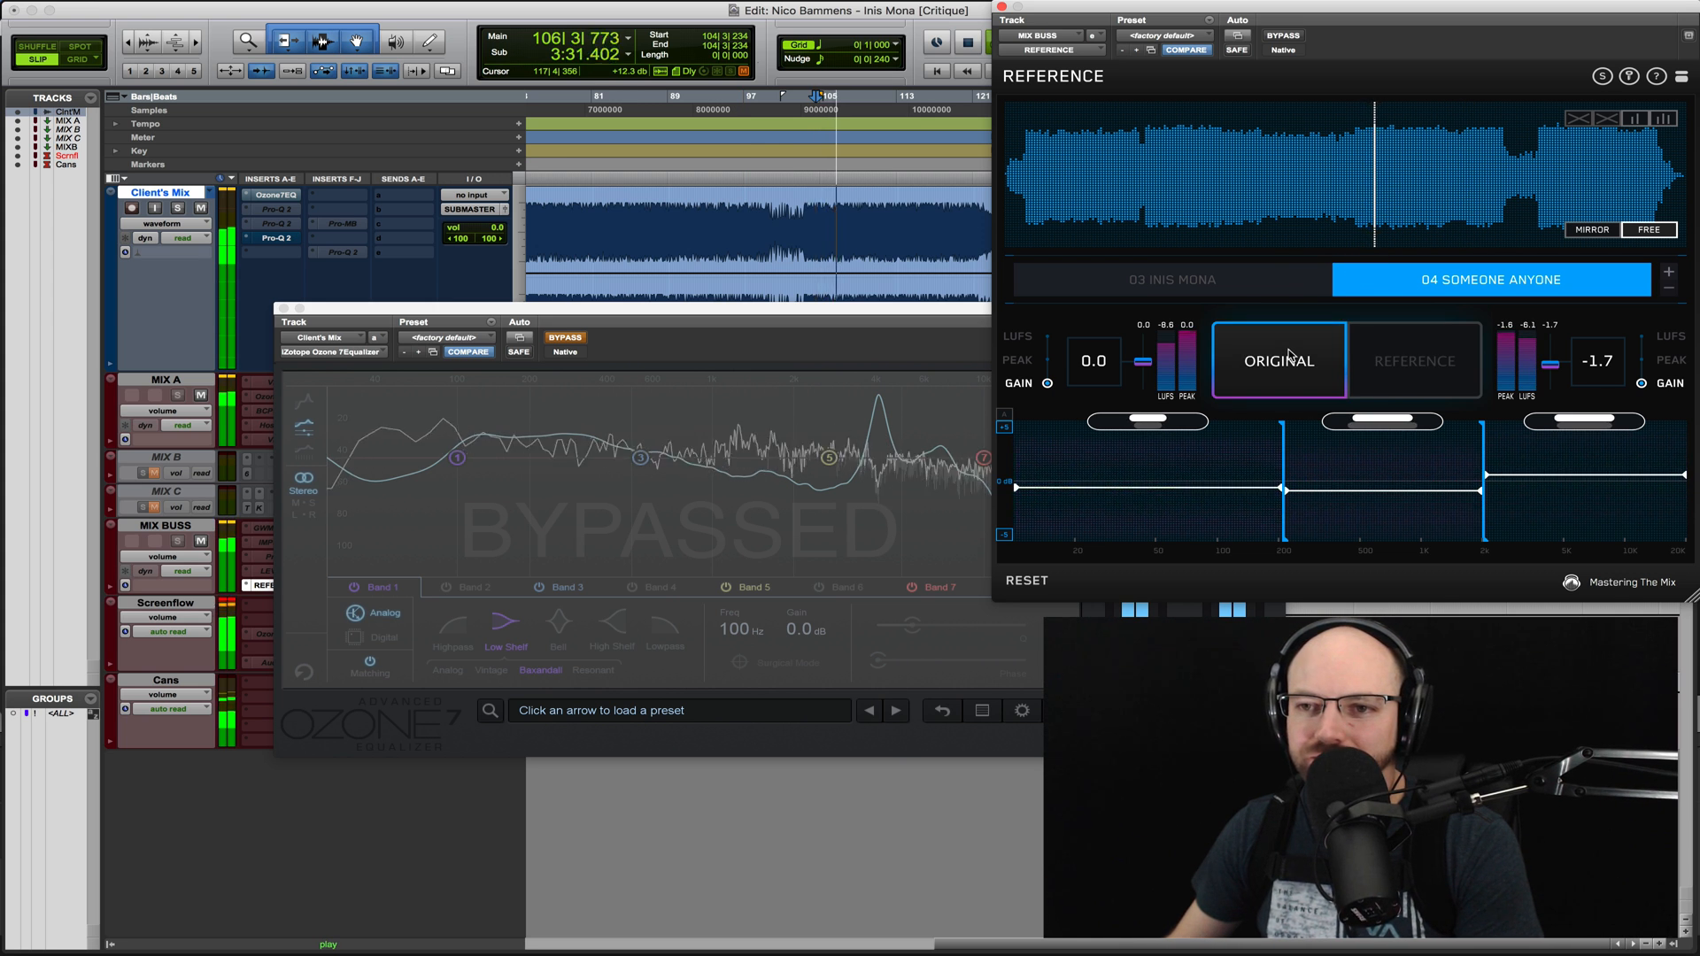
key(space)
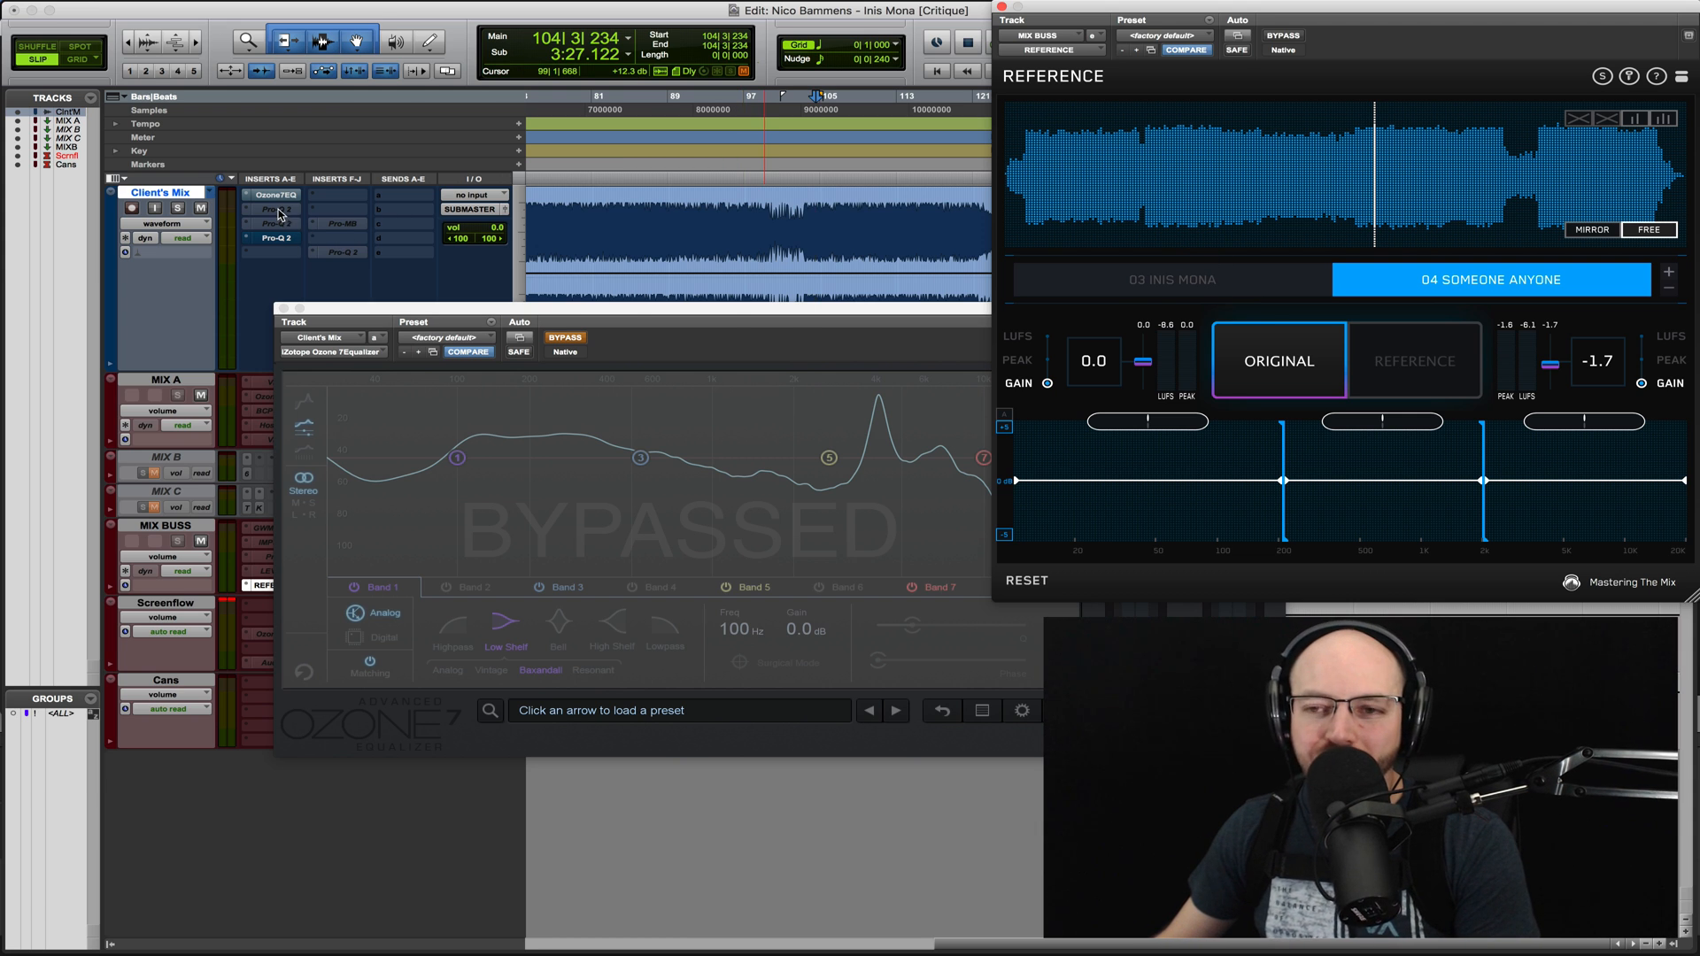
- Close the Ozone 7 Equalizer, then open the active Pro-Q 2 on Client's Mix and turn off its bypass
click(770, 325)
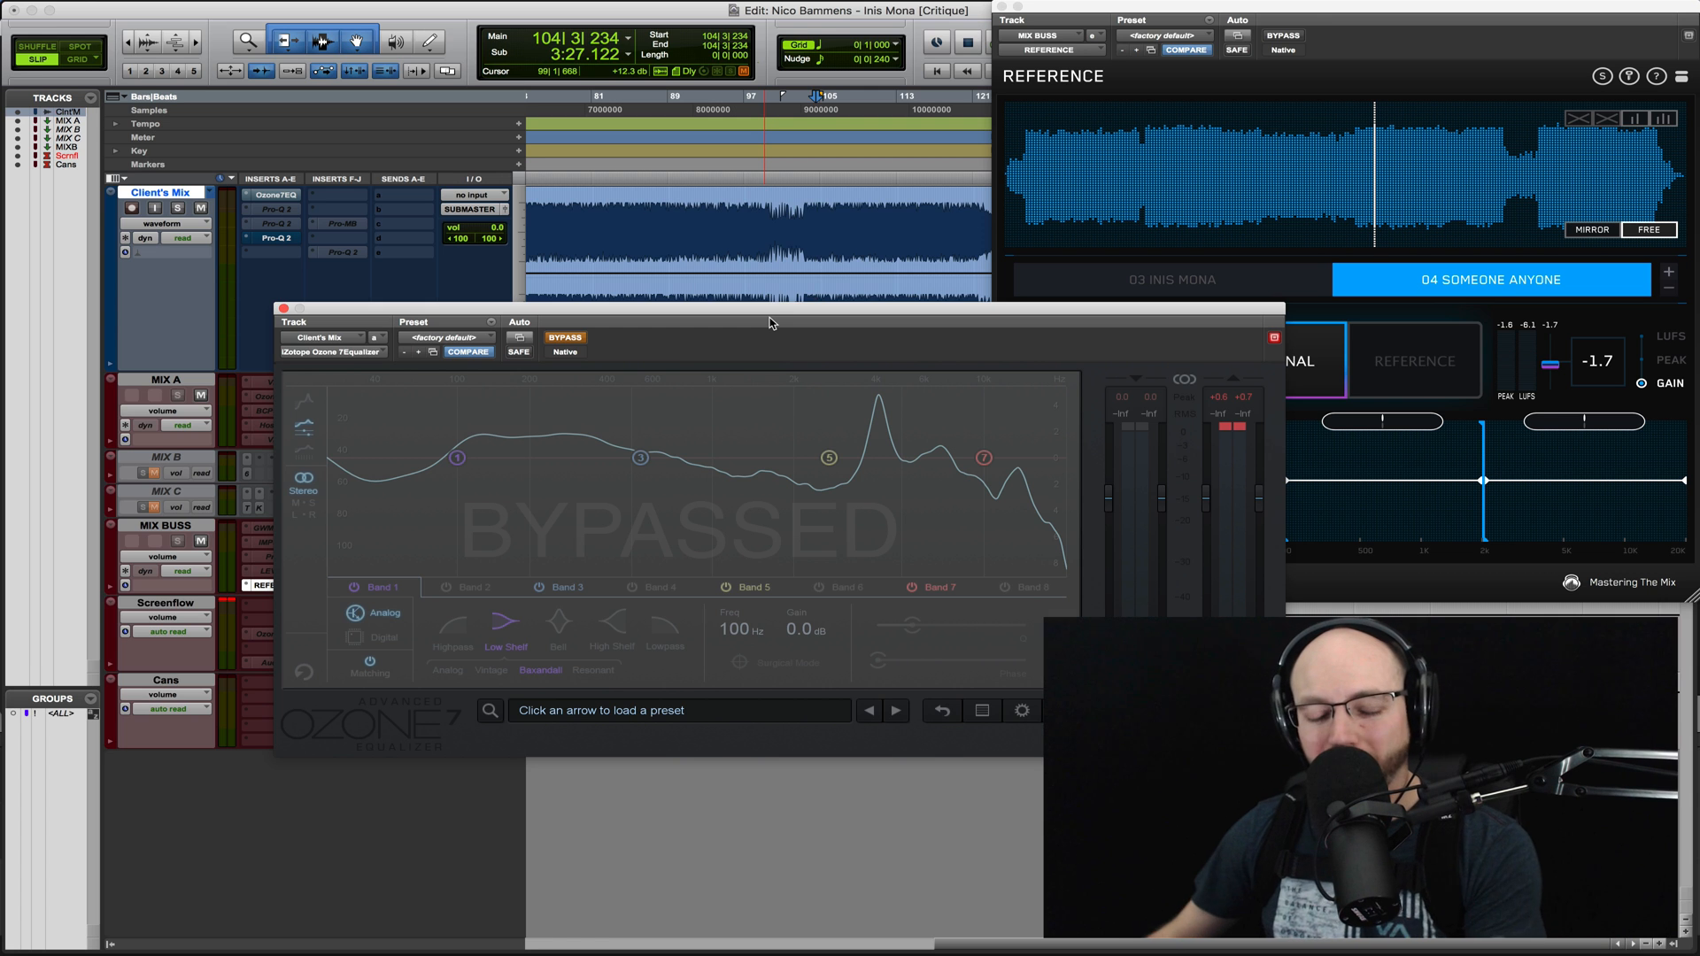
click(283, 309)
click(278, 239)
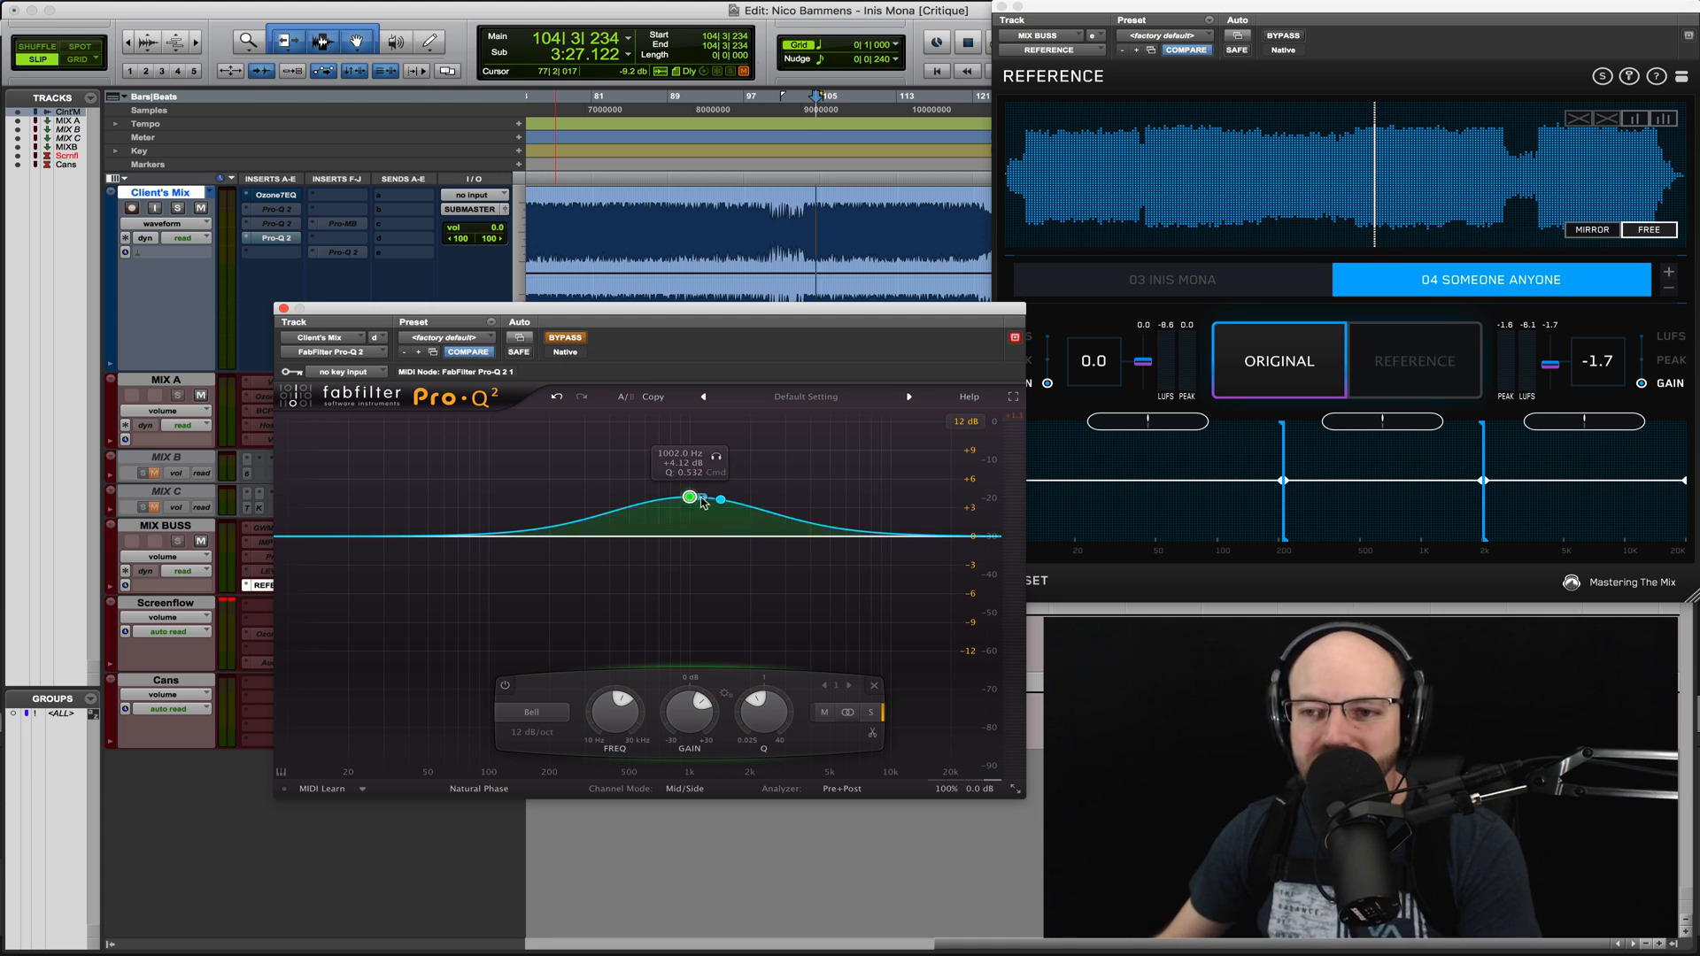
click(566, 339)
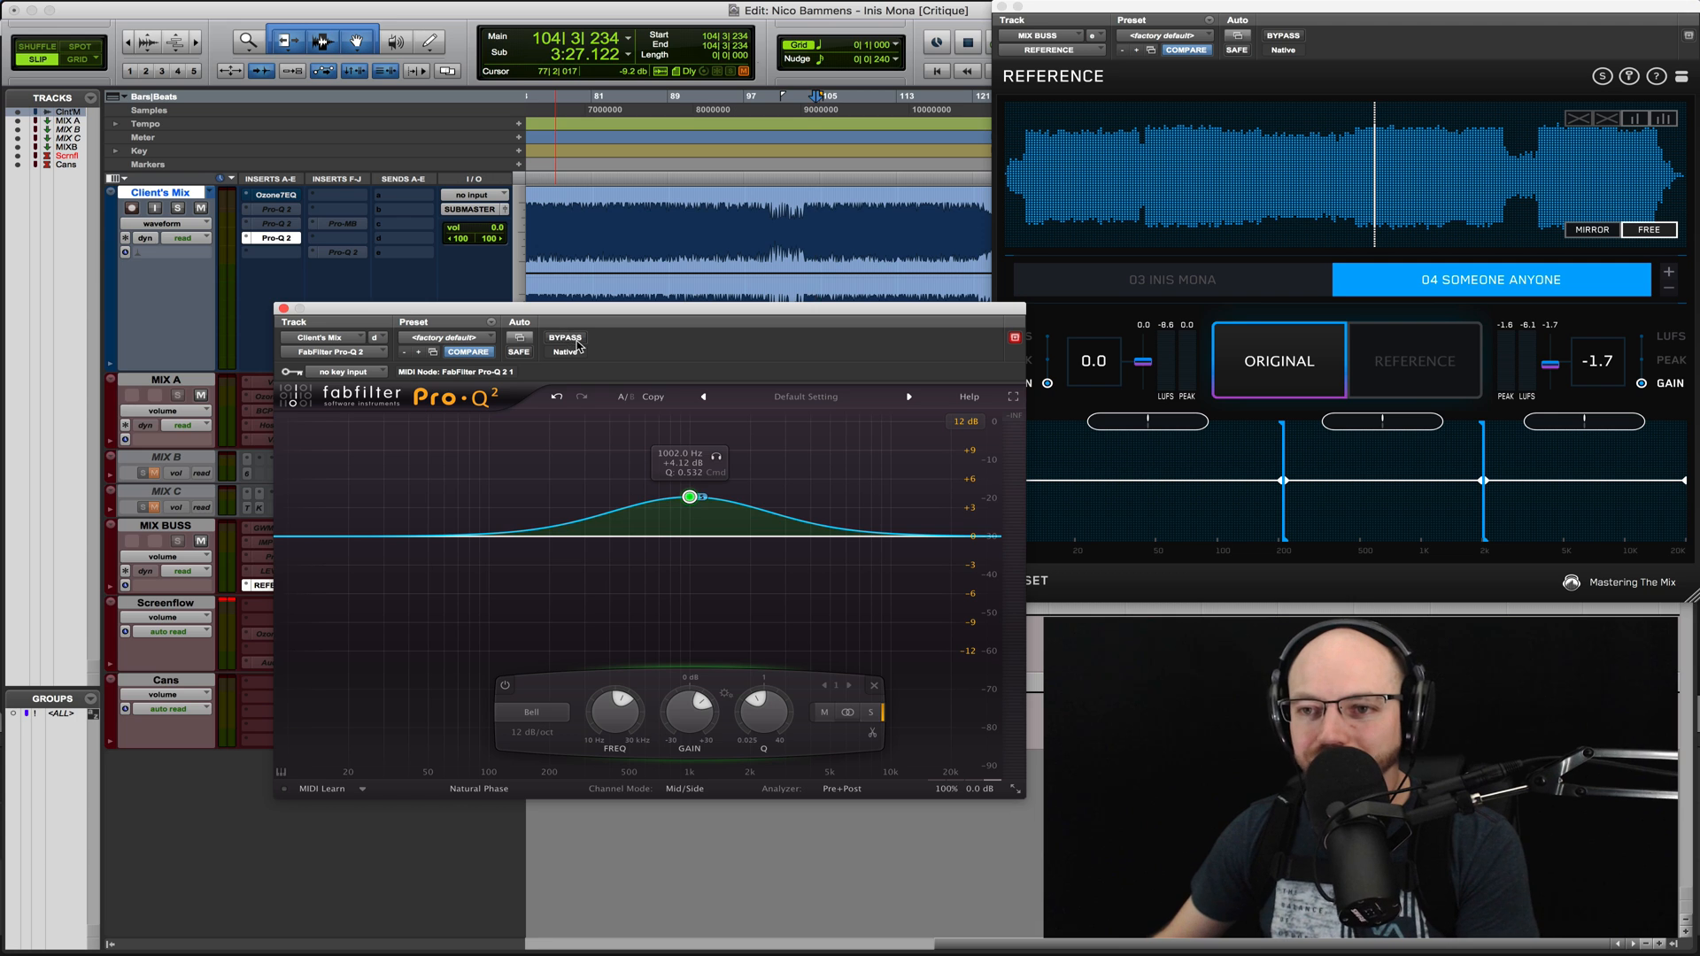
- Toggle the 1 kHz side bell off and on, then set its gain to 0 dB
double_click(689, 498)
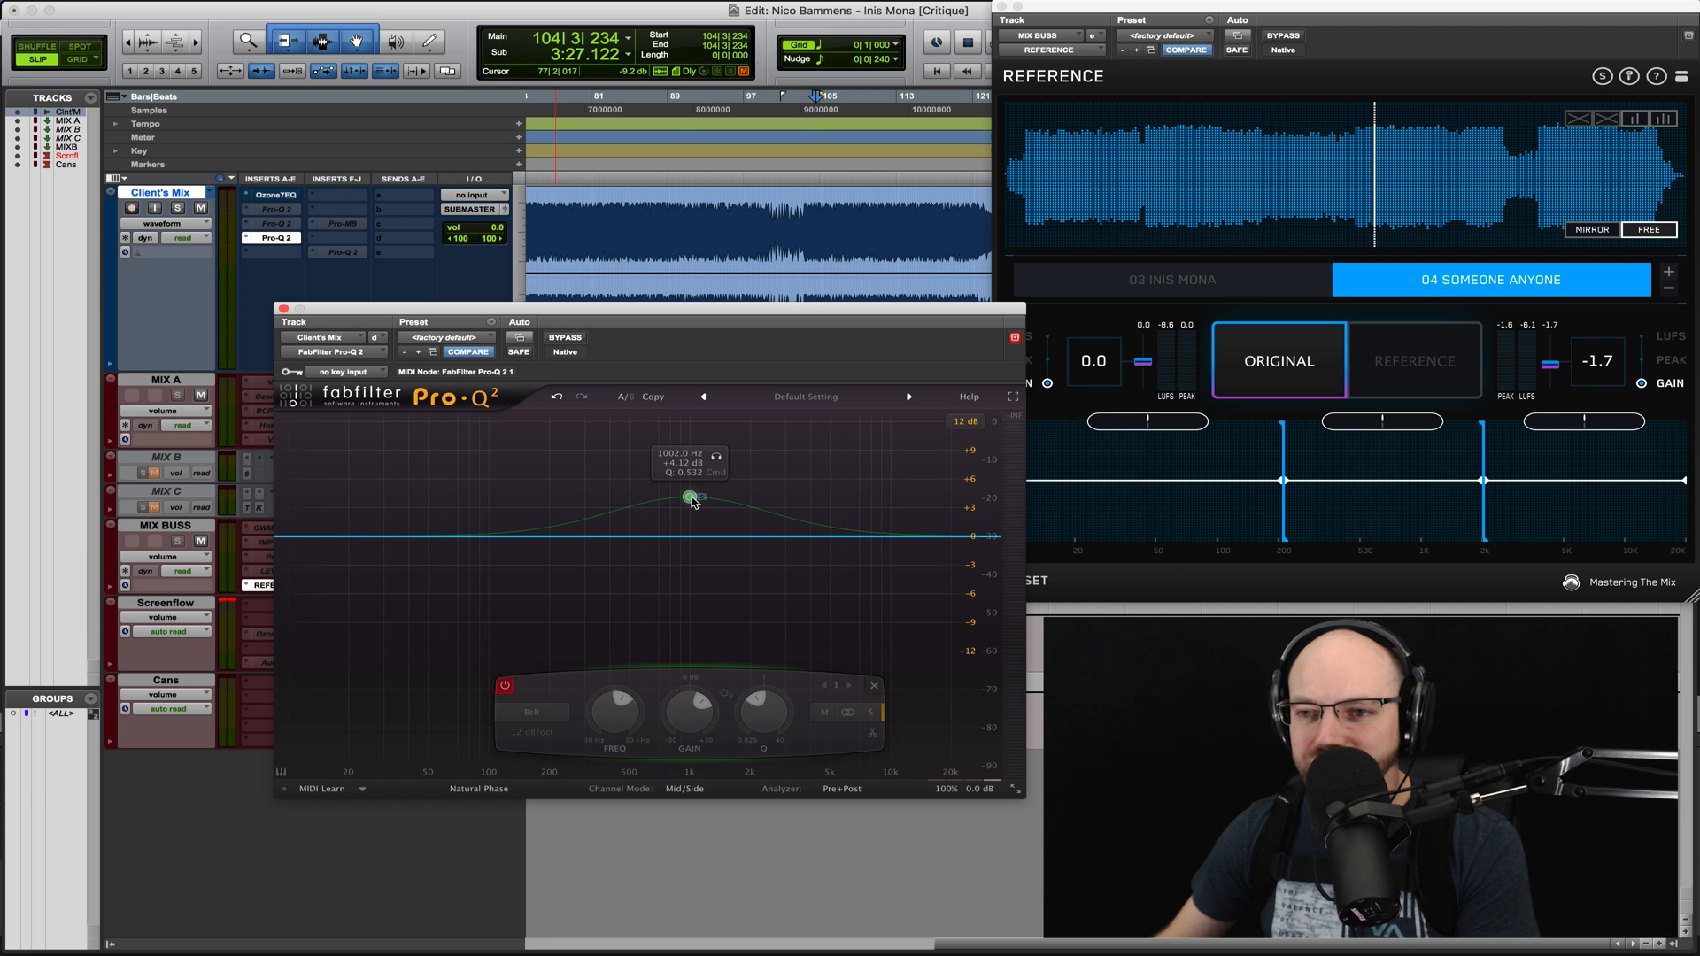
double_click(690, 498)
alt+click(689, 704)
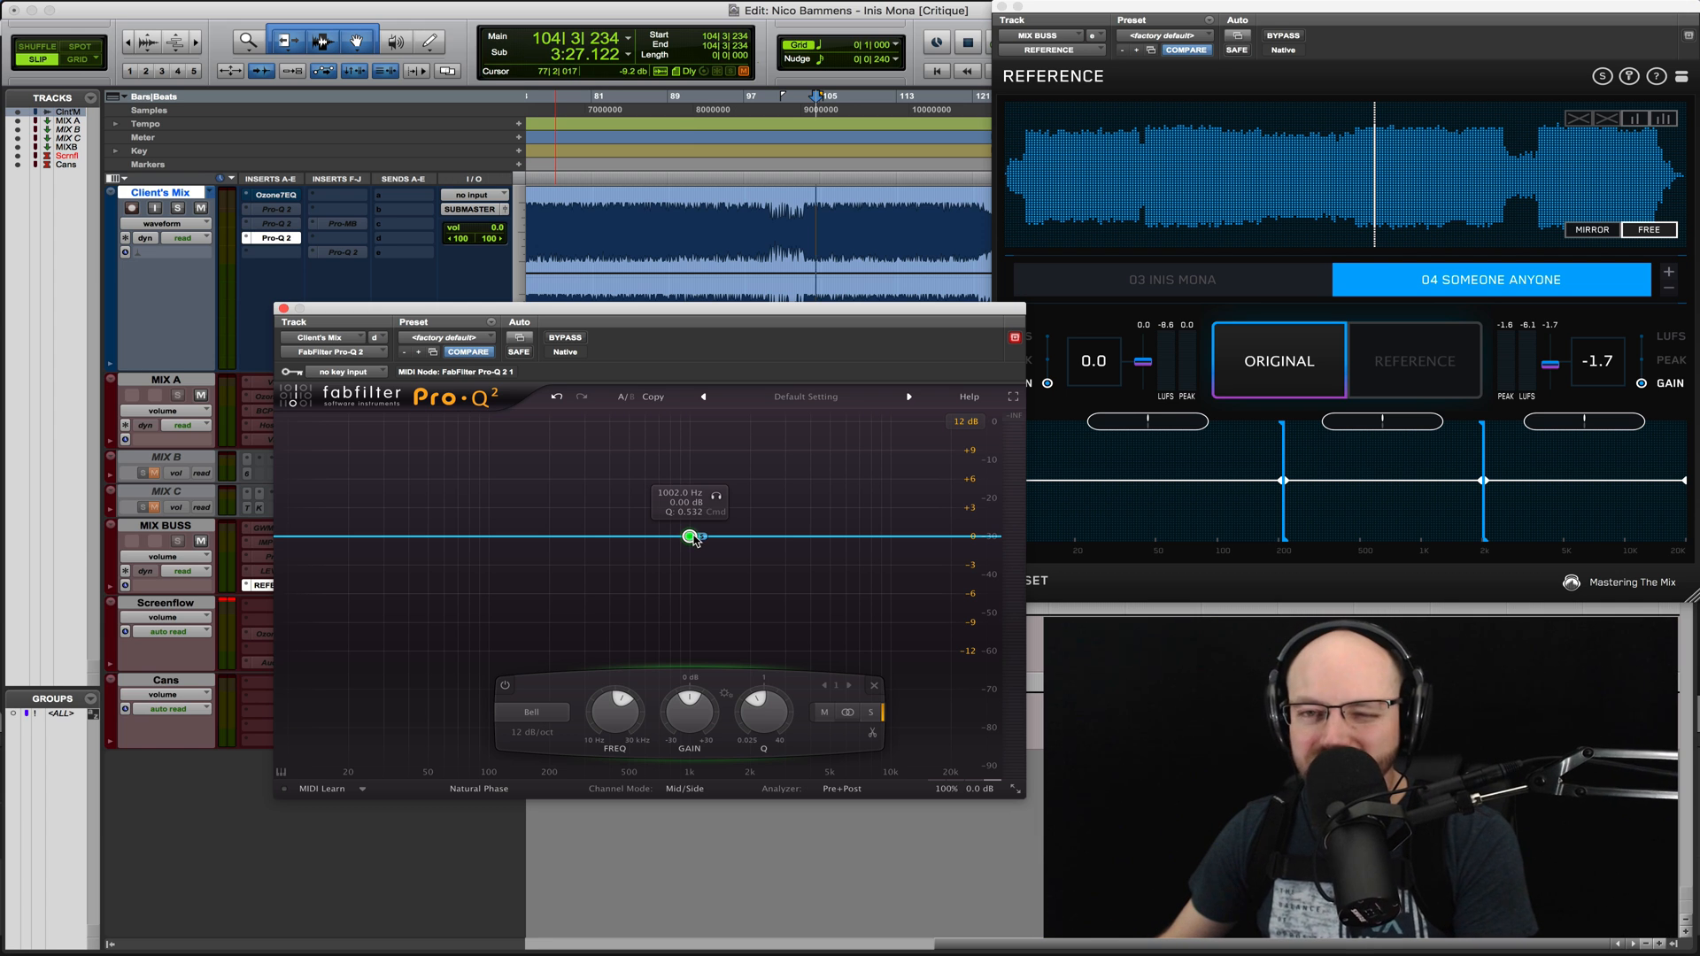
- During playback, raise the side bell to about +6 dB near 855 Hz, add a stereo +3 dB bell near 535 Hz, and bypass the EQ
key(space)
drag(695, 538, 637, 501)
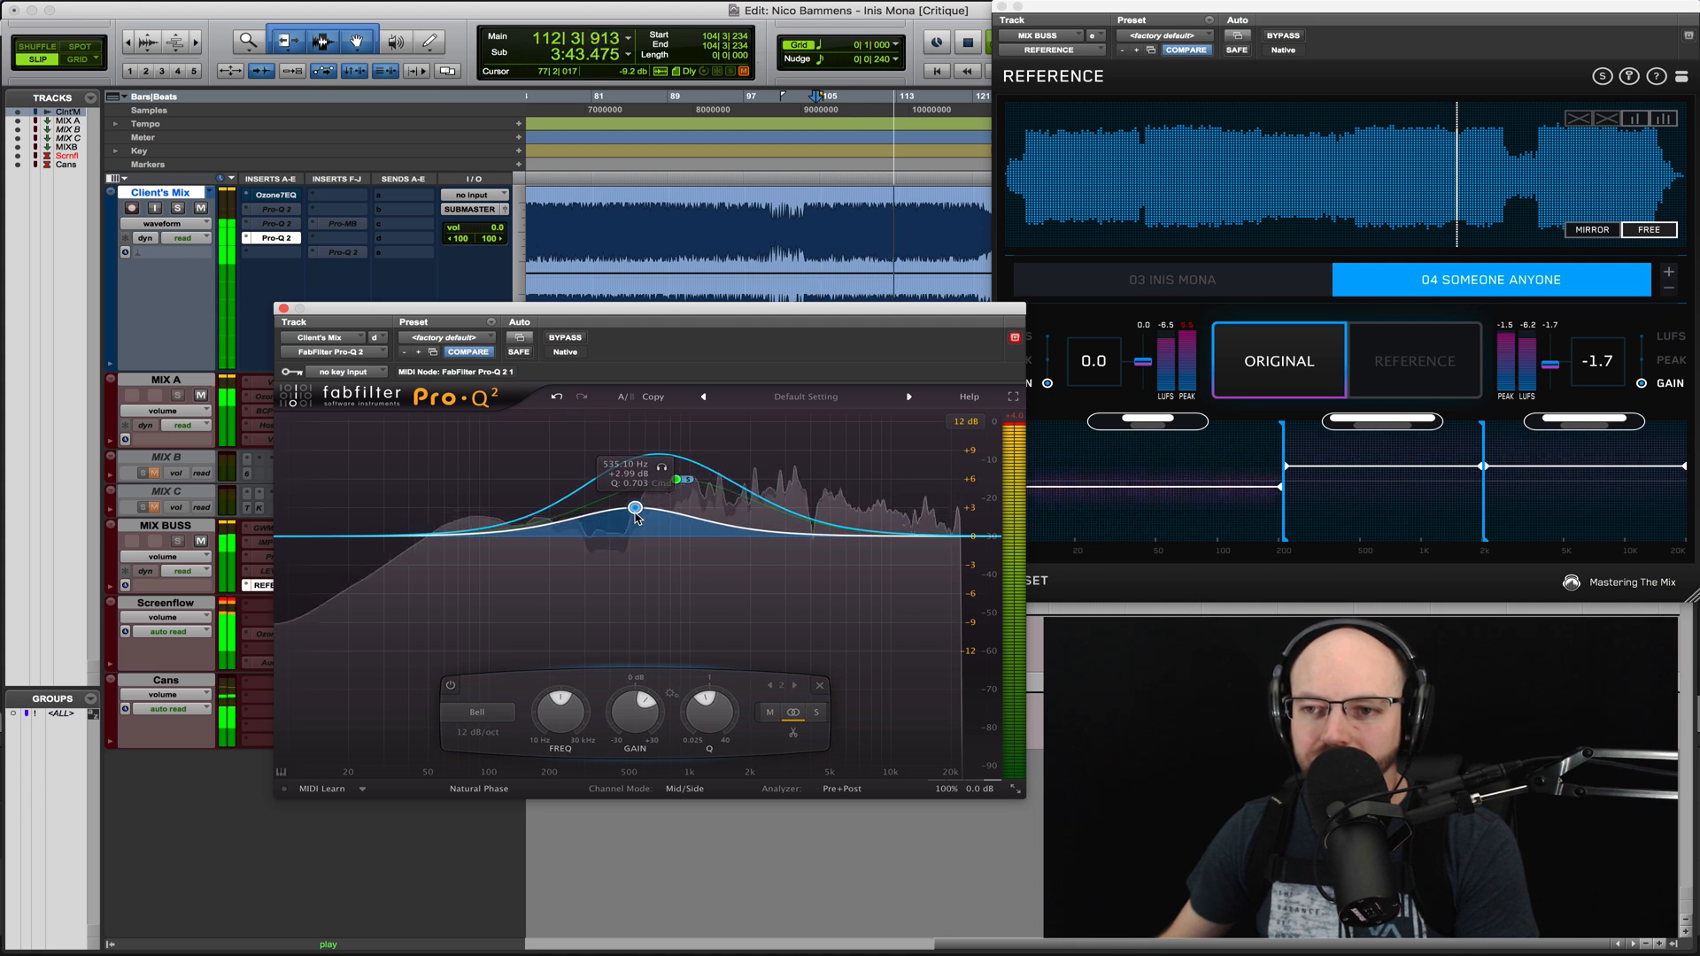
click(564, 339)
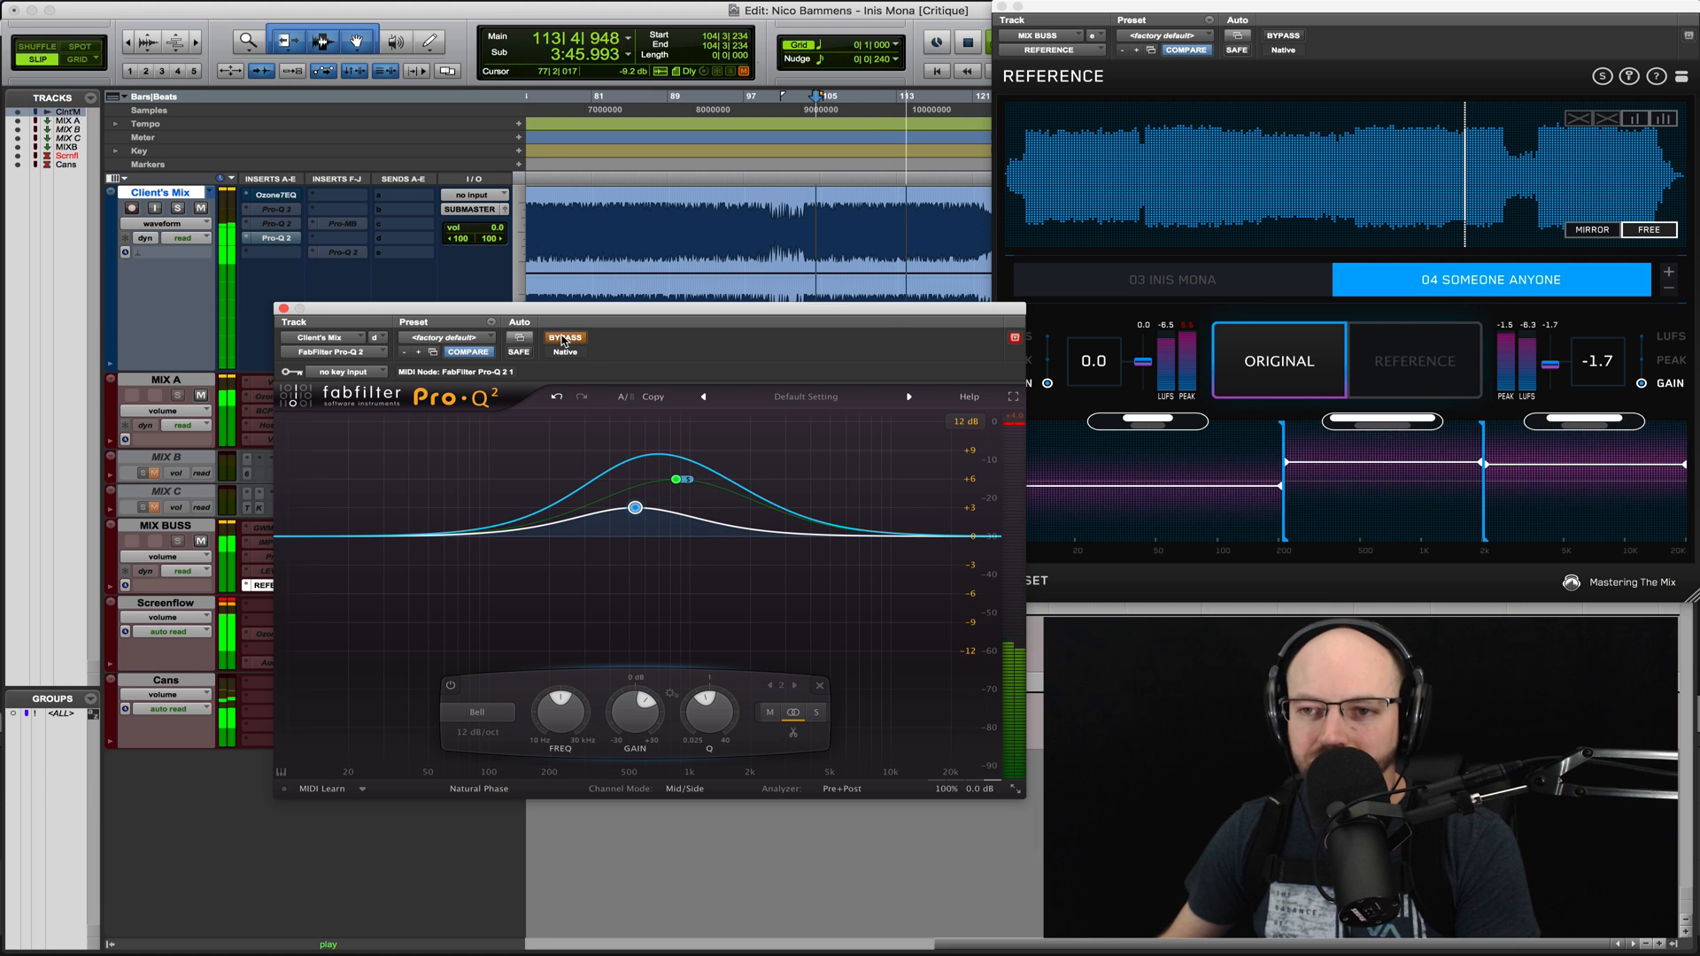
key(space)
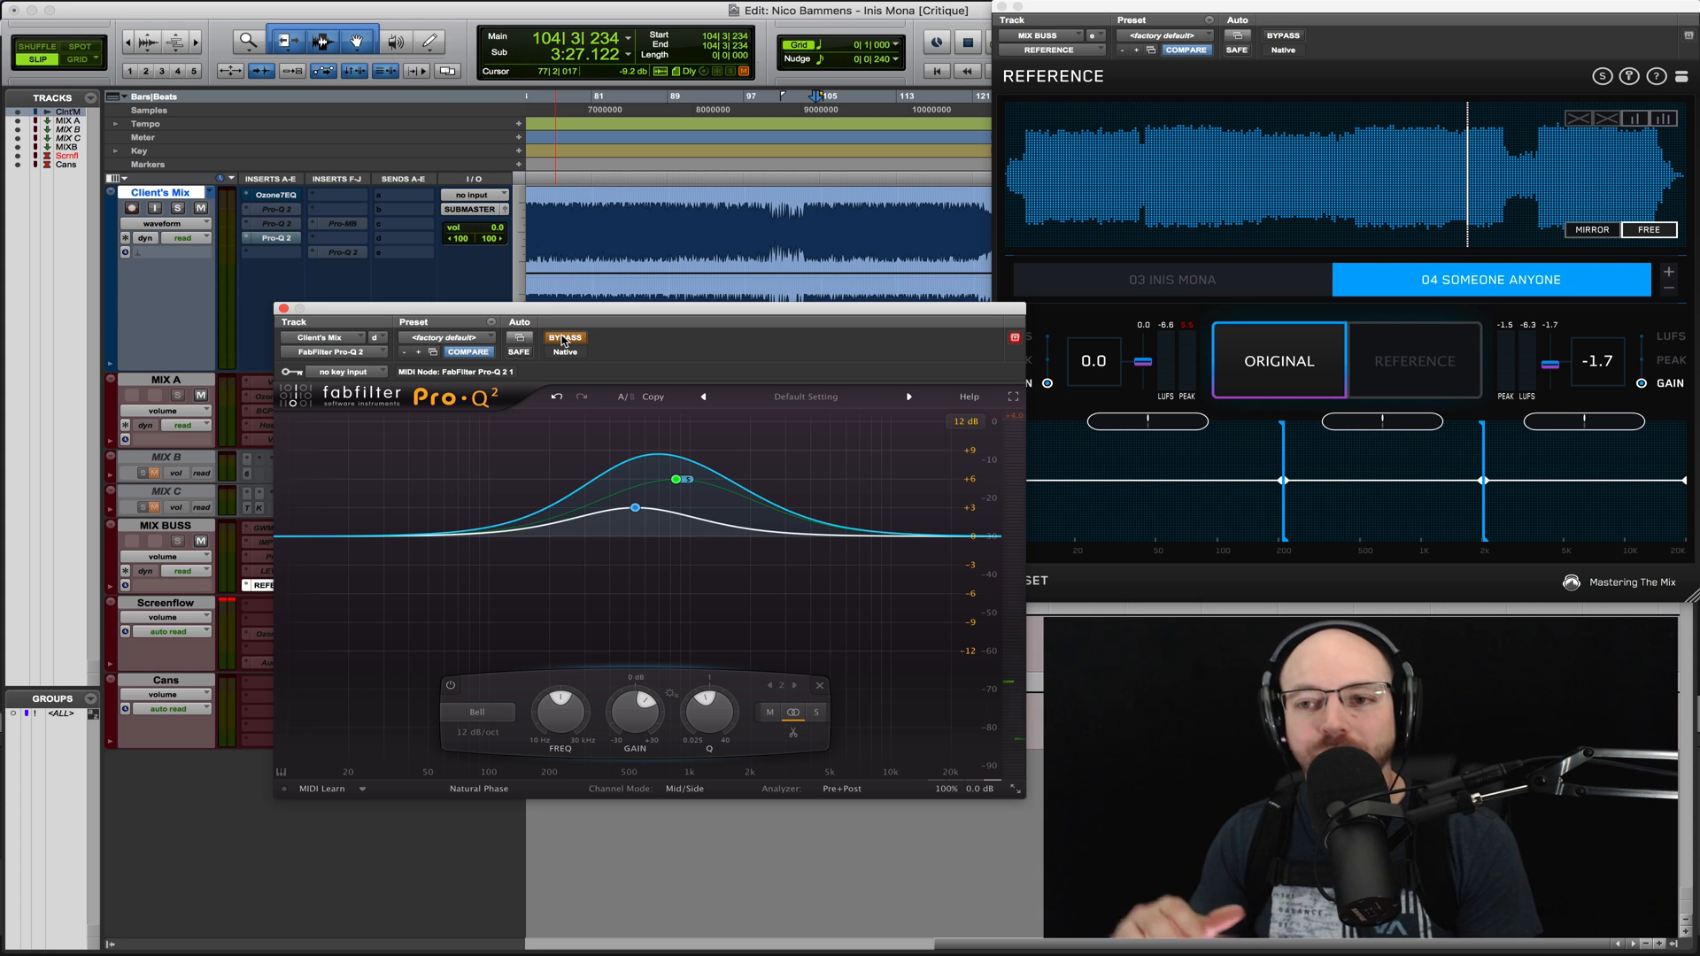
- Set the stereo placement of the bell near 535 Hz to Side
right_click(635, 508)
mouse_move(708, 562)
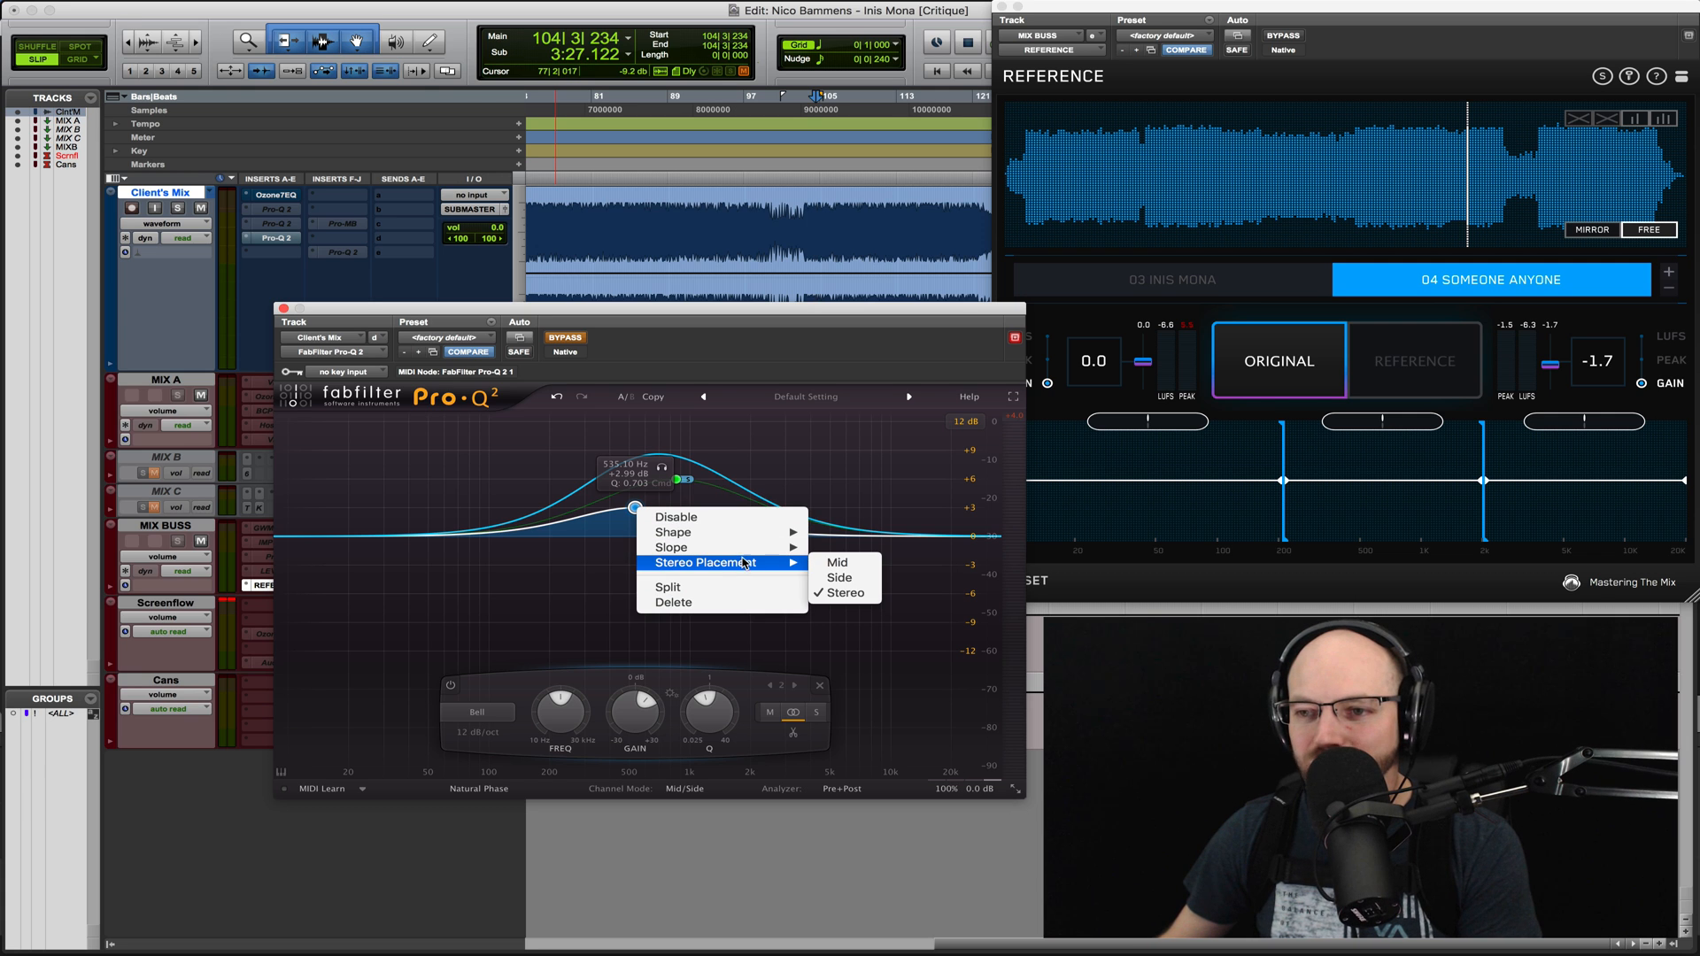
click(837, 575)
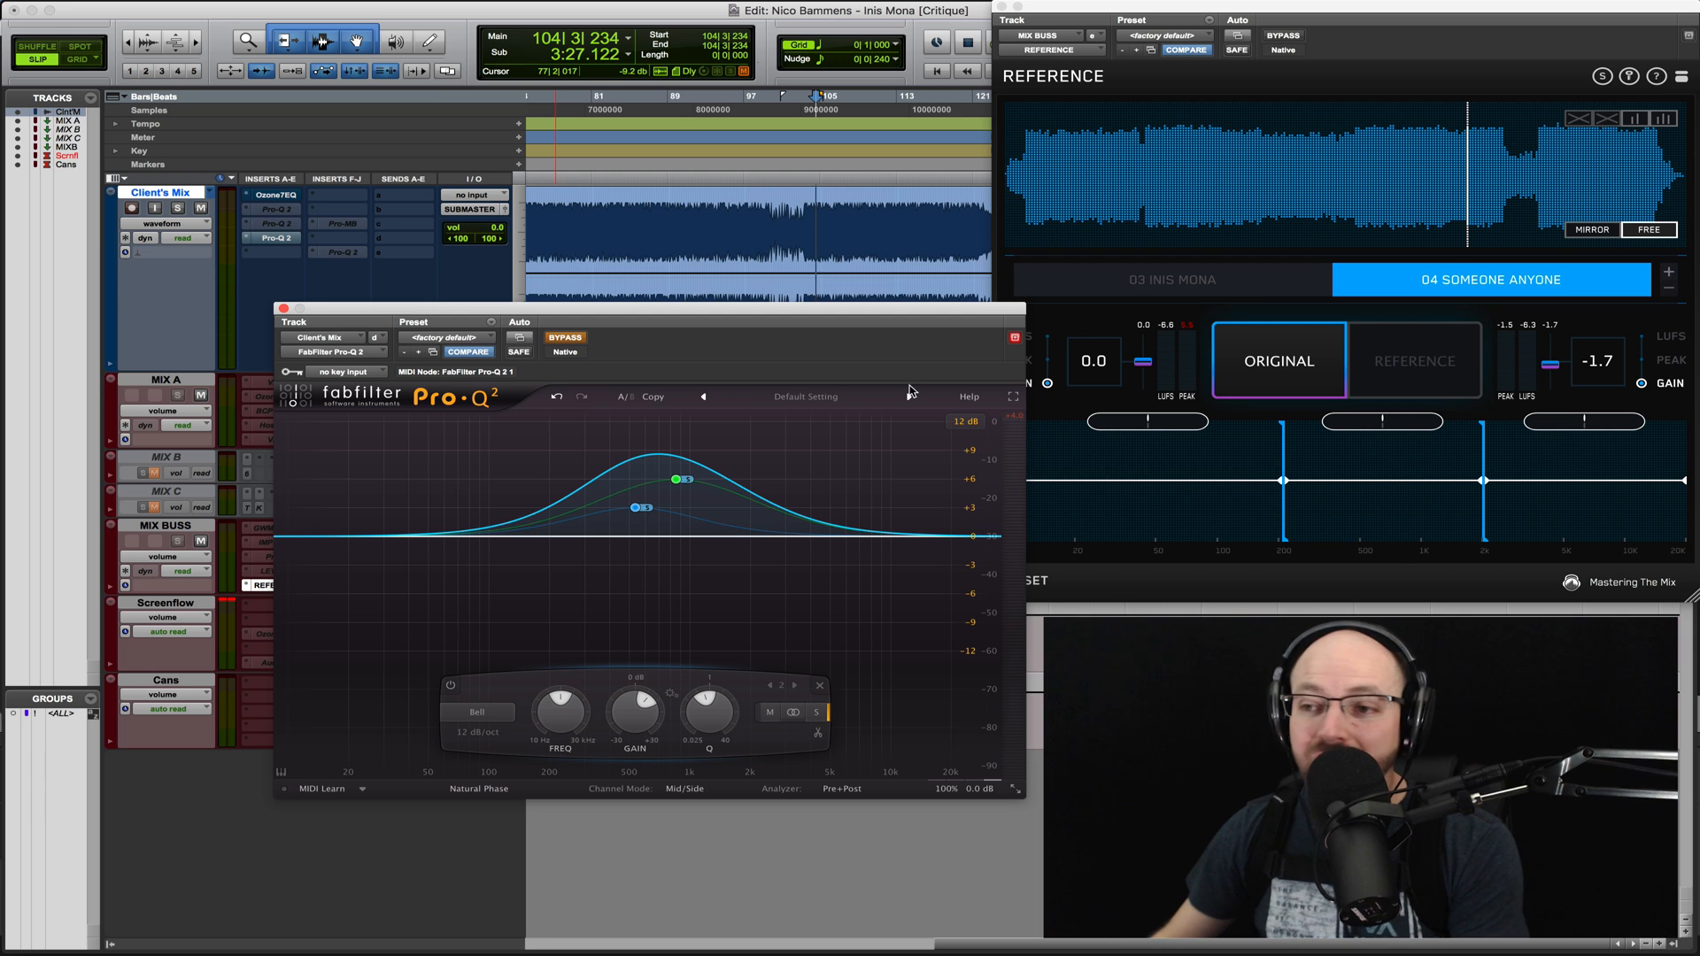
- Select 03 Inis Mona, play it from an earlier section, compare it with the original mix, and stop
click(1266, 361)
click(1151, 280)
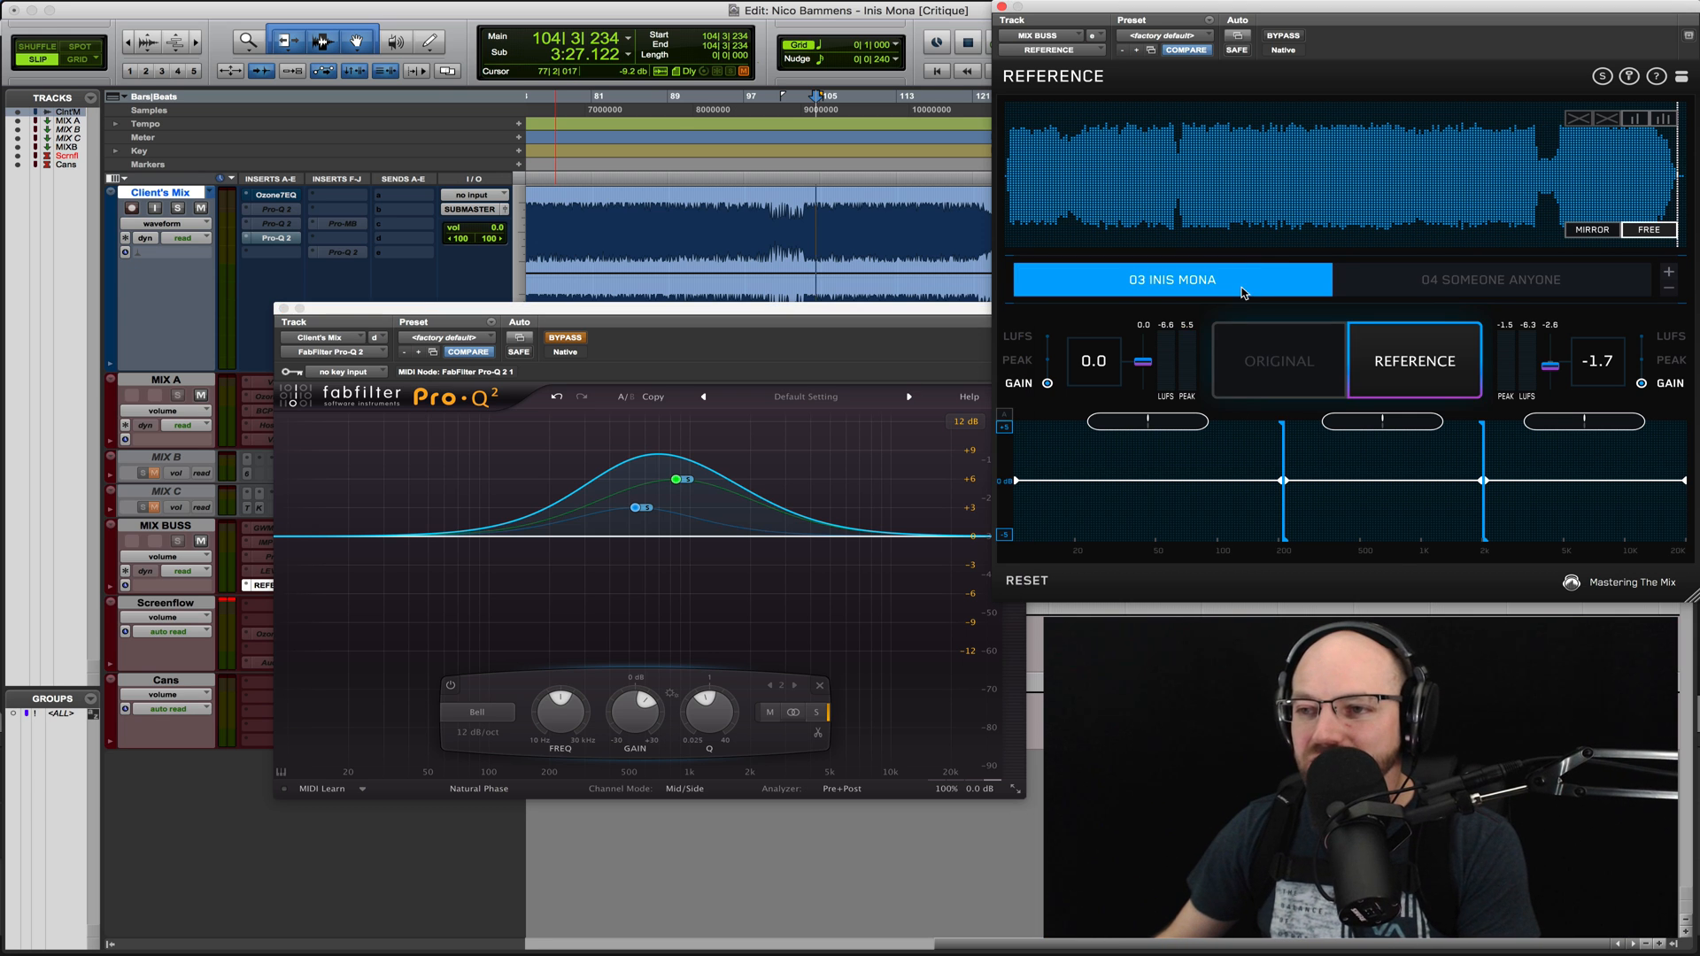
click(1213, 182)
key(space)
click(1289, 362)
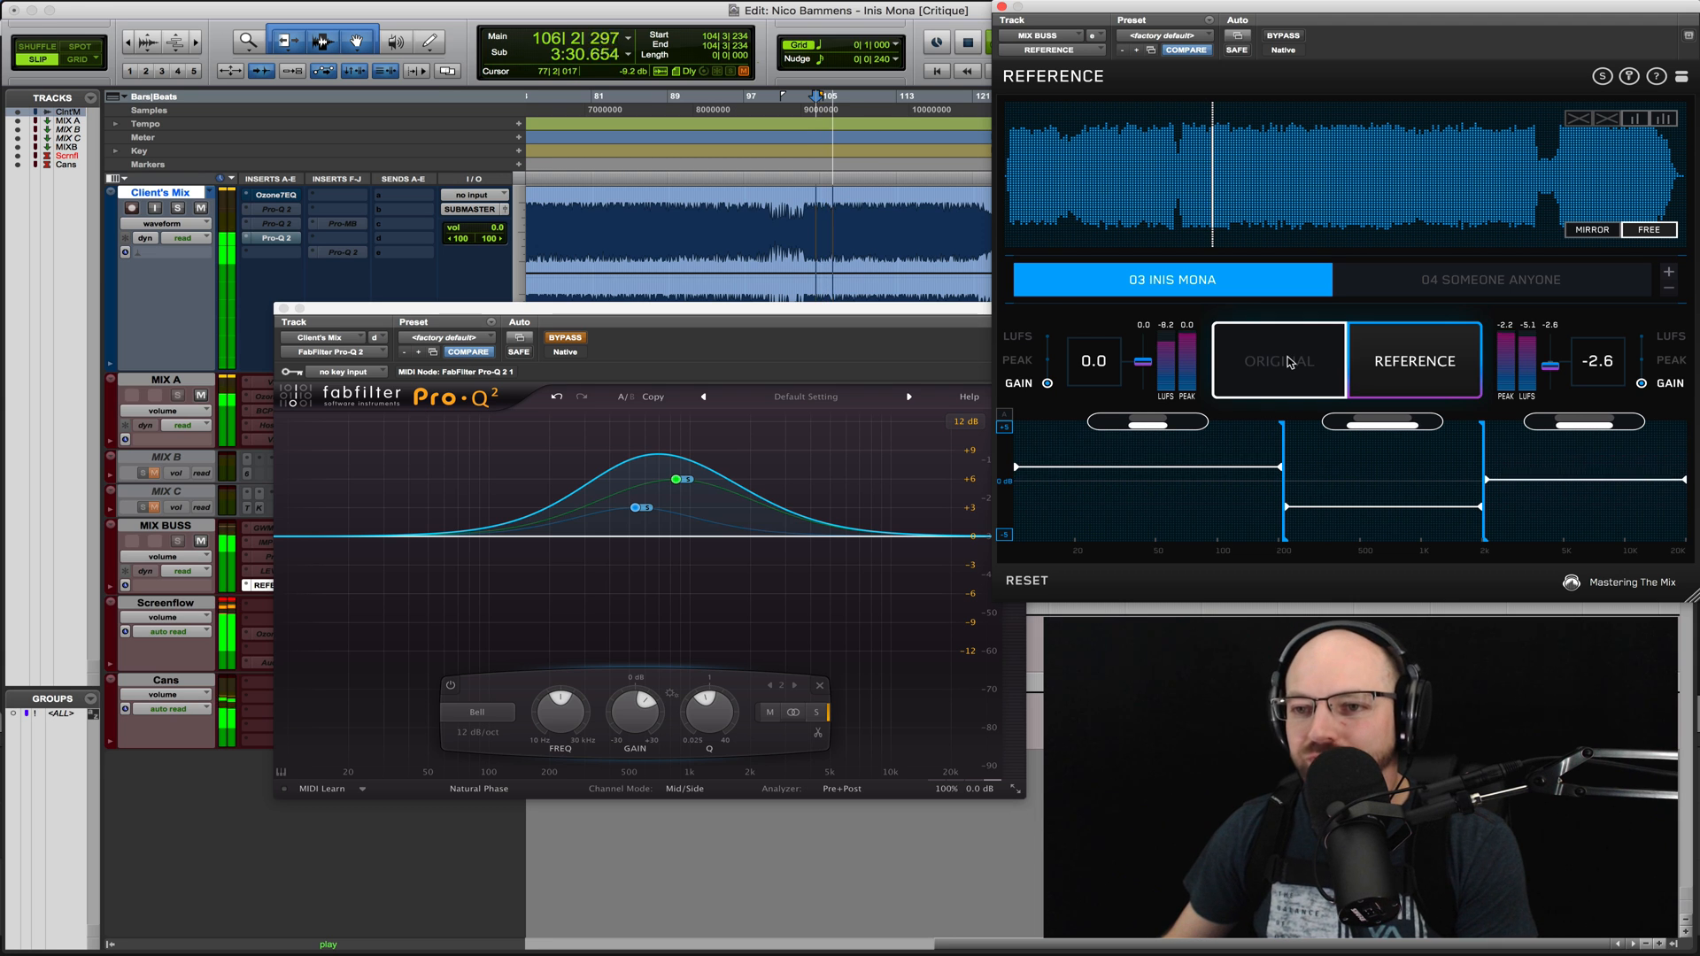
click(1290, 361)
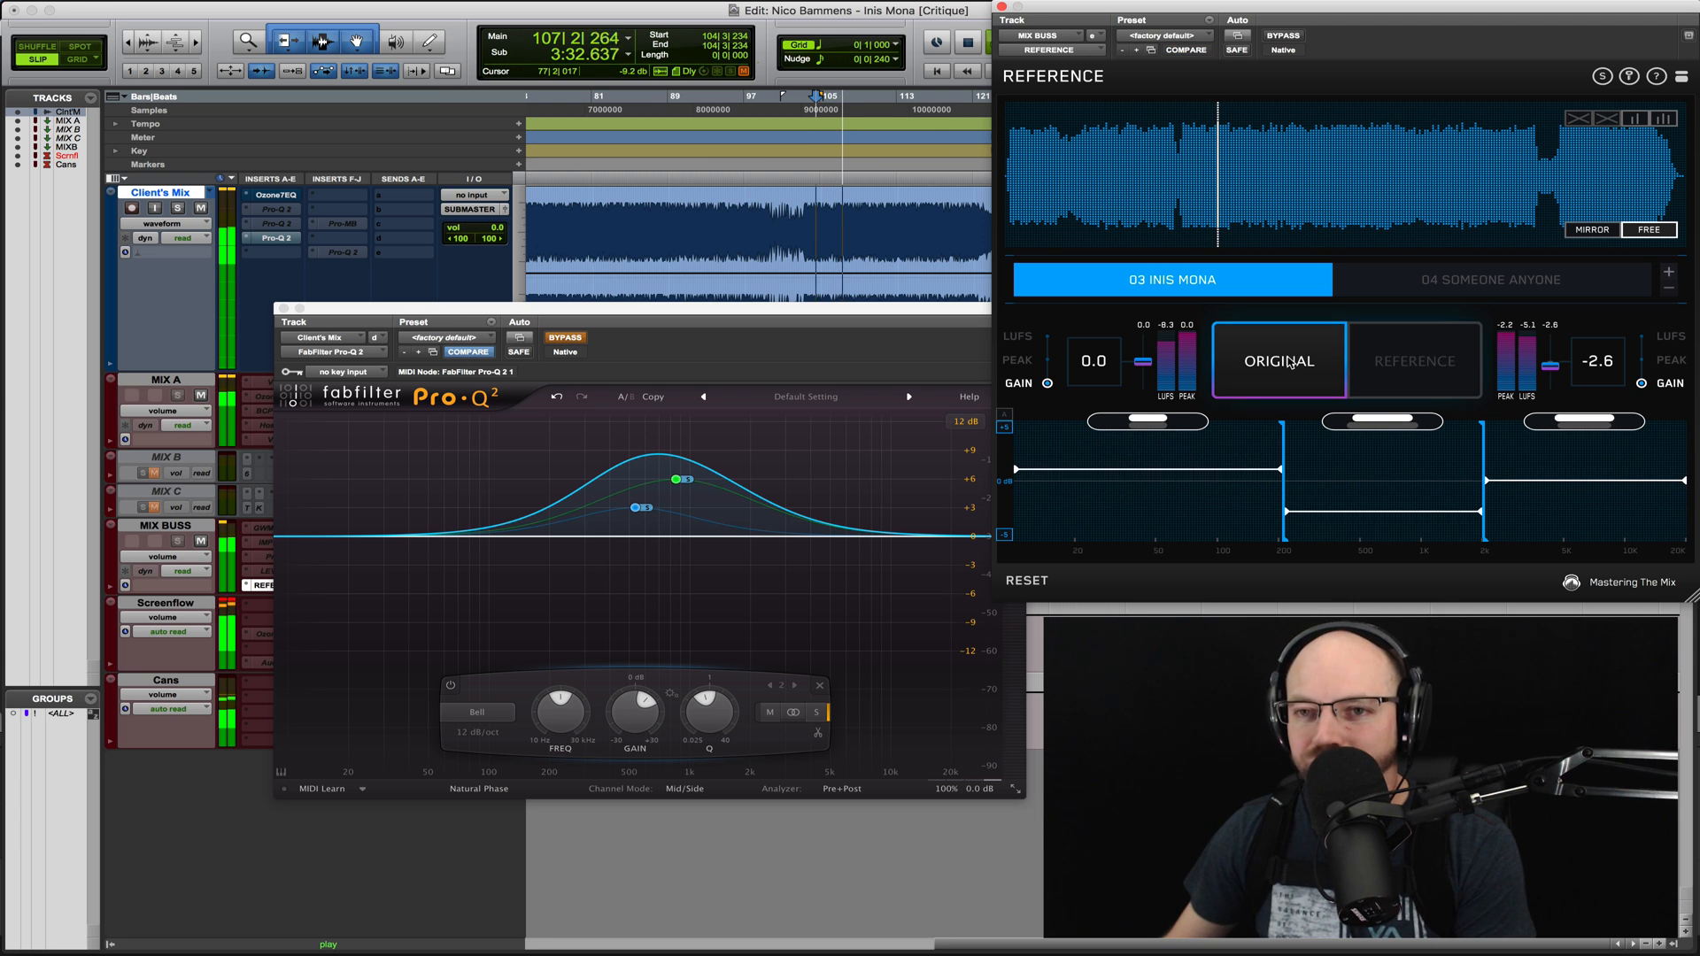
key(space)
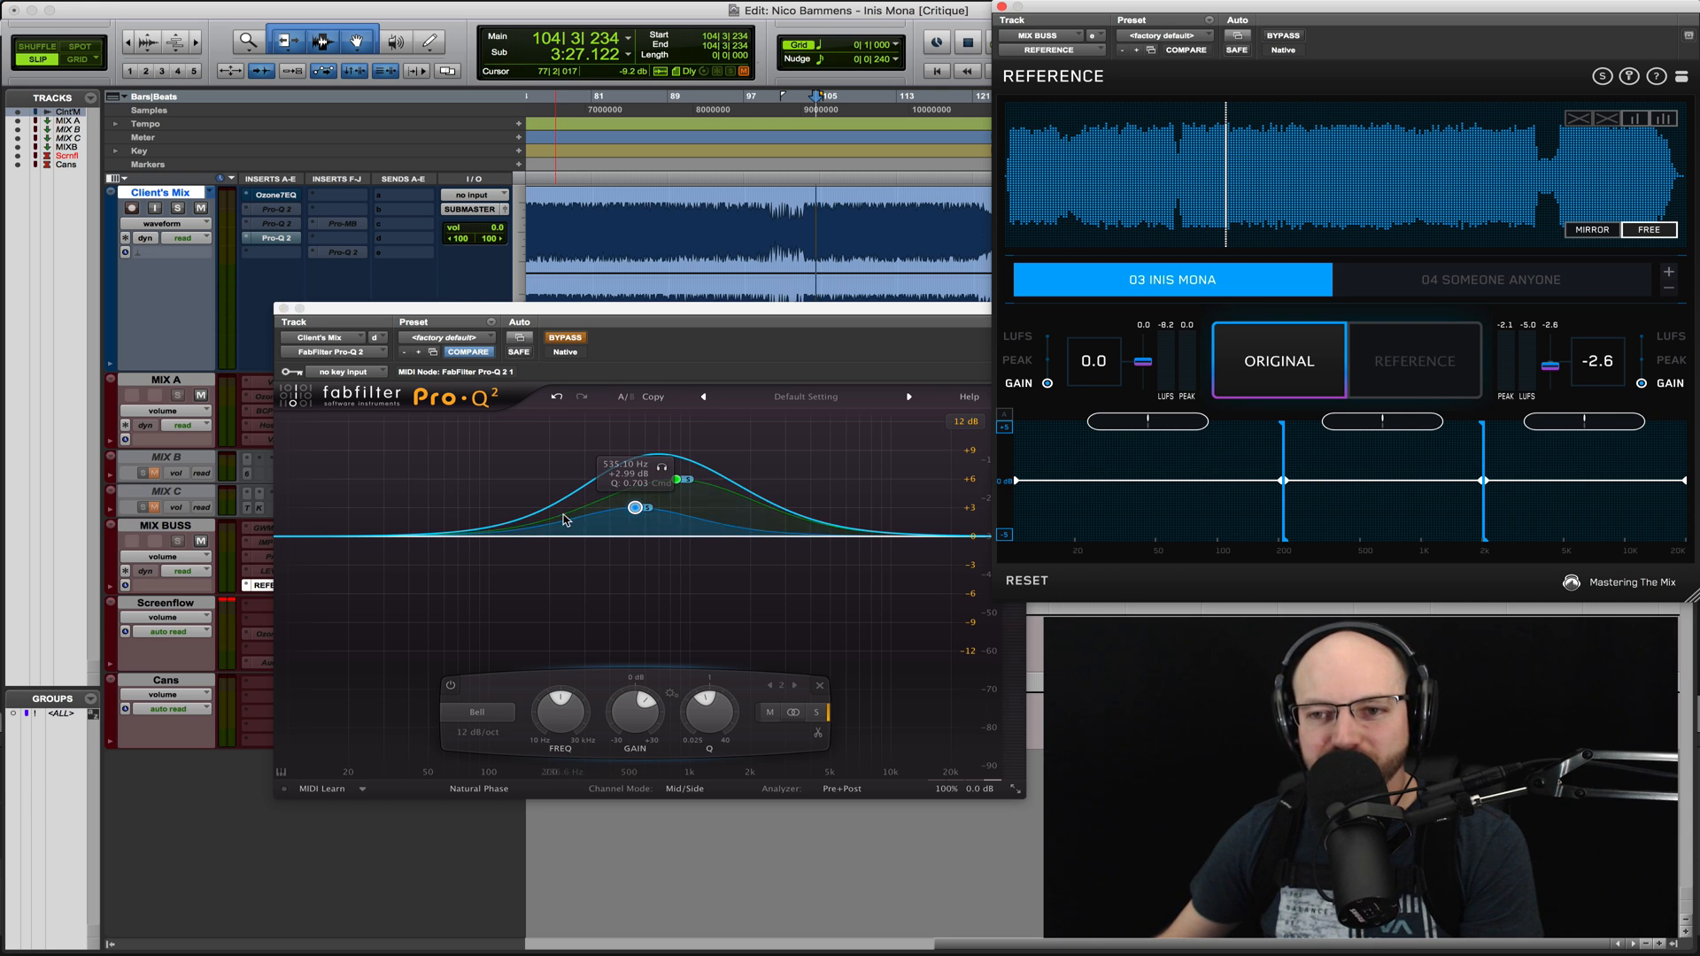
- Deactivate the Pro-Q 2 EQ and the Ozone 7 Equalizer inserts on the Client's Mix track
click(277, 239)
click(278, 209)
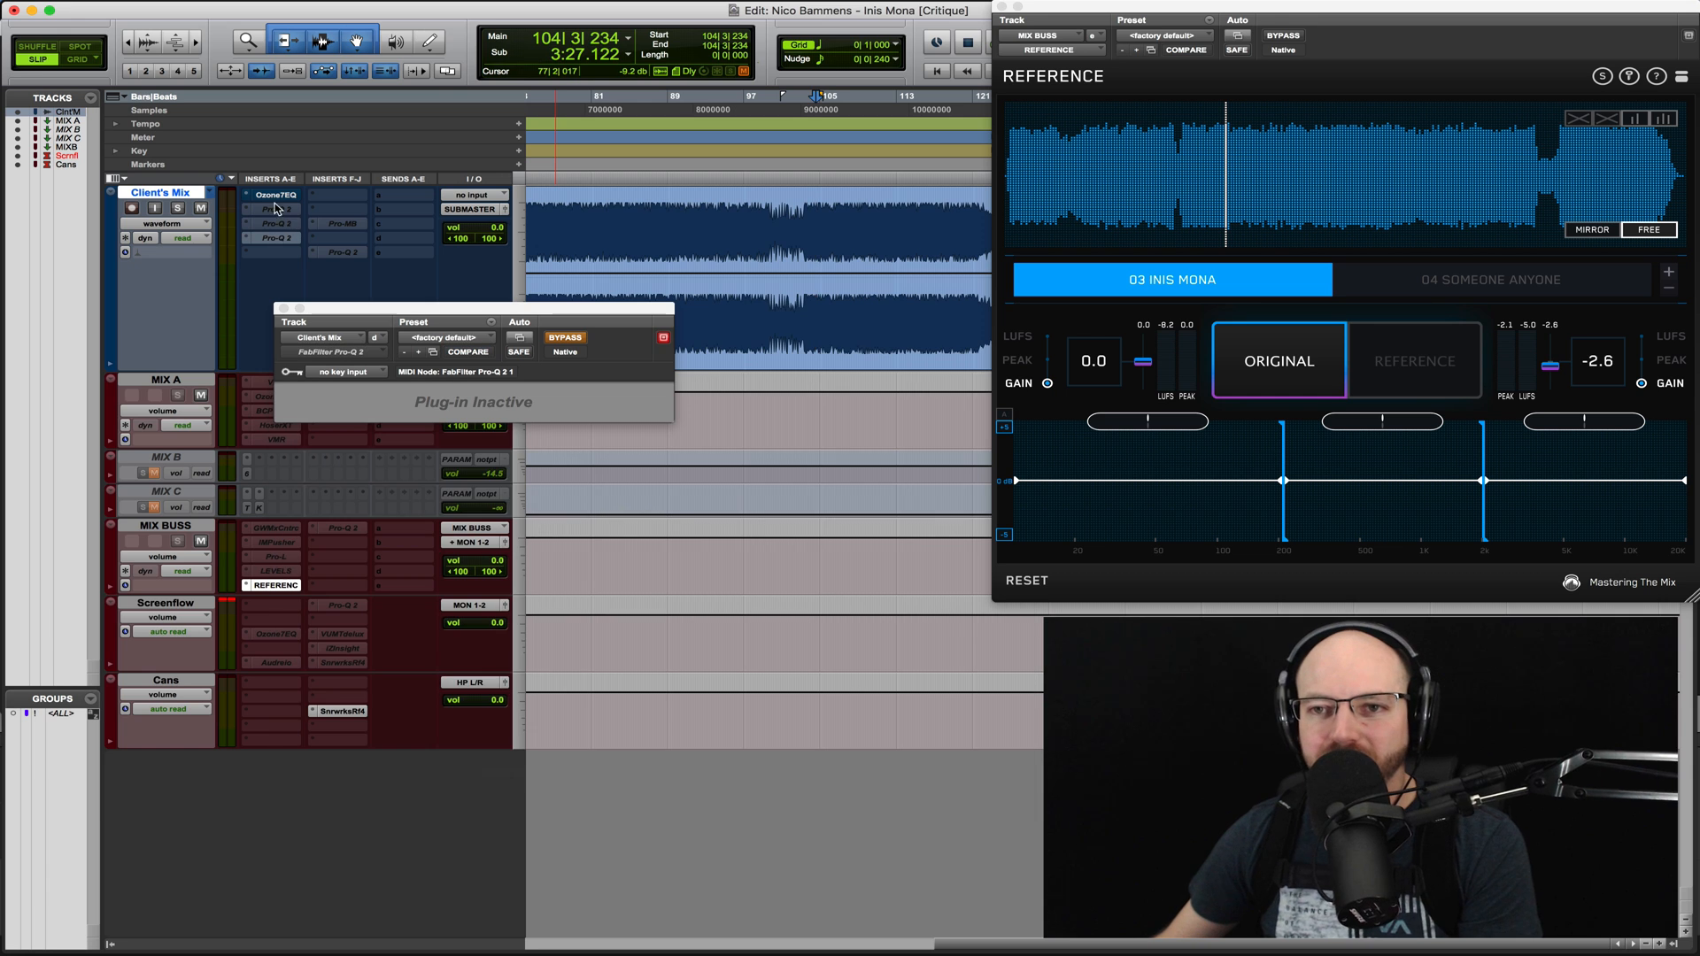
super+click(273, 198)
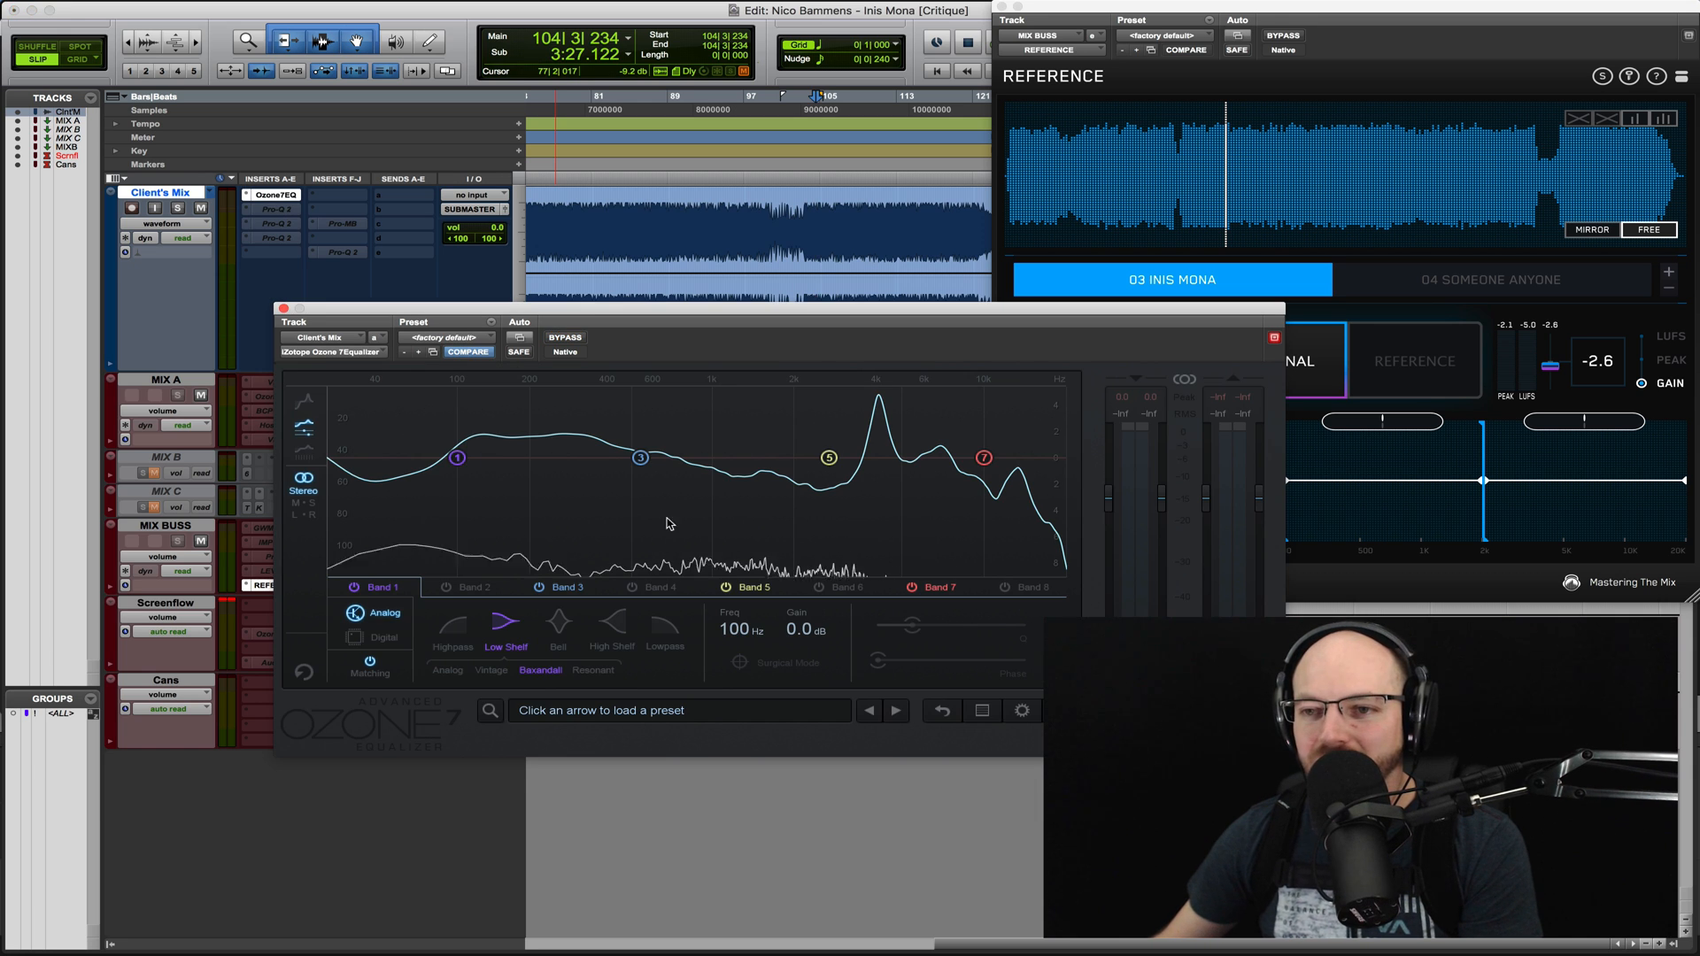
super+click(264, 196)
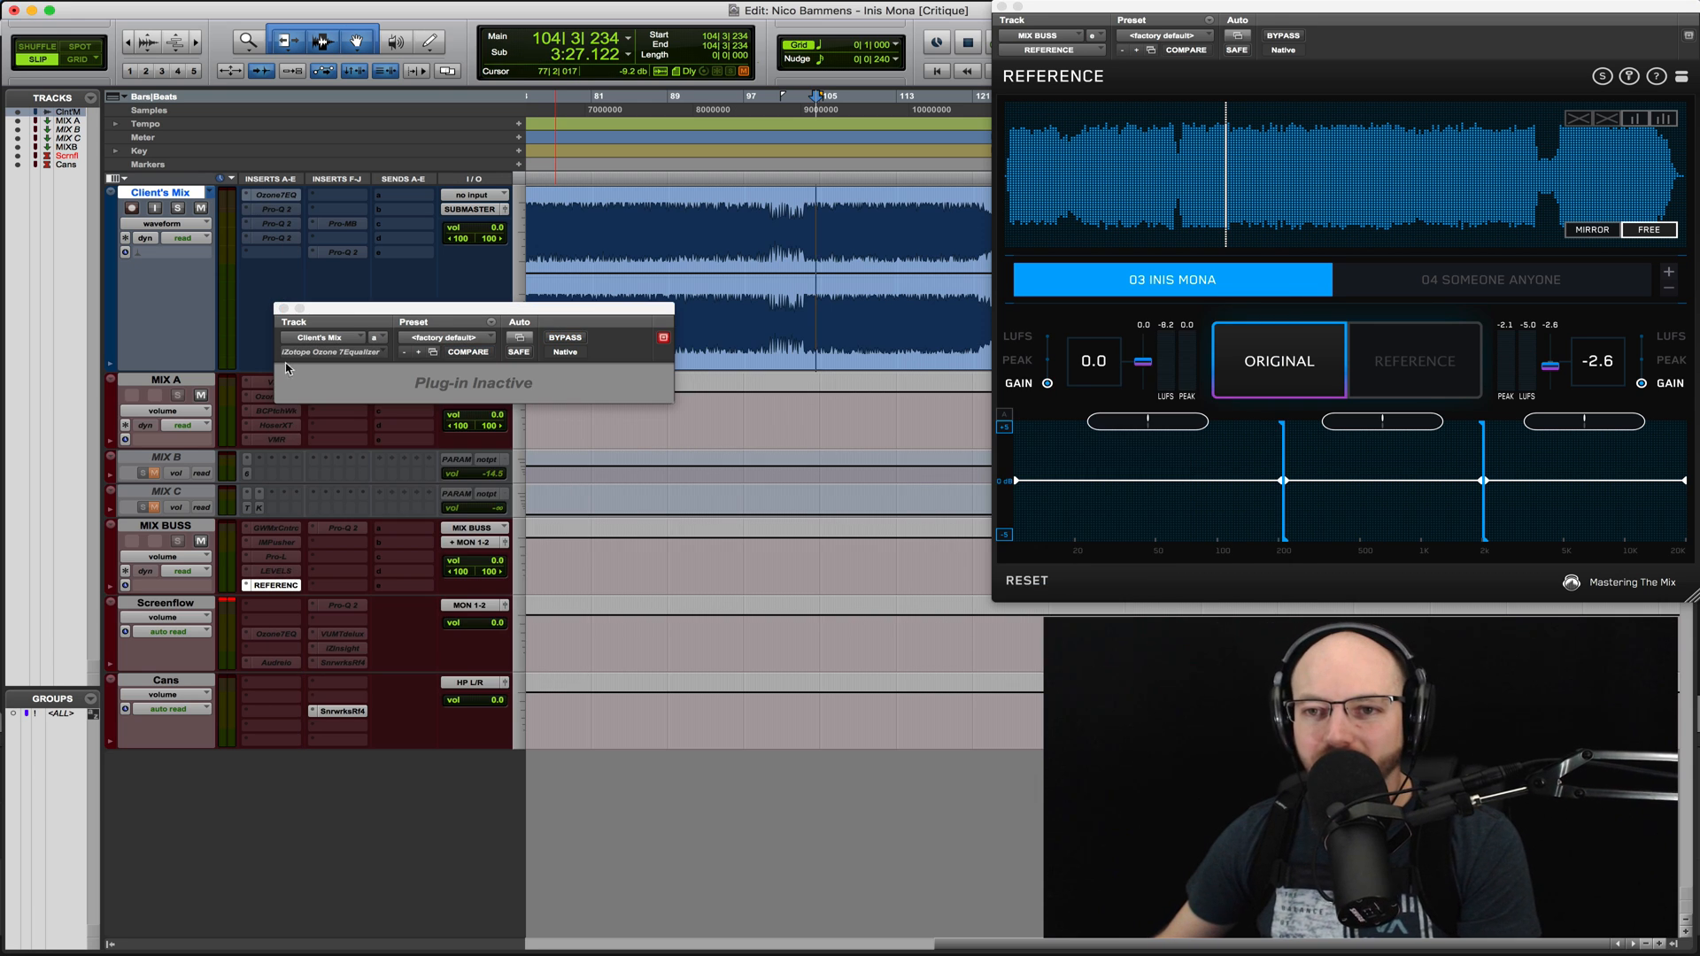
- Insert a new Pro-Q 2 on the Client's Mix track and add a +1.15 dB bell near 191 Hz with Q about 0.74
click(257, 253)
click(336, 285)
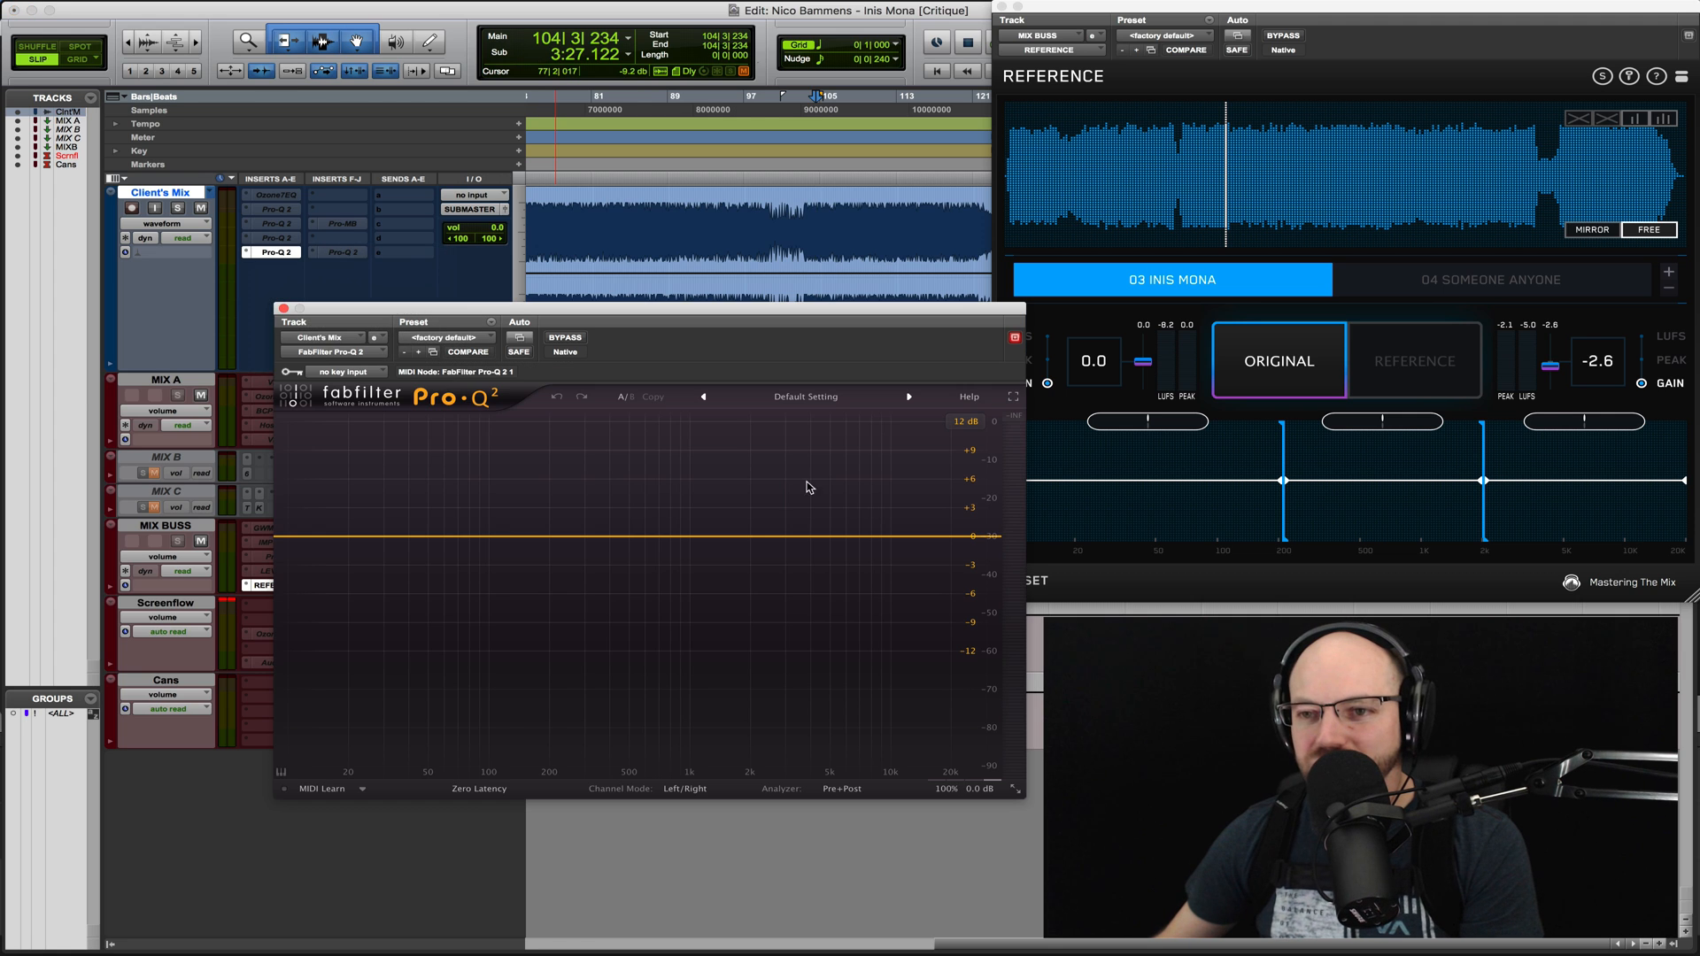
drag(579, 536, 545, 526)
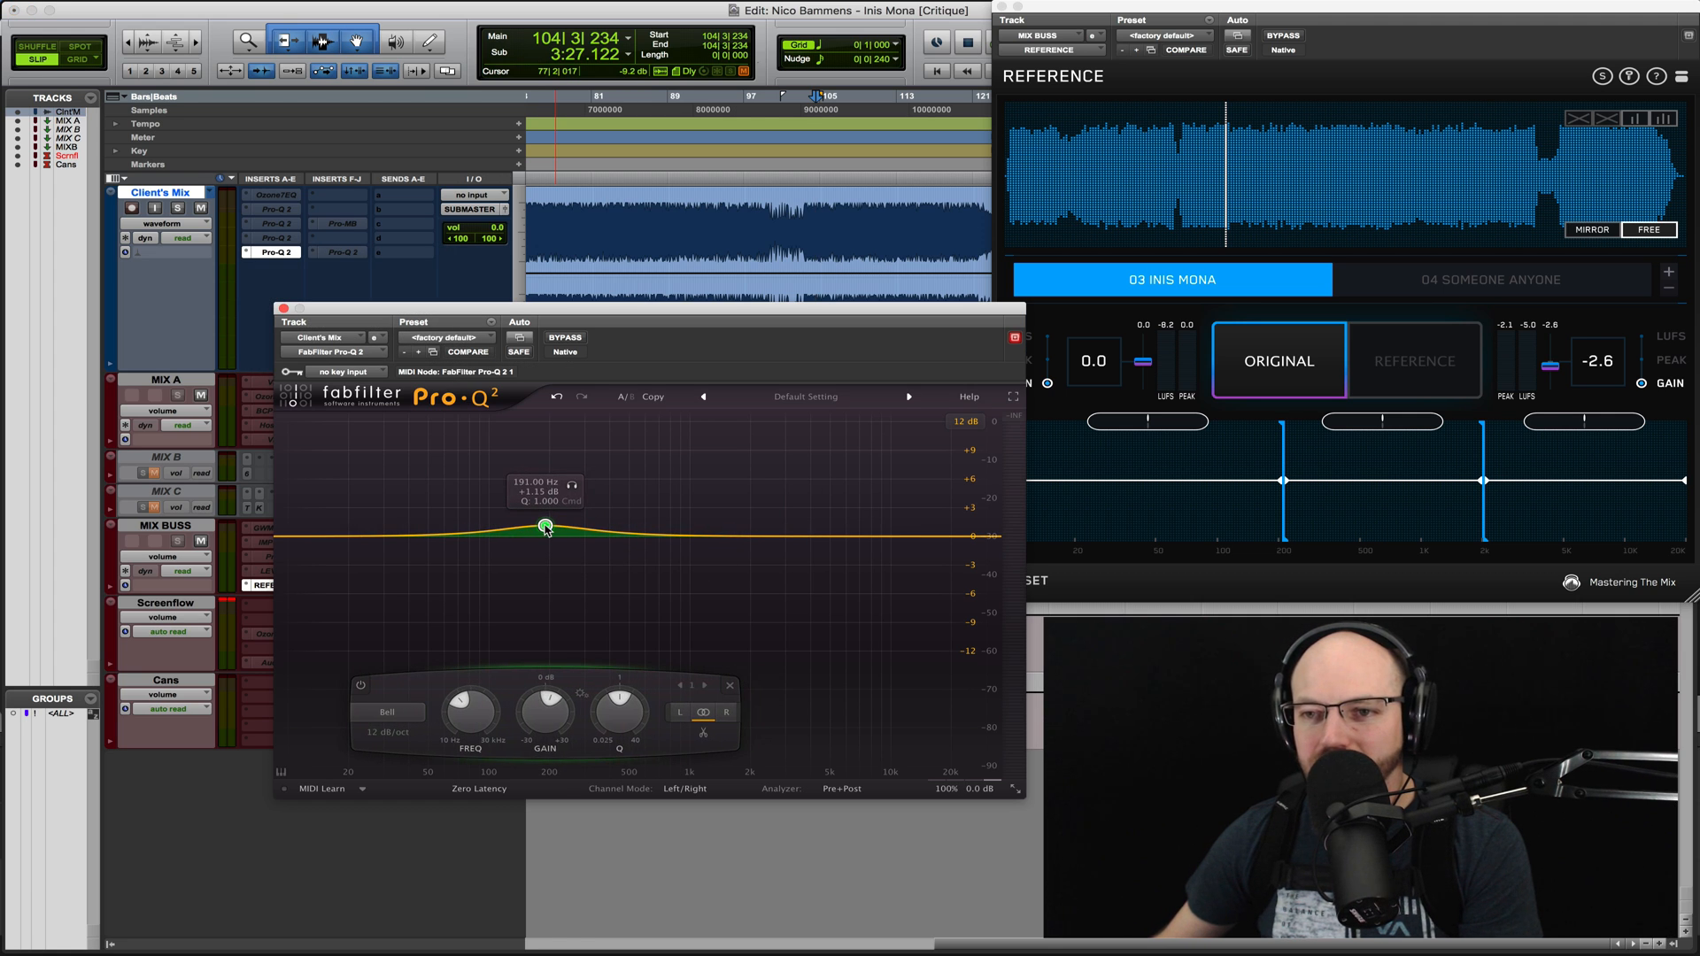
scroll(545, 528, down, 5)
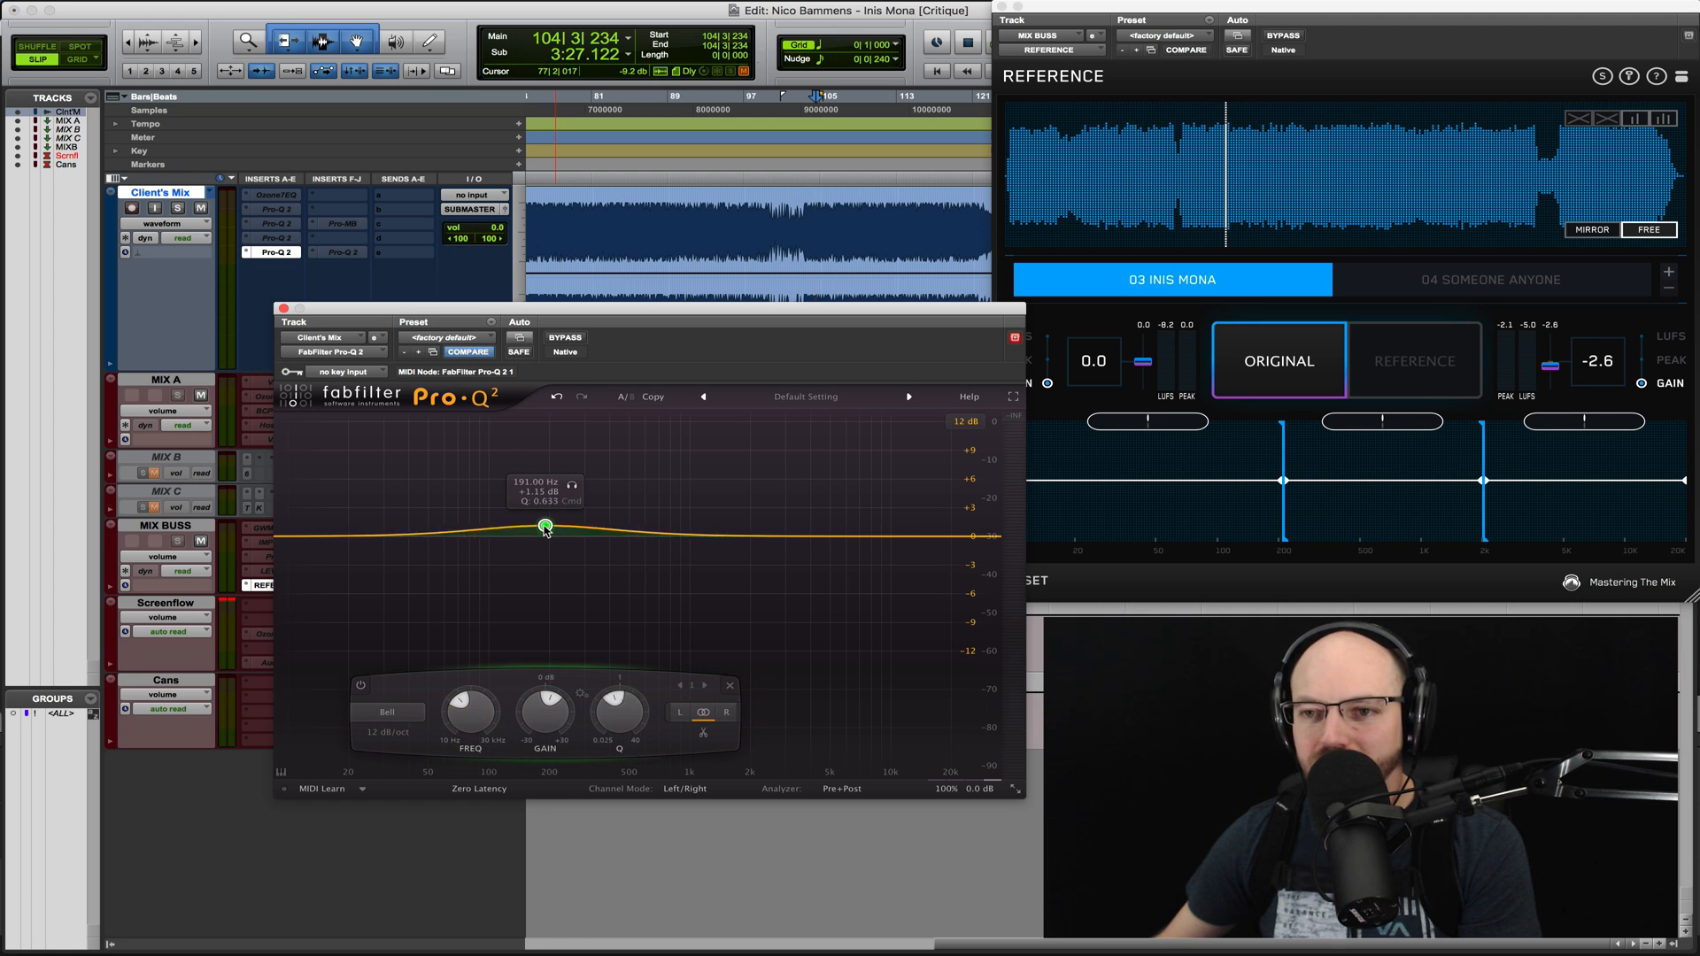
scroll(545, 528, up, 4)
scroll(545, 528, down, 2)
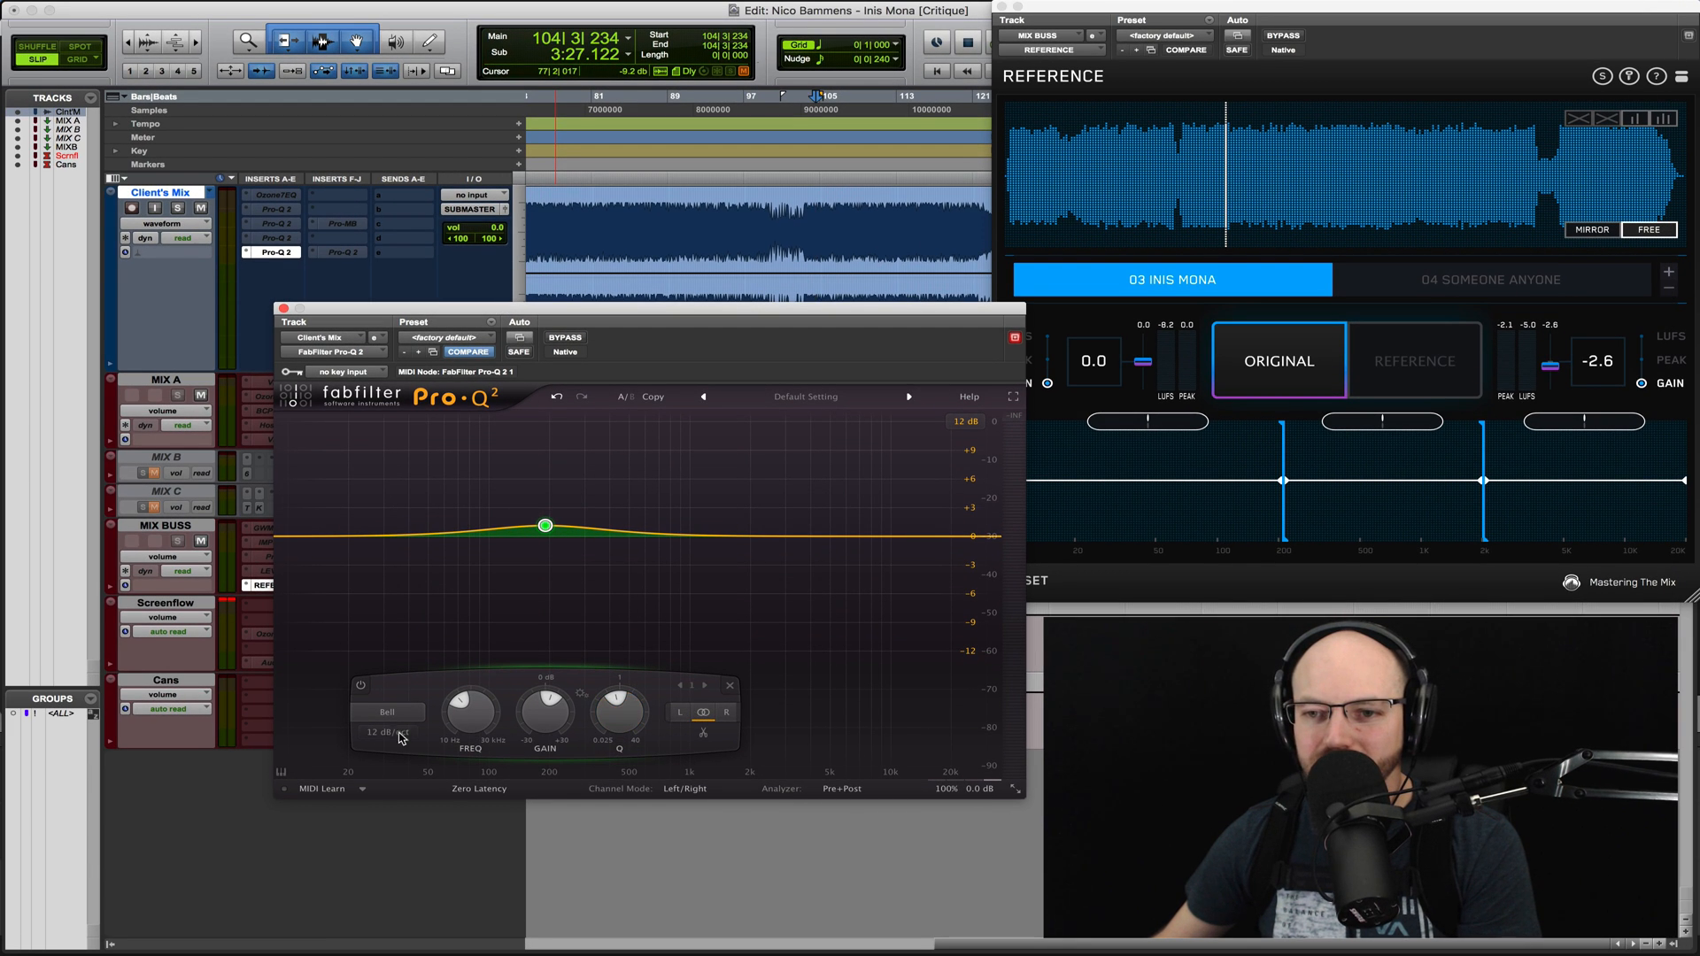
- Set the bell's slope to 48 dB/oct and, during playback, move it to about 244 Hz and +3 dB with Q about 0.55
click(389, 733)
click(427, 798)
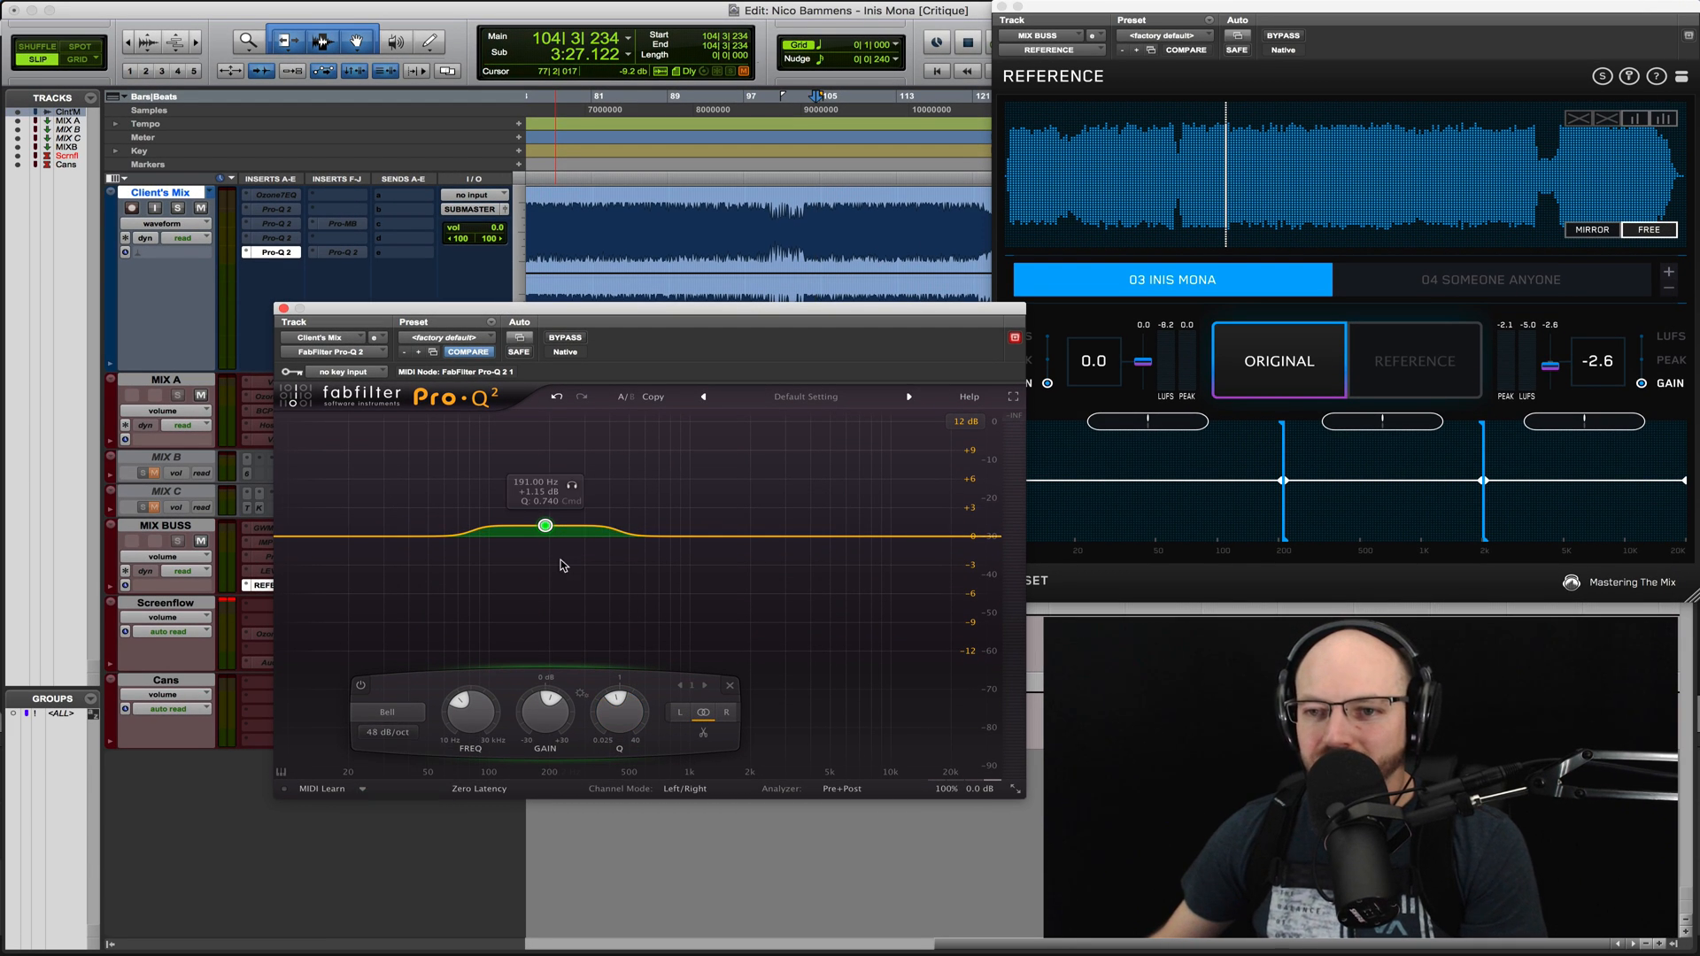
key(space)
mouse_move(546, 529)
mouse_down()
mouse_move(567, 492)
mouse_move(567, 511)
mouse_up()
scroll(567, 496, down, 4)
scroll(568, 500, up, 2)
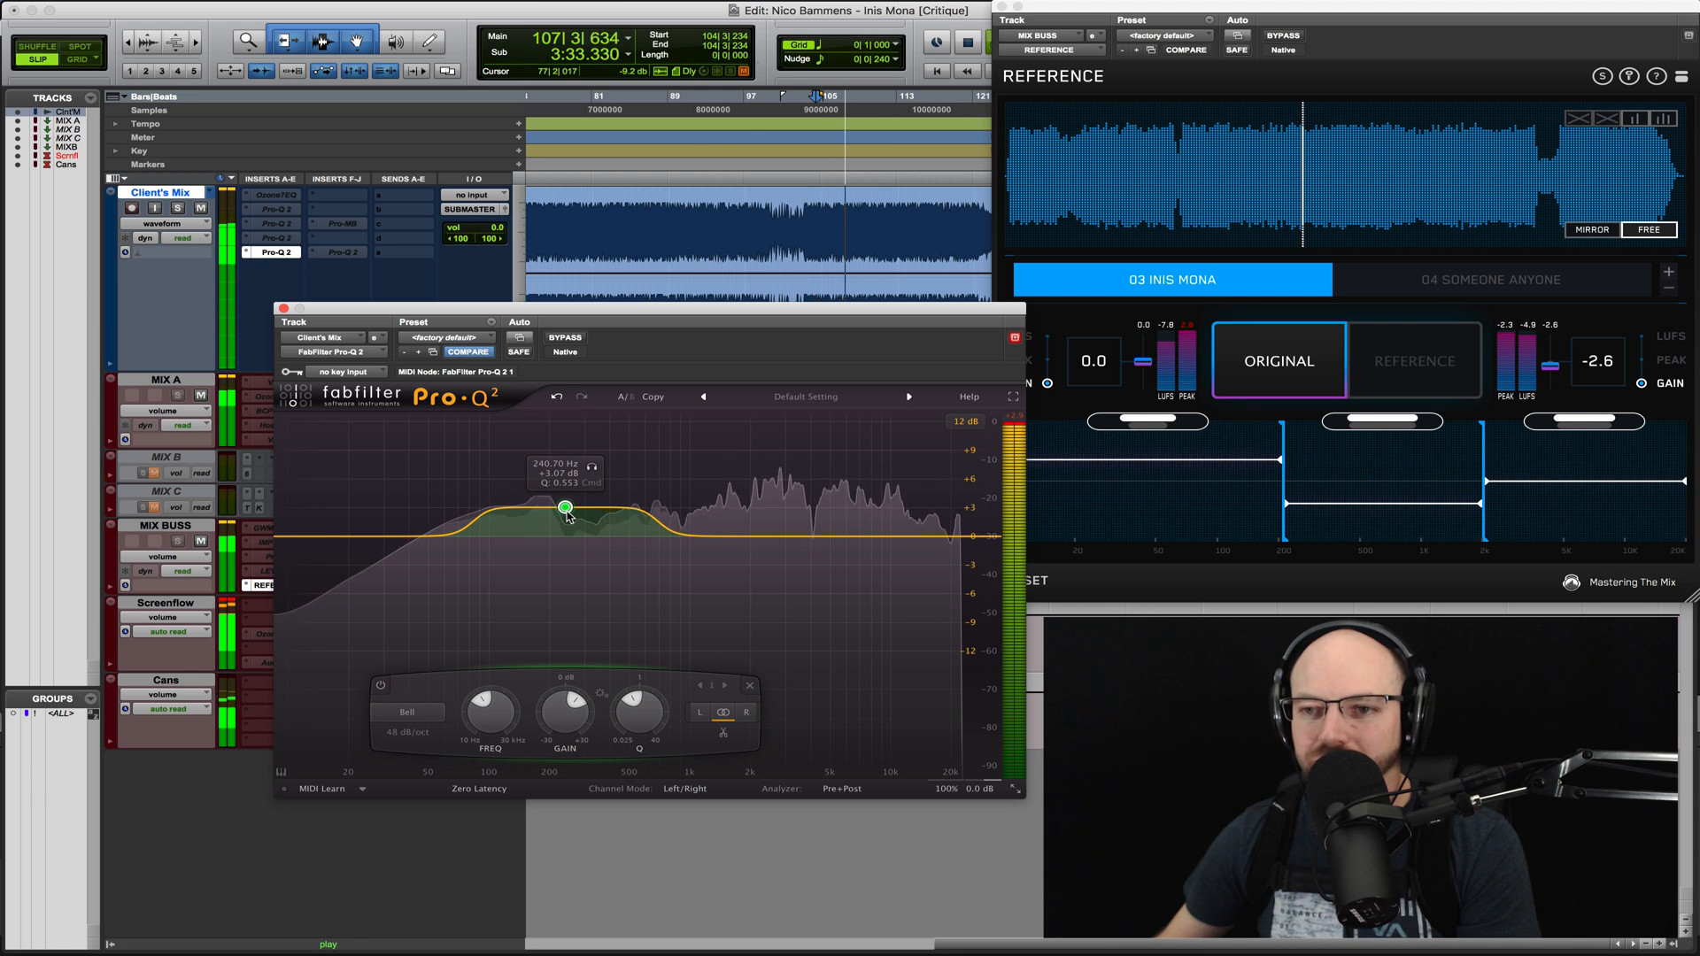
key(space)
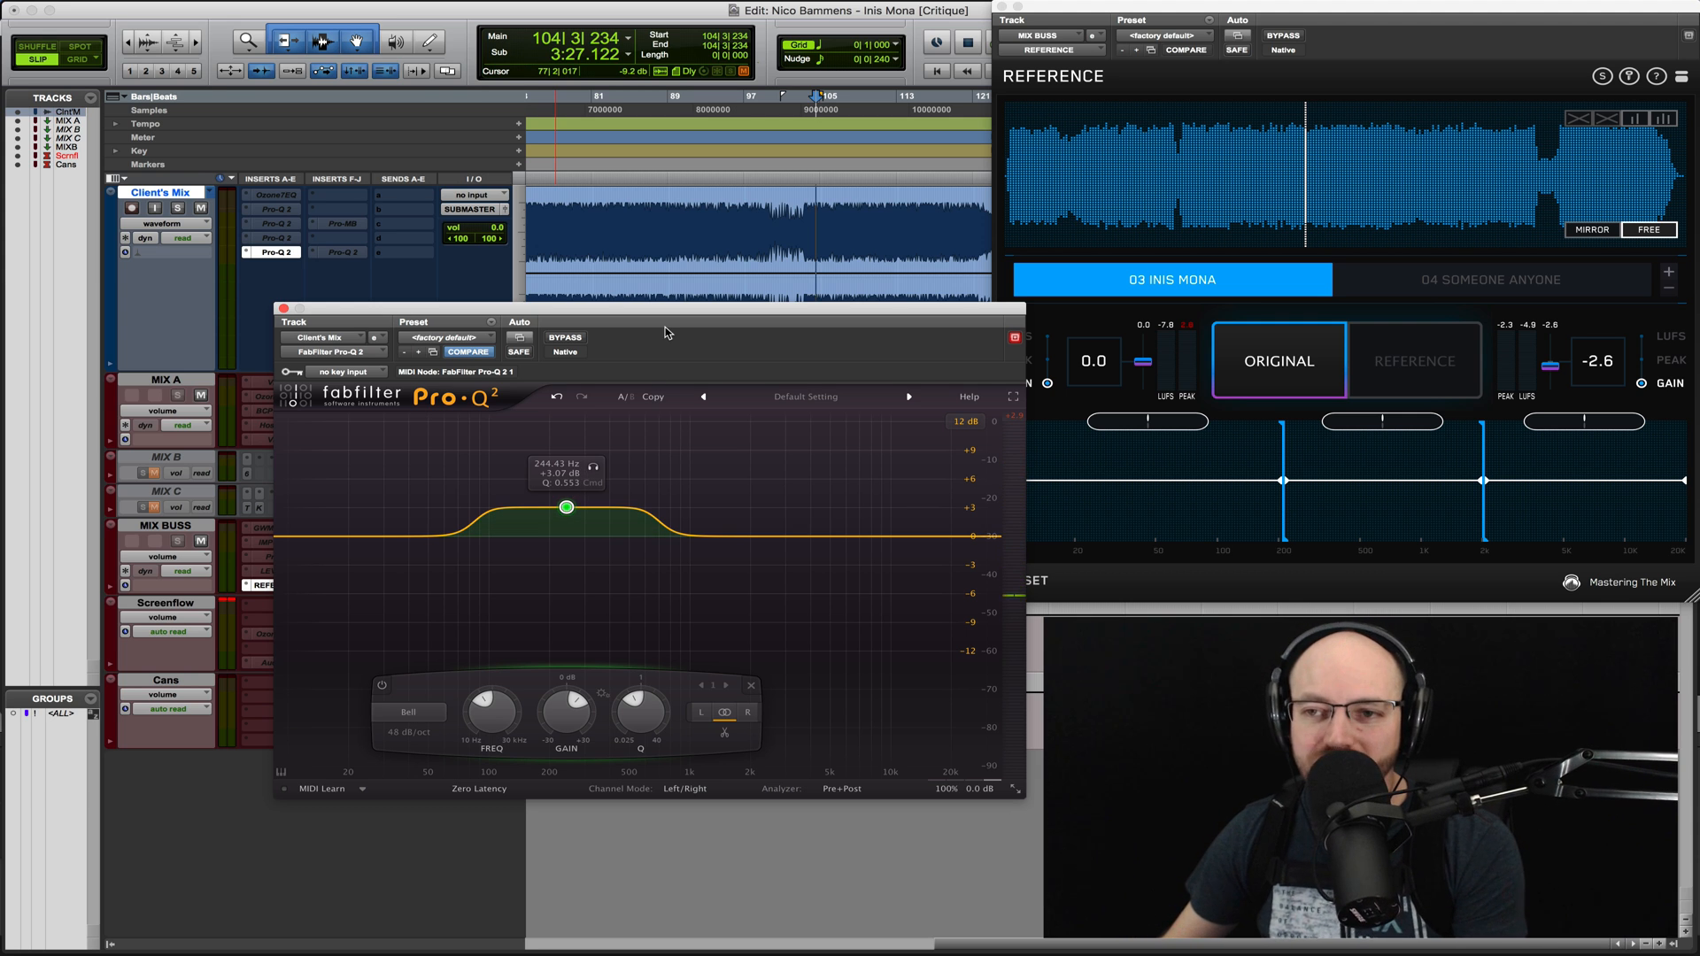
- Bypass the new Pro-Q 2 and switch Sonarworks Reference 4 on the Cans track to Simulate mode
super+click(281, 254)
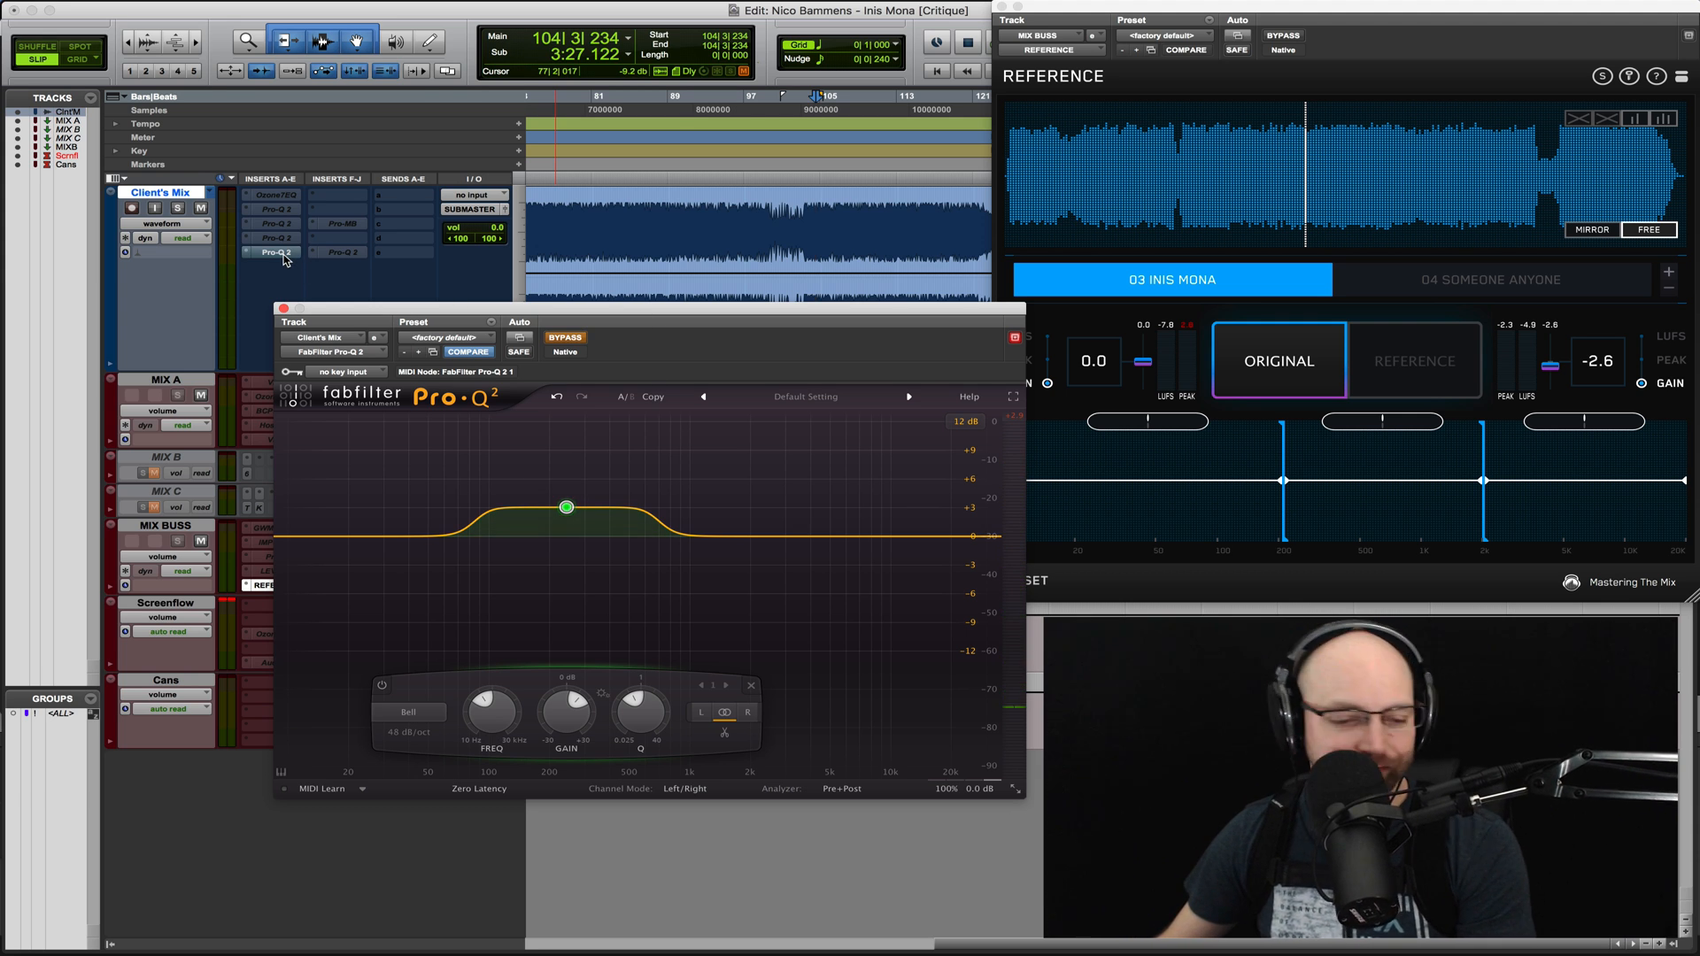
click(283, 309)
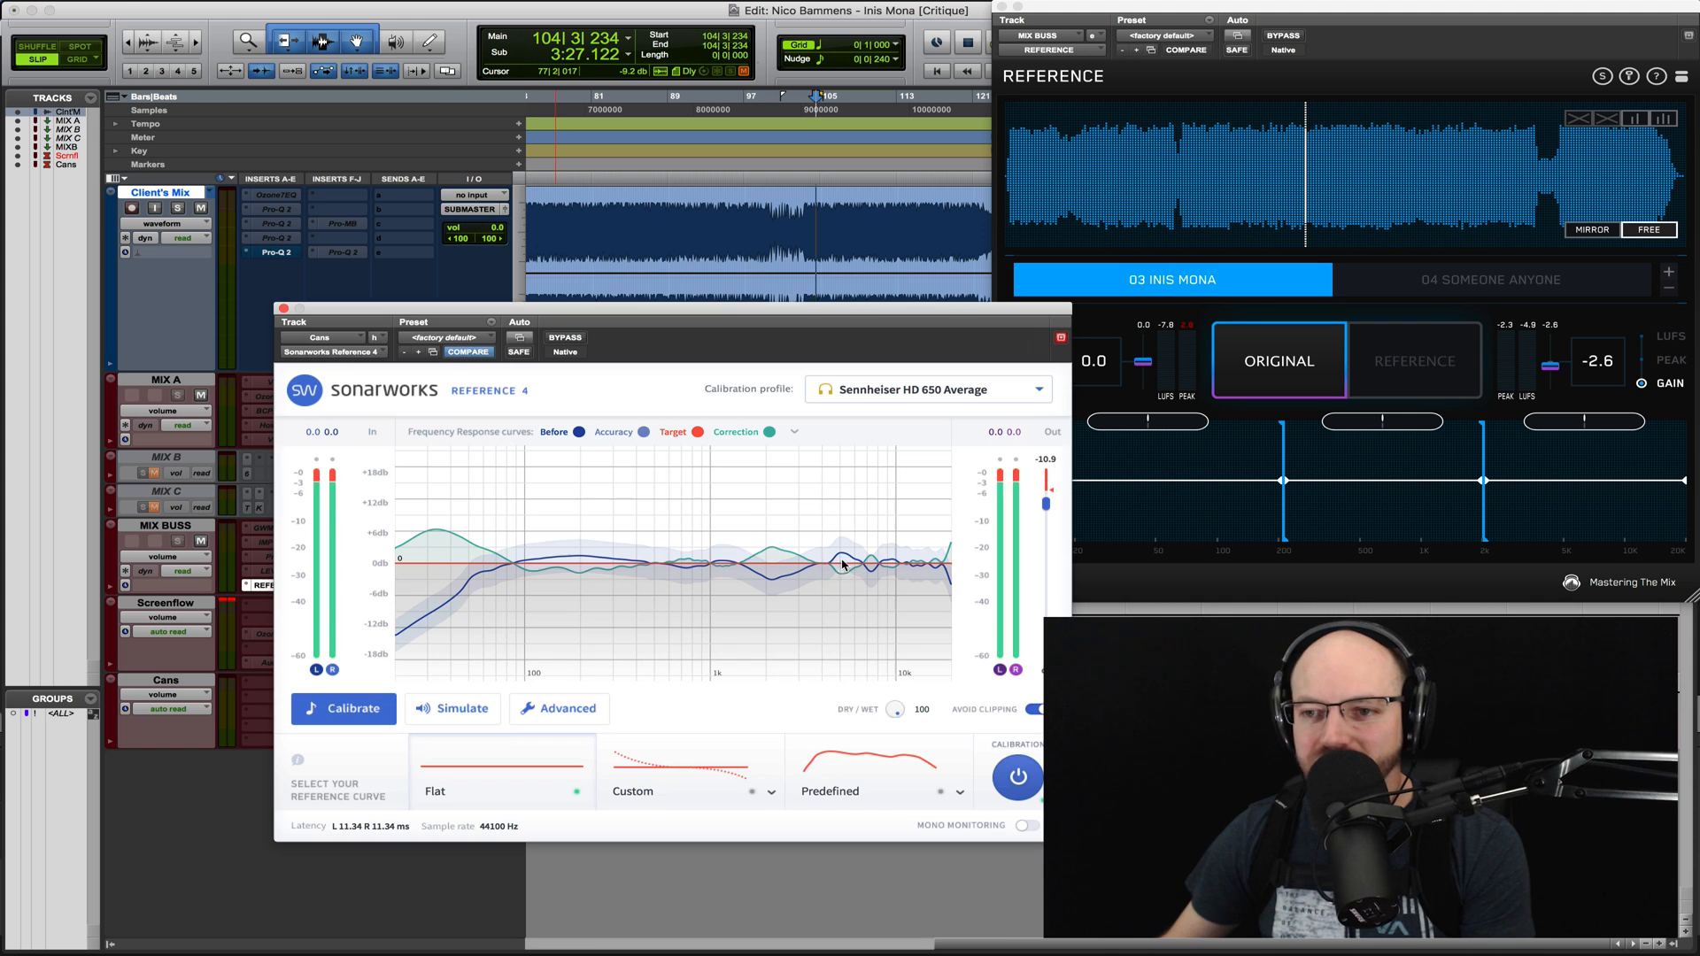
click(449, 709)
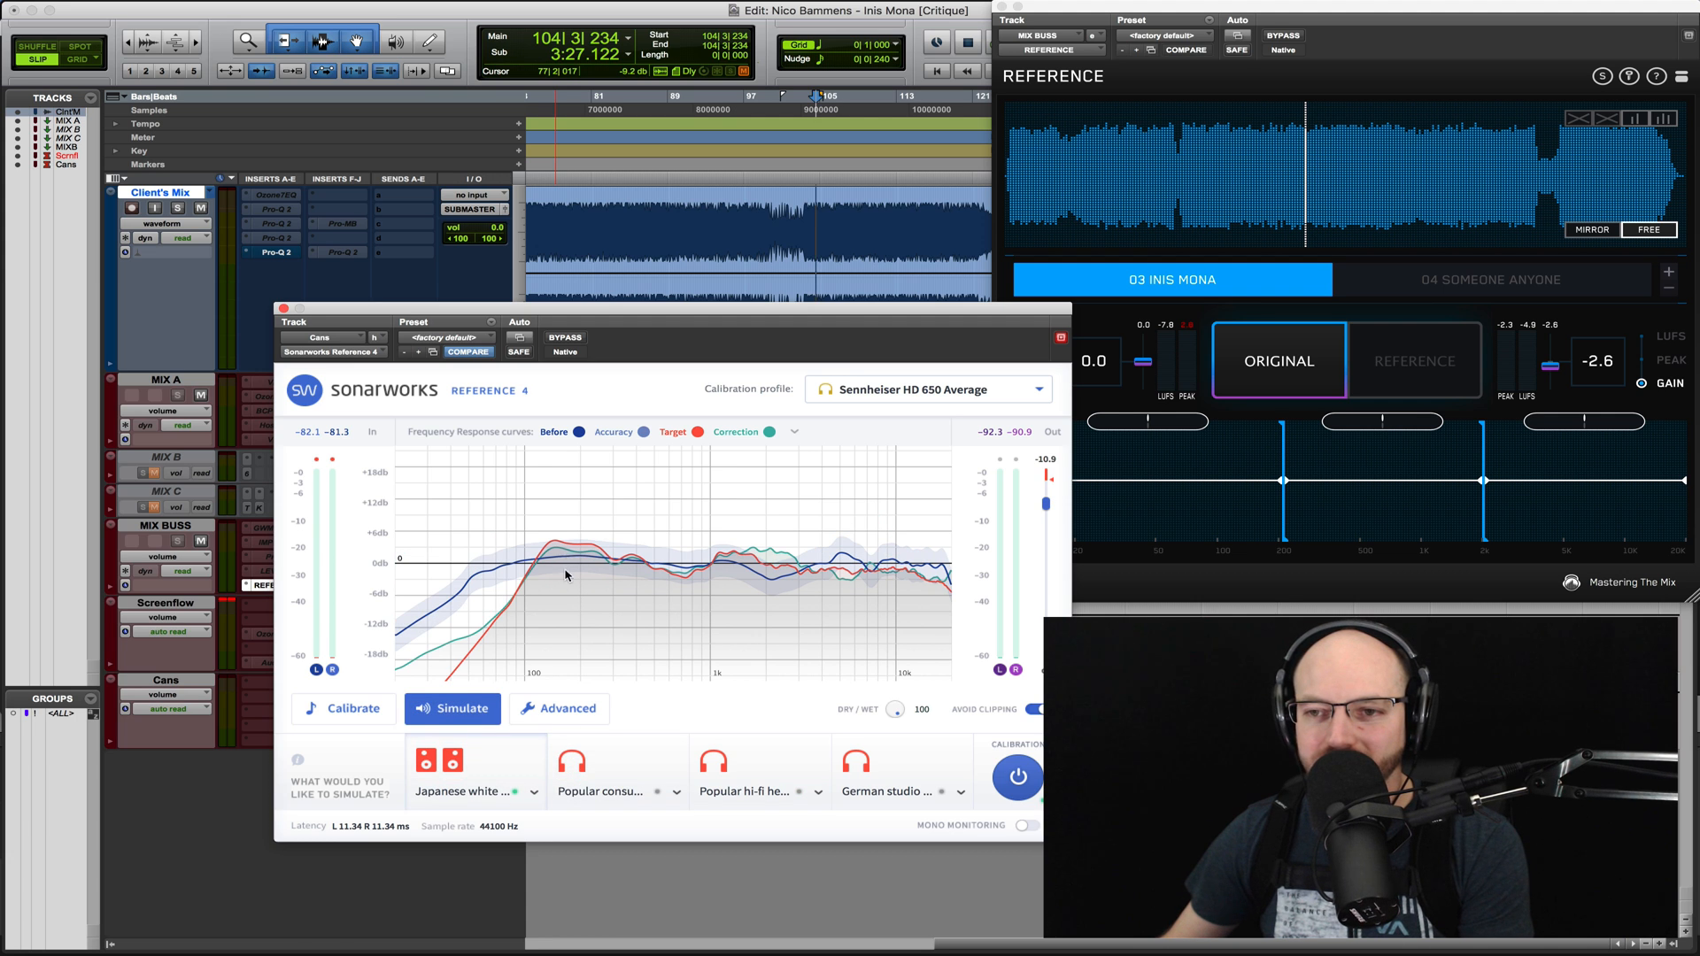
- Play the mix through the speaker simulation, compare it with the 03 Inis Mona reference, and stop playback
key(space)
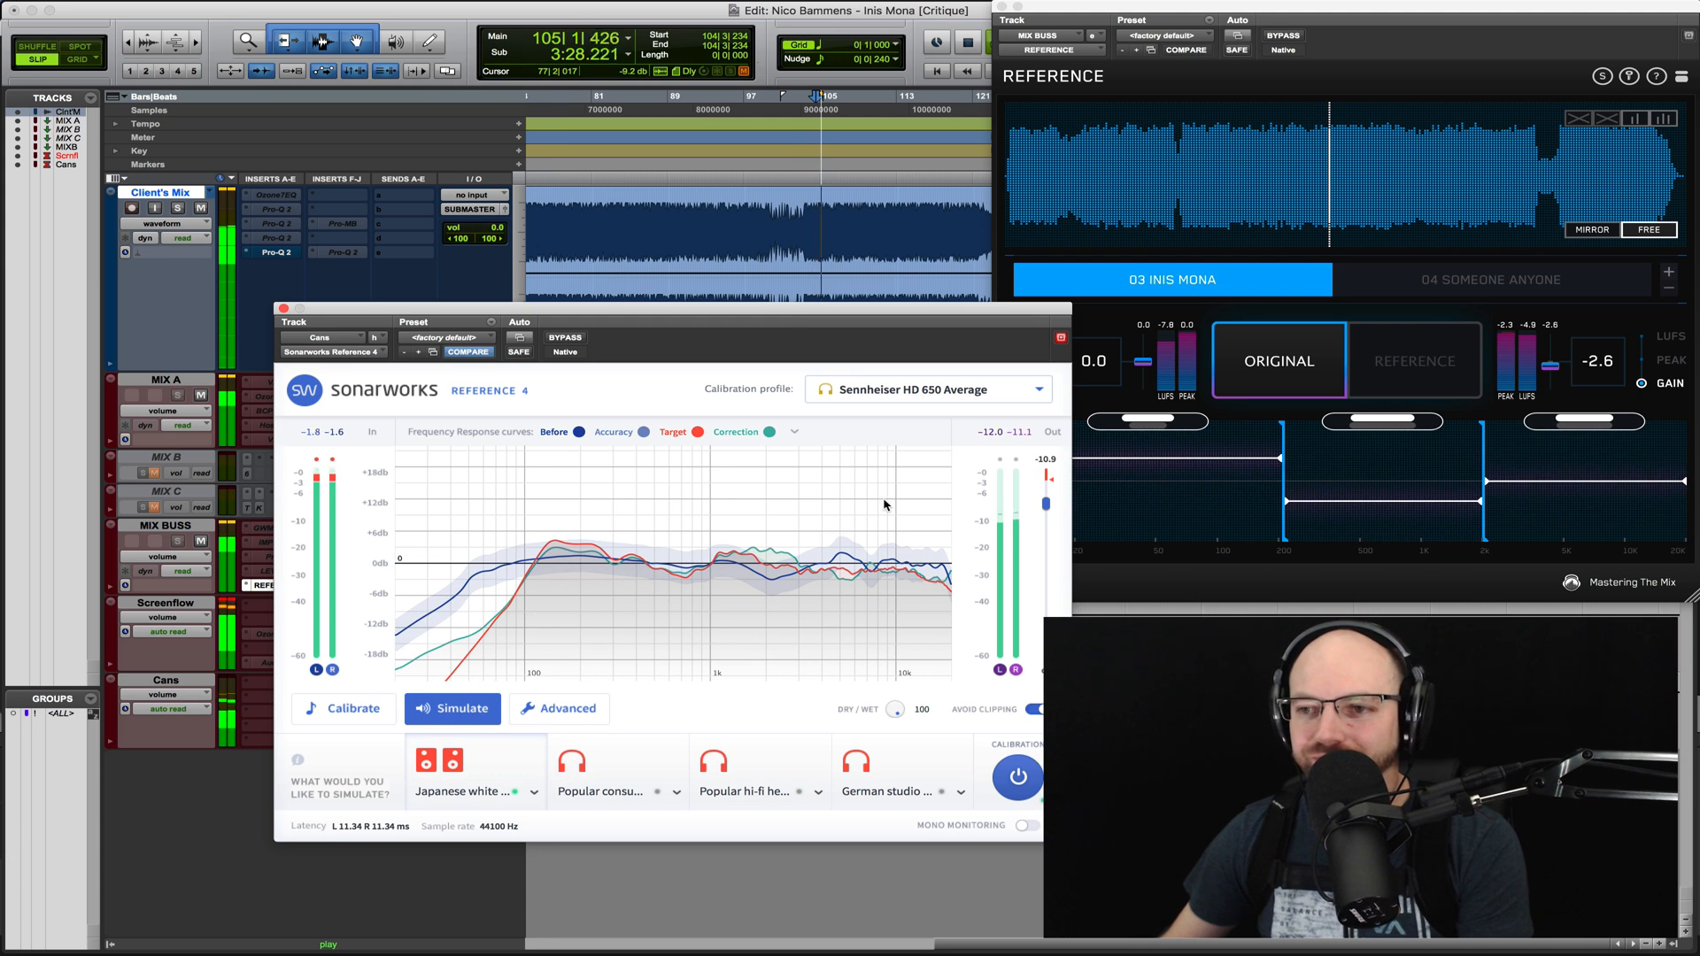
click(1218, 352)
click(1253, 359)
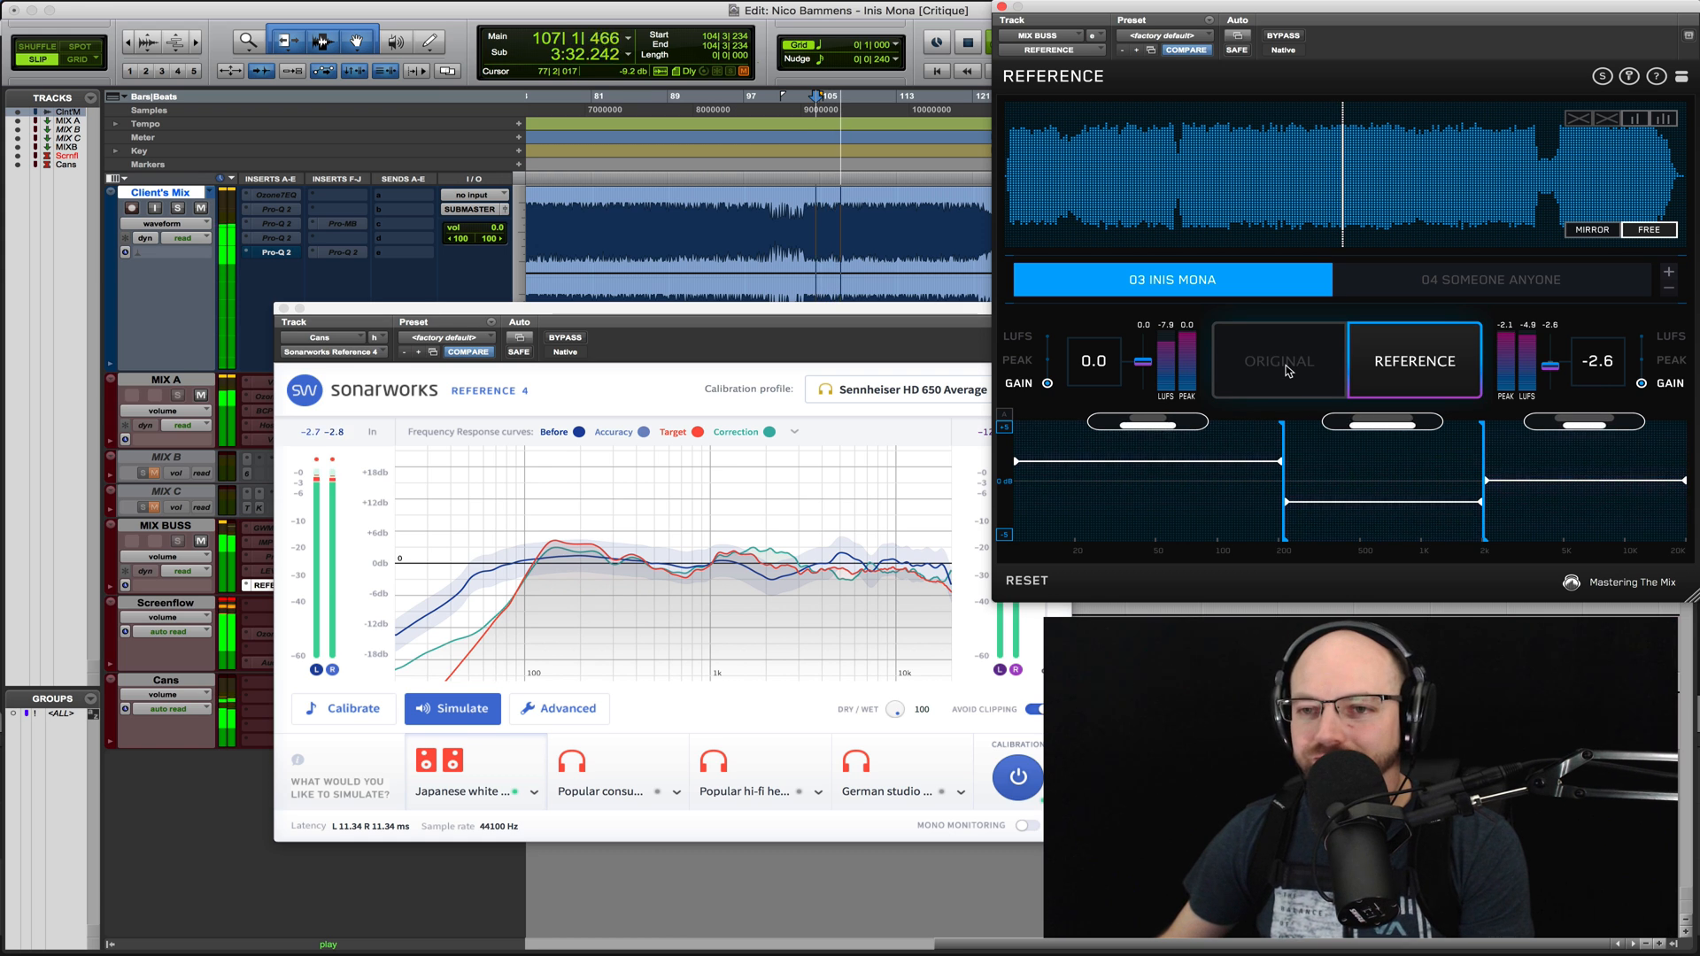
click(1287, 370)
key(space)
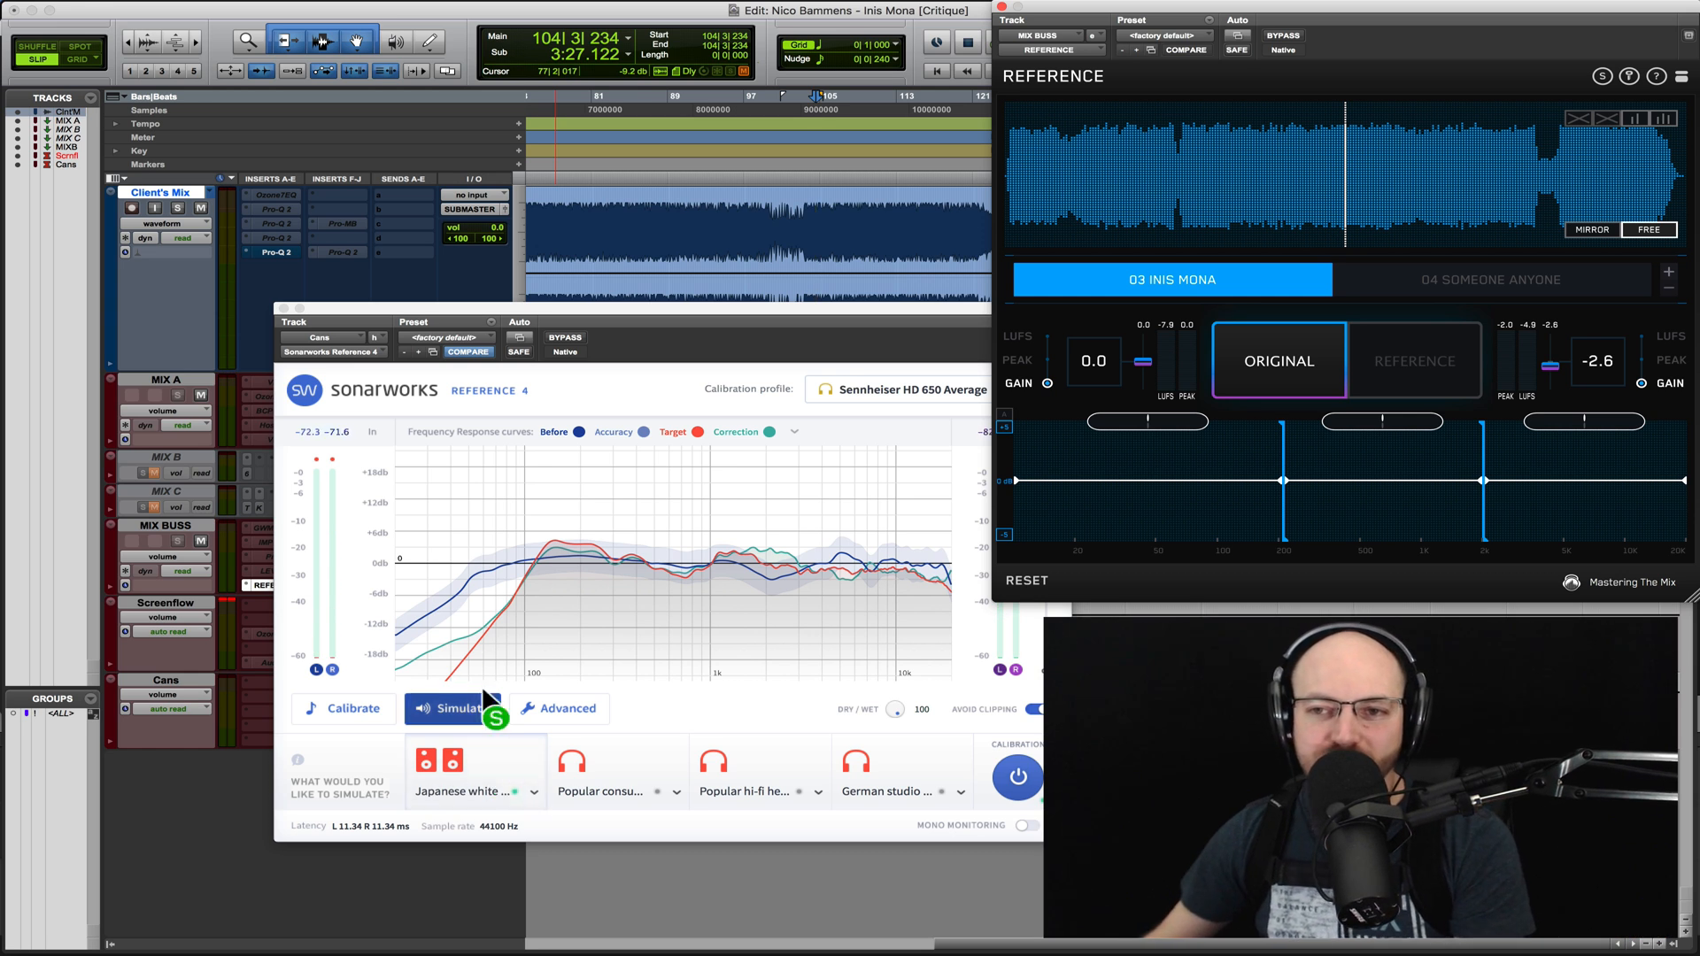
- Return Sonarworks Reference 4 on the Cans track to Calibrate mode and close its window
click(283, 309)
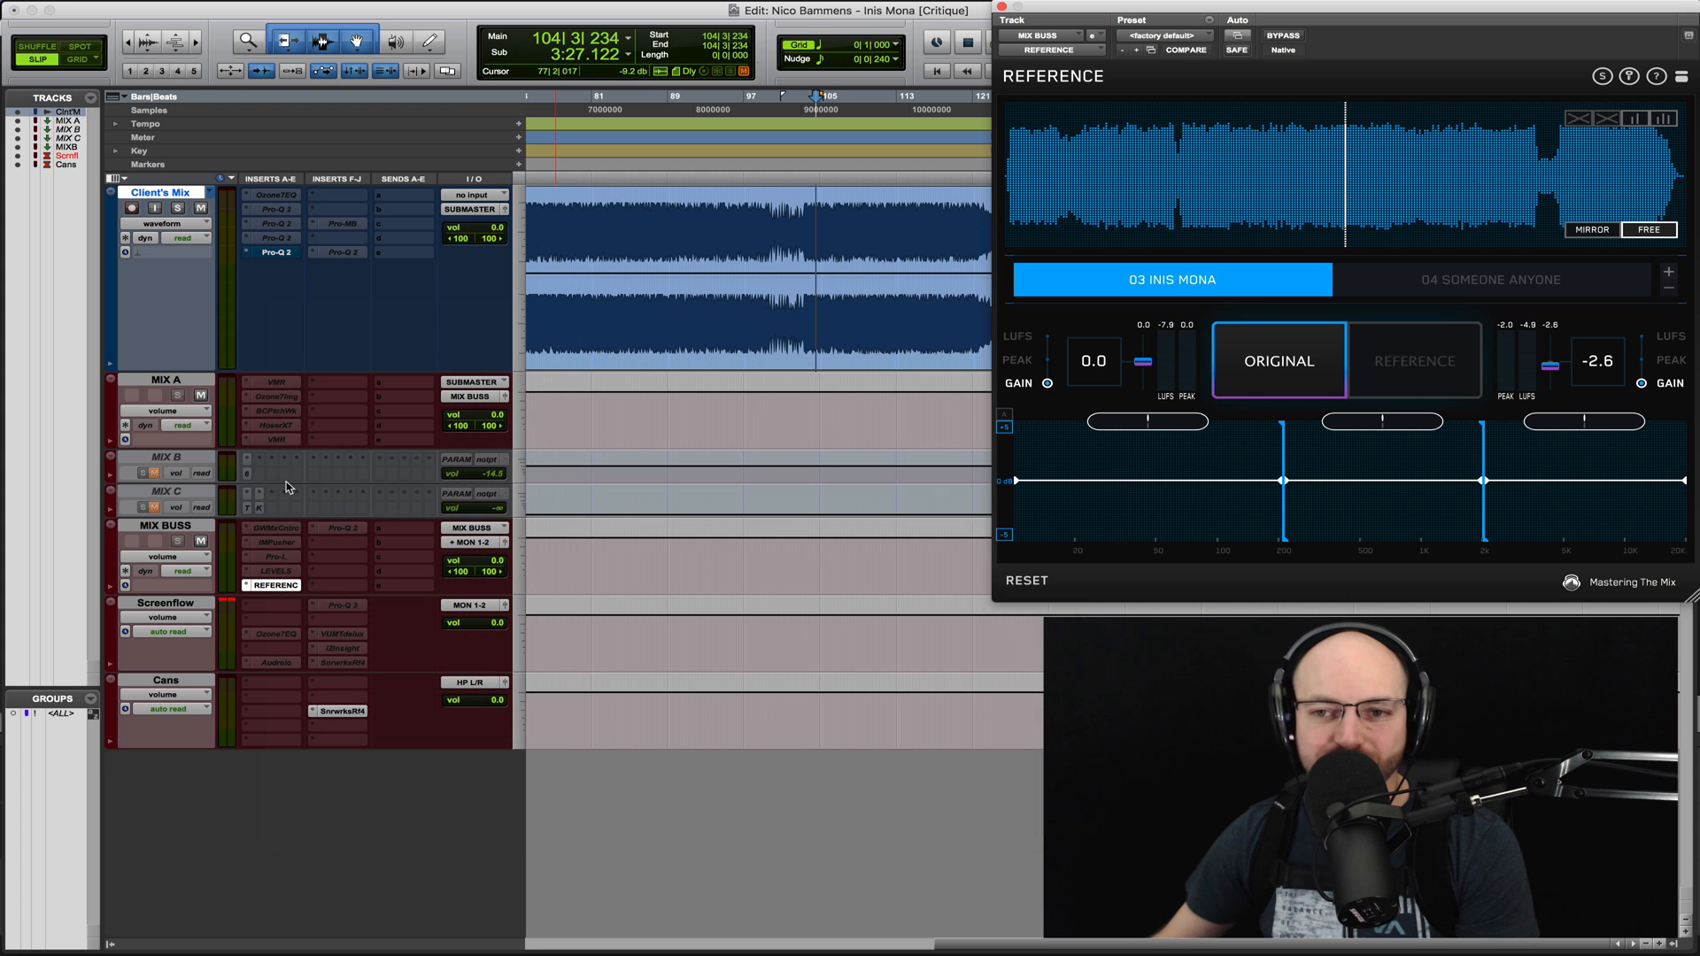
click(288, 588)
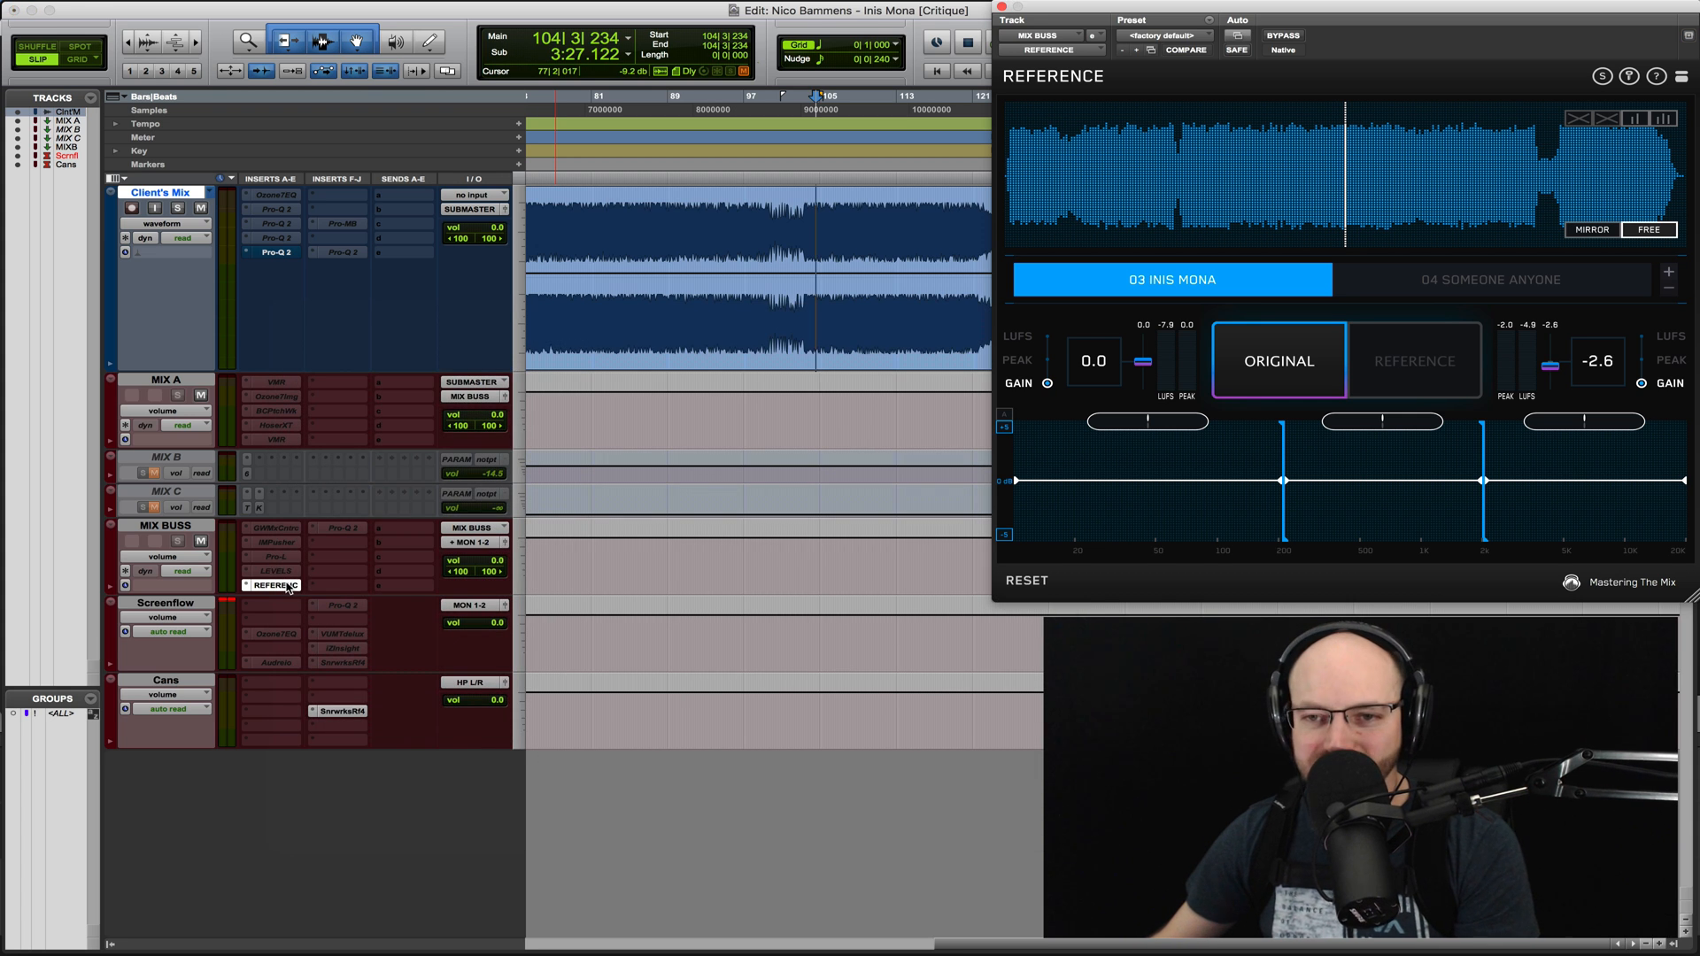
click(361, 715)
click(362, 715)
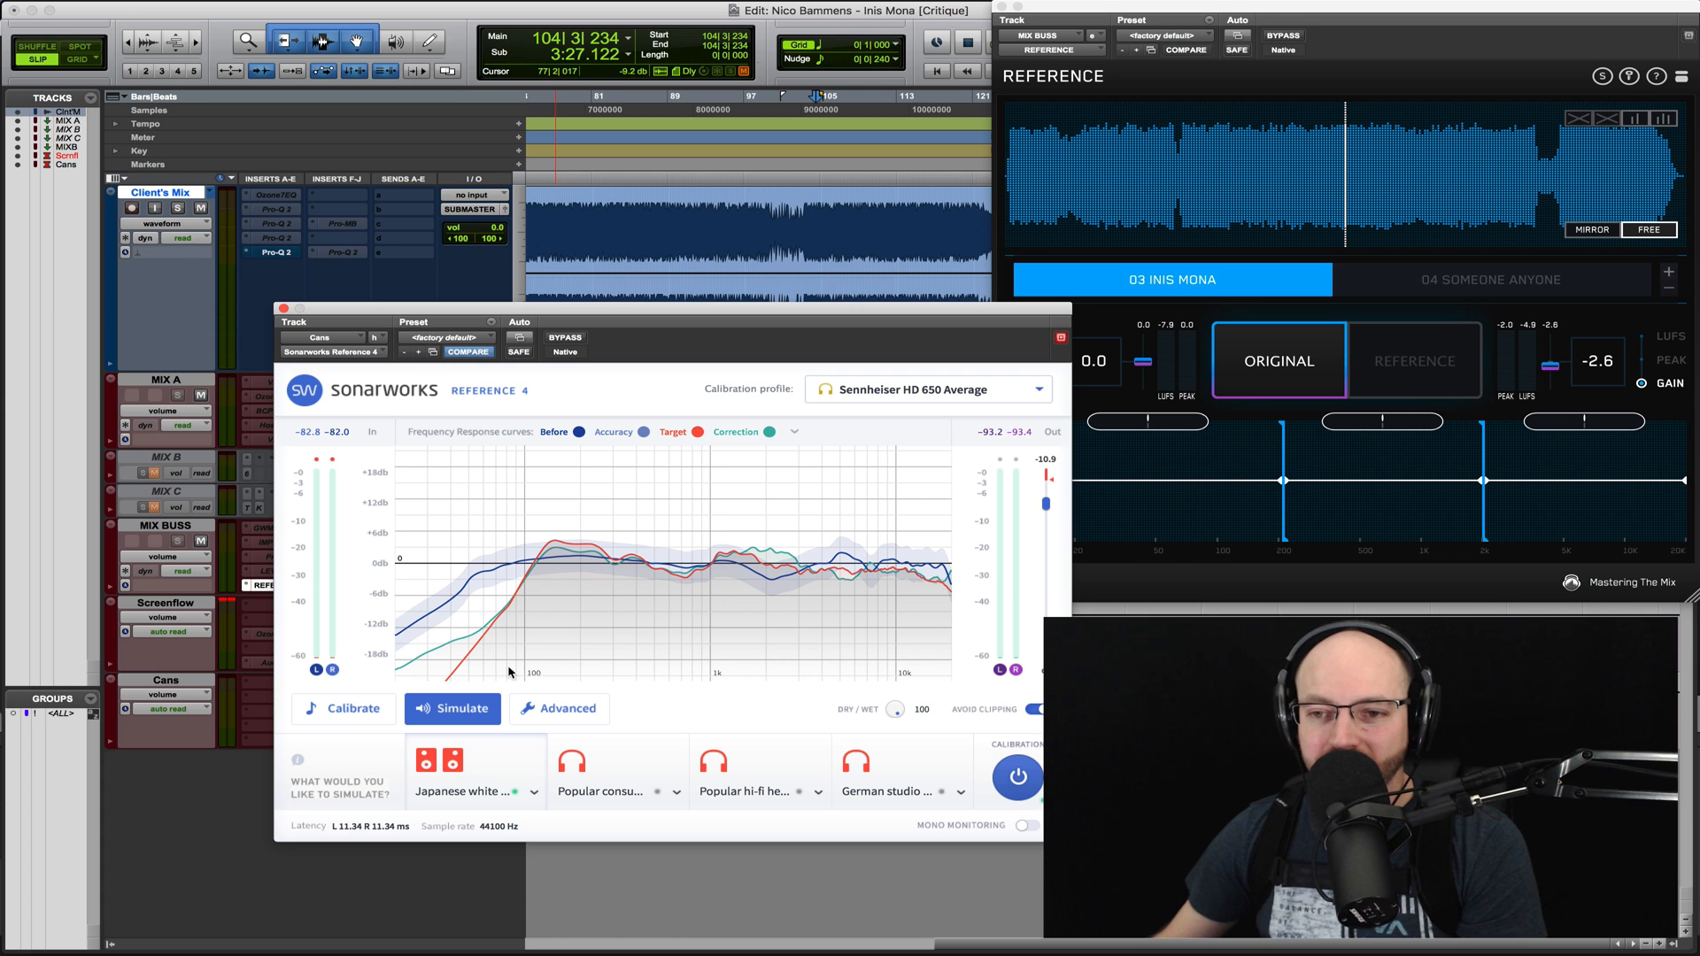
click(345, 708)
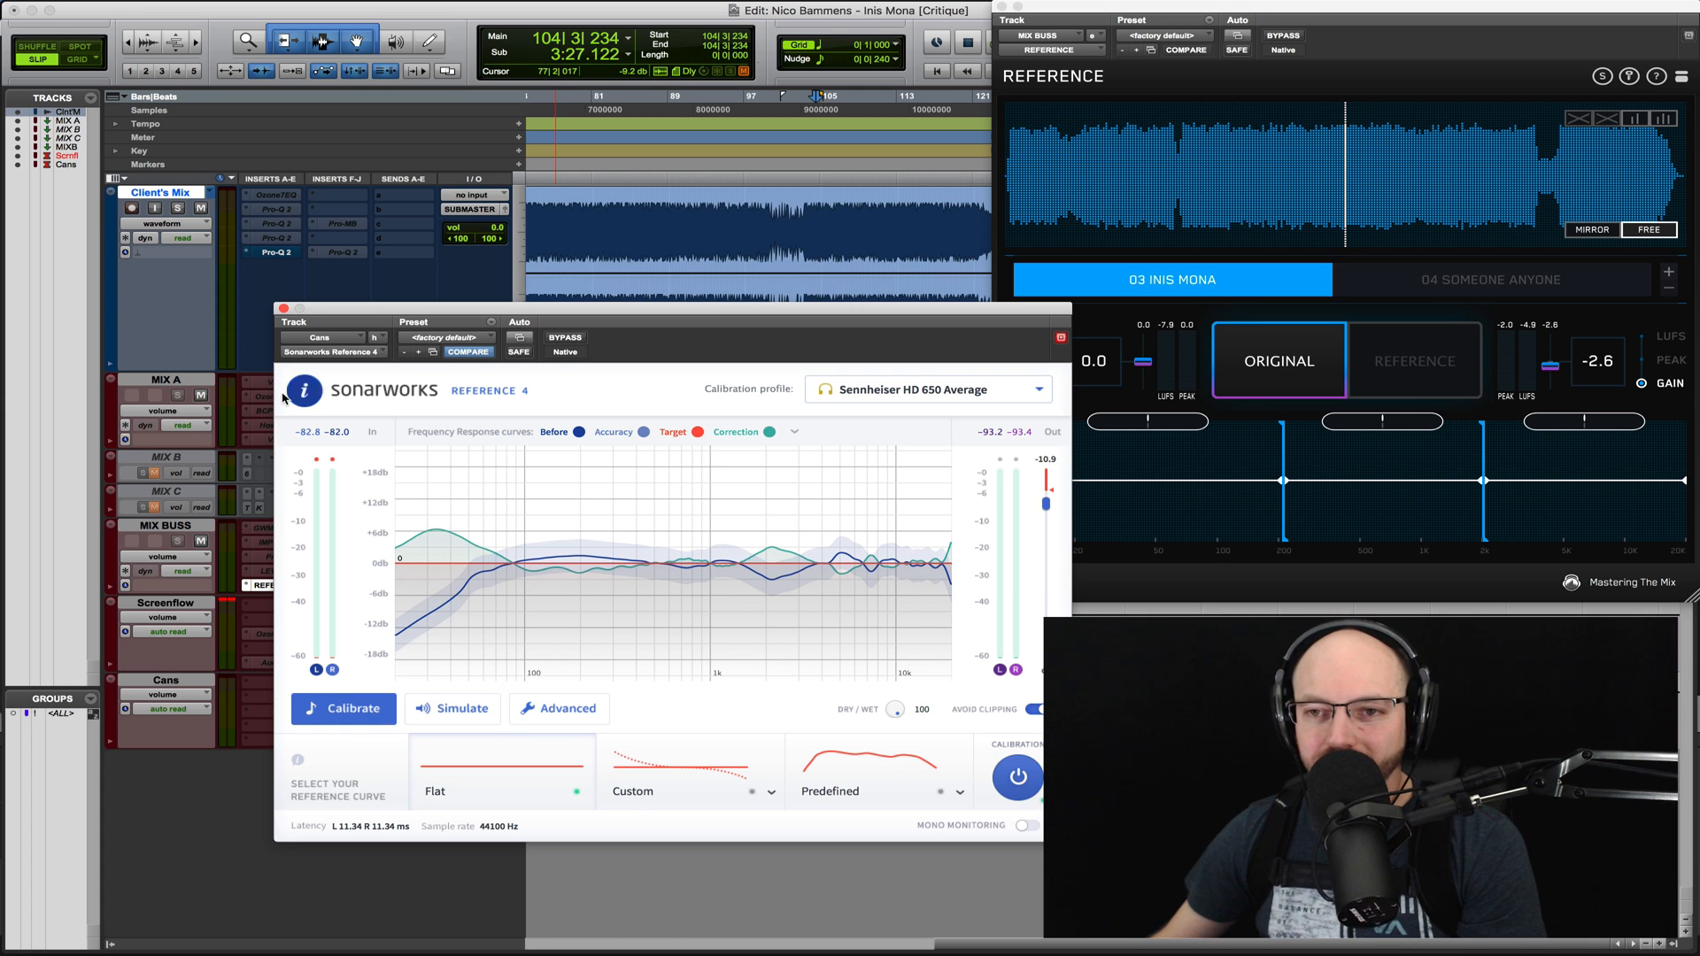
click(283, 308)
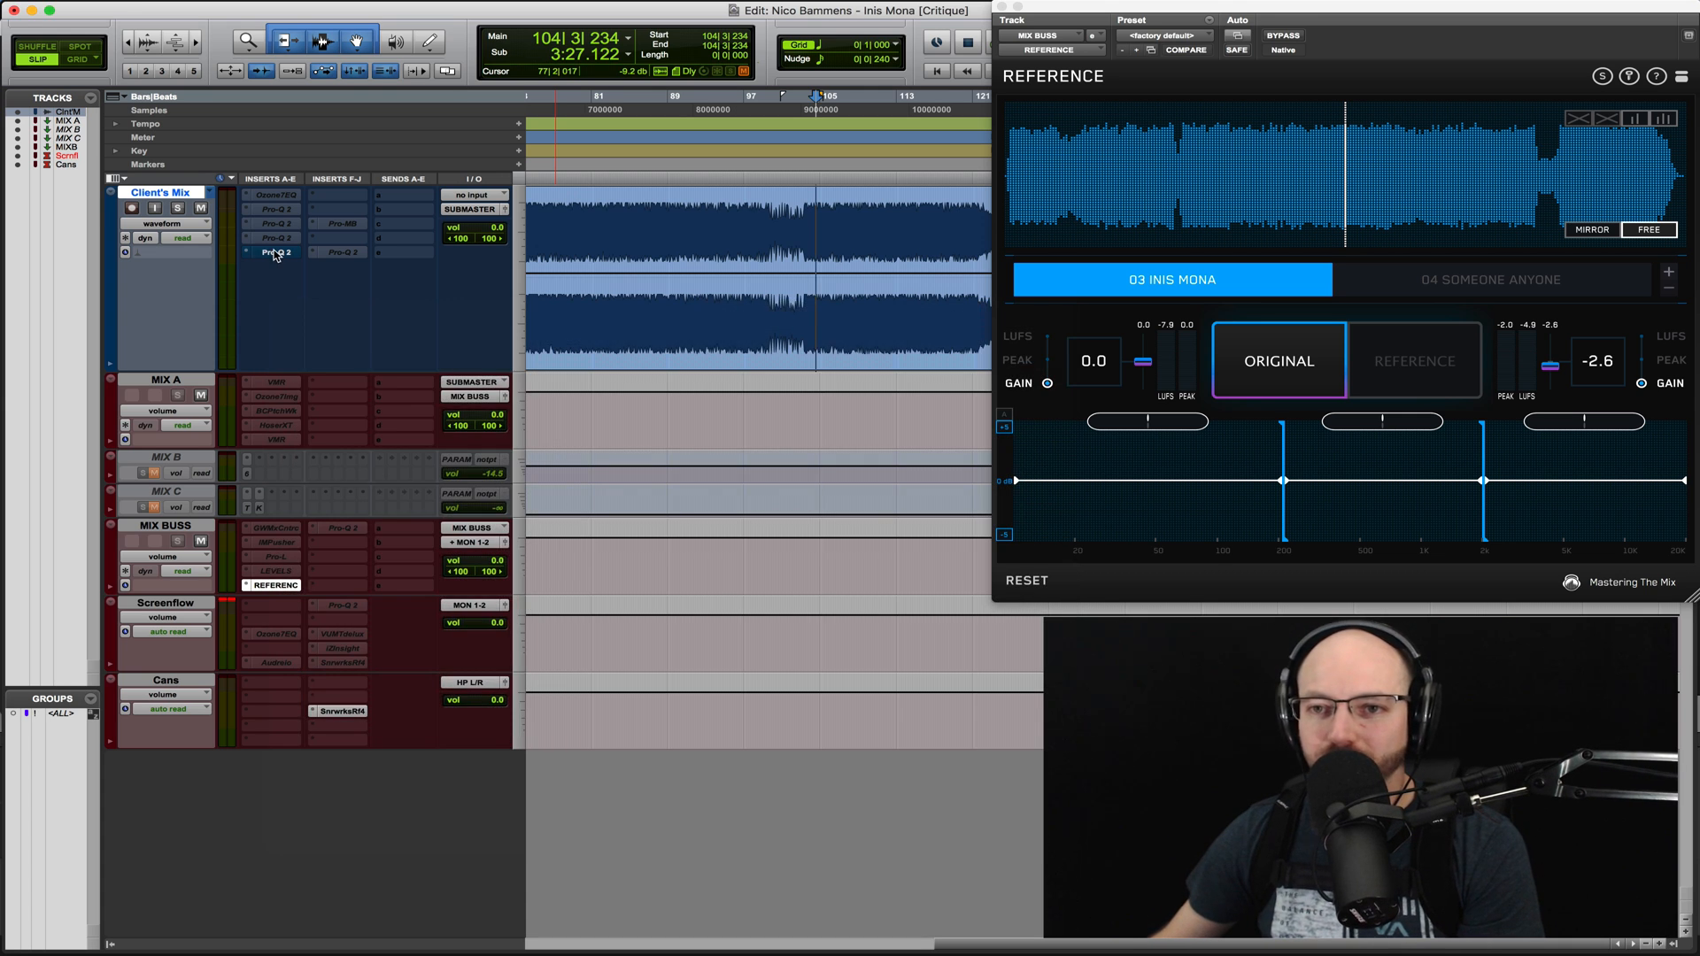
- Reopen the newest Pro-Q 2 on the Client's Mix track and compare its bypassed and active sound during playback, leaving it active
click(275, 254)
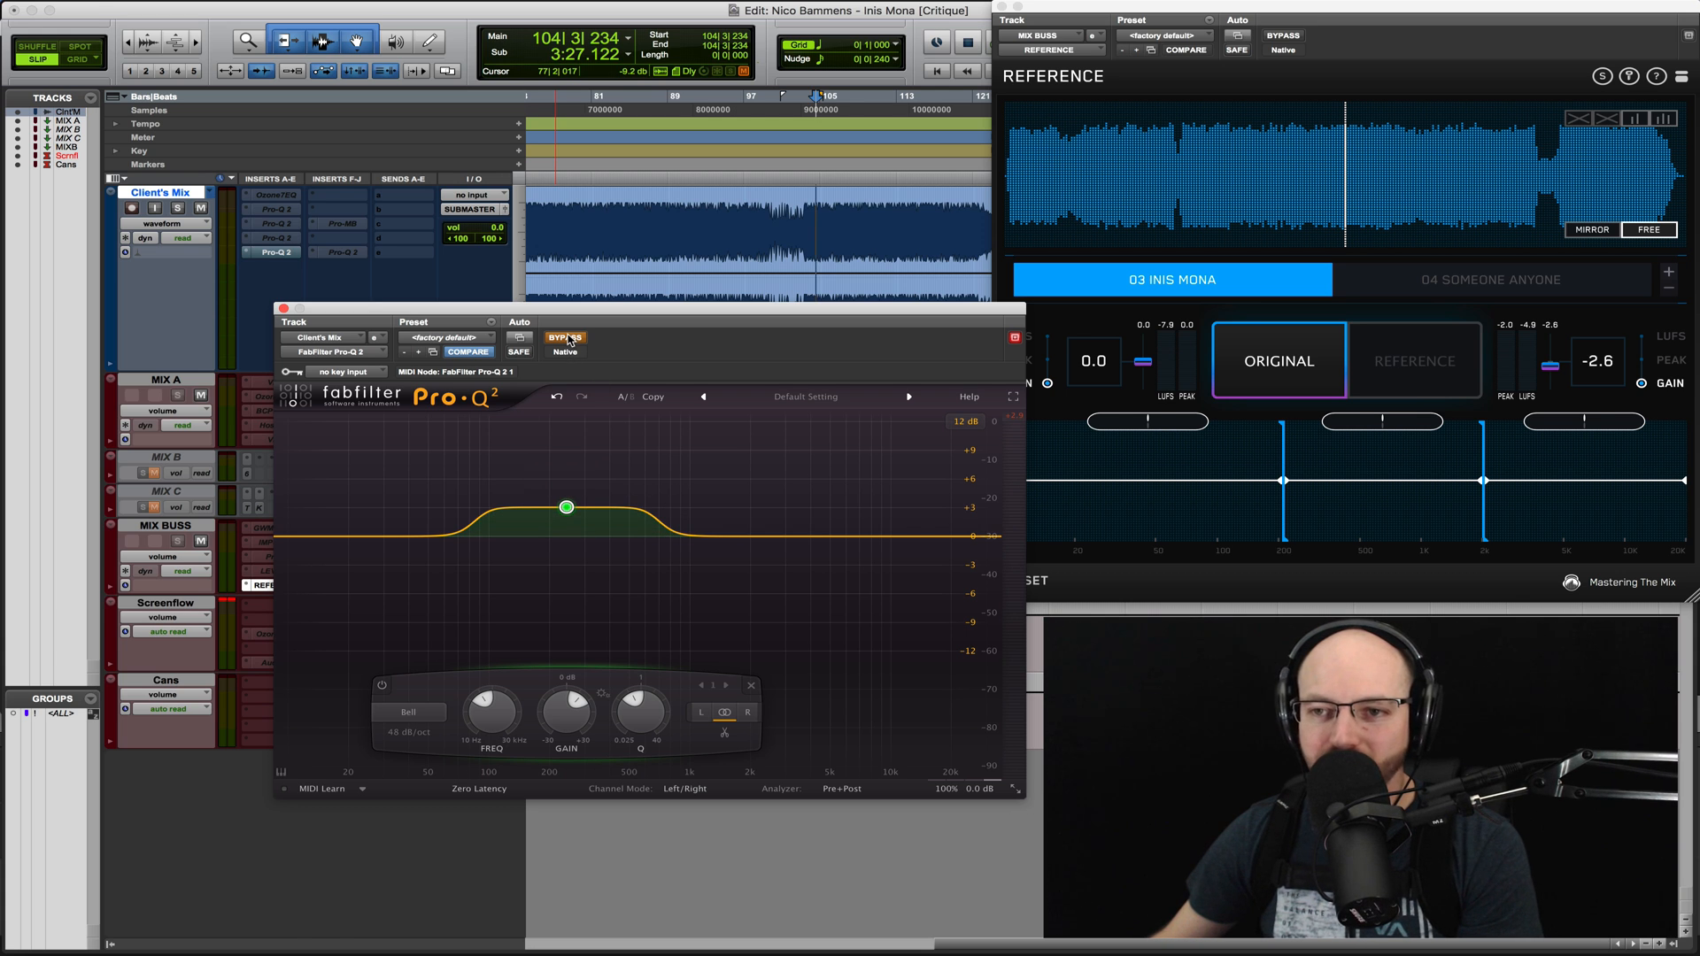
key(space)
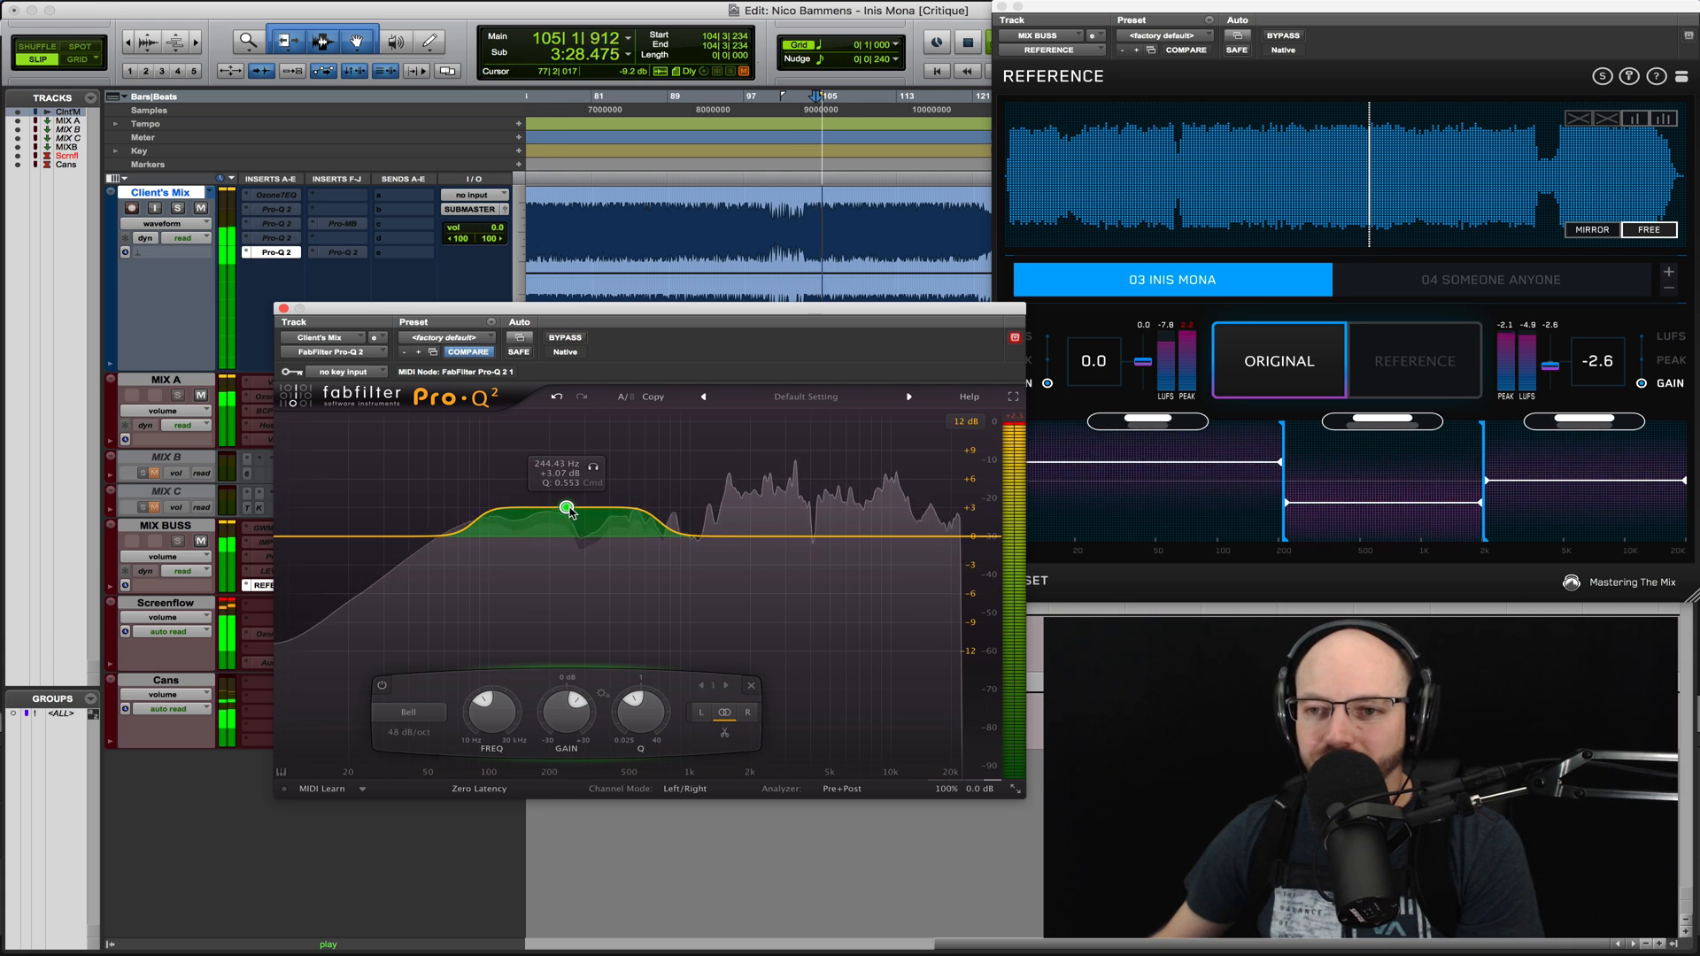
click(568, 340)
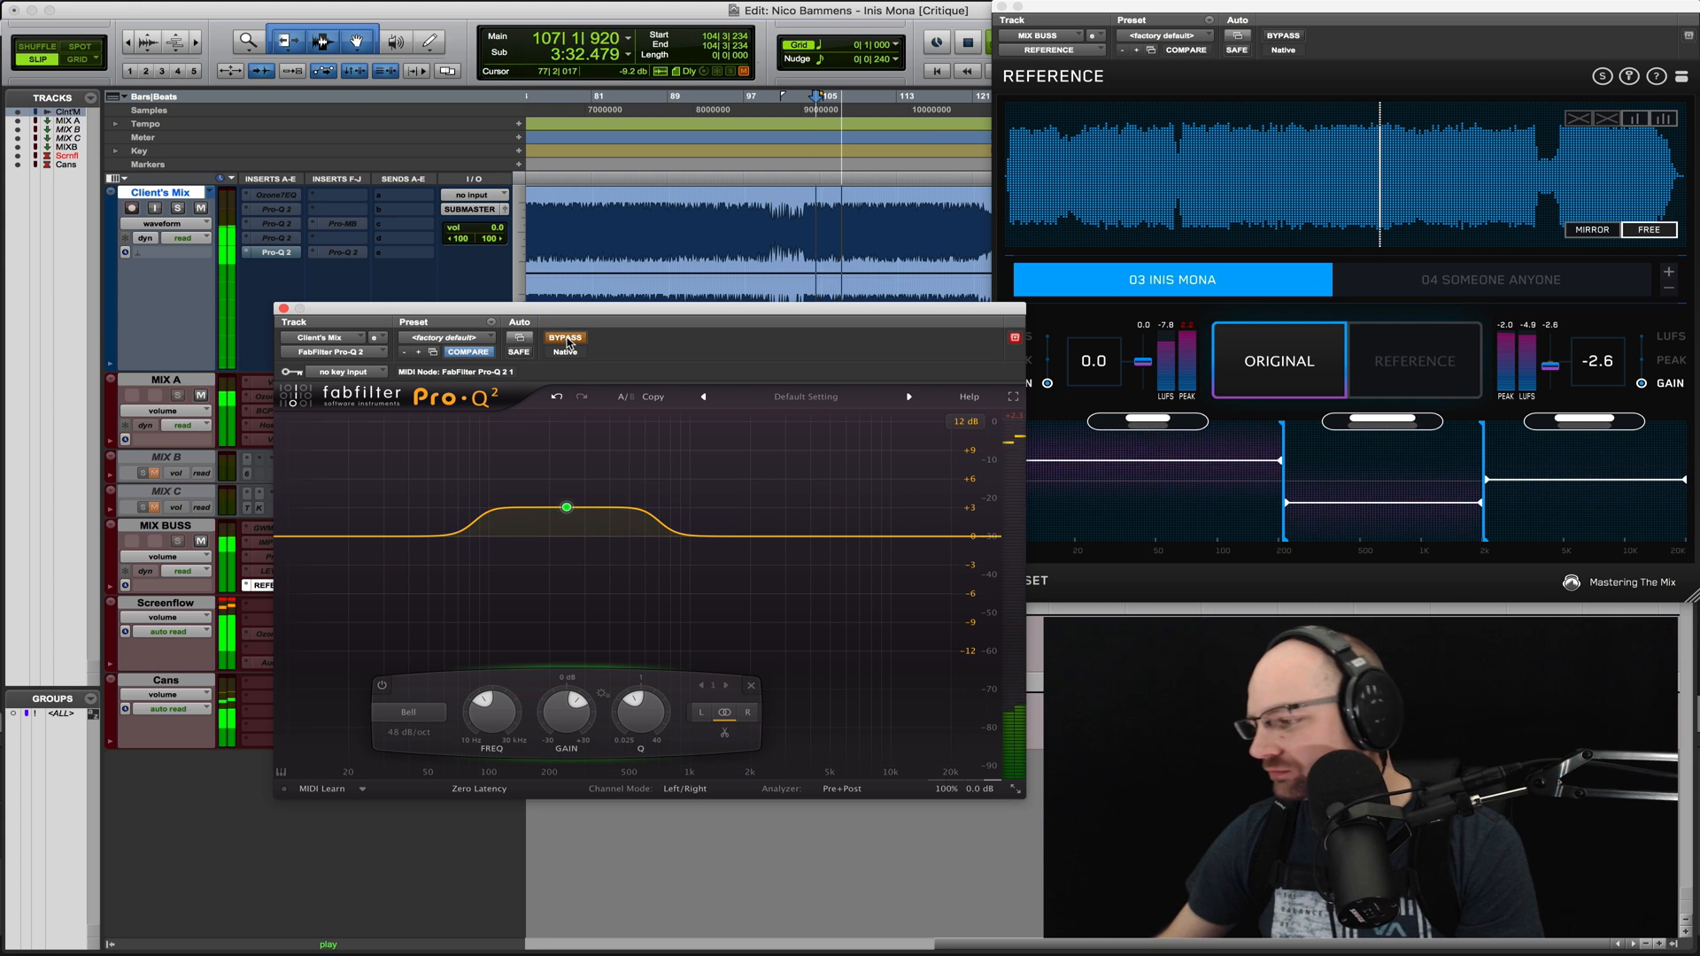
click(565, 339)
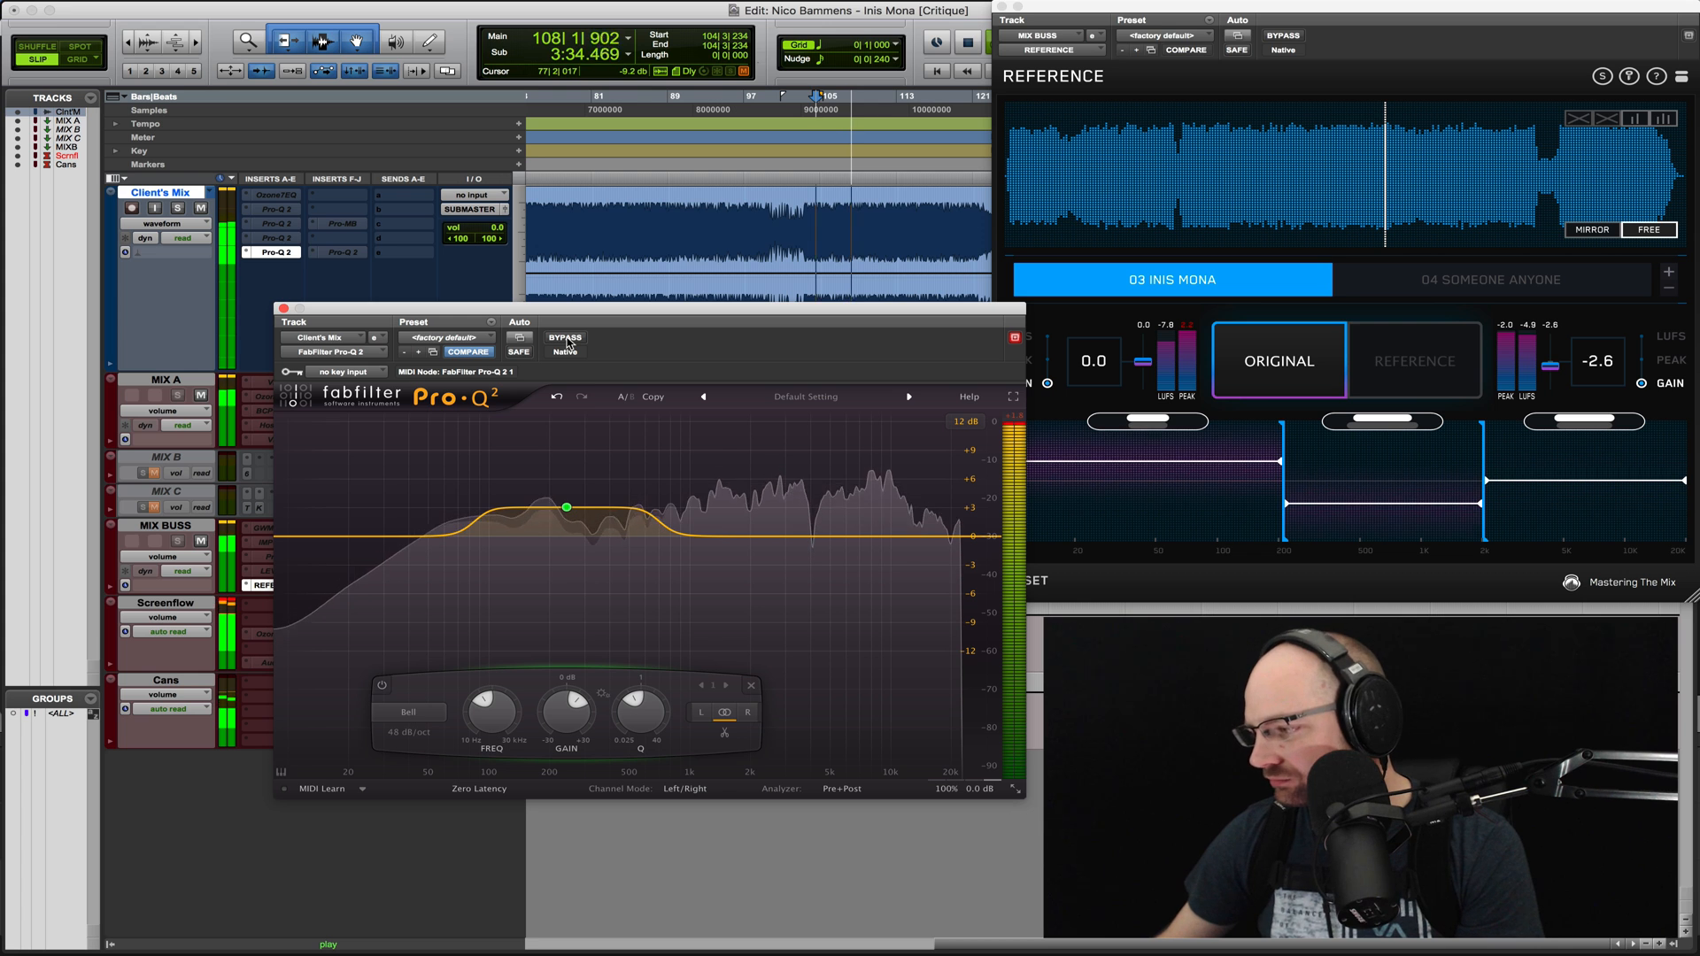
- Shift the 48 dB/oct bell to about 226 Hz with Q about 0.585, disable the band, and stop playback
drag(563, 509, 559, 511)
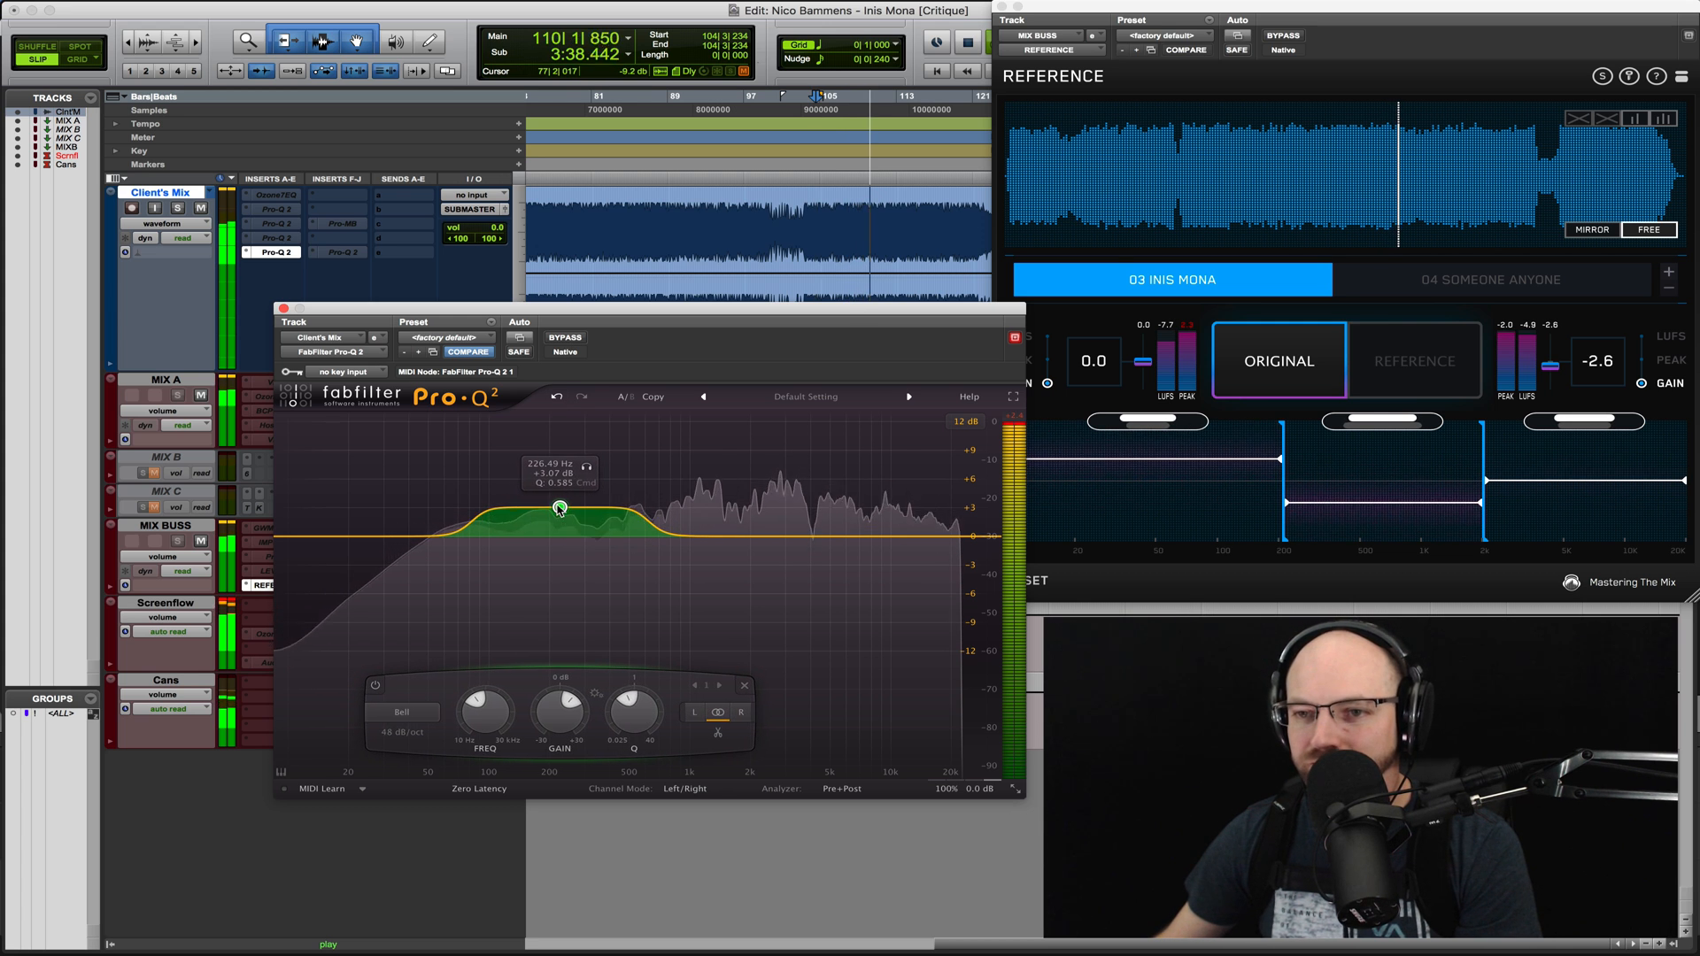
alt+click(560, 508)
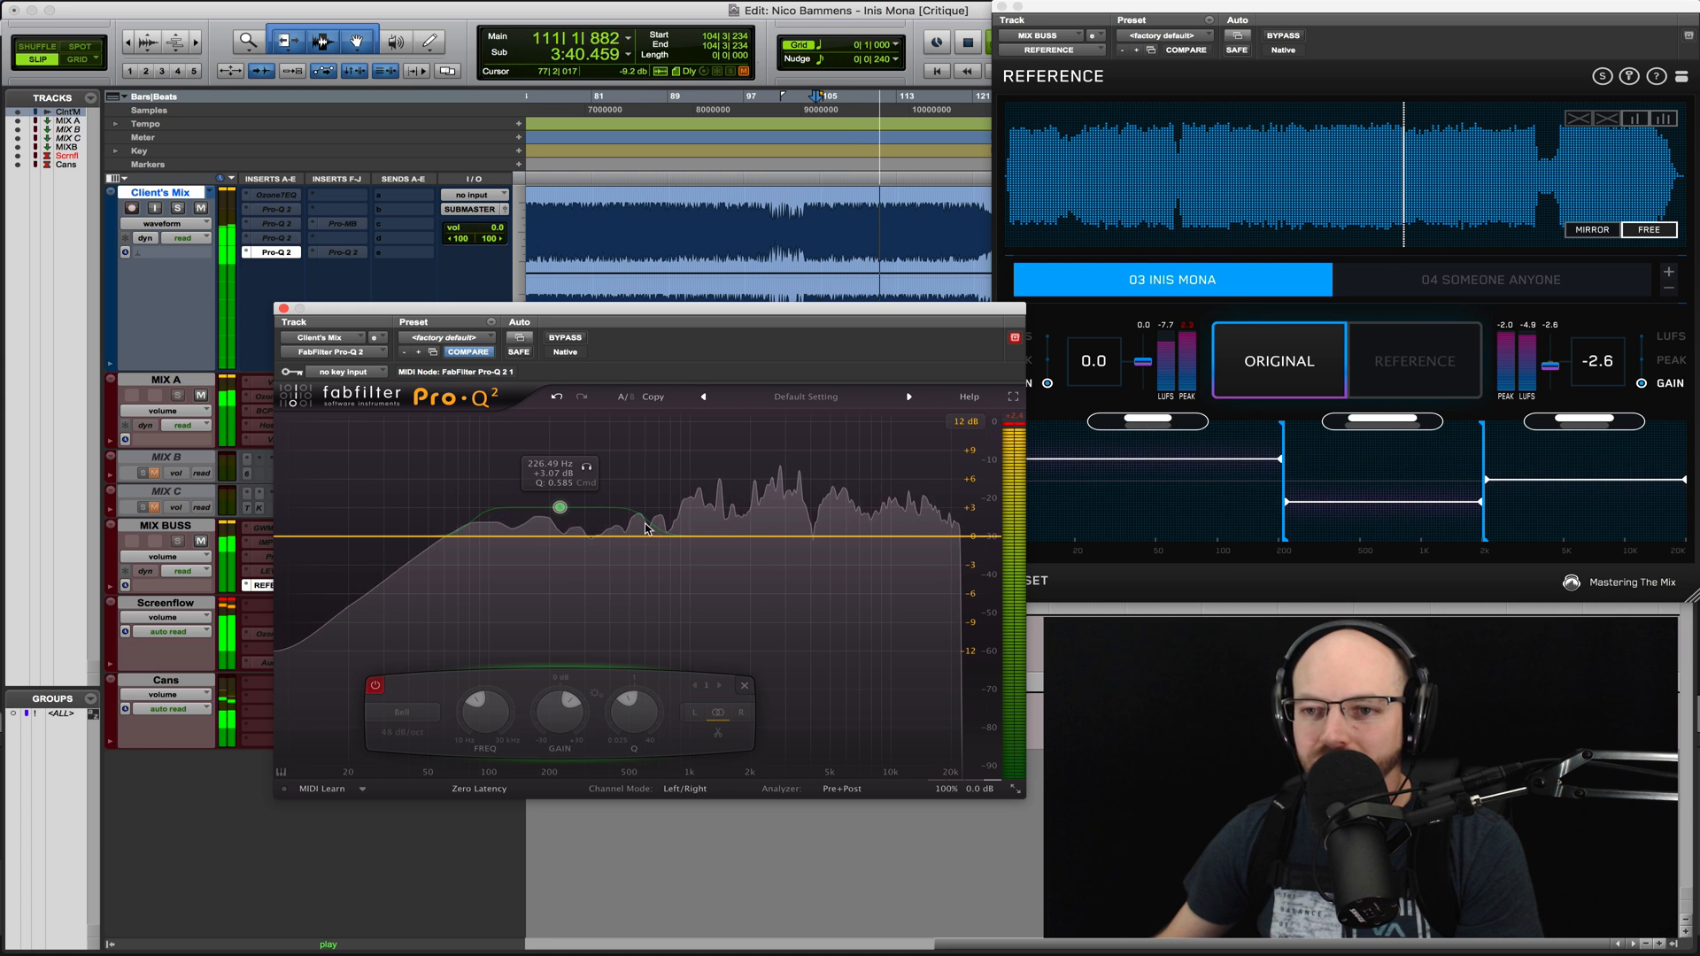
key(space)
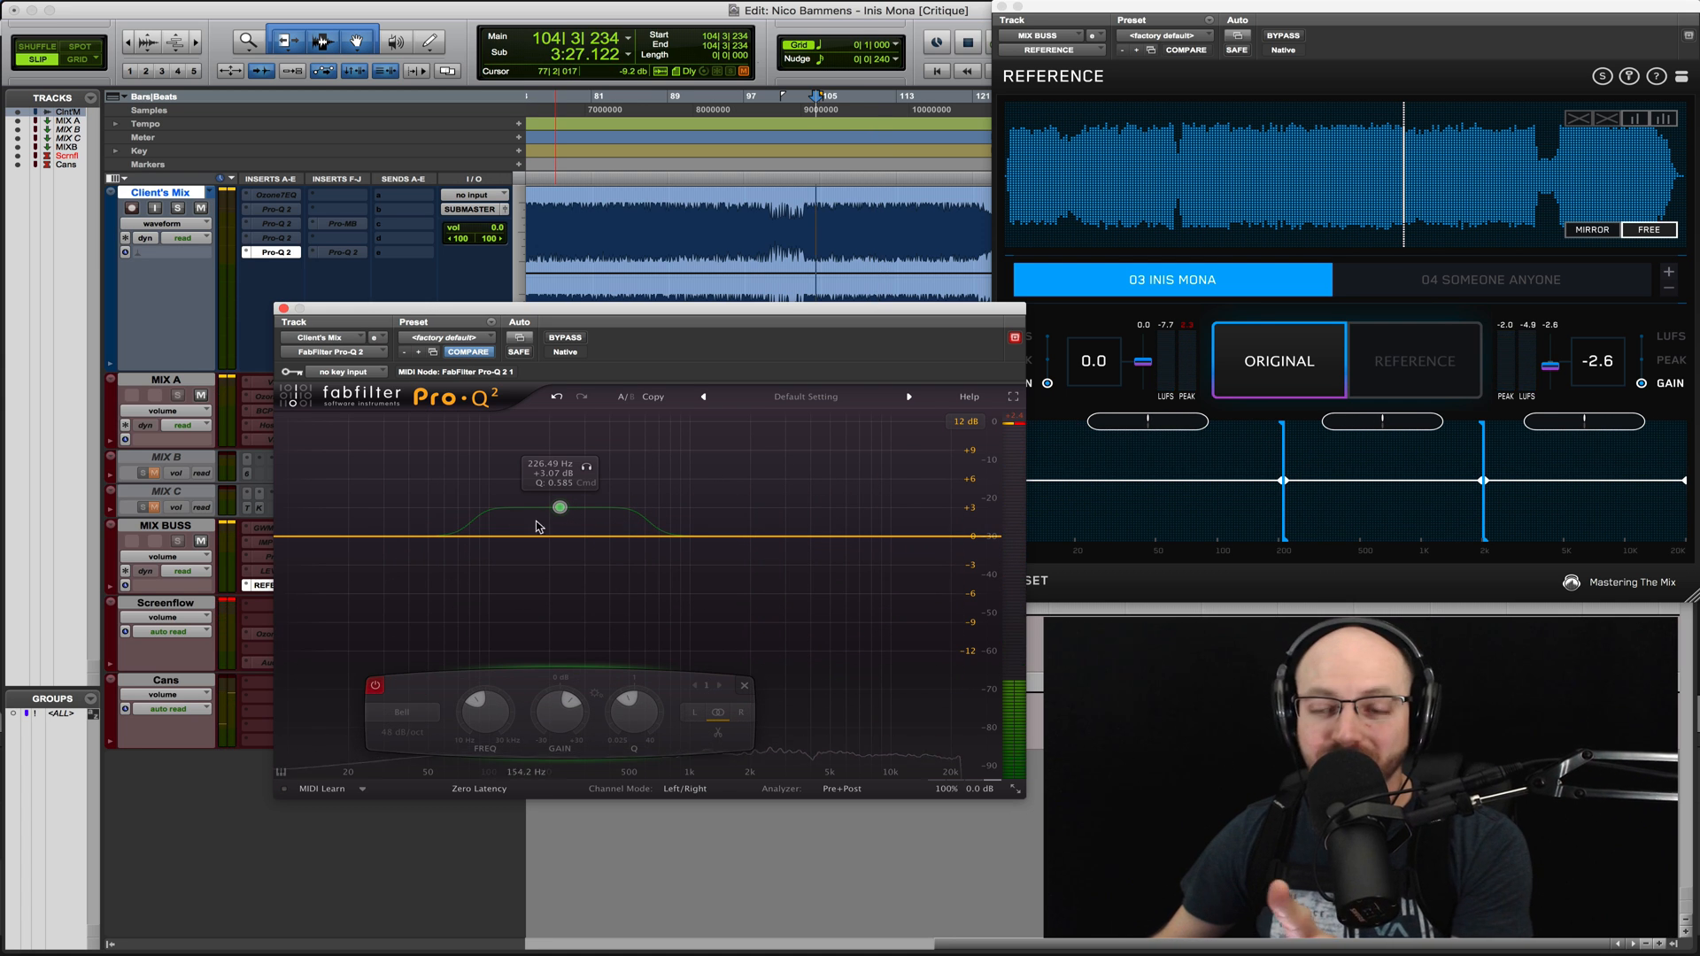
- Play earlier sections of the 03 Inis Mona and 04 Someone Anyone references and compare them with the original mix
click(1265, 347)
key(space)
click(1199, 159)
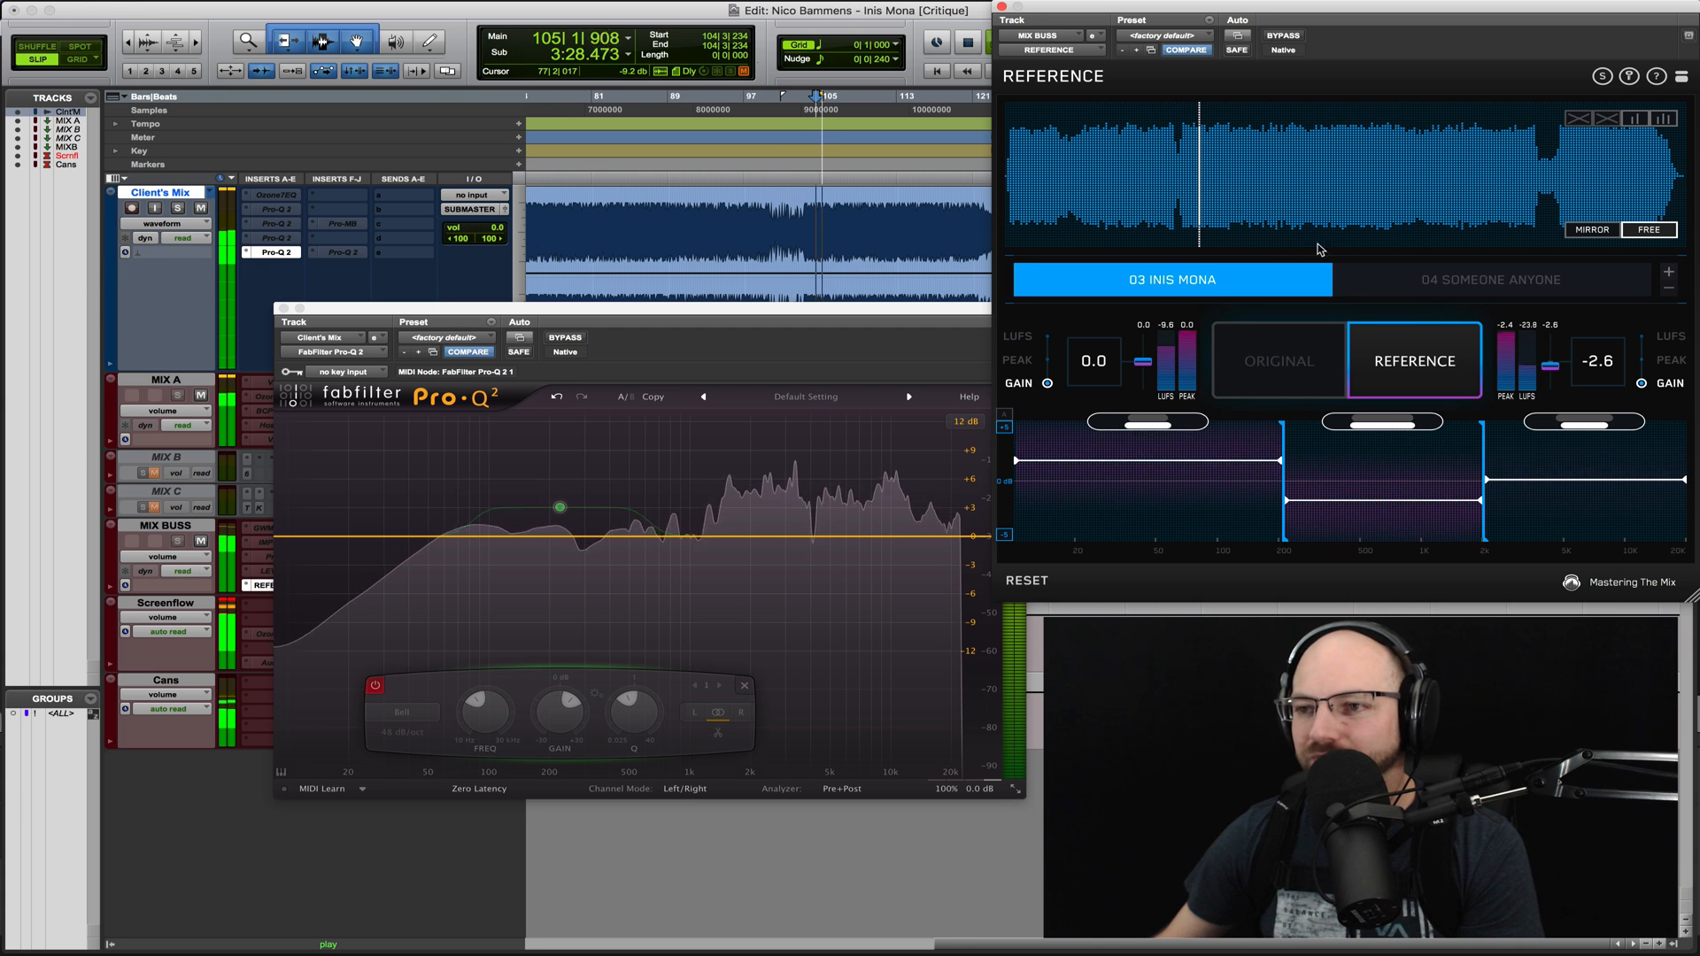
click(1409, 288)
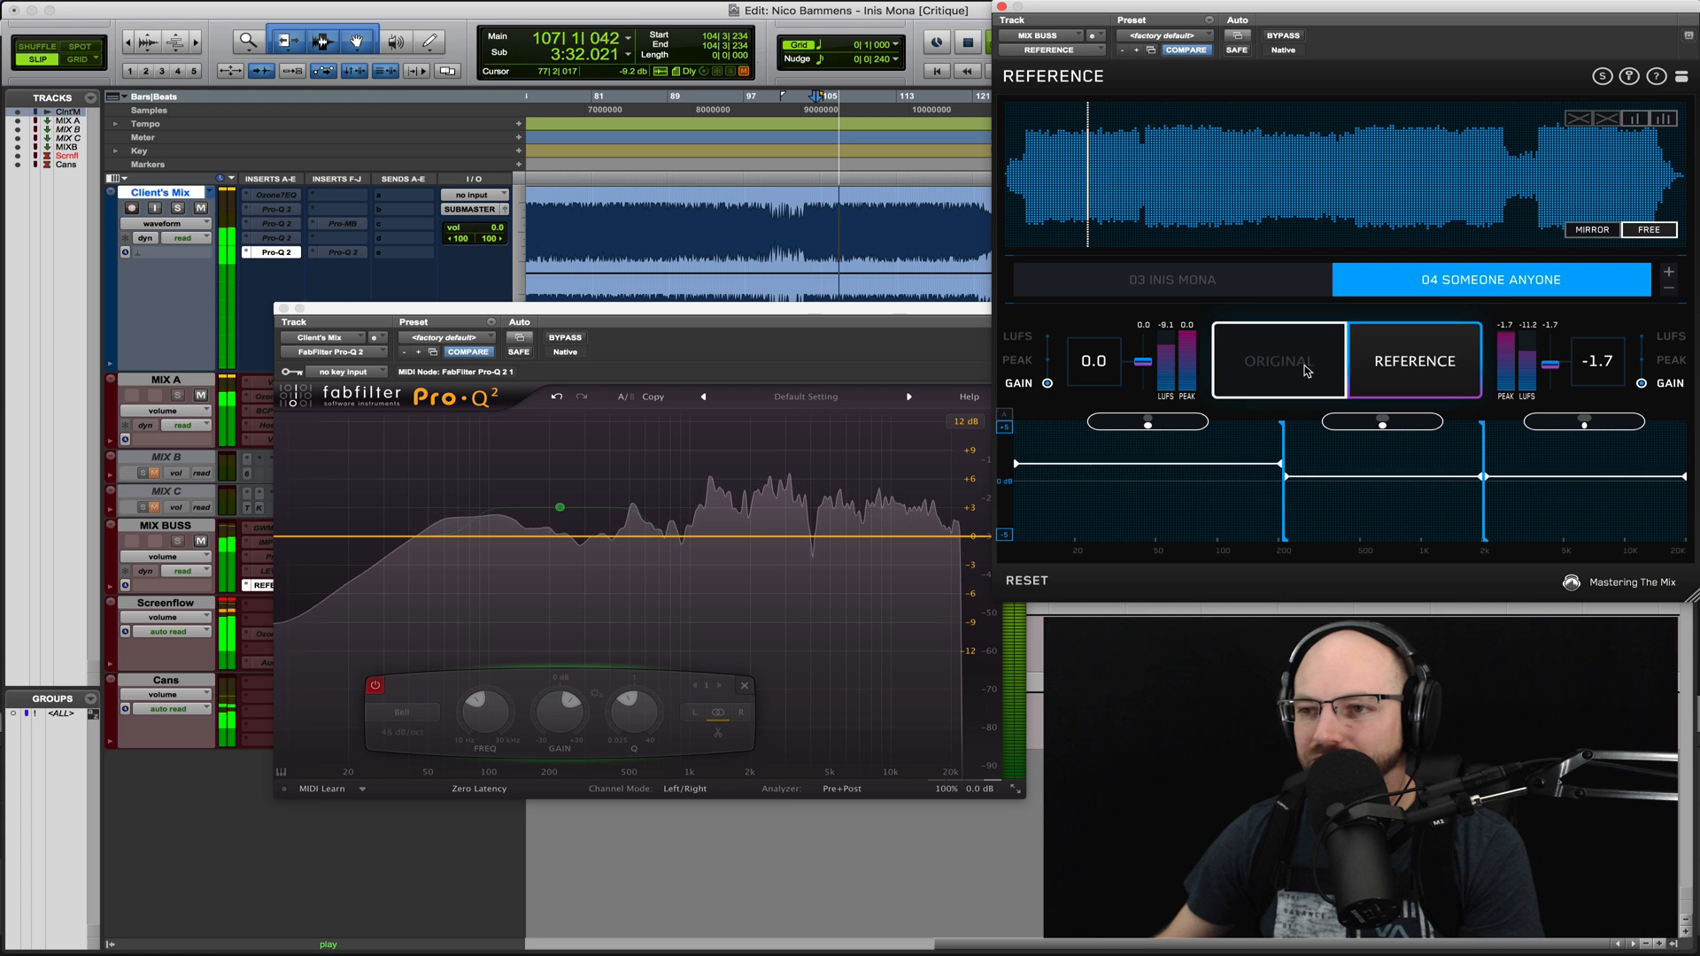
click(1159, 190)
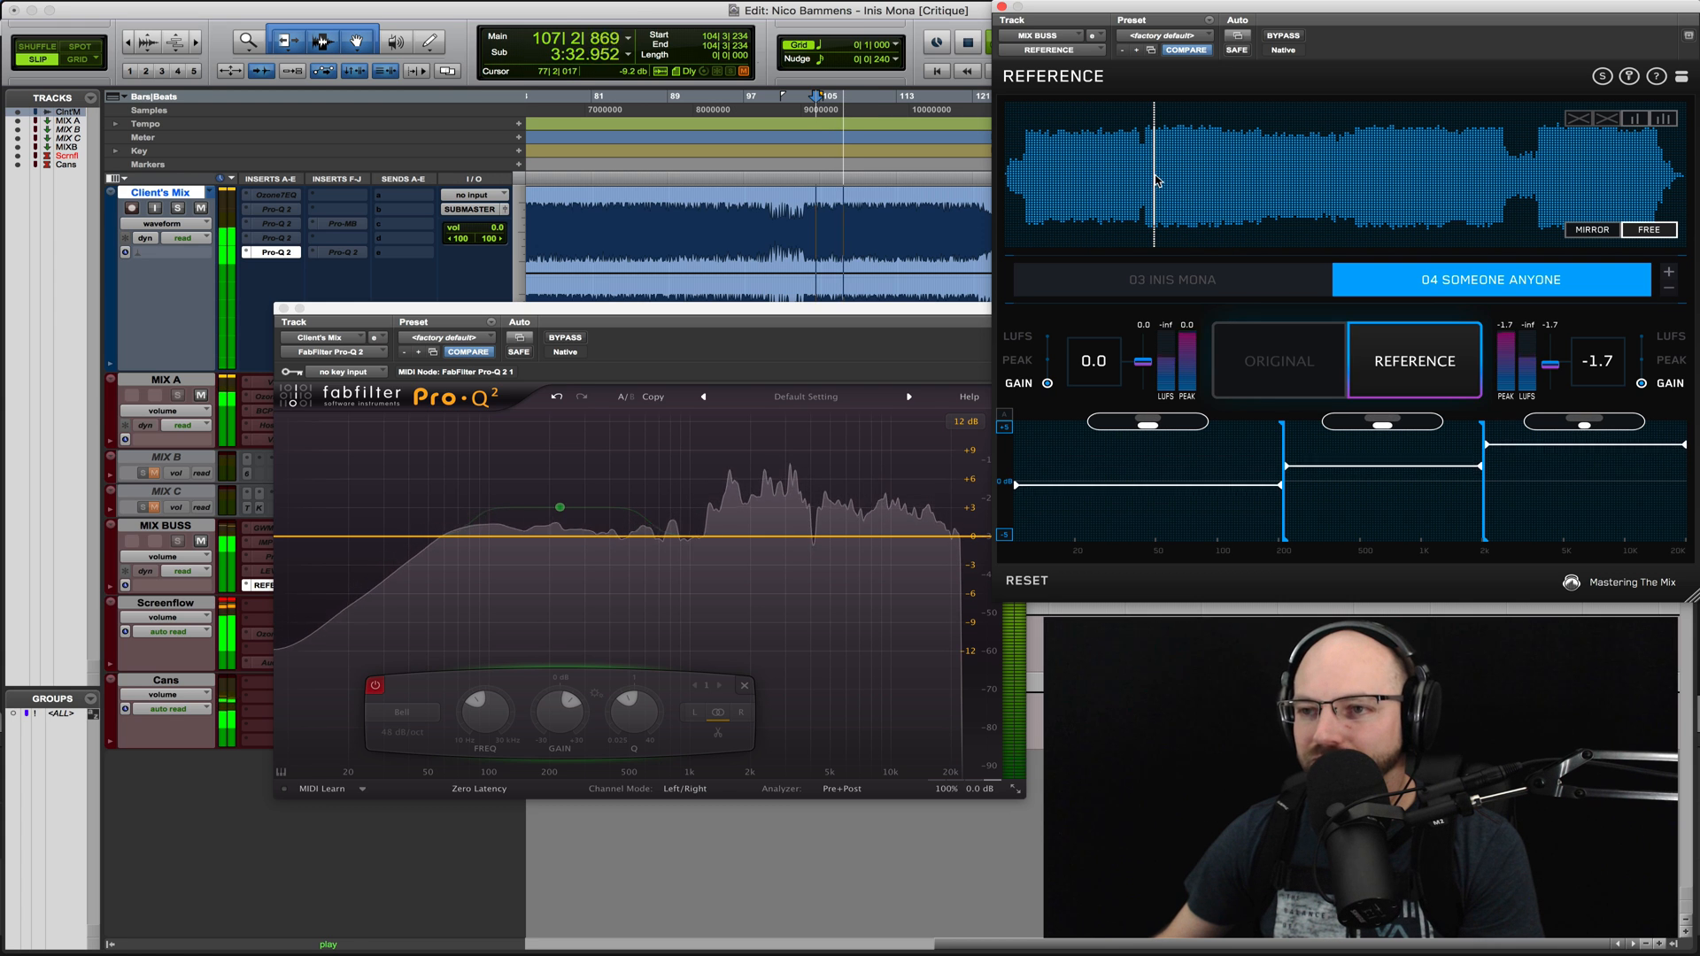
click(1299, 365)
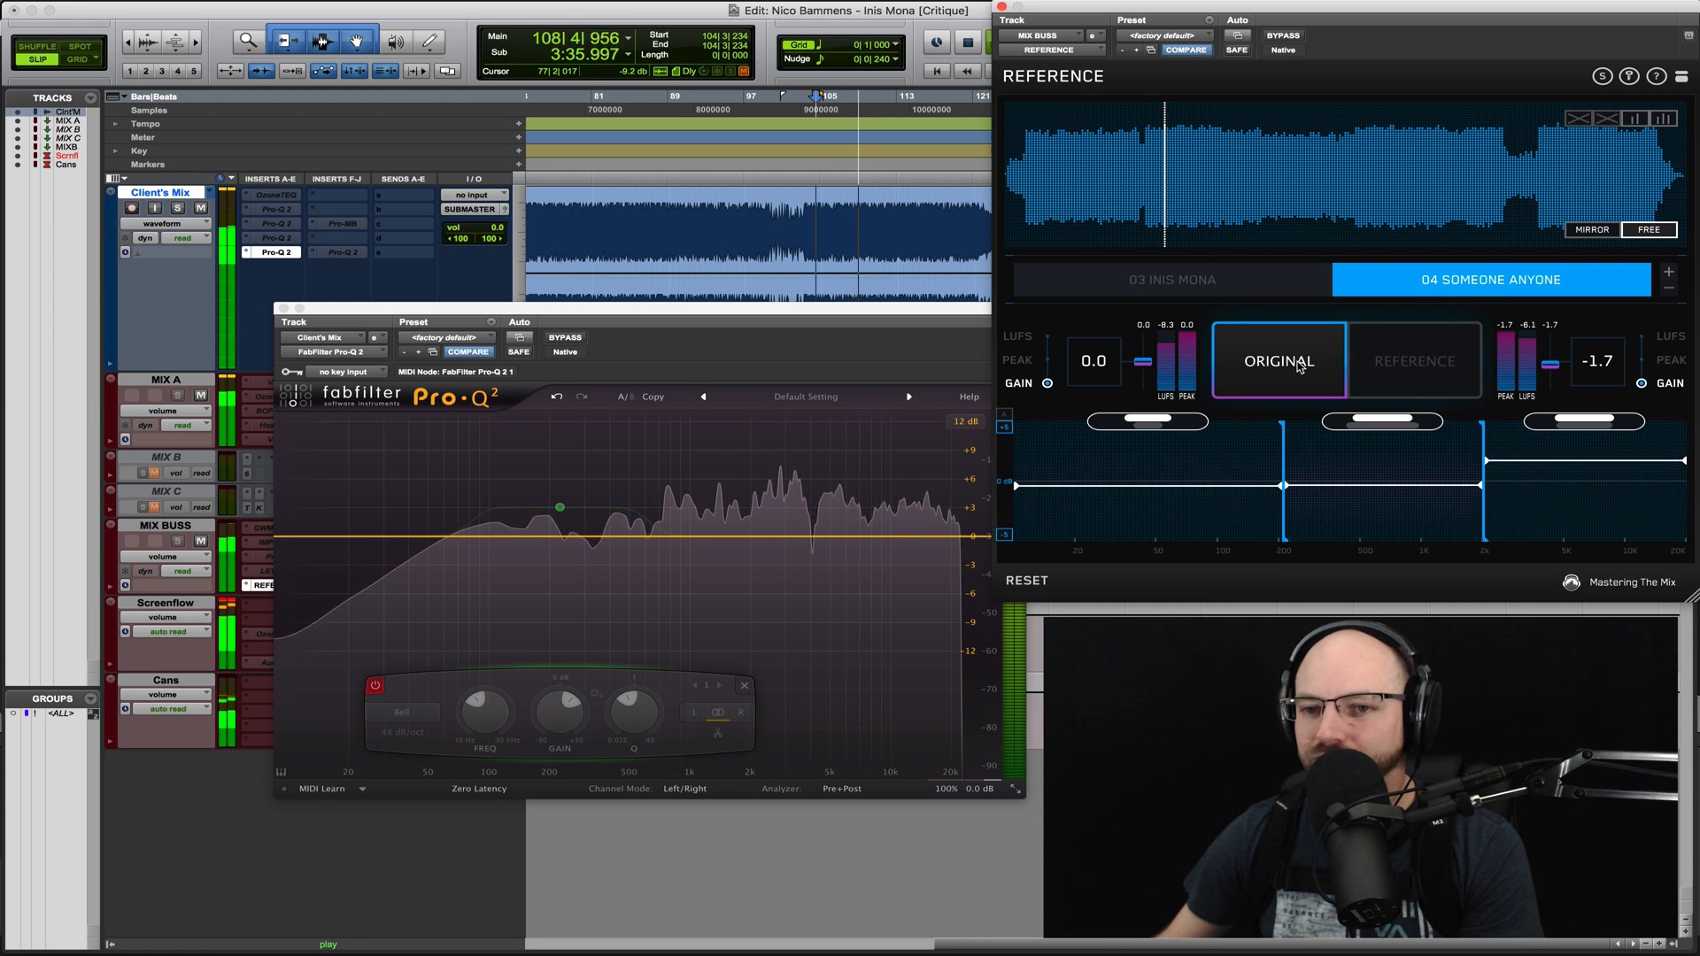
- Add a bell cut of about 4 dB near 9 kHz in the Client's Mix Pro-Q 2 during playback
click(896, 553)
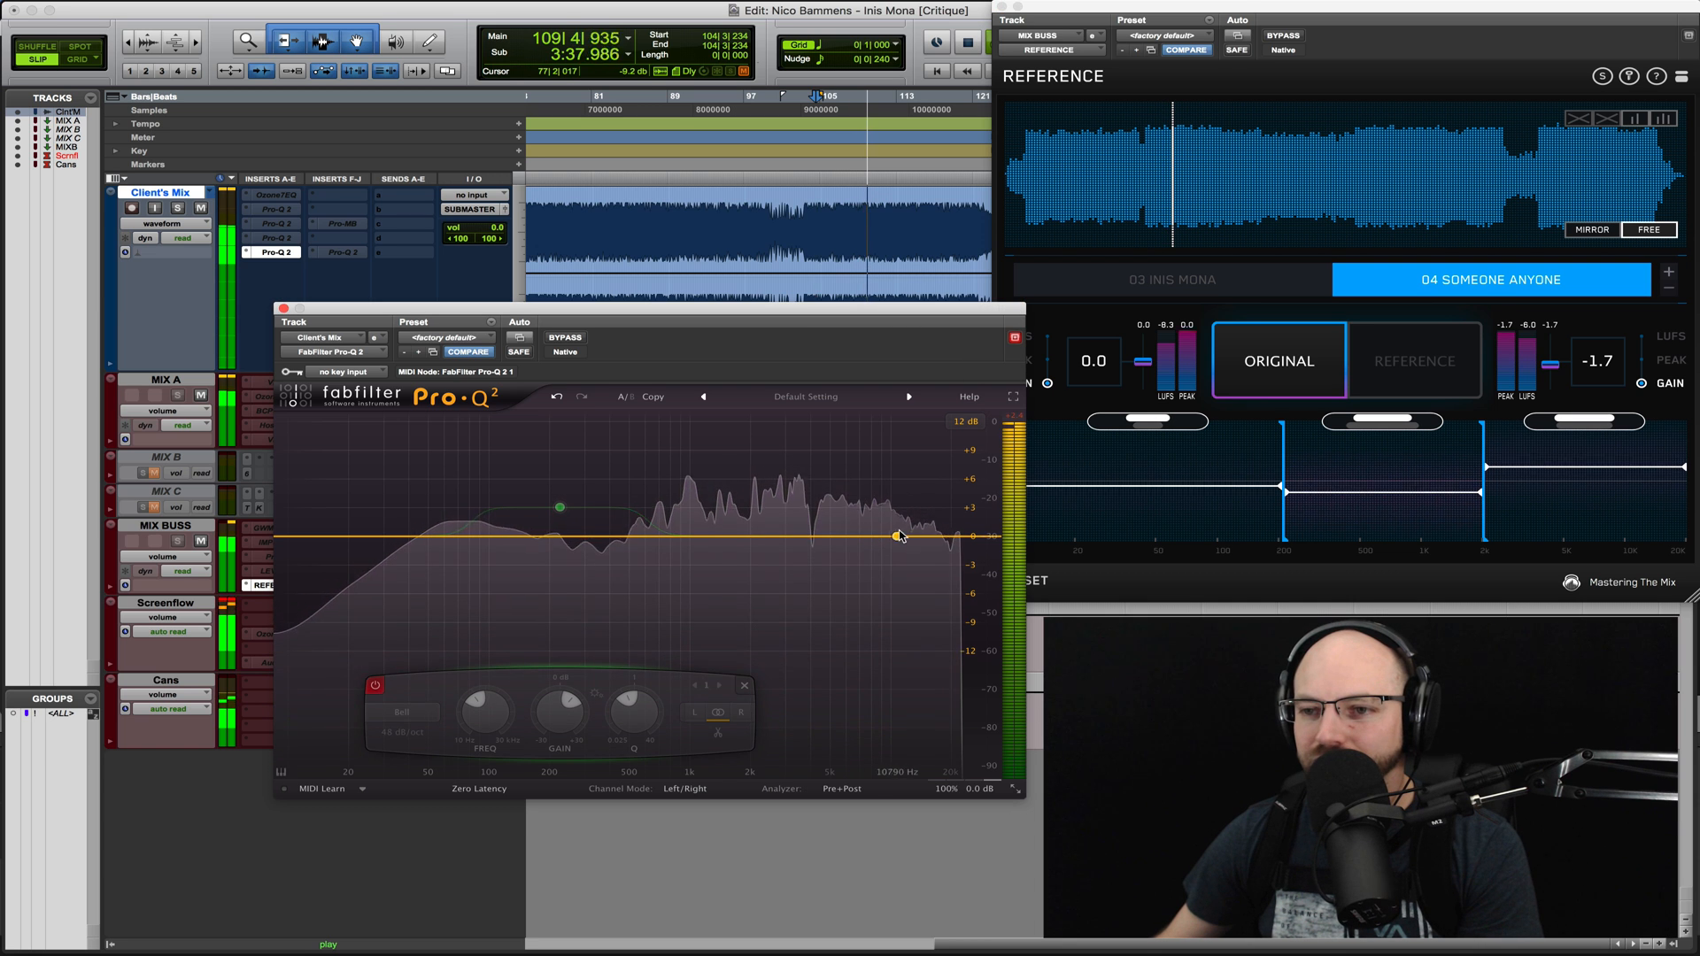
double_click(894, 546)
drag(895, 546, 881, 573)
scroll(878, 565, up, 3)
- Add a bell boost of about 1.85 dB near 880 Hz and switch the EQ's channel mode to Mid/Side
double_click(709, 519)
drag(709, 519, 678, 518)
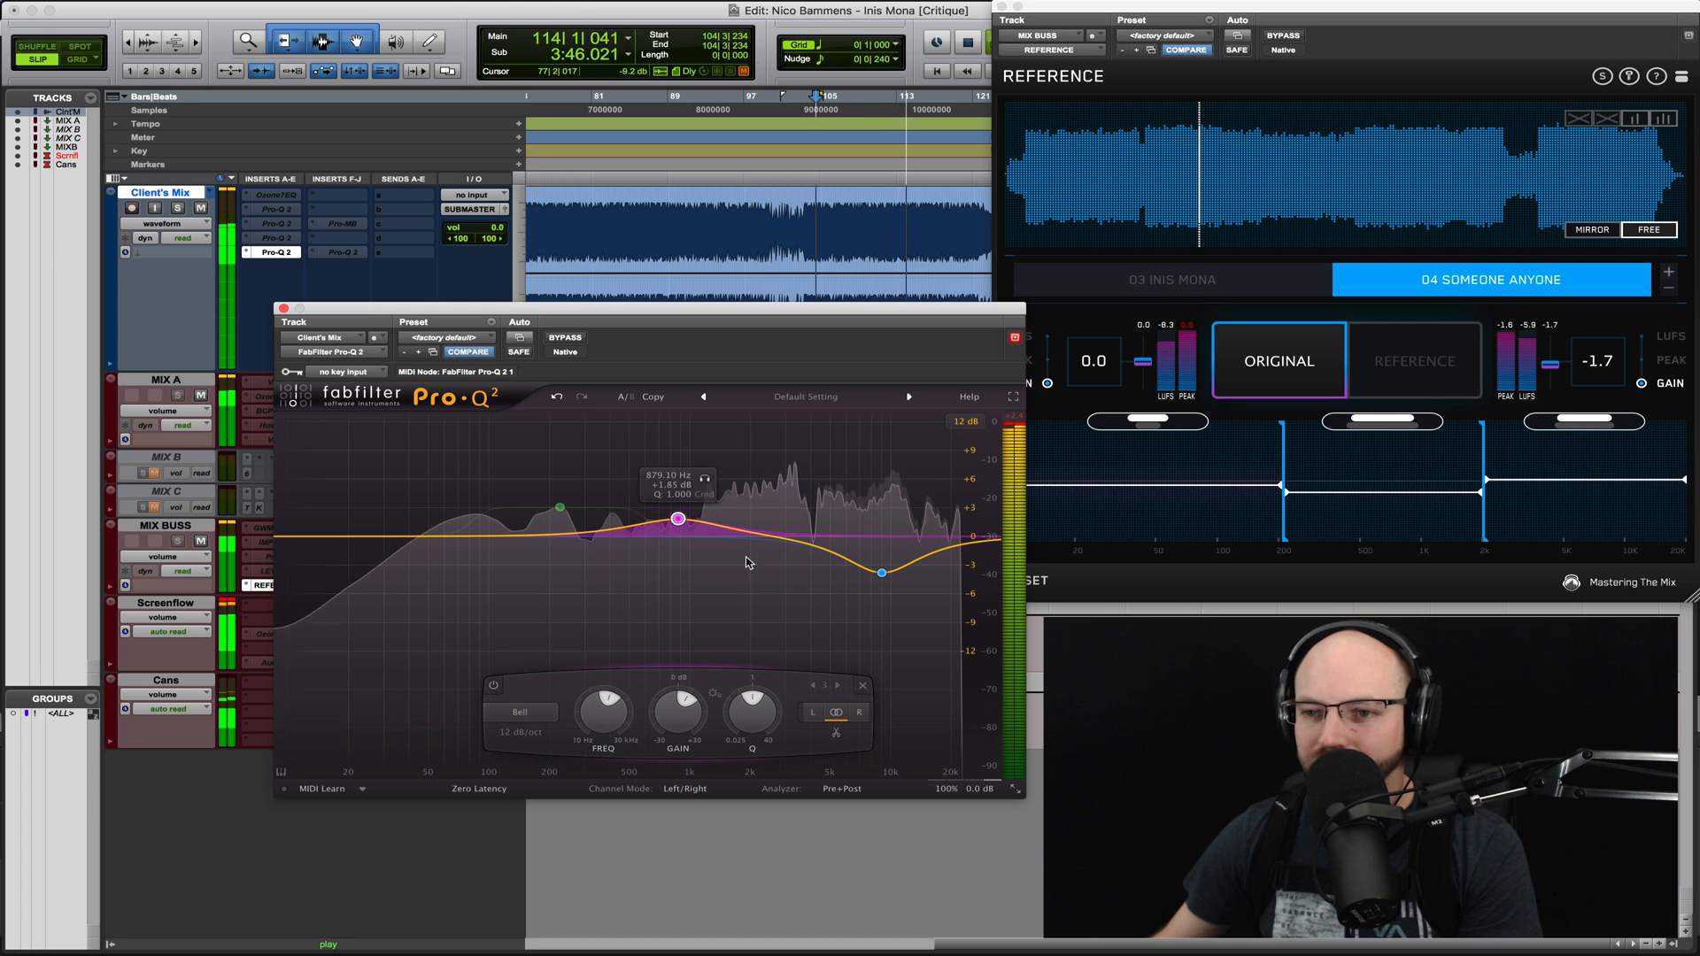
right_click(678, 519)
mouse_move(841, 571)
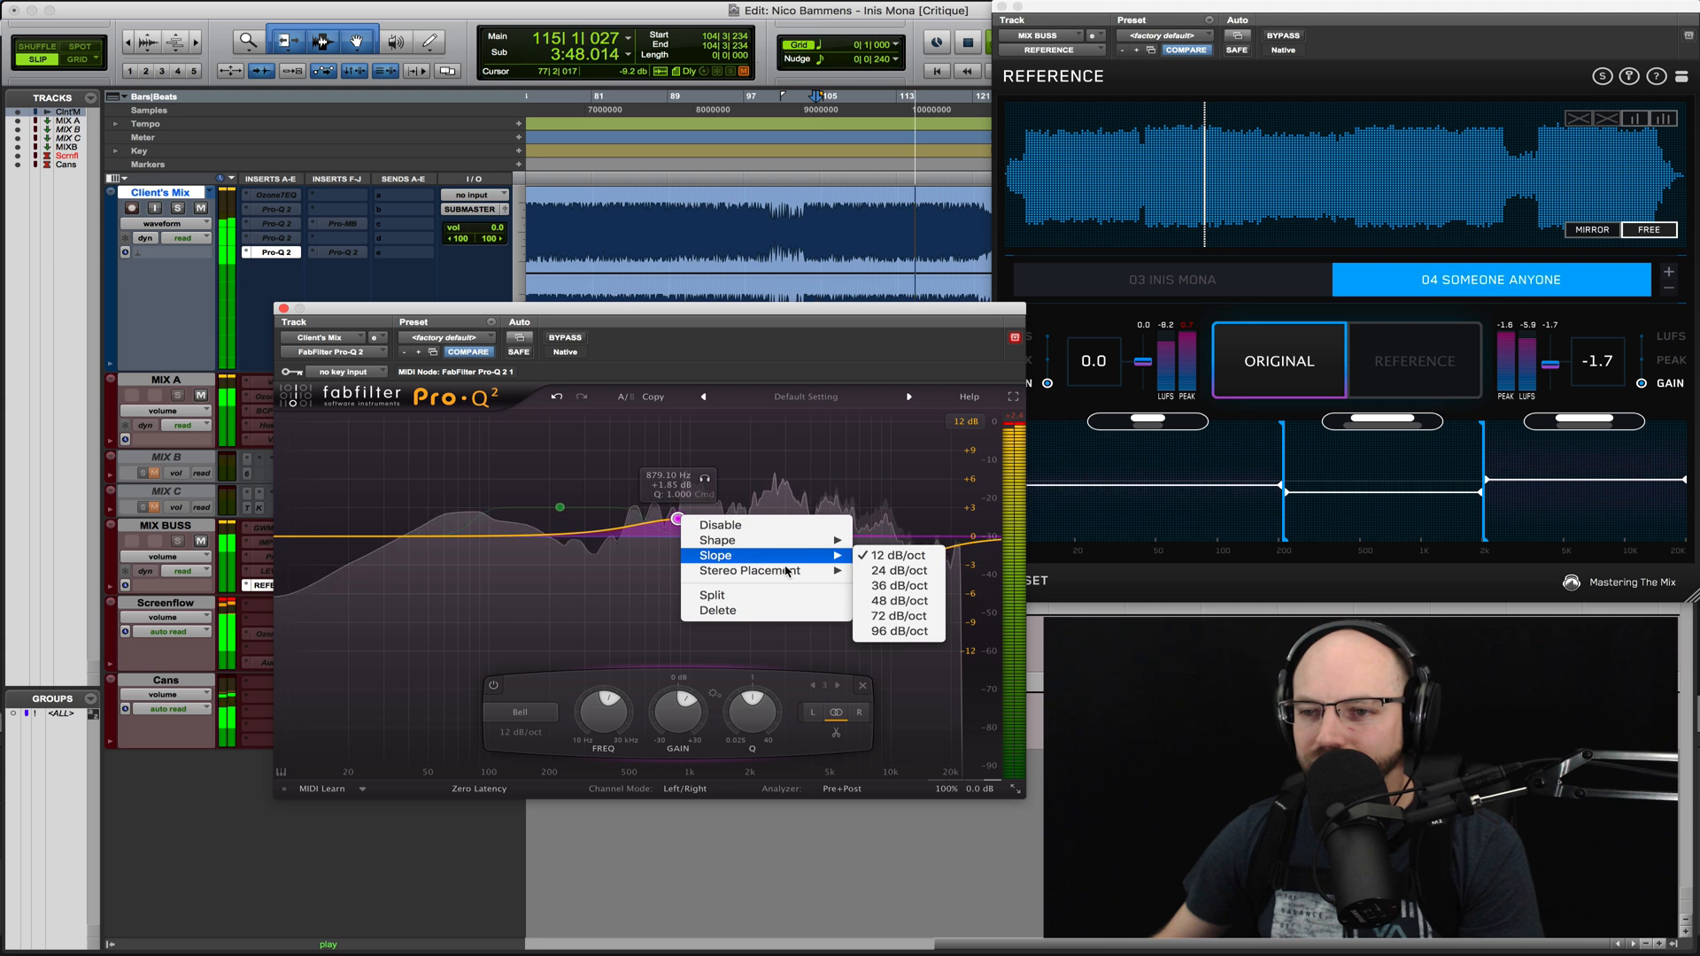
click(722, 770)
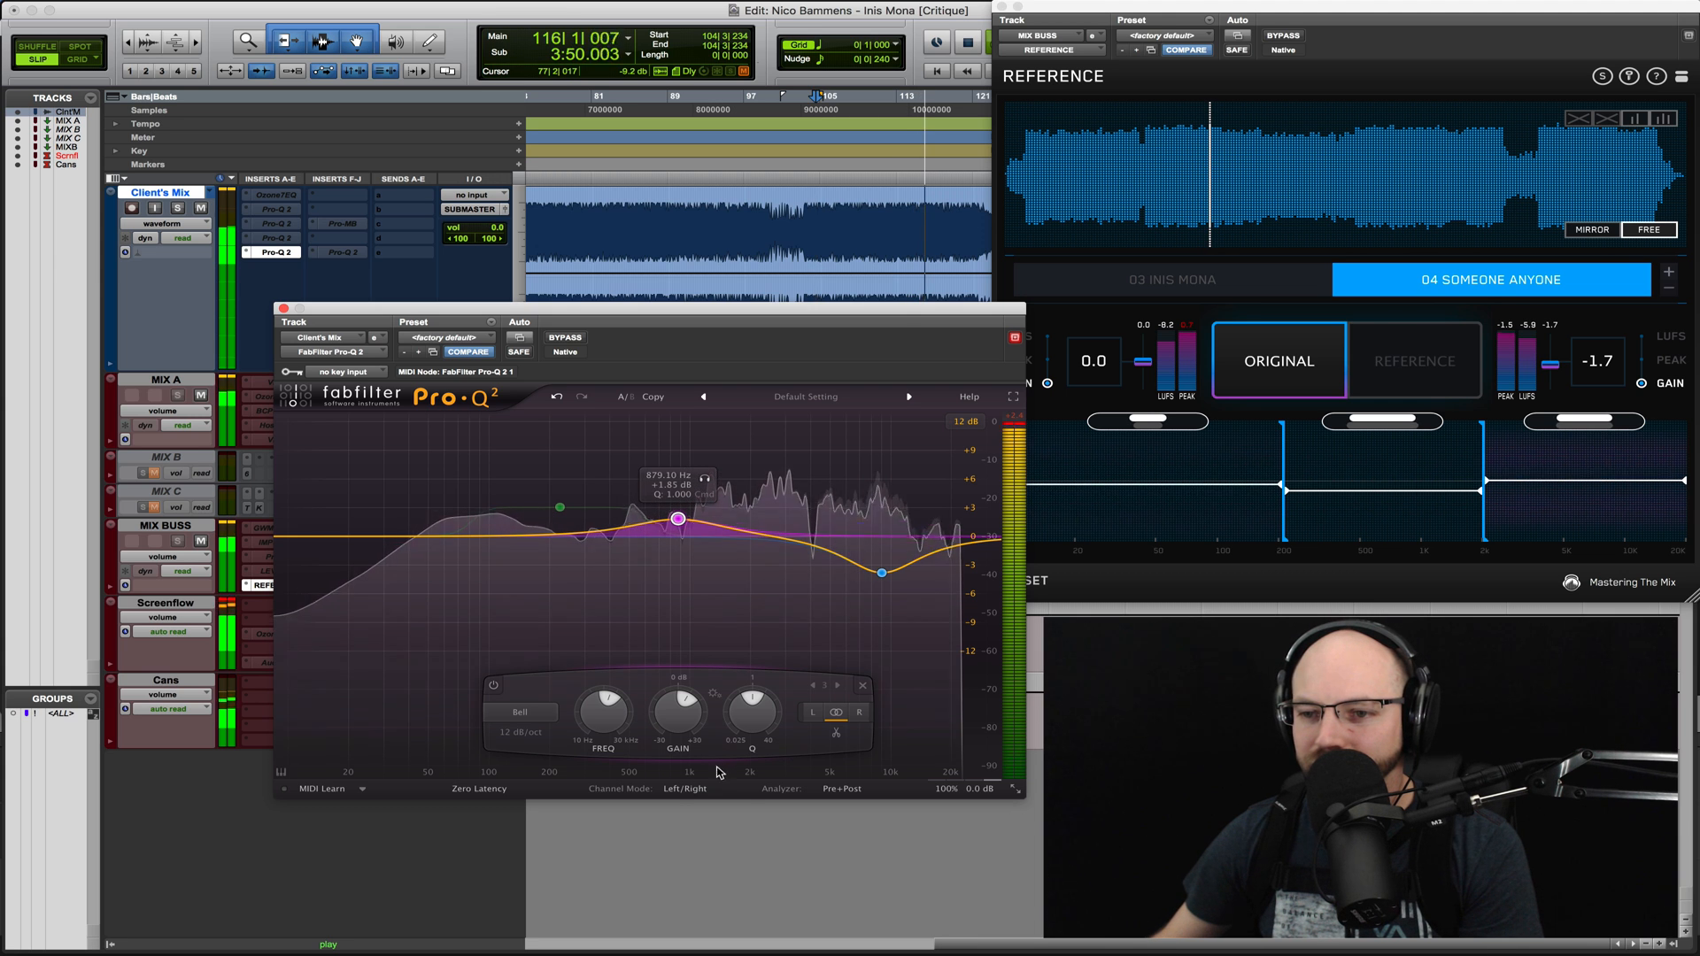
click(688, 790)
click(698, 824)
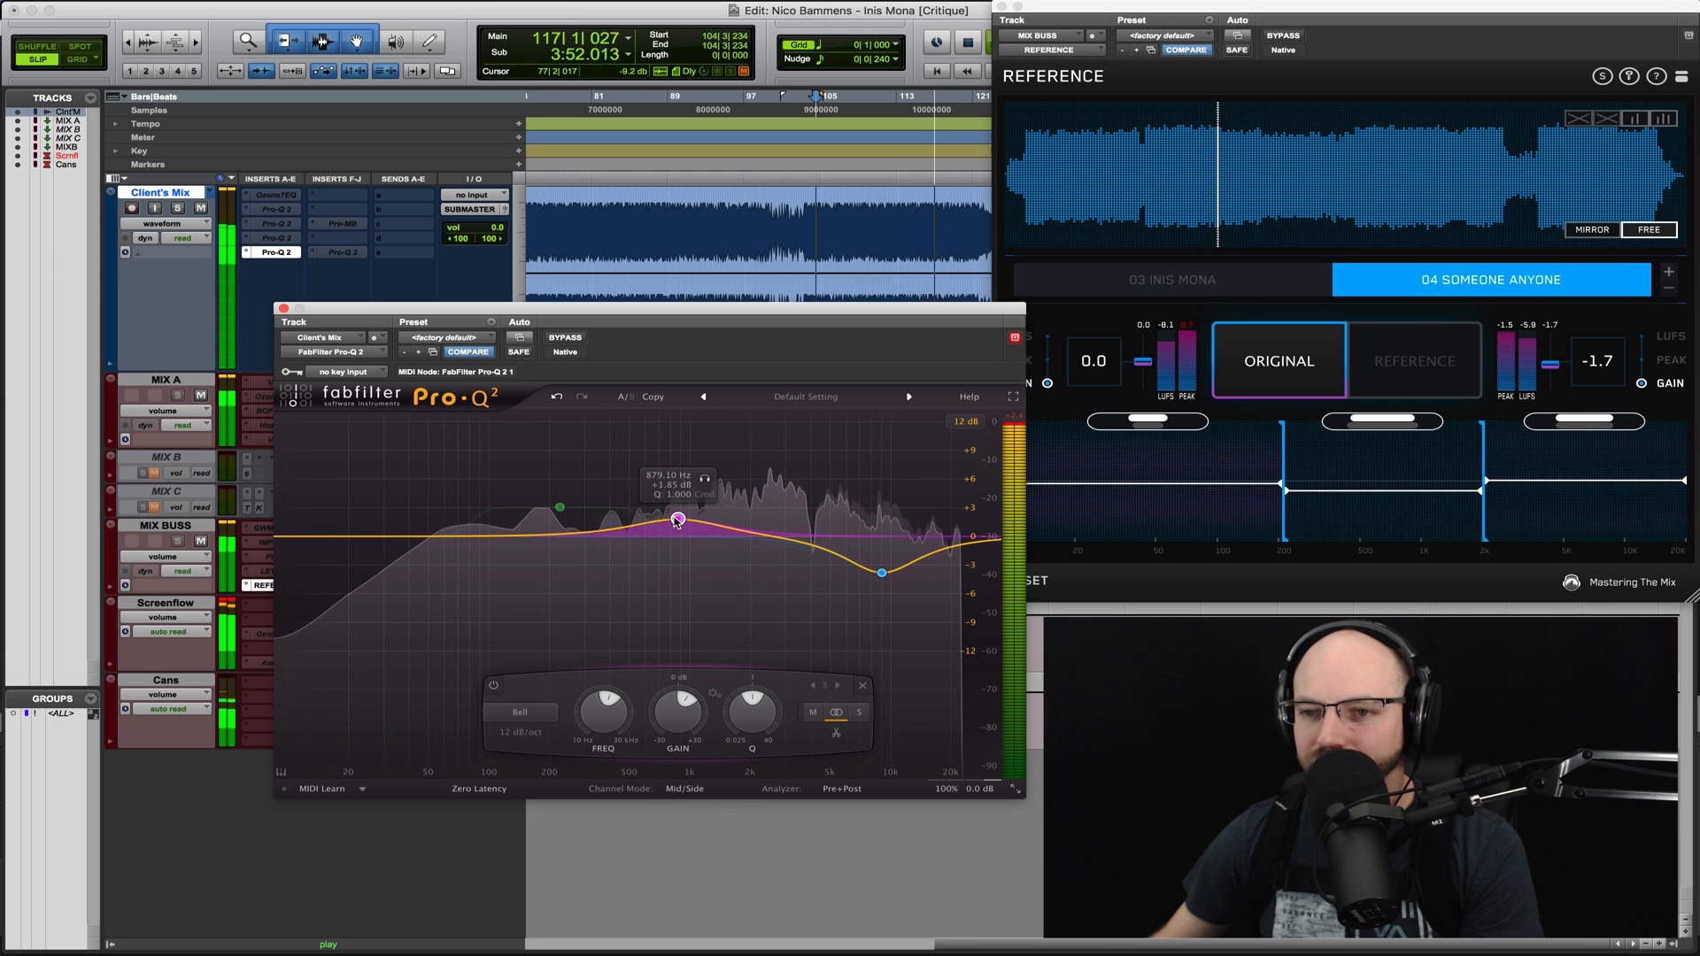
- Make the new bell side-only at about +2.7 dB near 980 Hz, and re-enable the low-mid bell at about +2.3 dB near 232 Hz
right_click(678, 520)
click(877, 588)
mouse_move(678, 519)
mouse_down()
mouse_move(682, 478)
mouse_move(682, 529)
mouse_move(691, 508)
mouse_up()
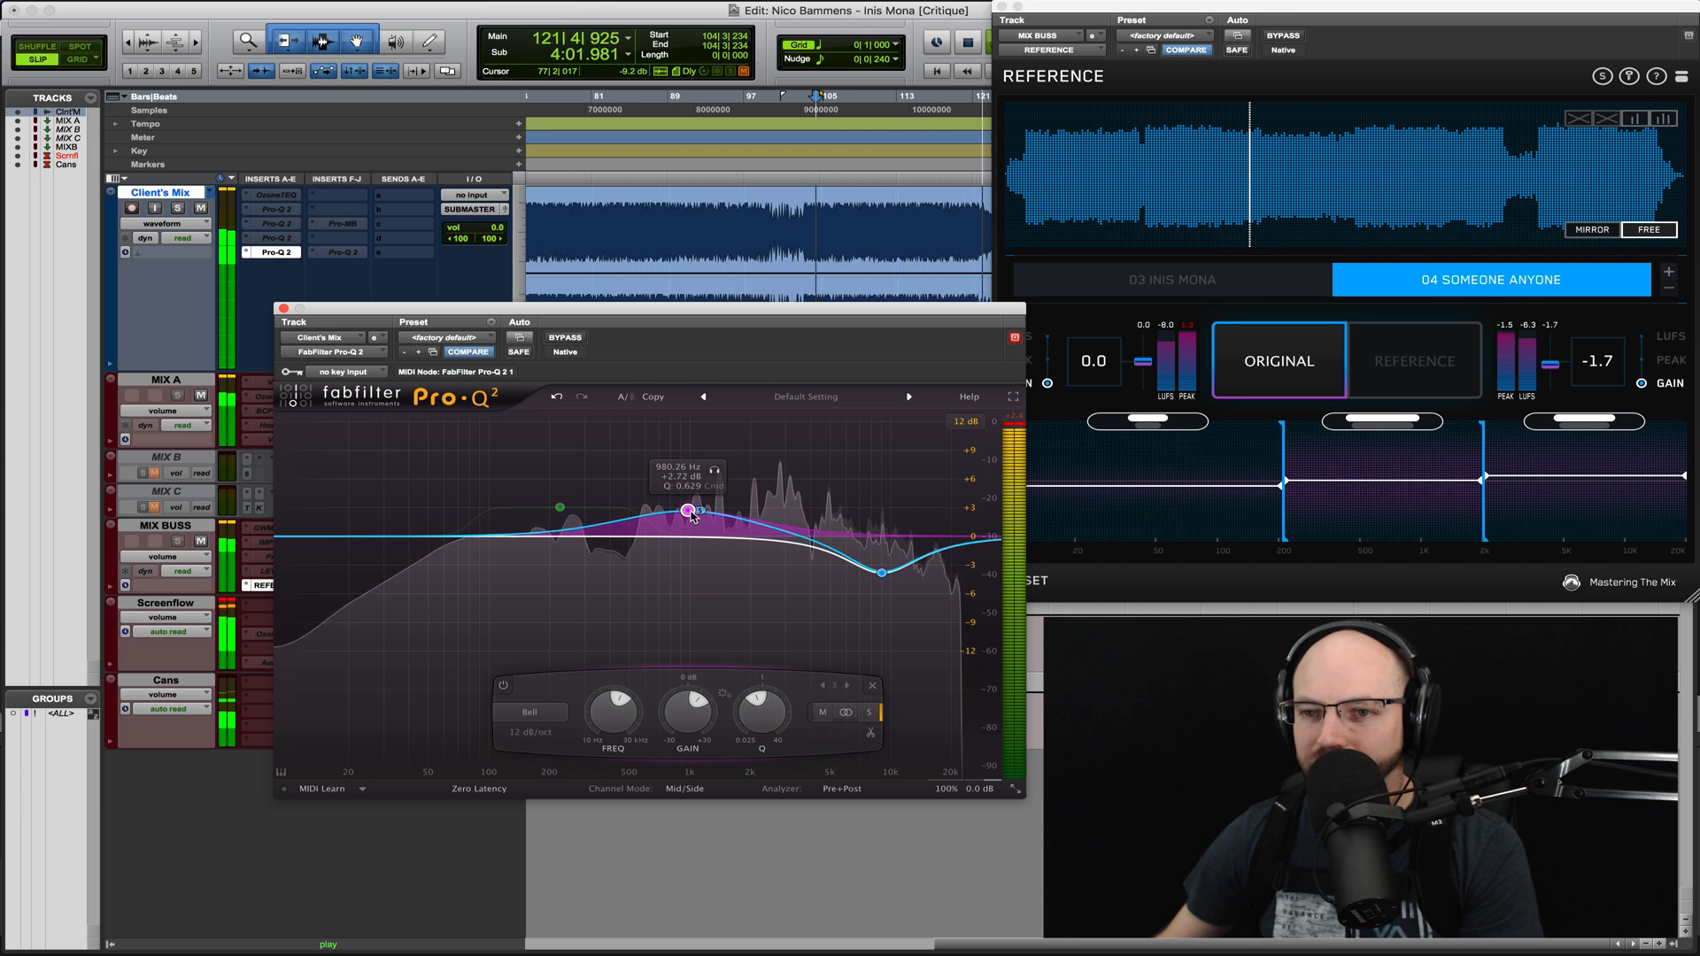
drag(559, 512, 561, 523)
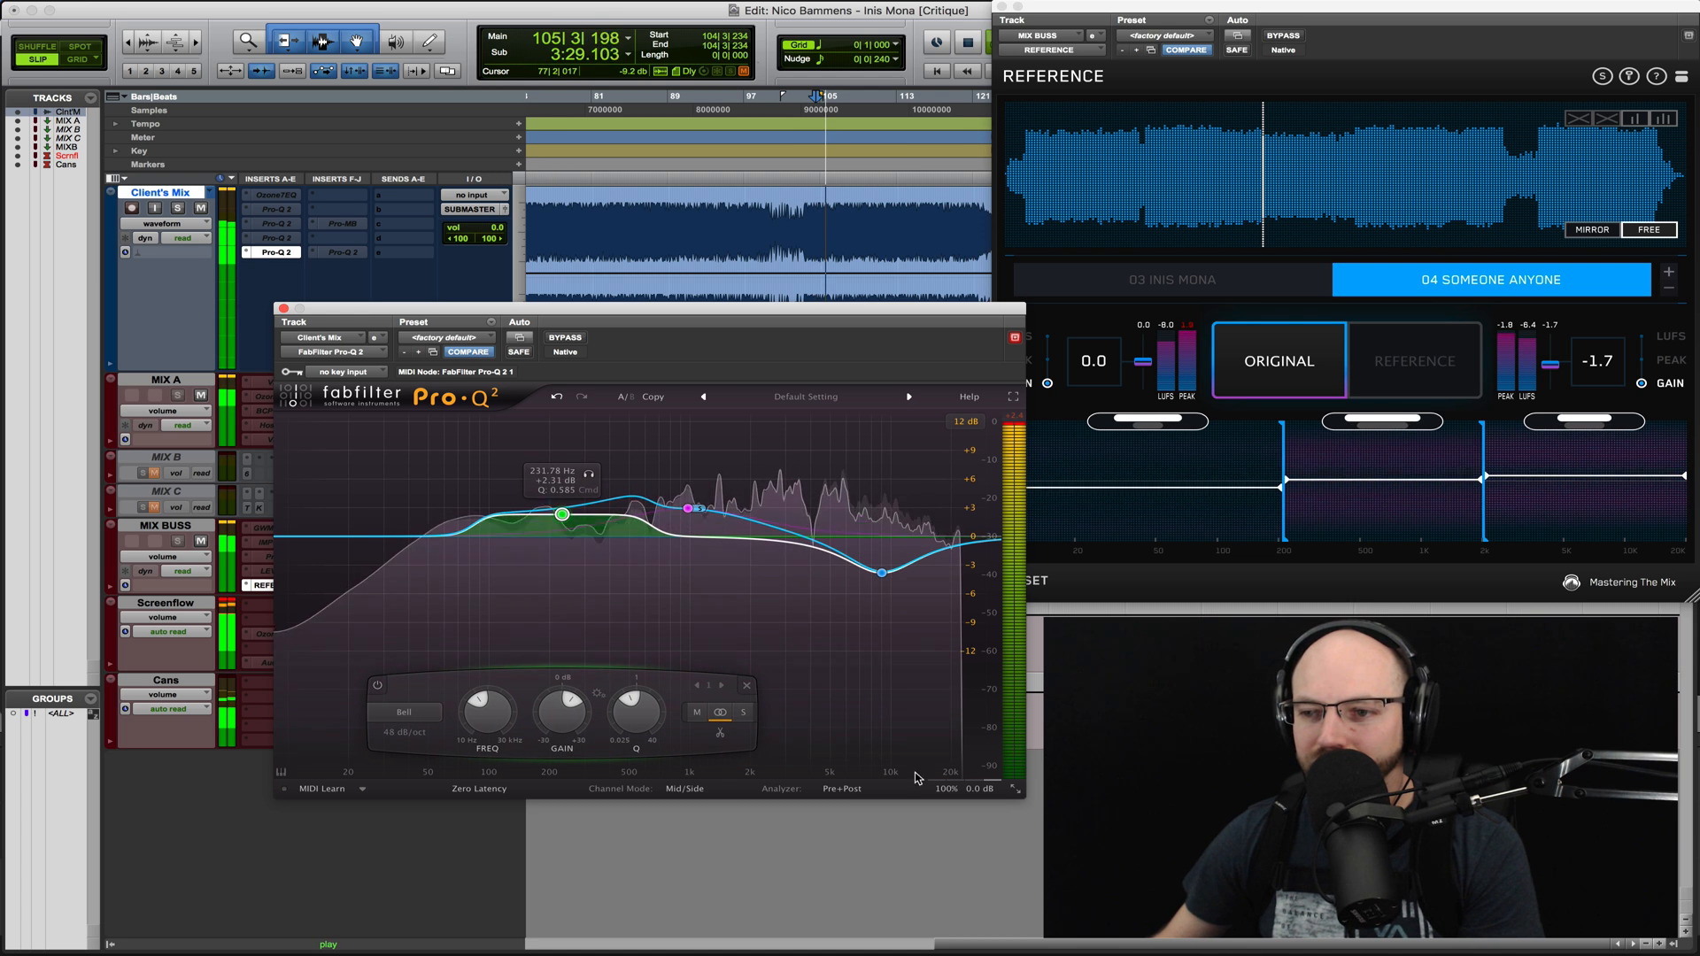
click(974, 773)
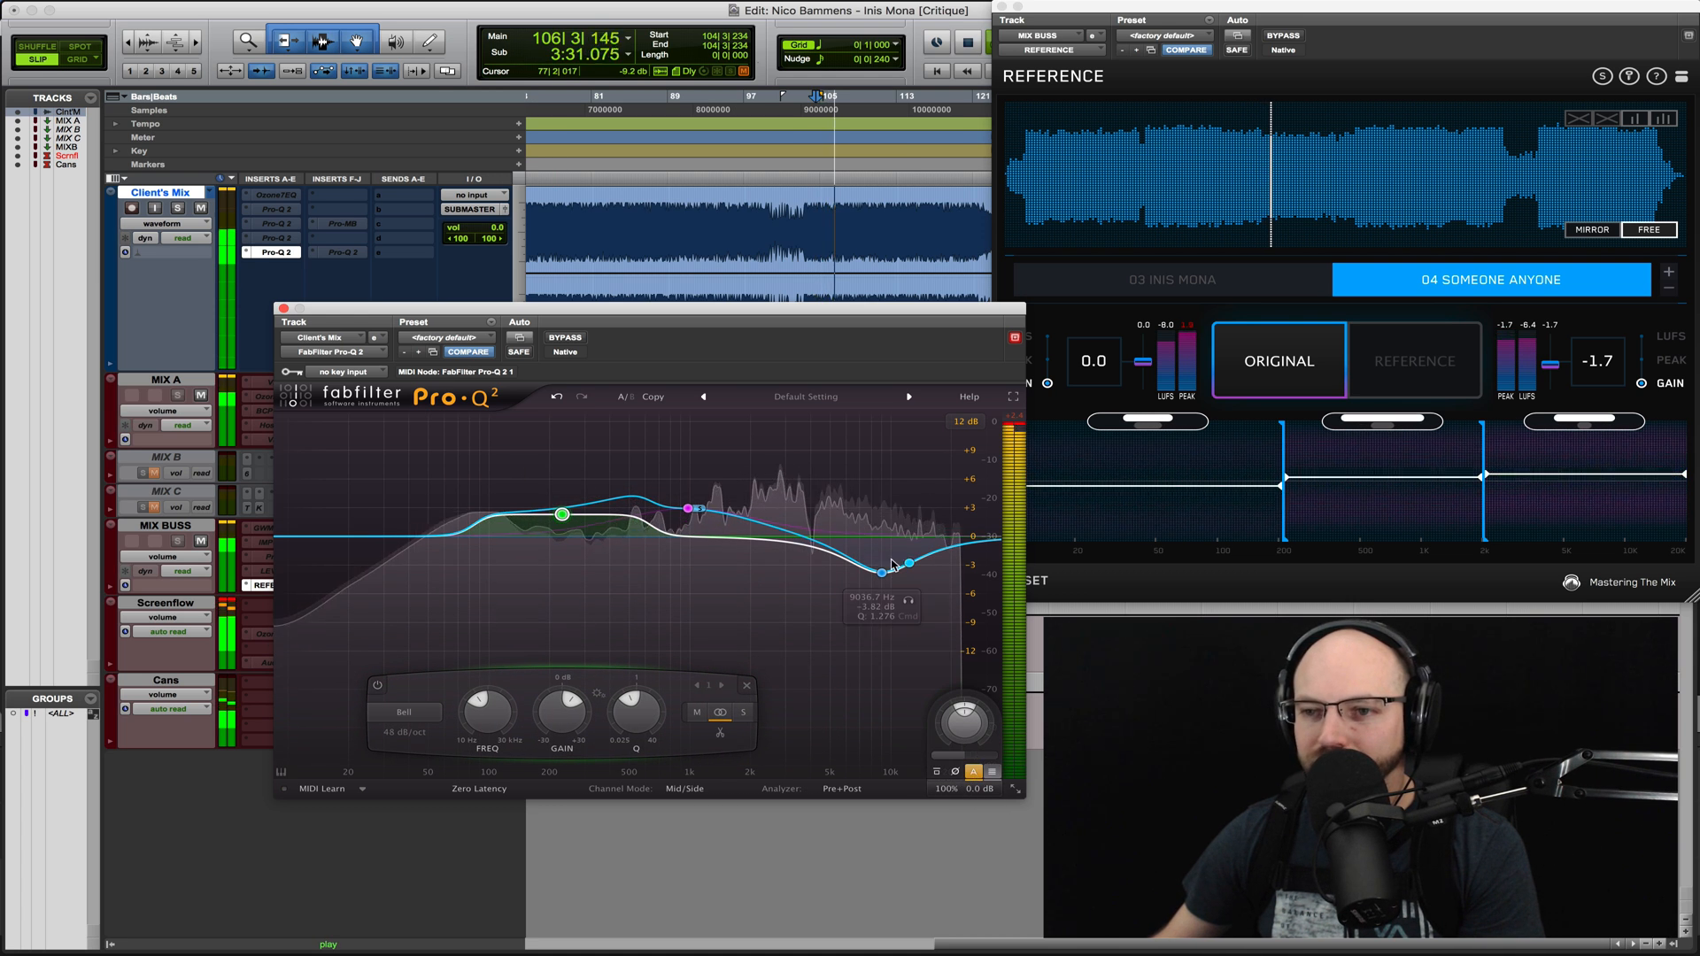
- Bypass the Pro-Q 2 and compare the 04 Someone Anyone and 03 Inis Mona references with the original mix
click(566, 338)
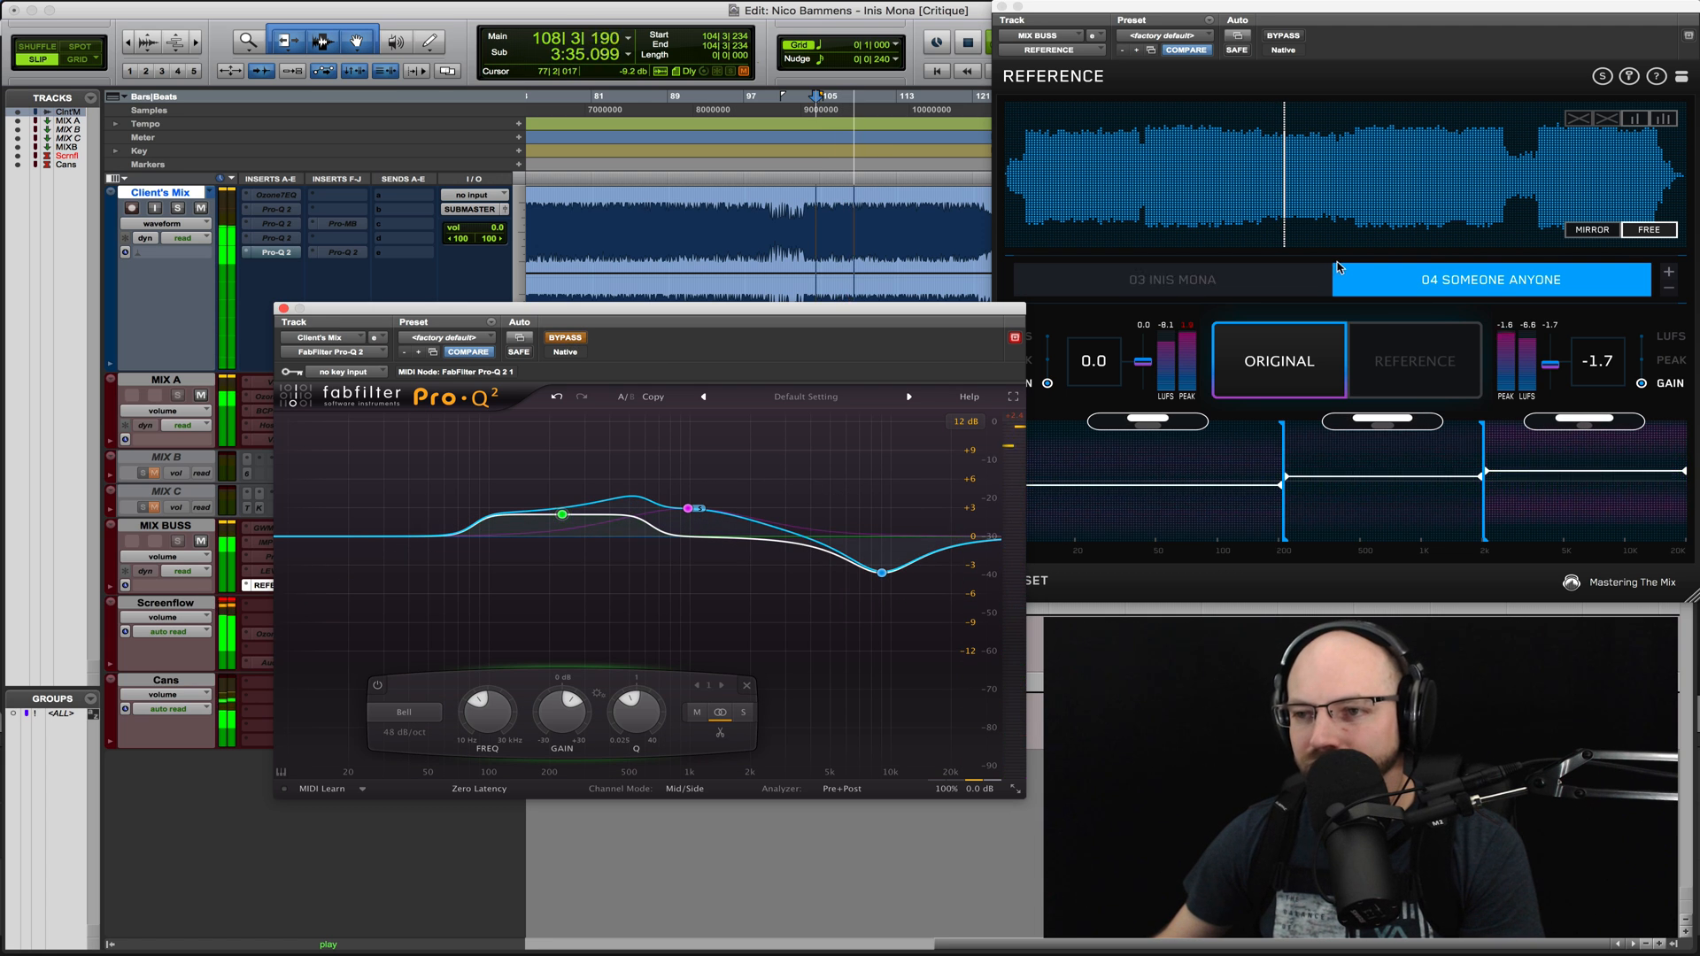
click(1264, 369)
click(1365, 224)
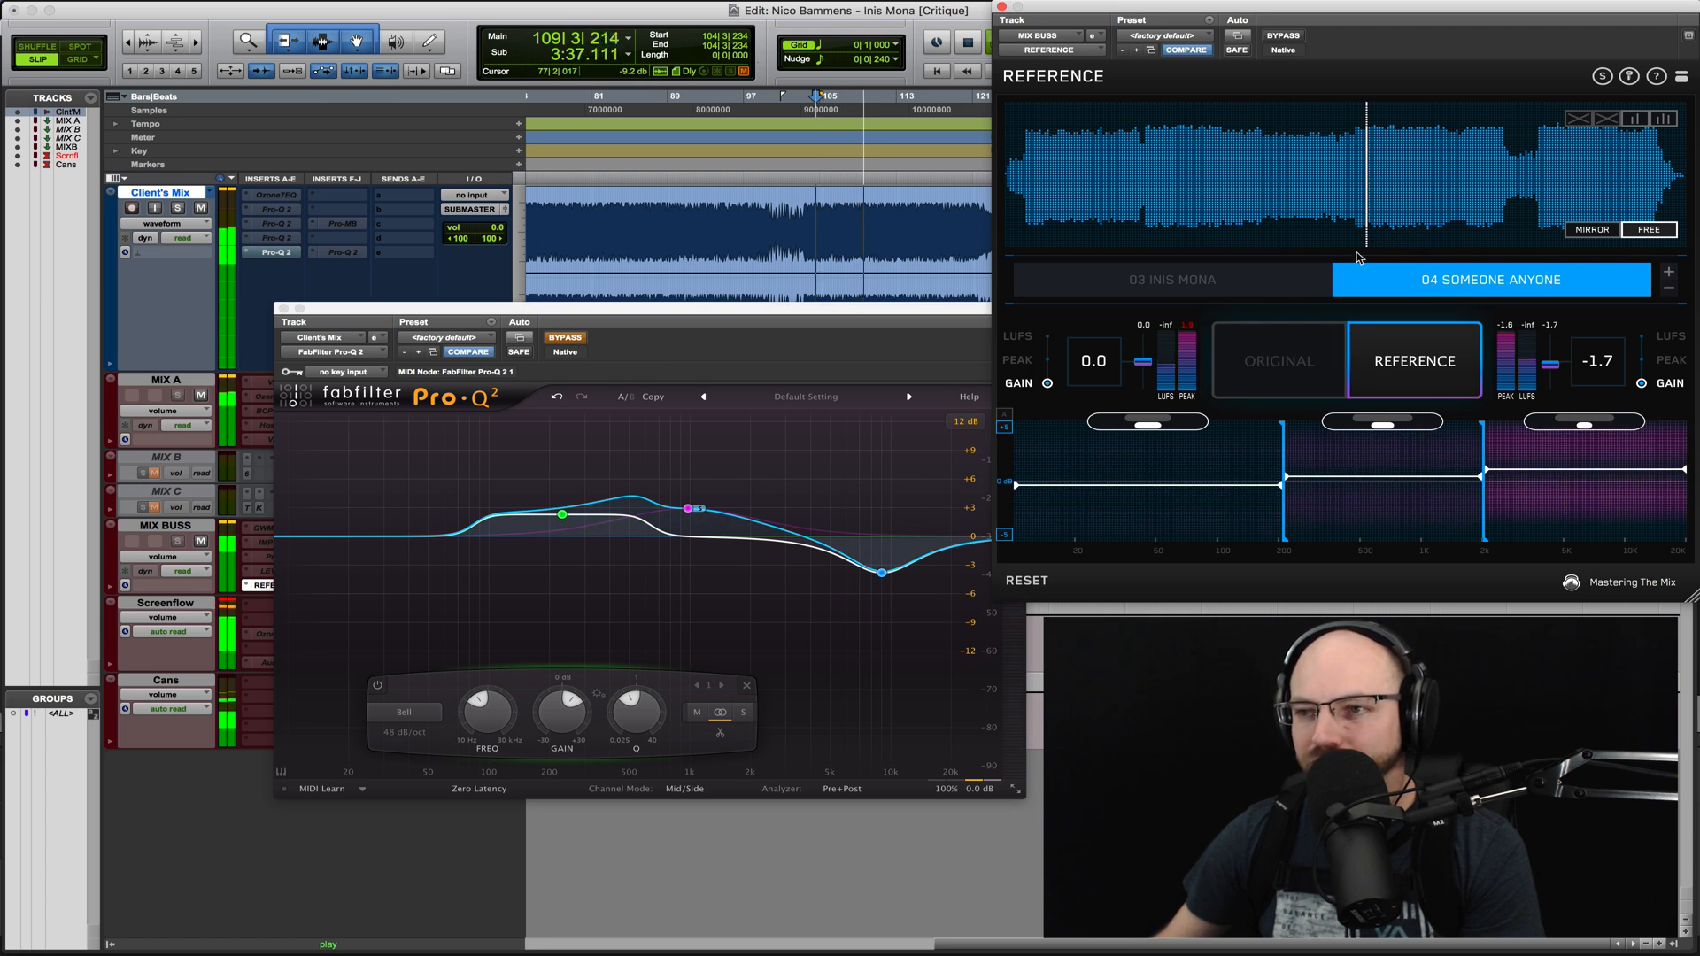
click(1246, 273)
click(1195, 163)
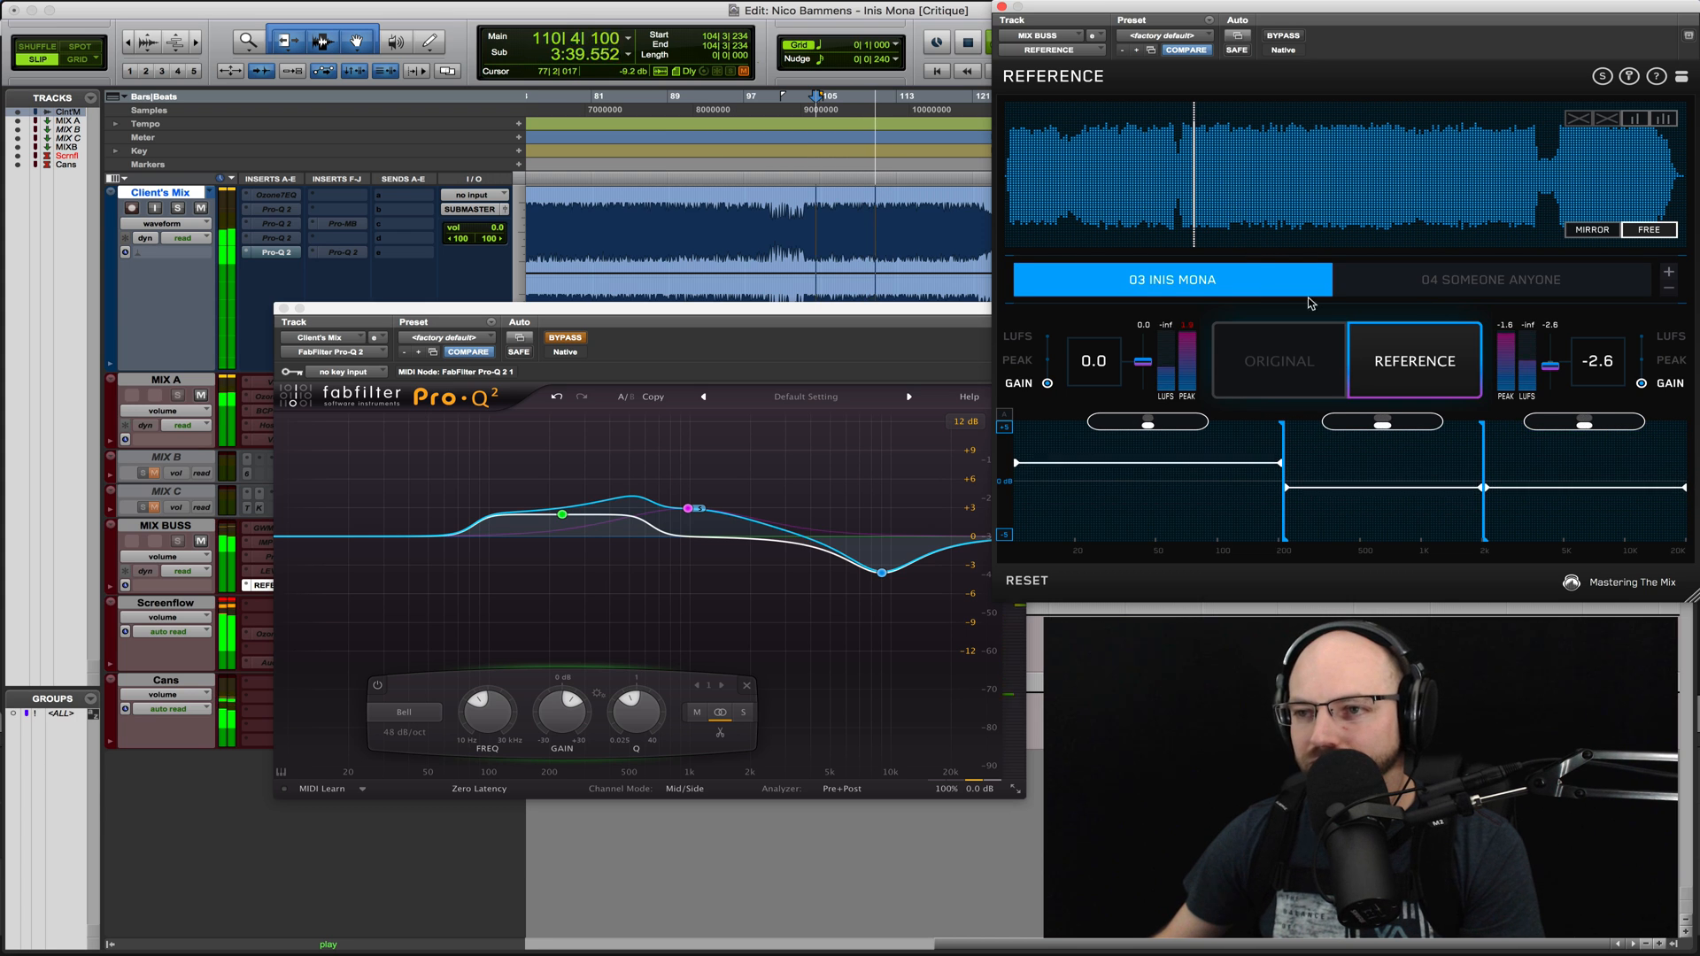
click(1285, 358)
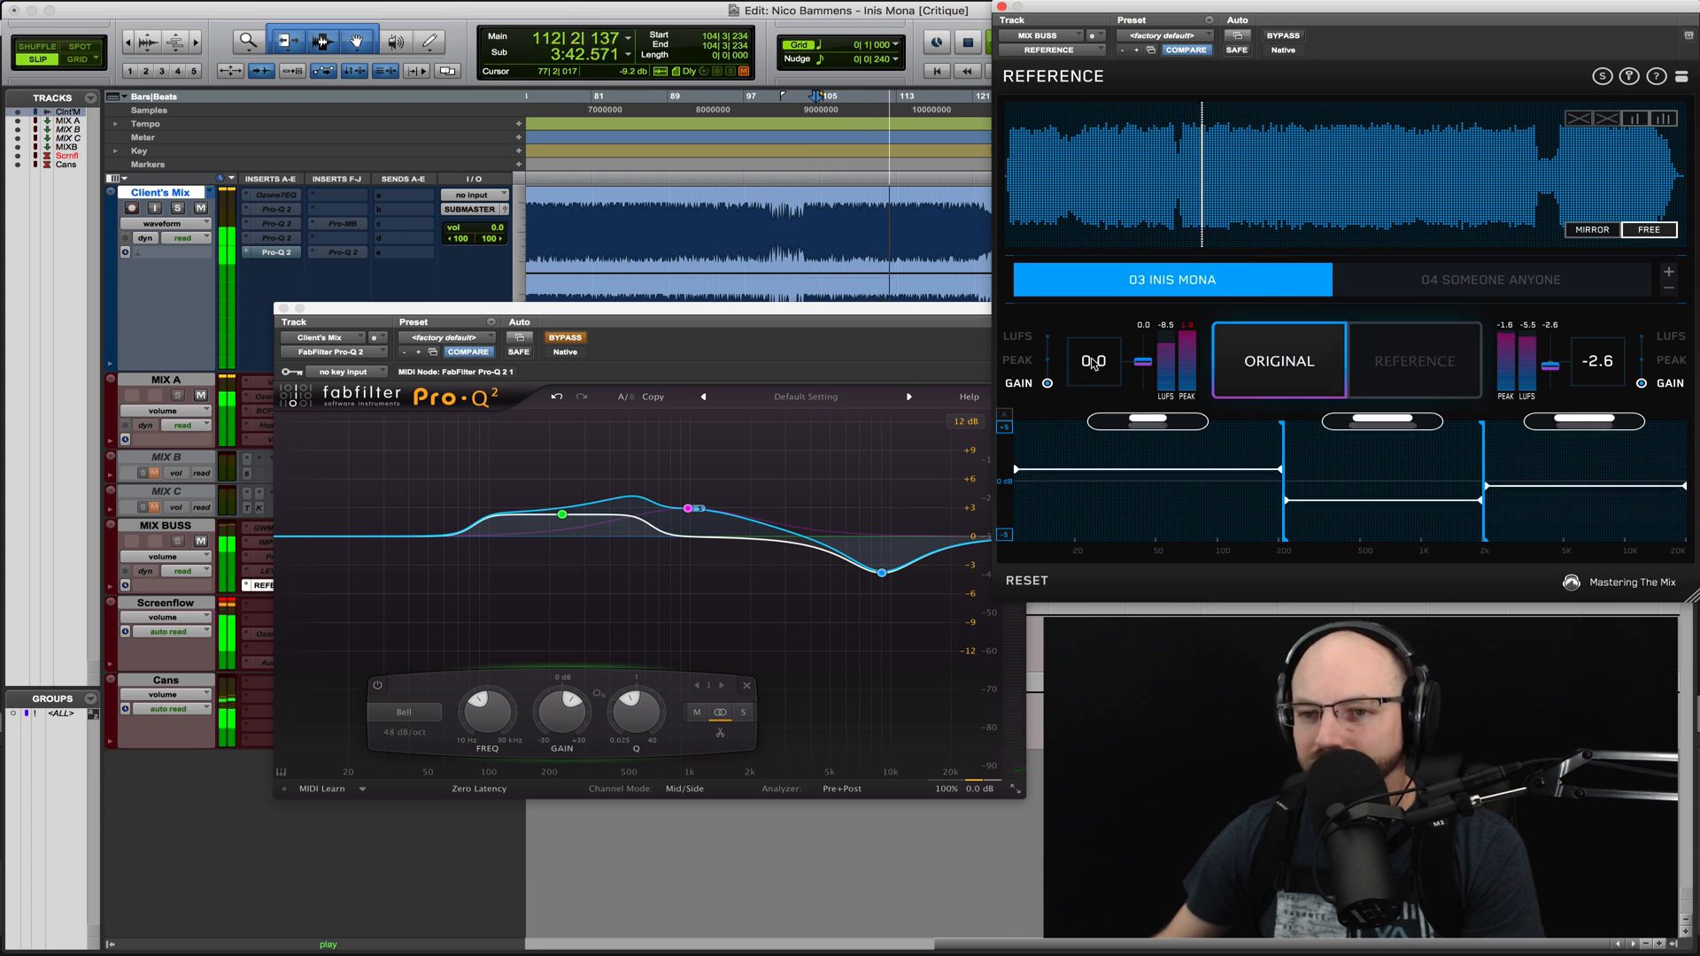
- Reactivate the Pro-Q 2, ease the 9 kHz cut to about 2.7 dB, and reduce the side boost to about 1.8 dB near 1 kHz
click(566, 339)
drag(879, 570, 882, 561)
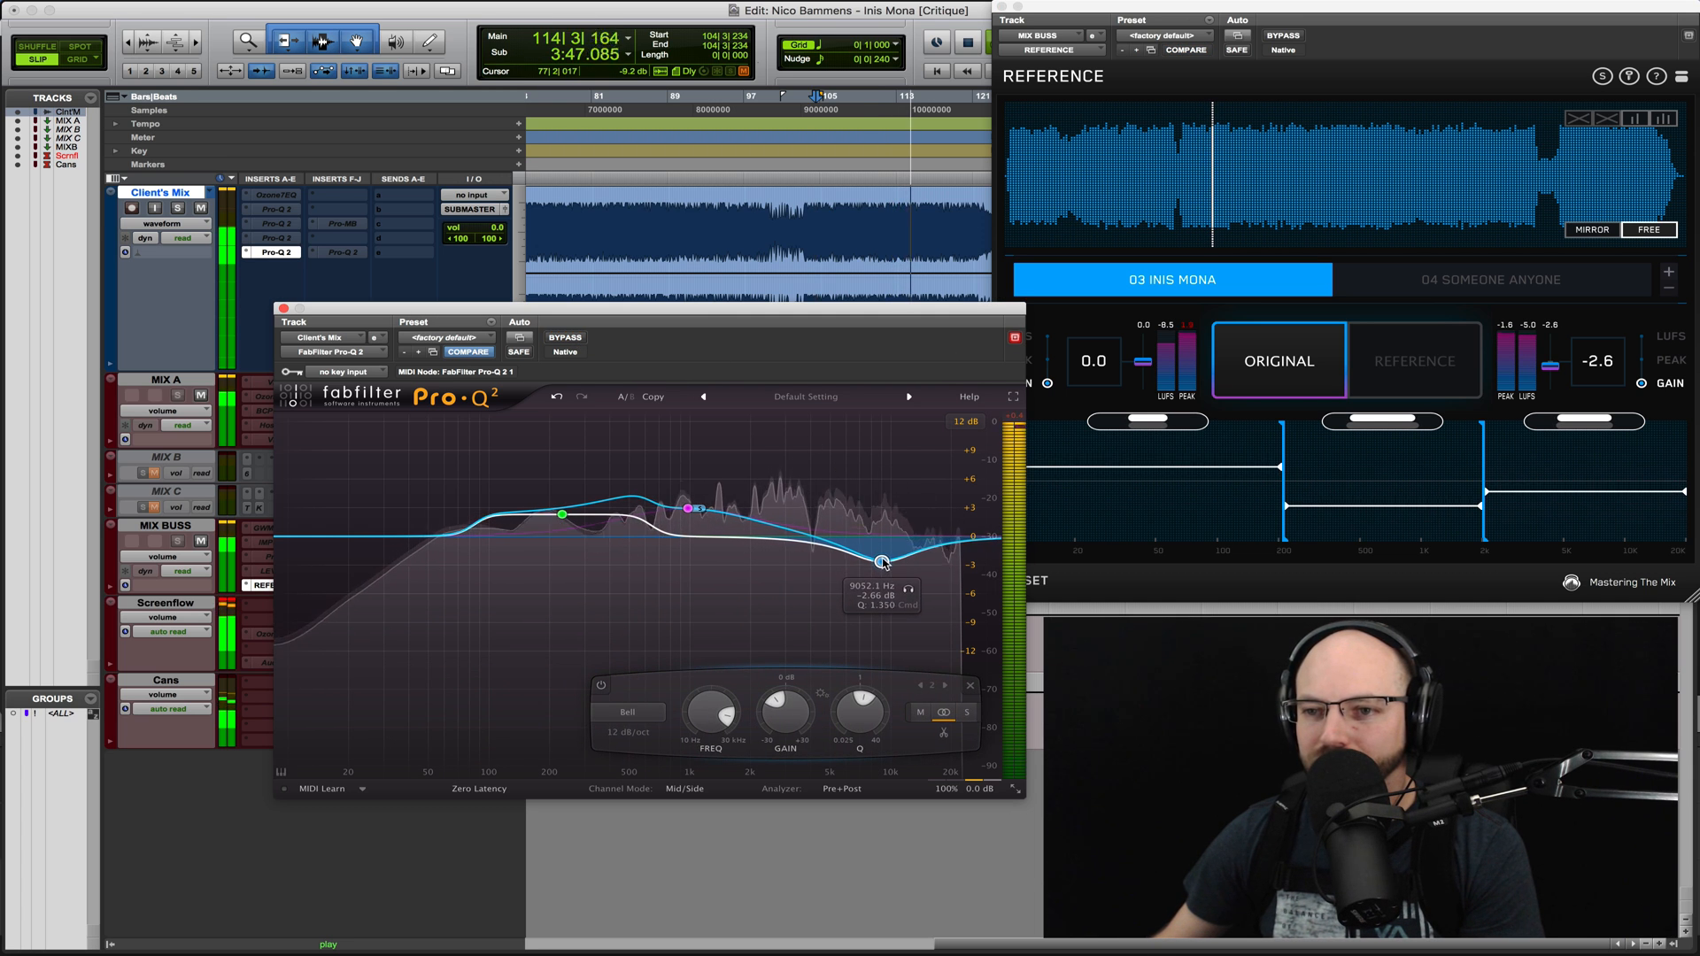
drag(688, 509, 690, 519)
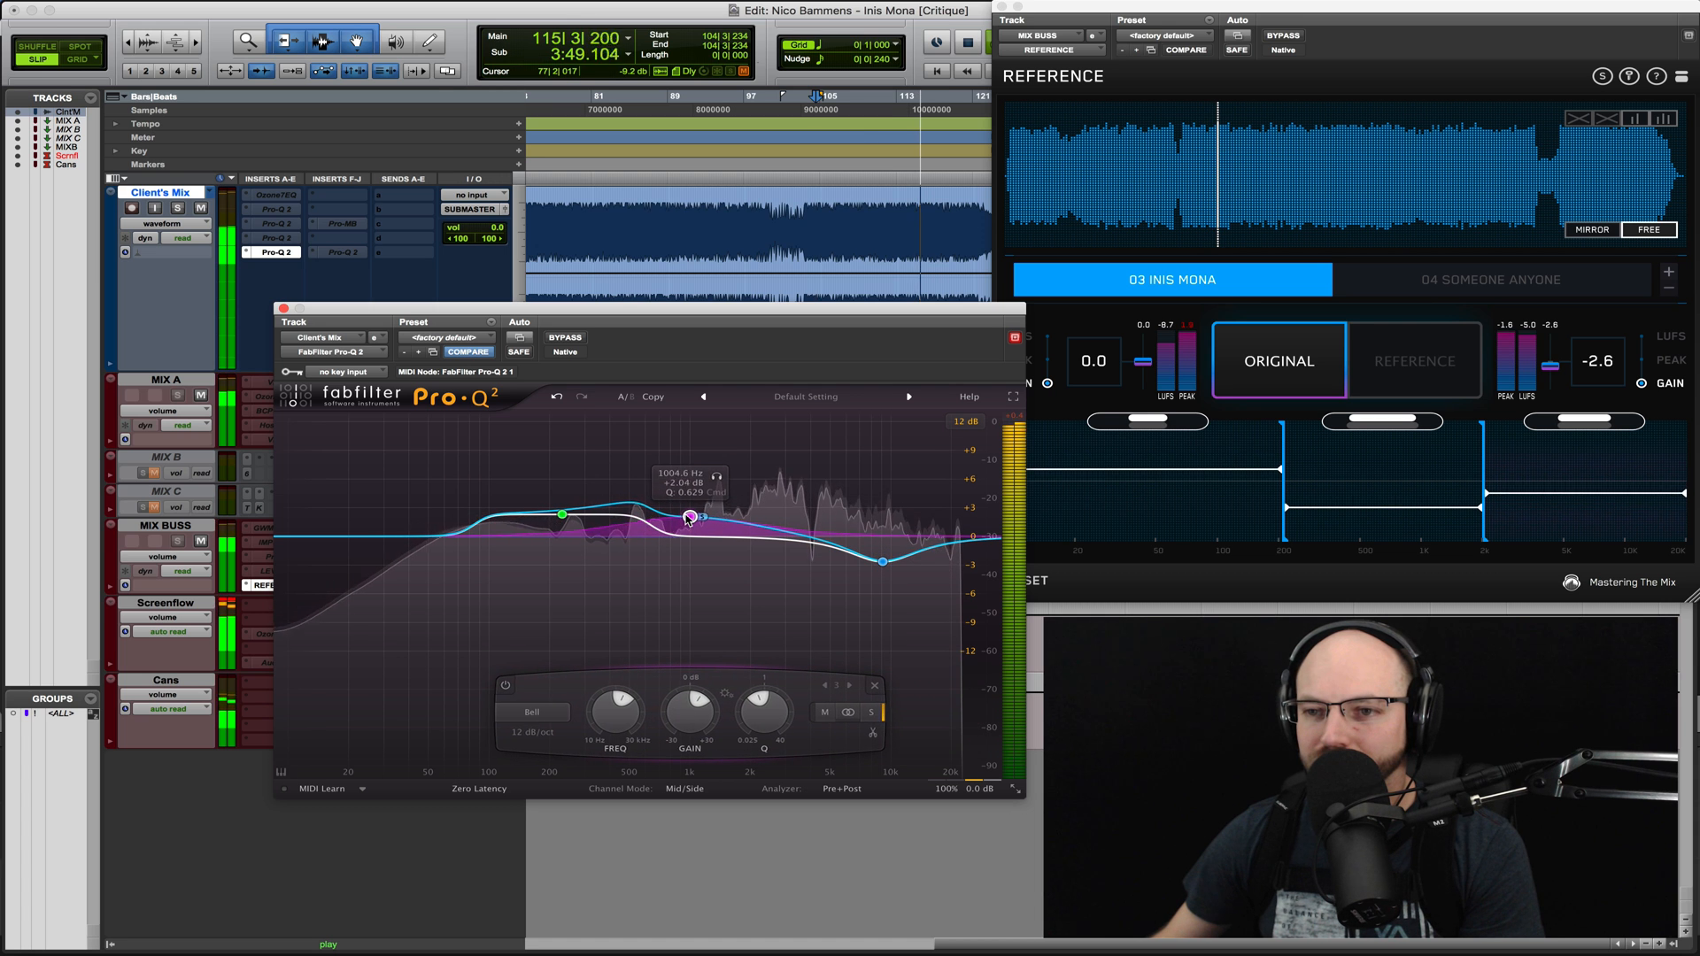
key(space)
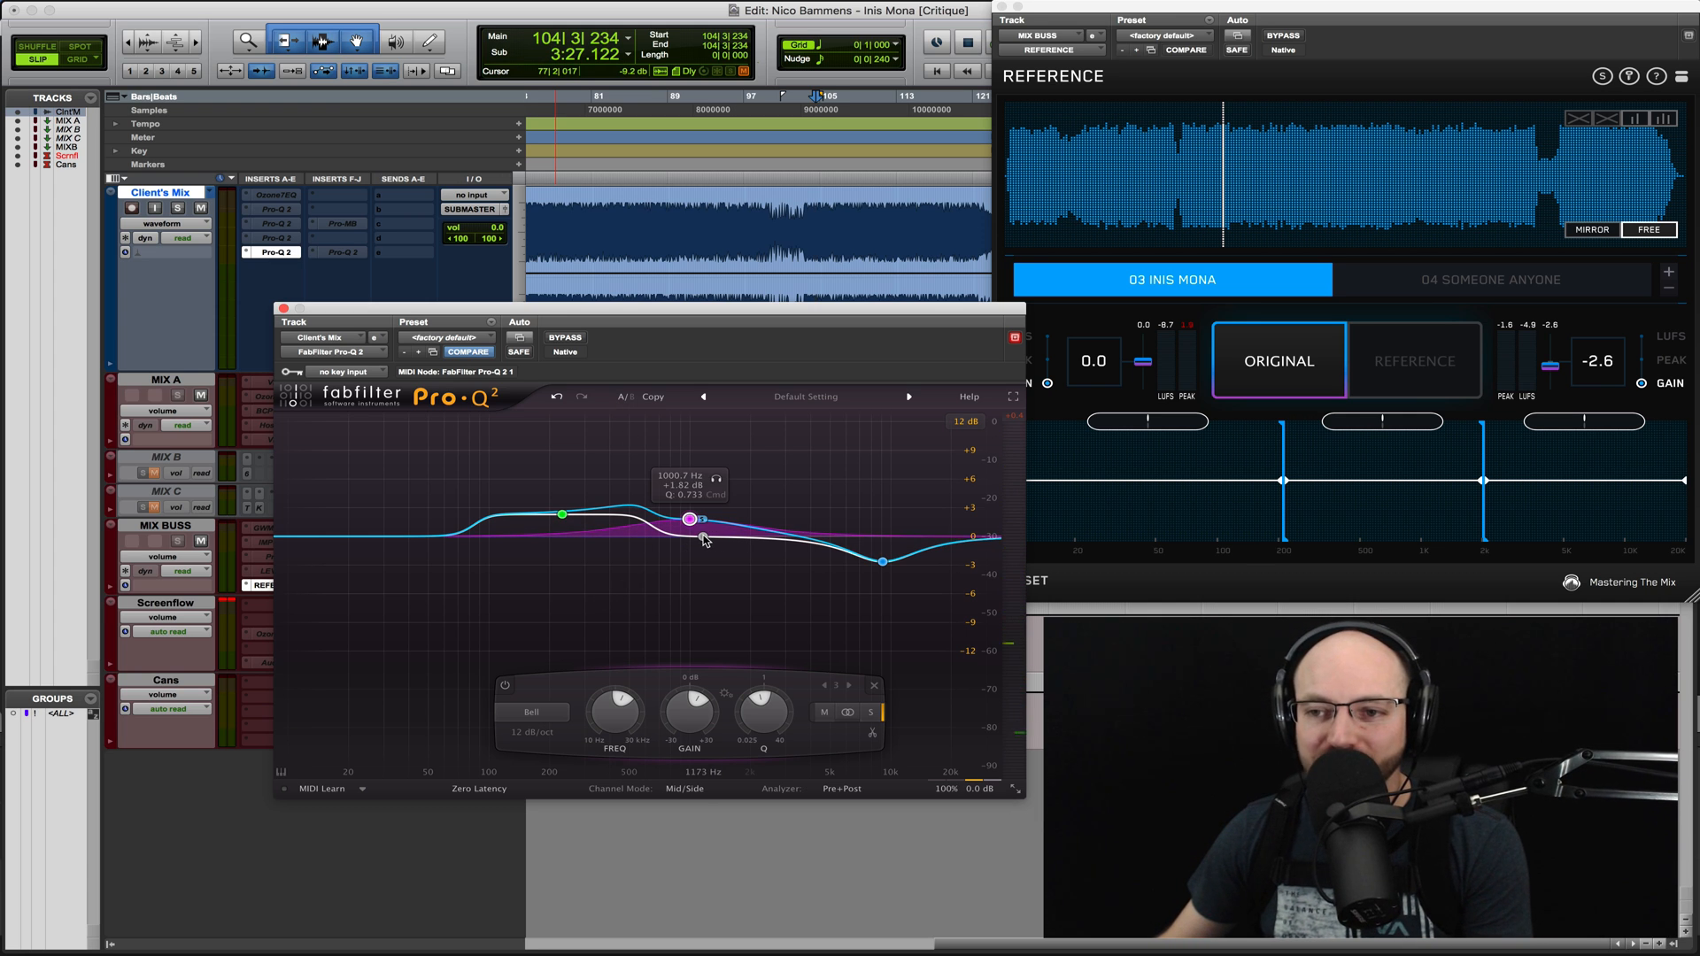
- Add a mid-only bell boost near 1 kHz, and lower the low-mid bell to about +1.8 dB near 234 Hz
double_click(709, 540)
right_click(710, 540)
click(711, 540)
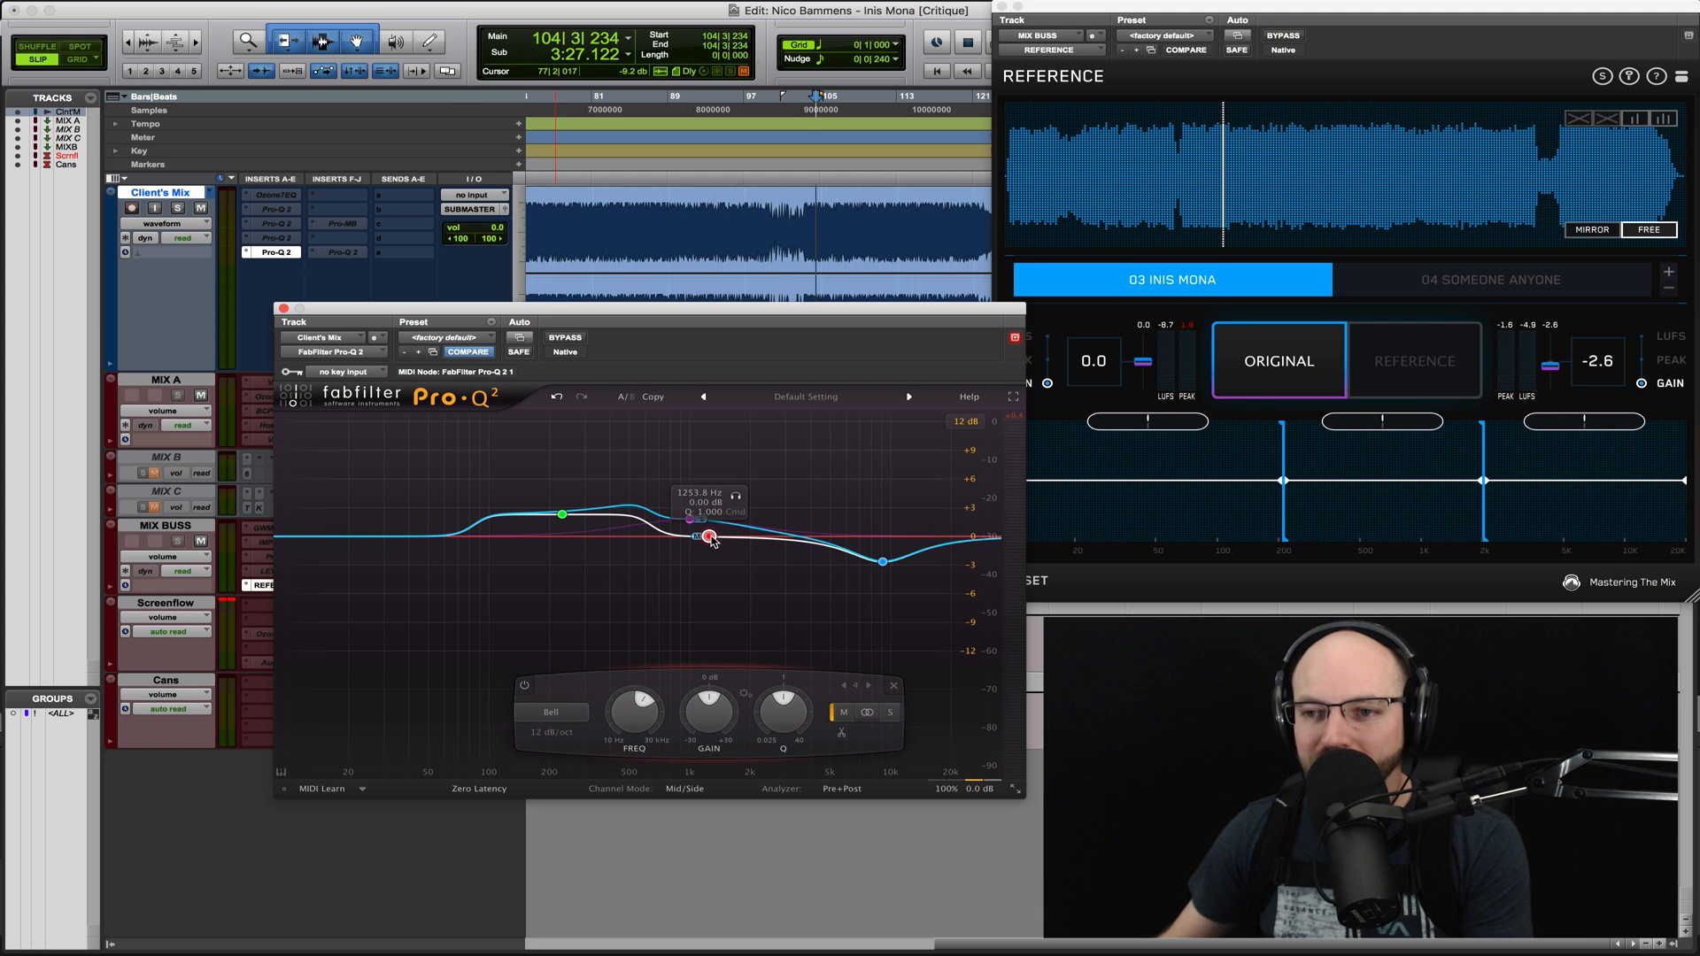
key(space)
mouse_move(710, 536)
mouse_down()
mouse_move(700, 479)
mouse_move(696, 517)
mouse_up()
key(space)
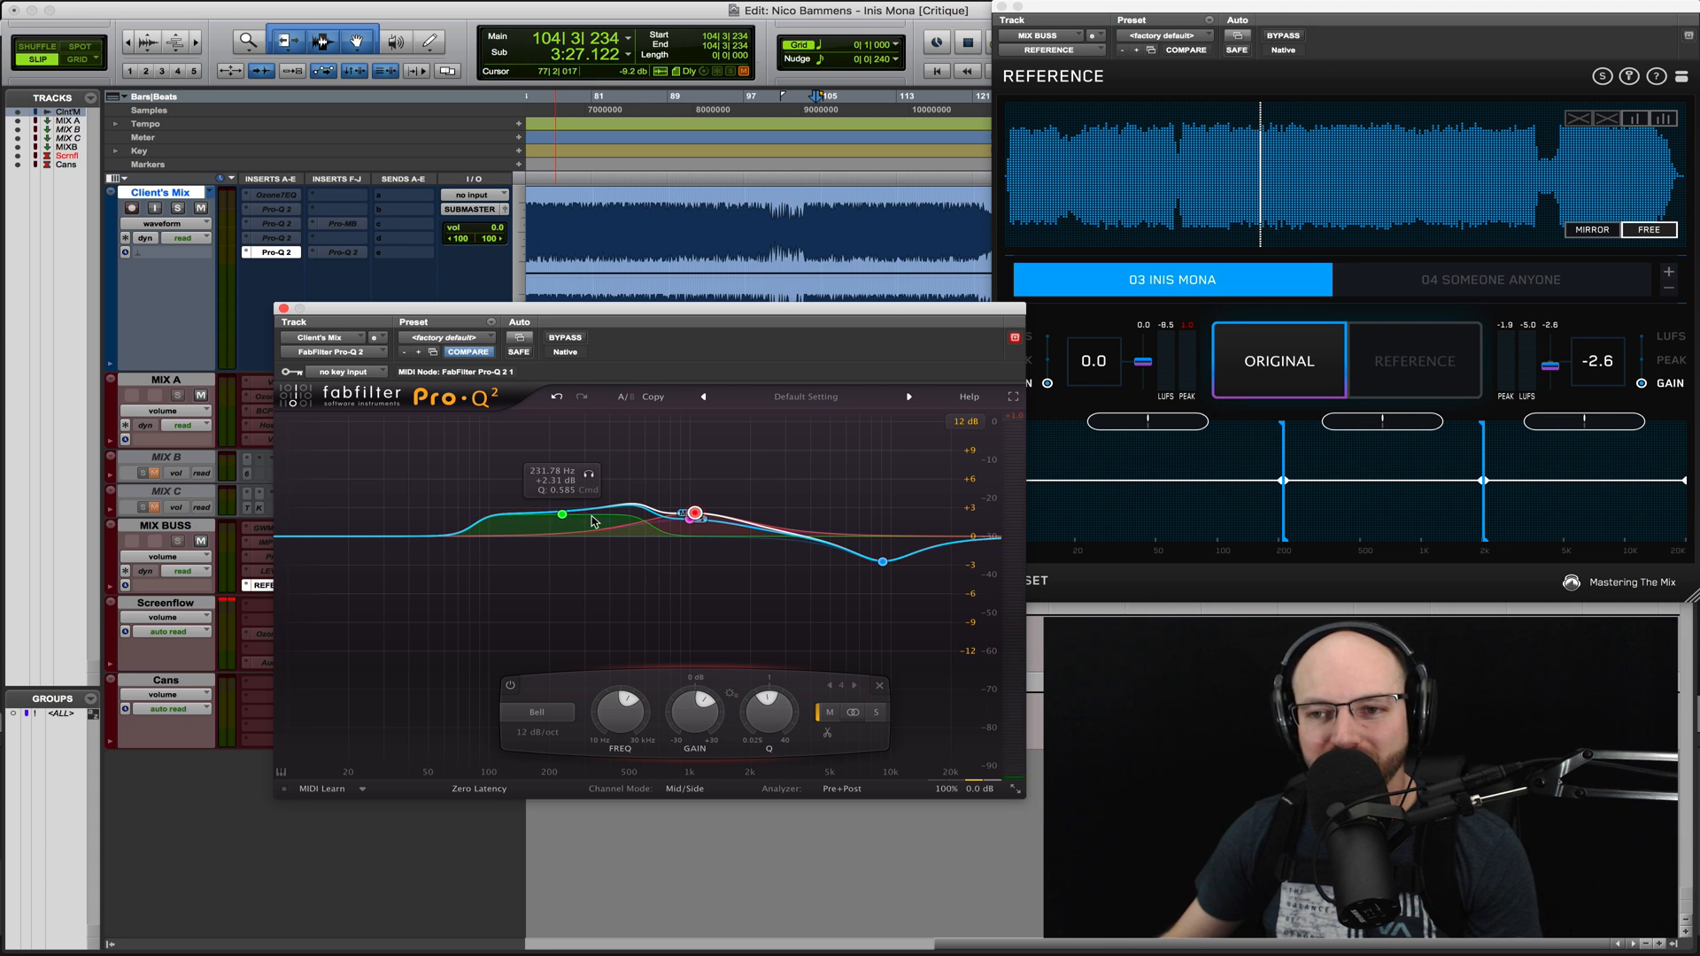
click(521, 528)
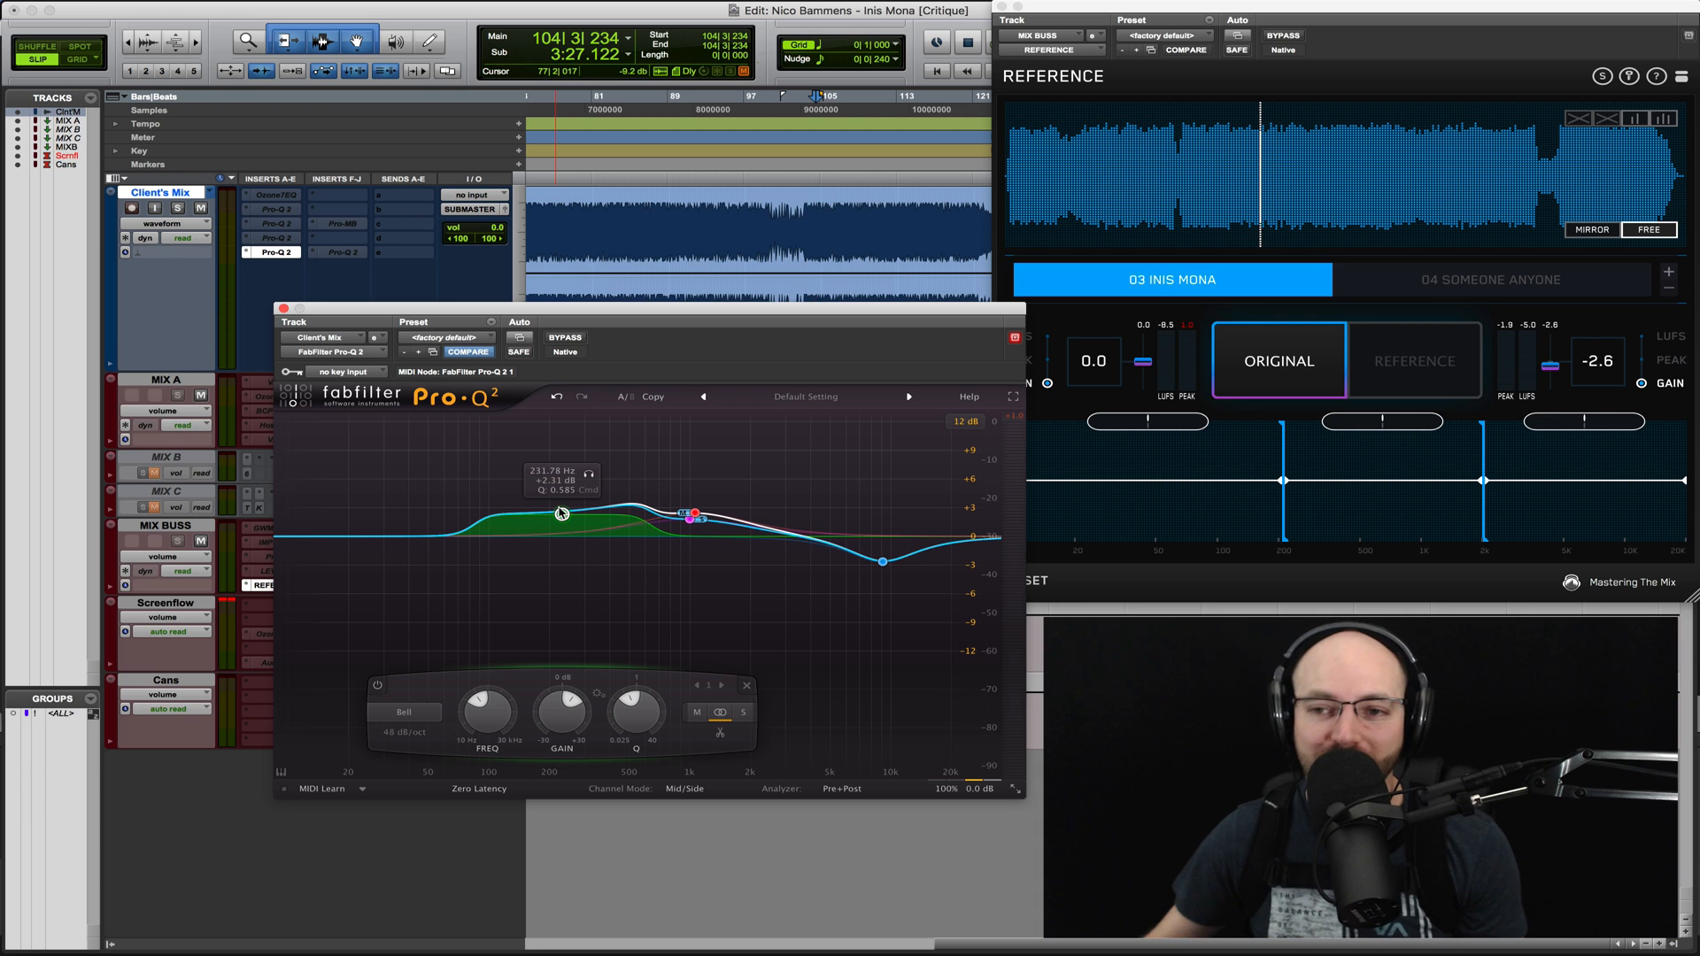
drag(564, 516, 565, 522)
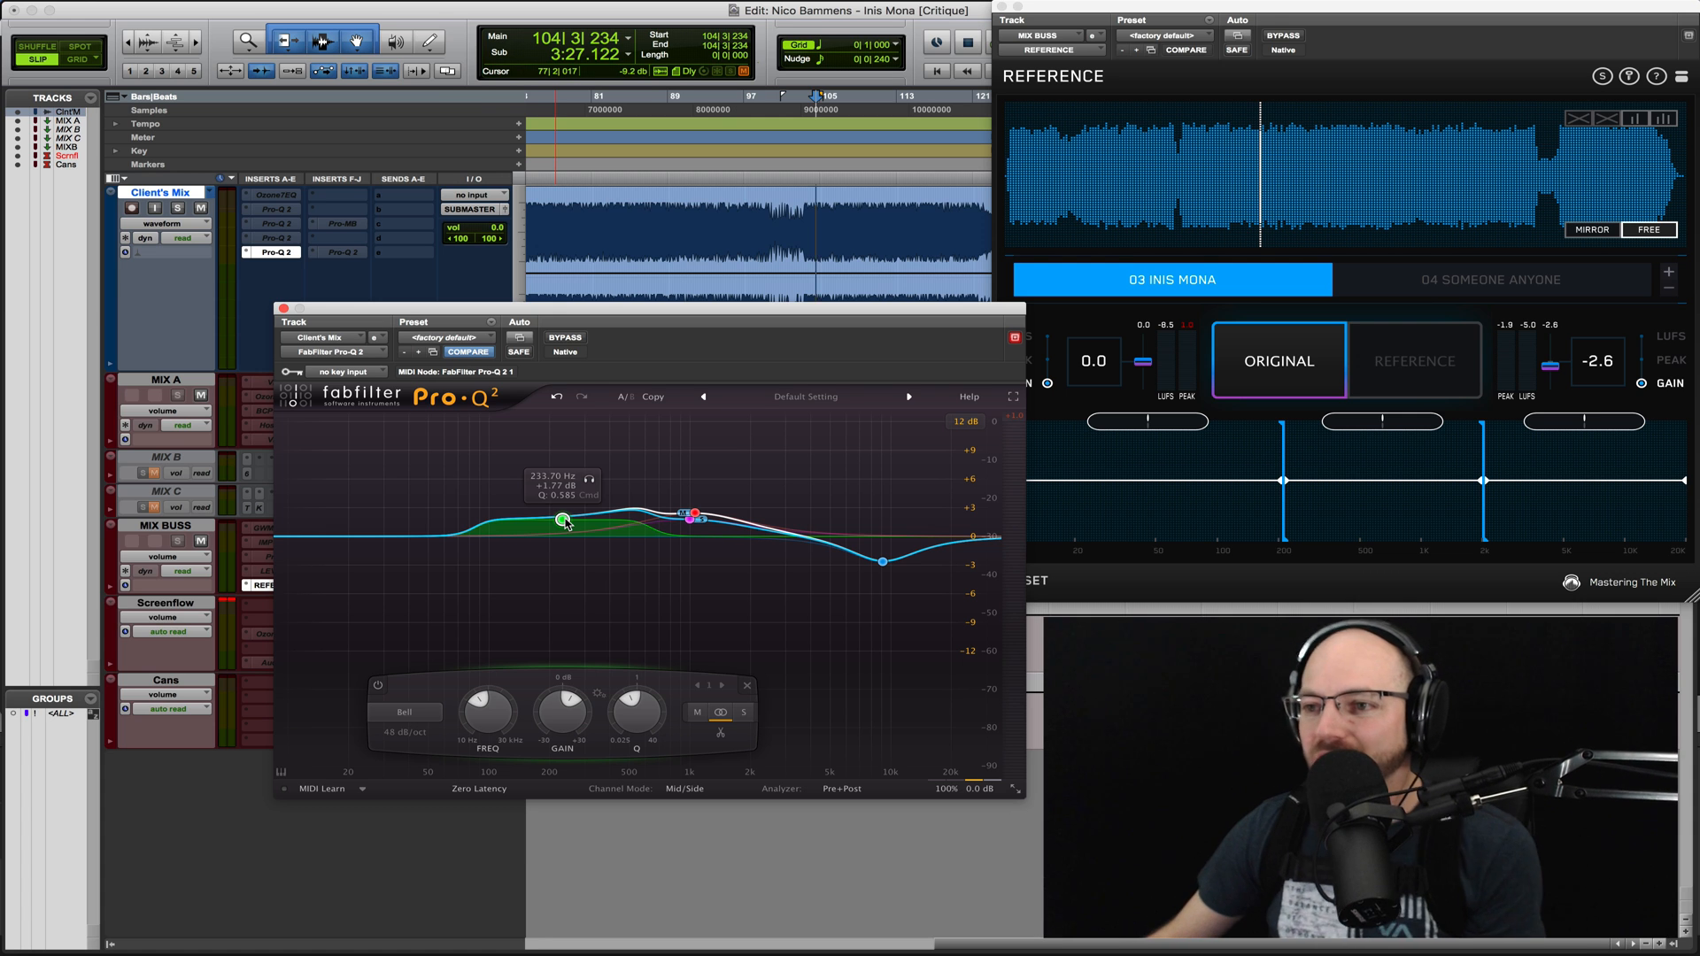
- Play the 04 Someone Anyone and 03 Inis Mona references and compare them with the corrected client mix
click(1282, 363)
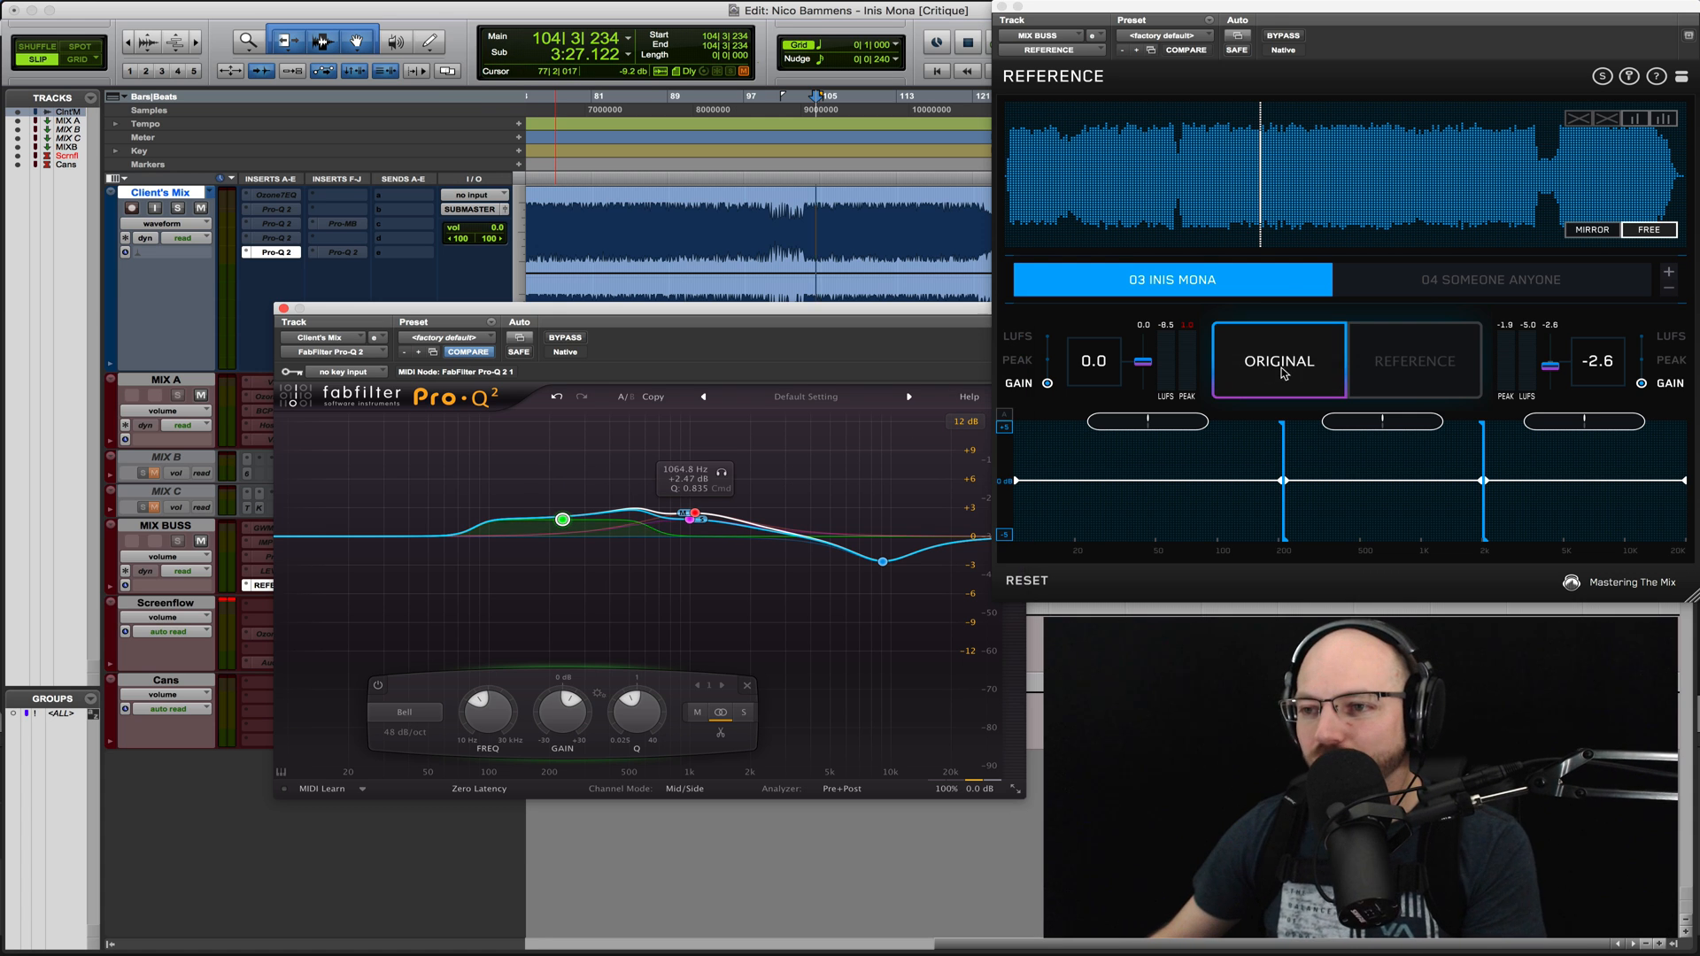
click(1373, 285)
key(space)
click(1178, 175)
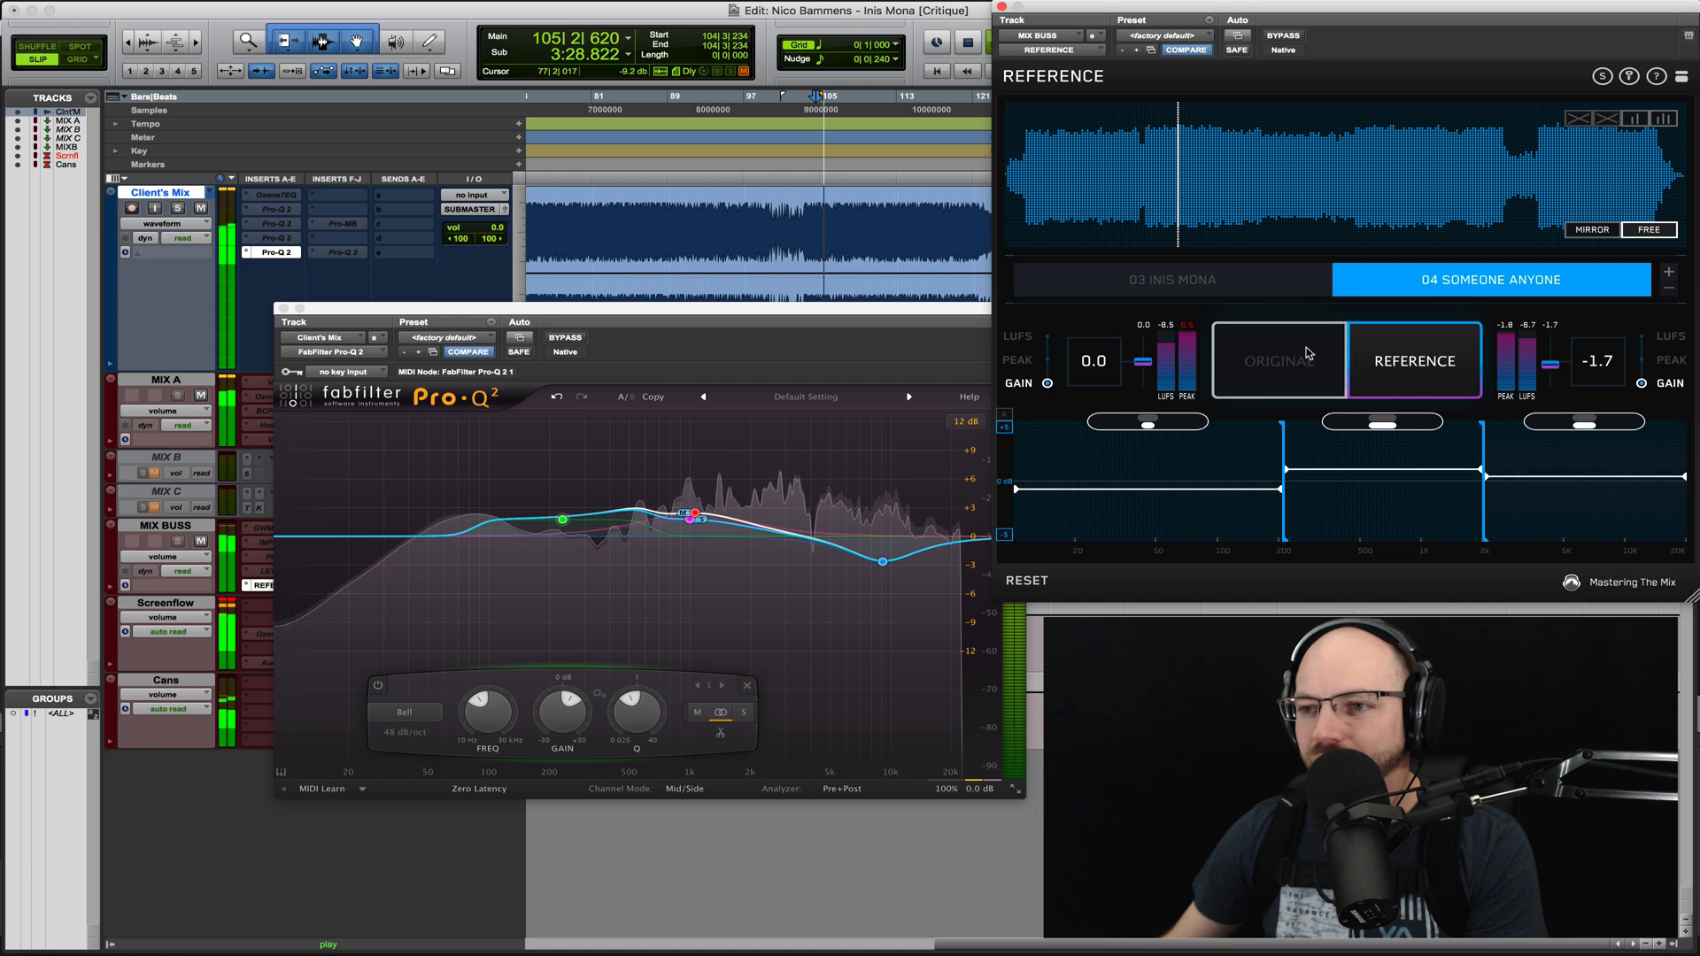
click(1266, 286)
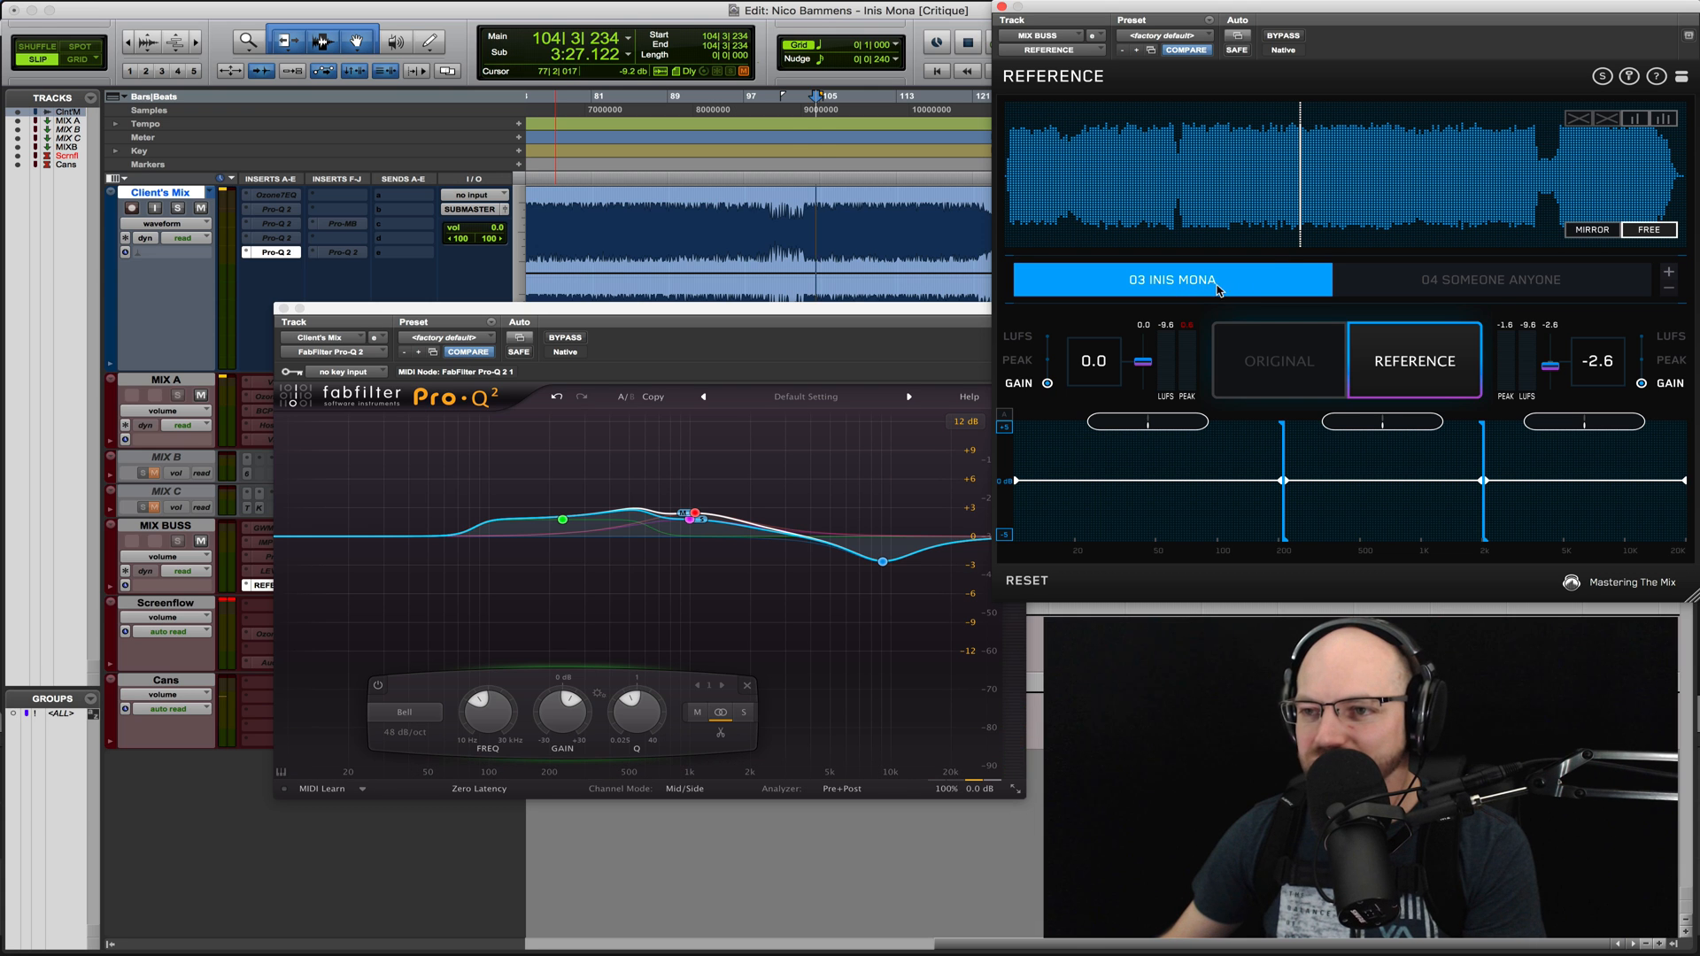
key(space)
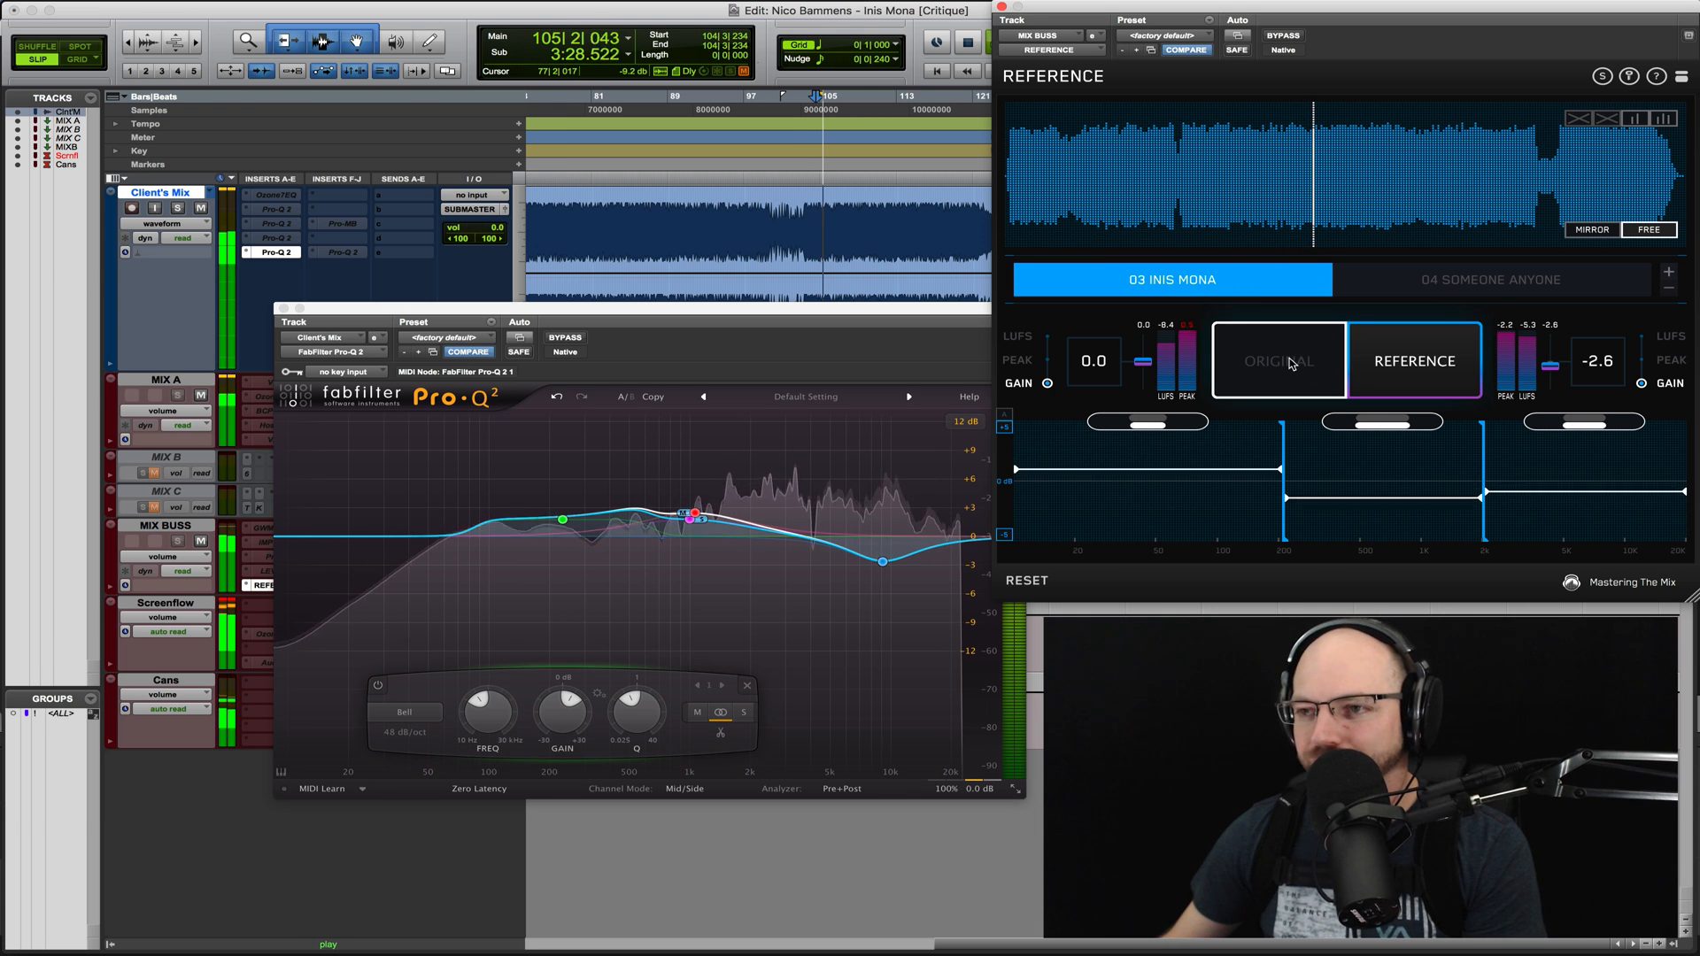
click(1284, 365)
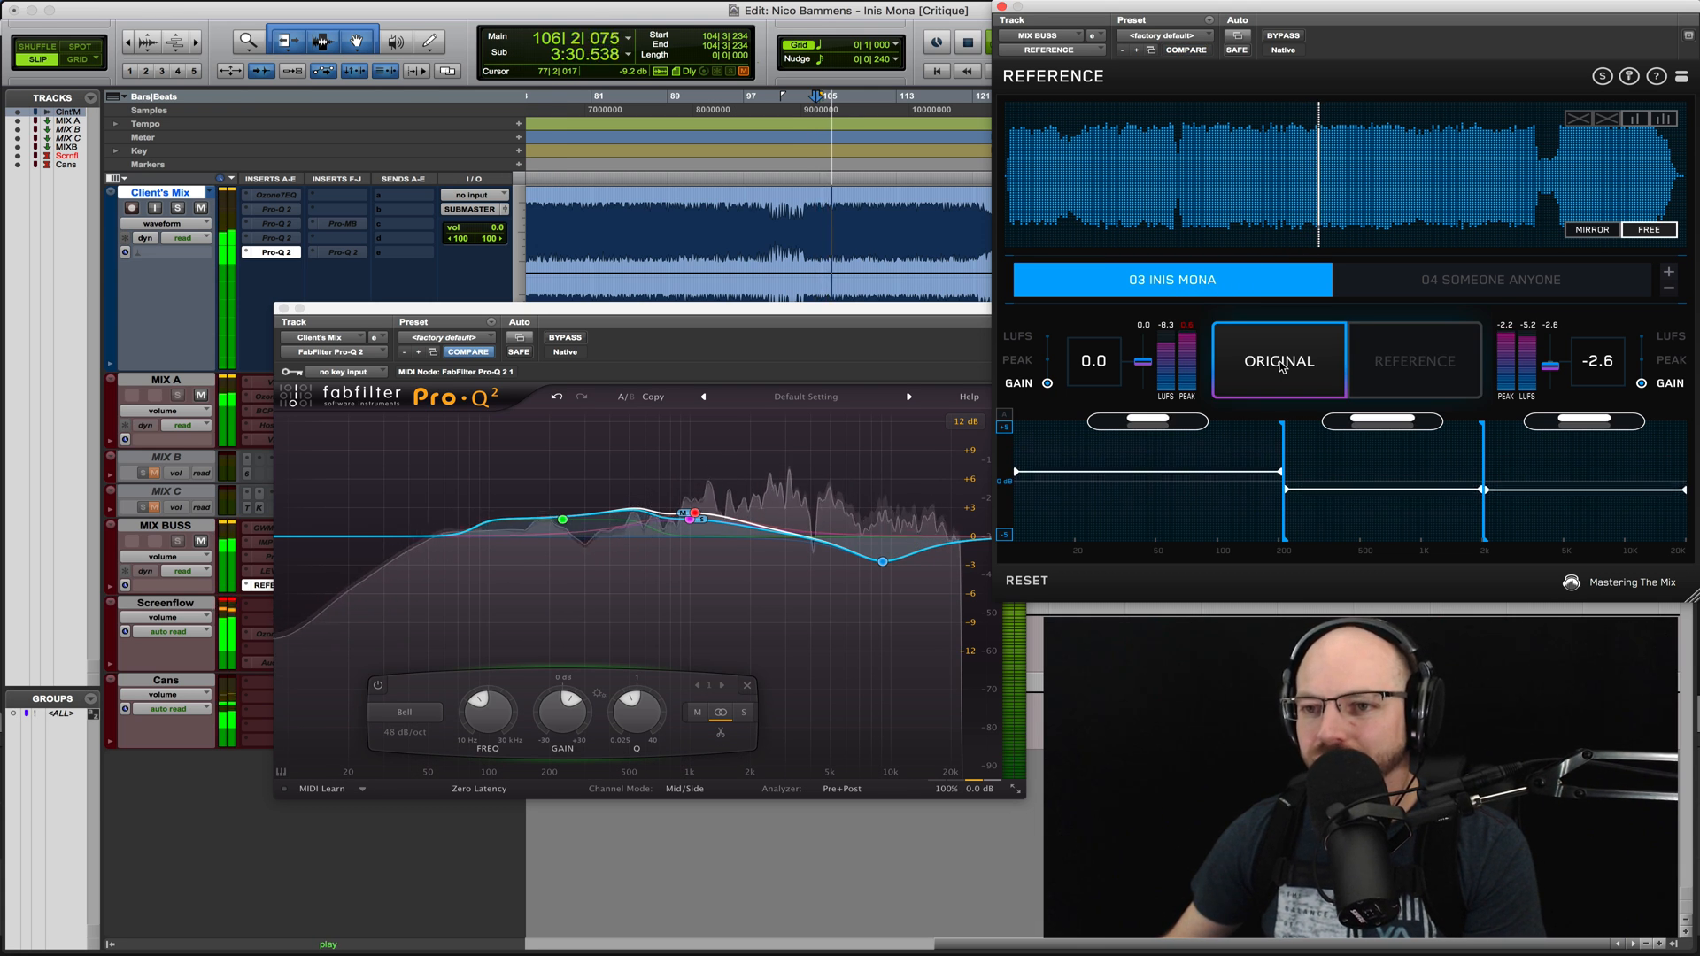
click(1275, 372)
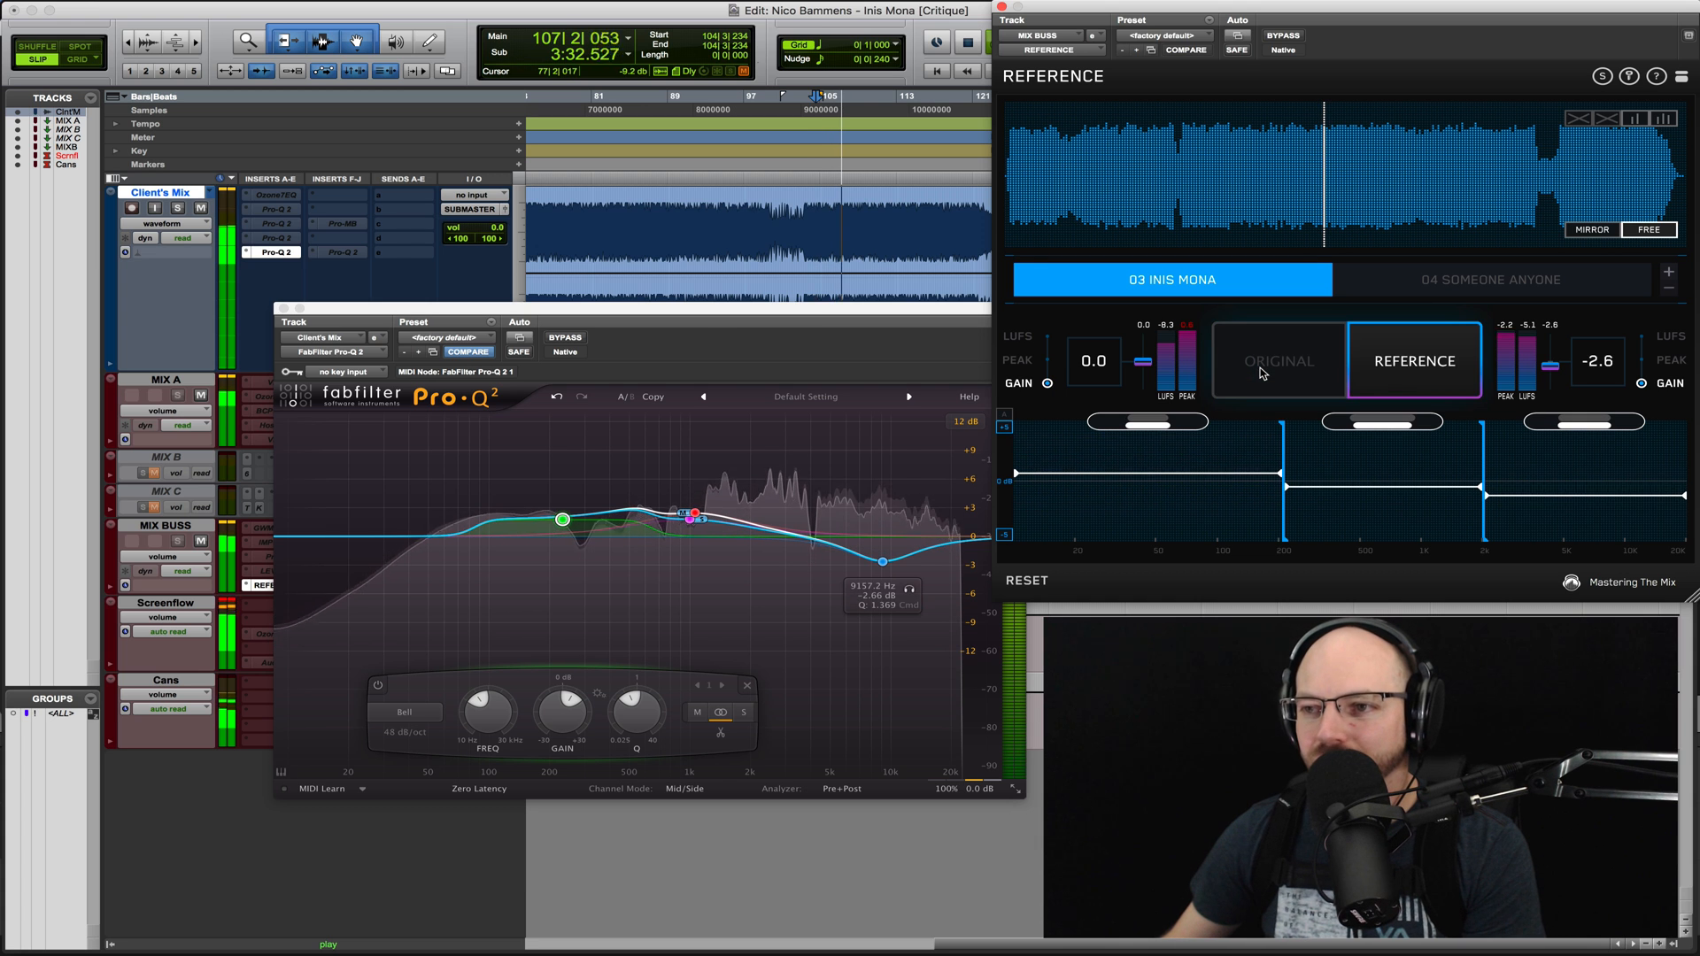
key(space)
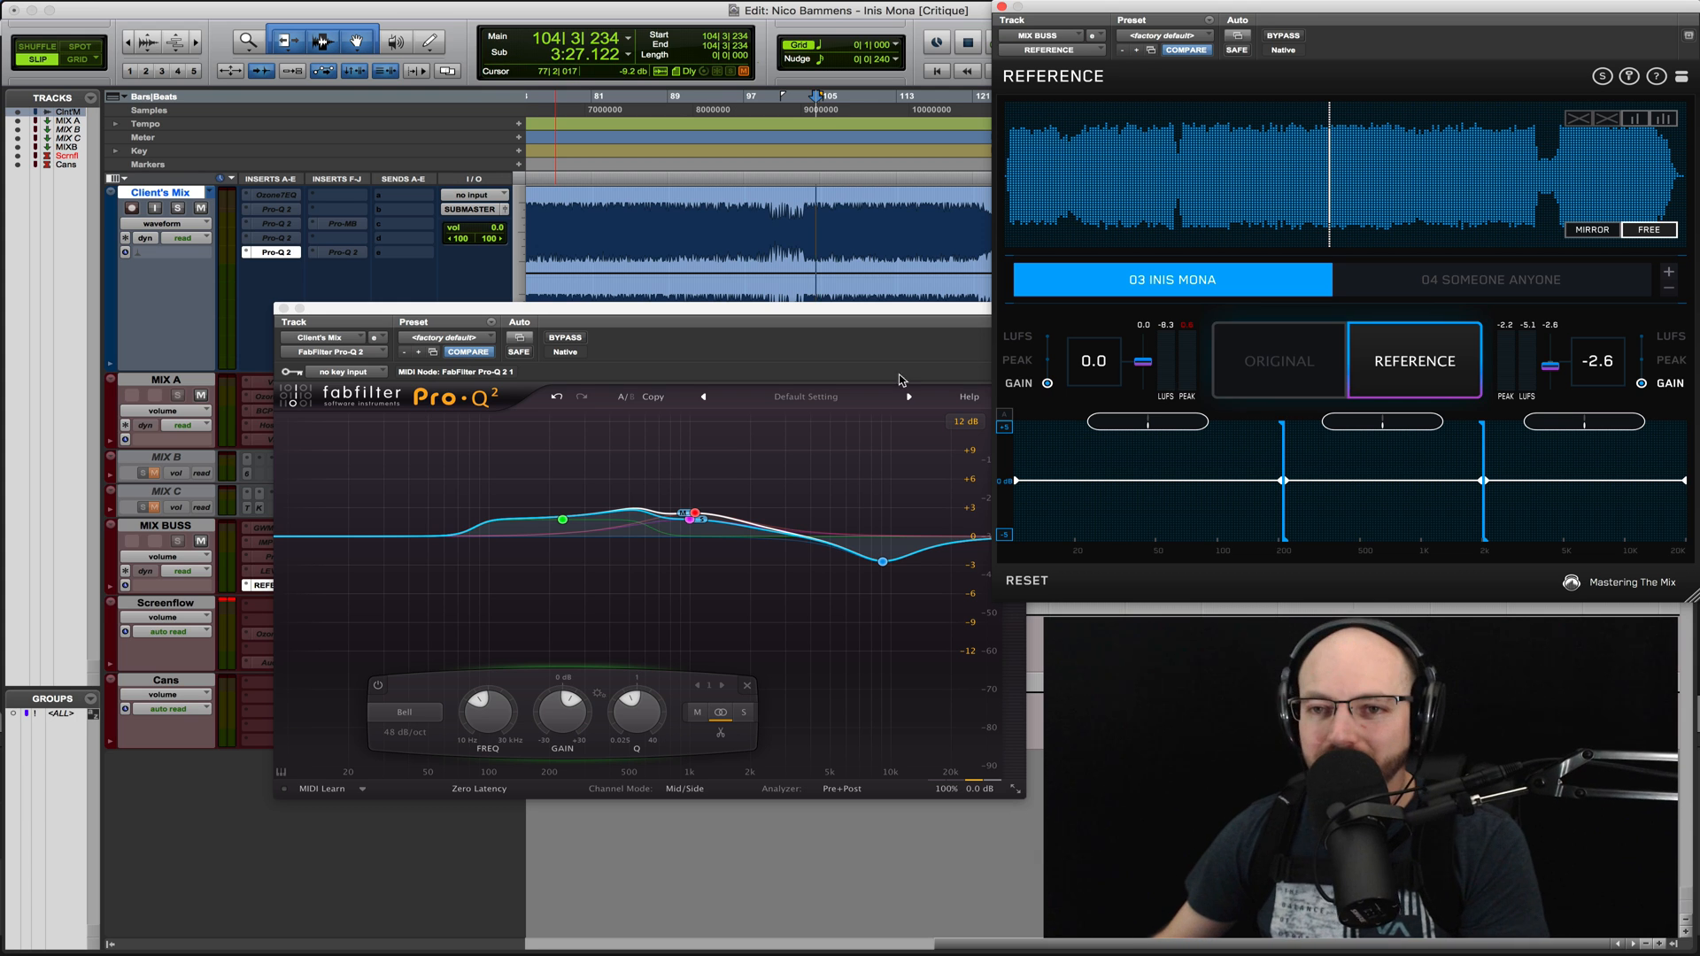
- Close the Pro-Q 2 window and play from bar 99, comparing the 03 Inis Mona reference with the client's mix
click(284, 310)
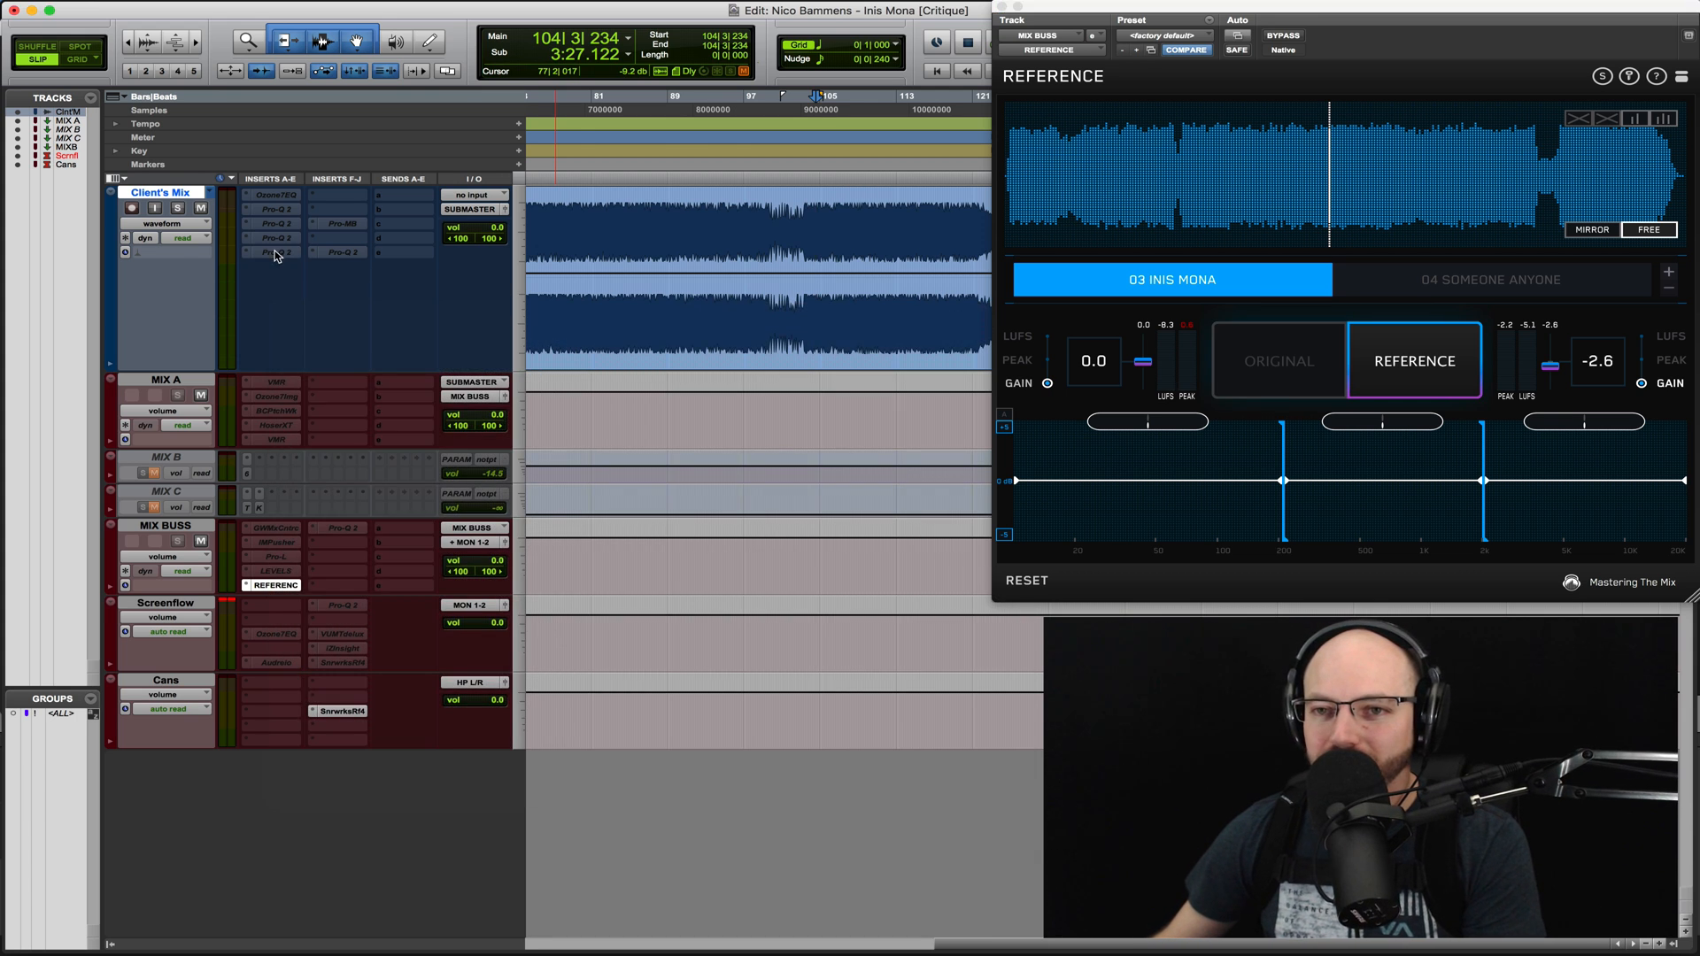
click(769, 224)
click(769, 227)
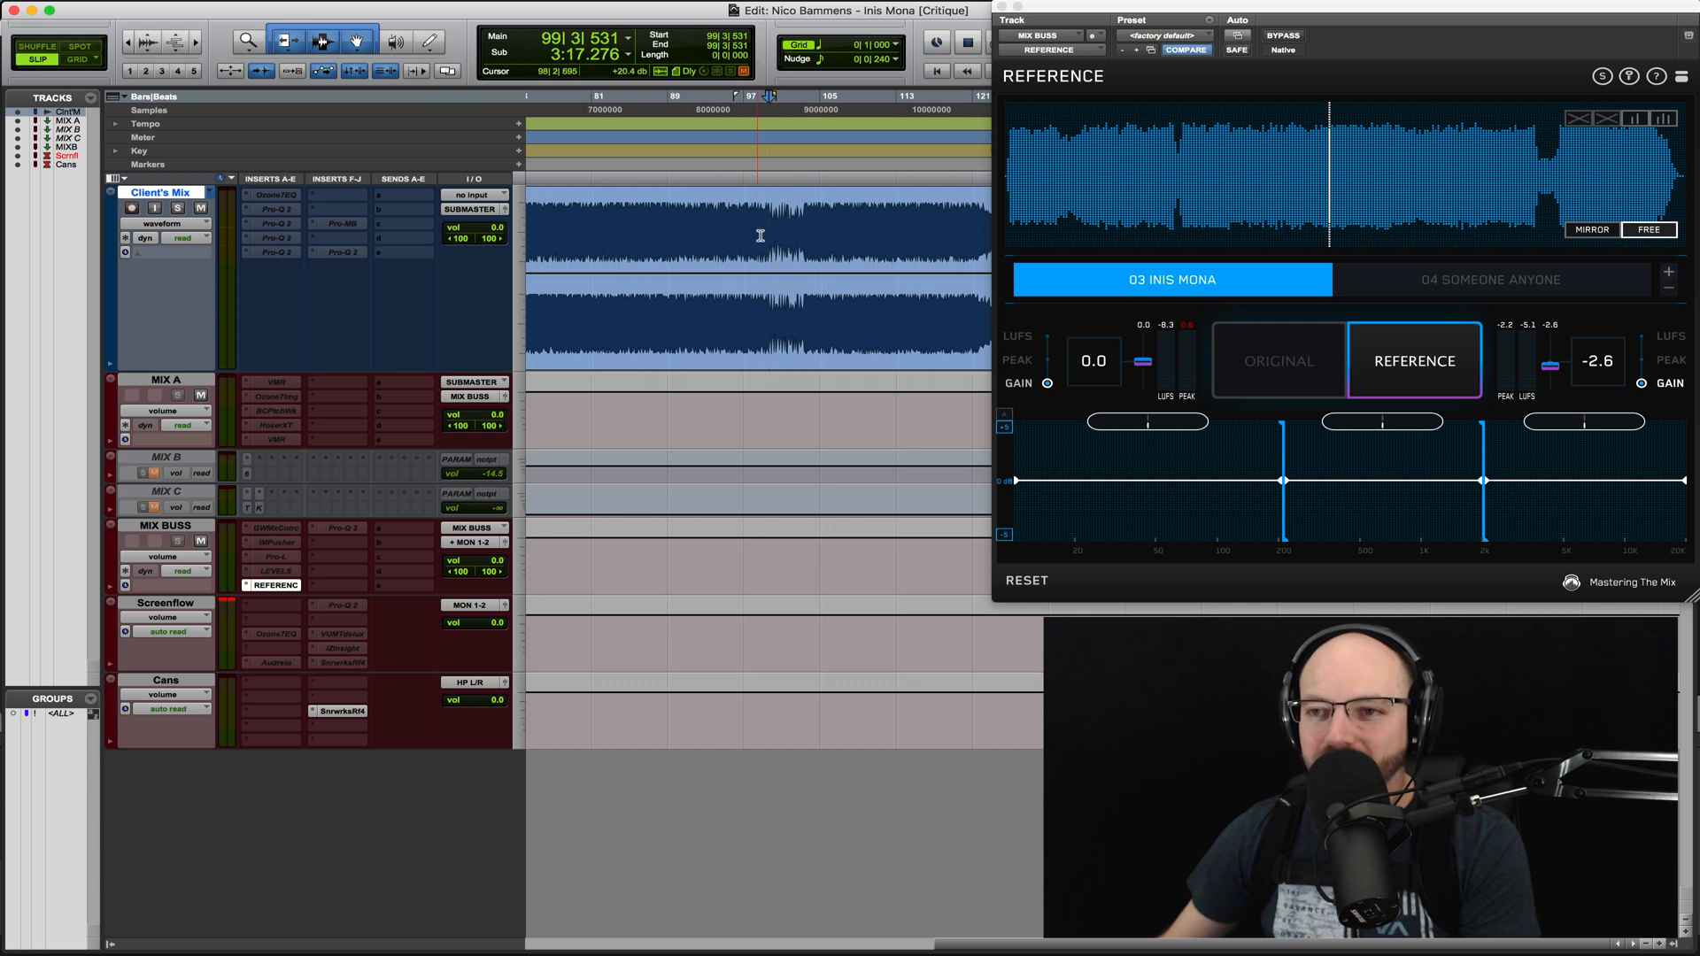
key(space)
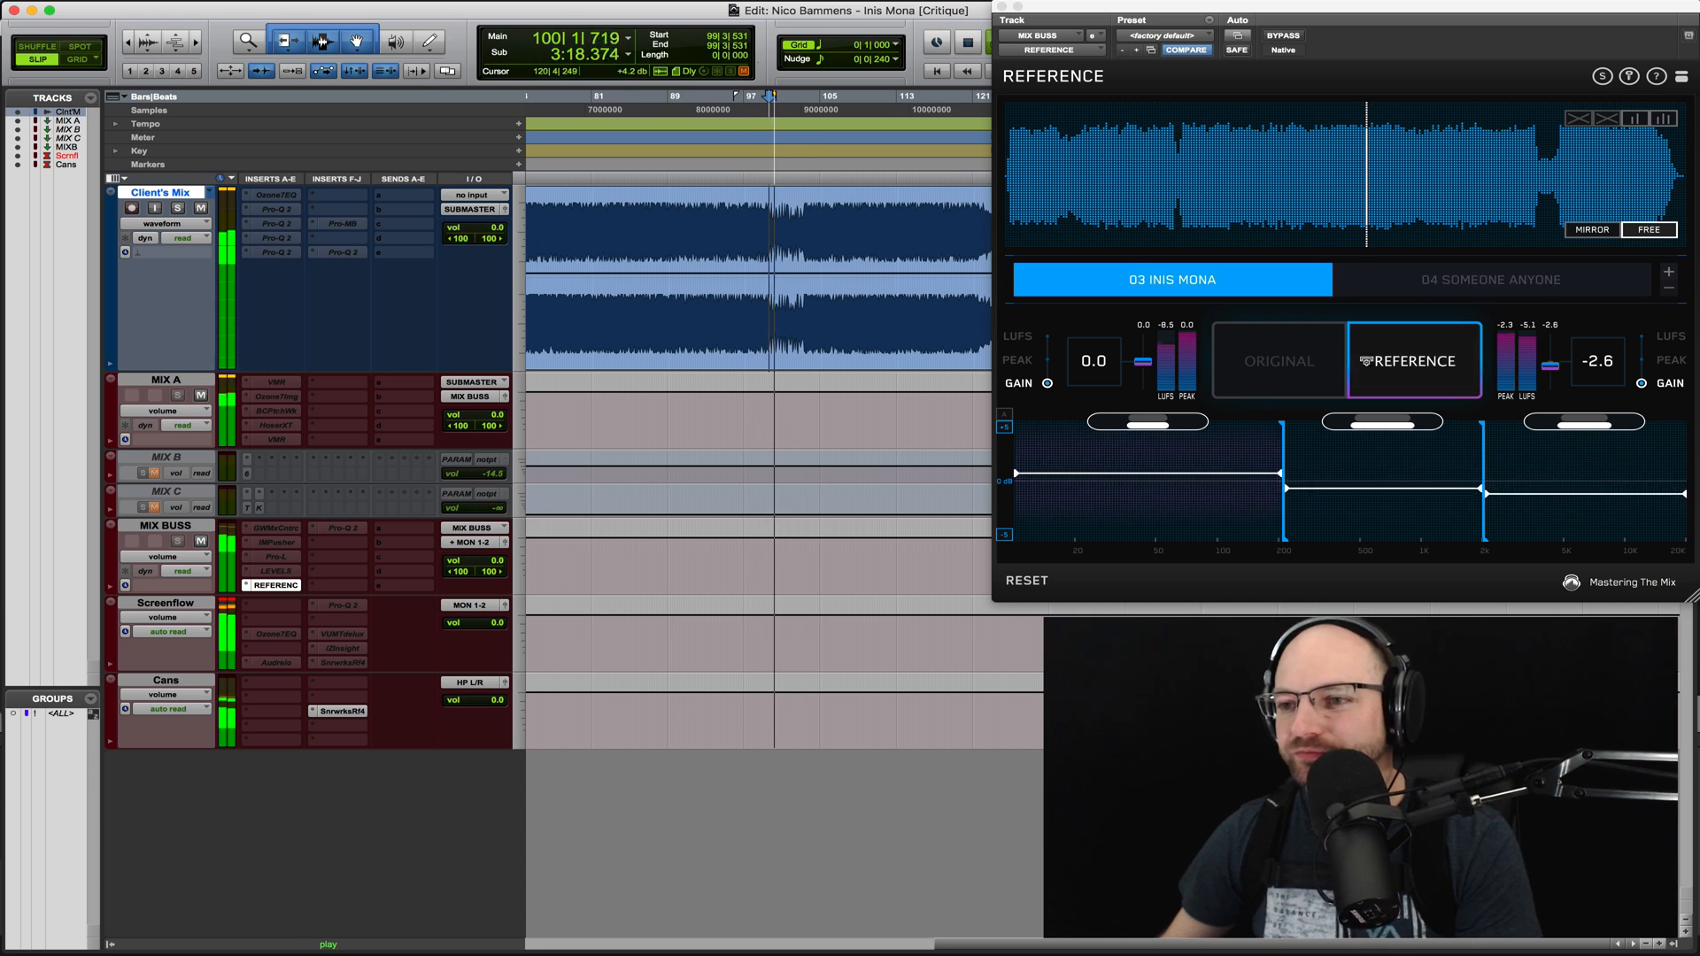
click(1311, 368)
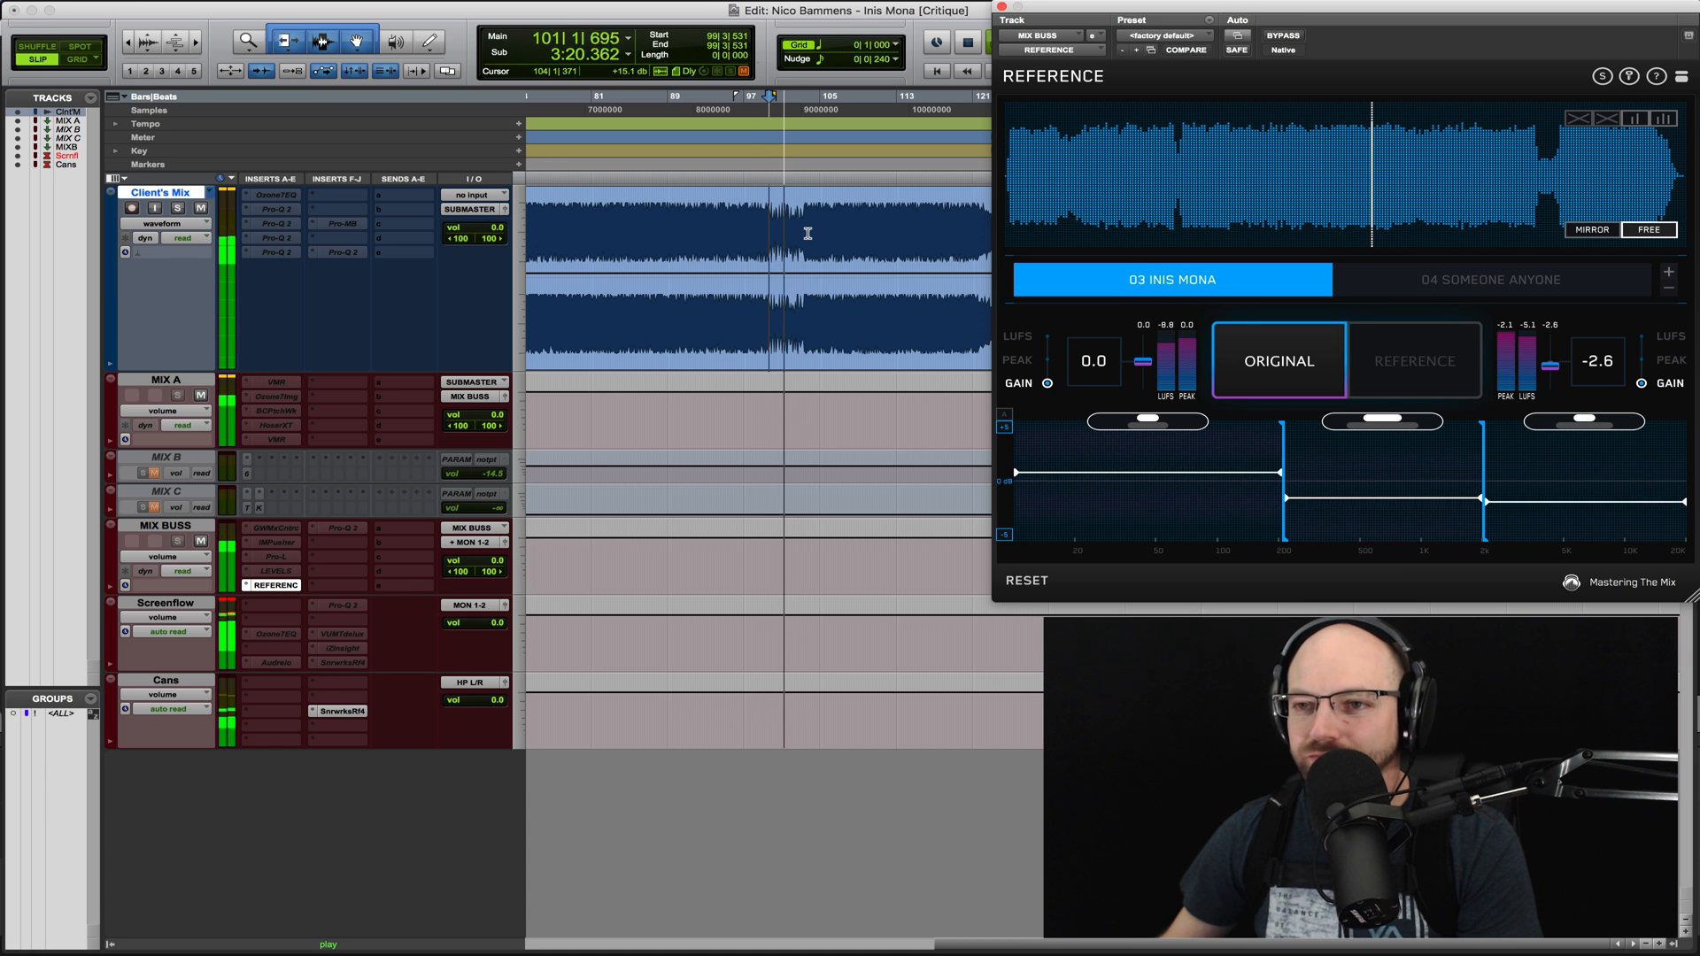
key(space)
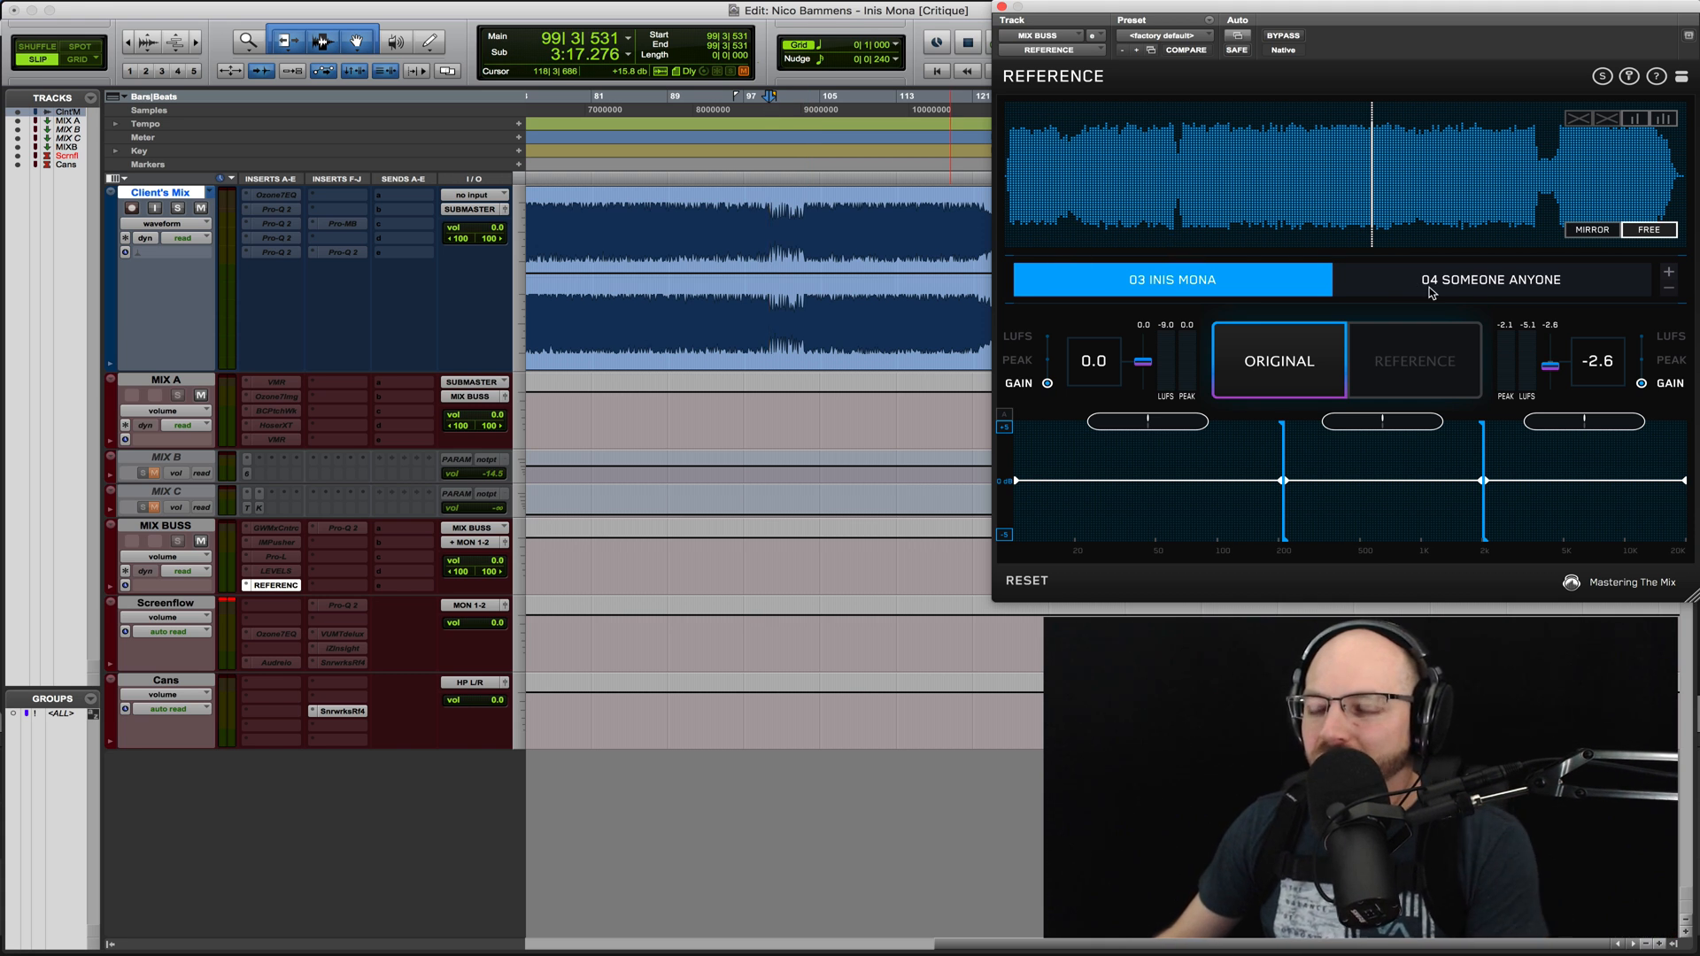
- Play the quiet breakdown near the end of the 03 Inis Mona reference and compare it with the client's mix from bar 99
click(1538, 164)
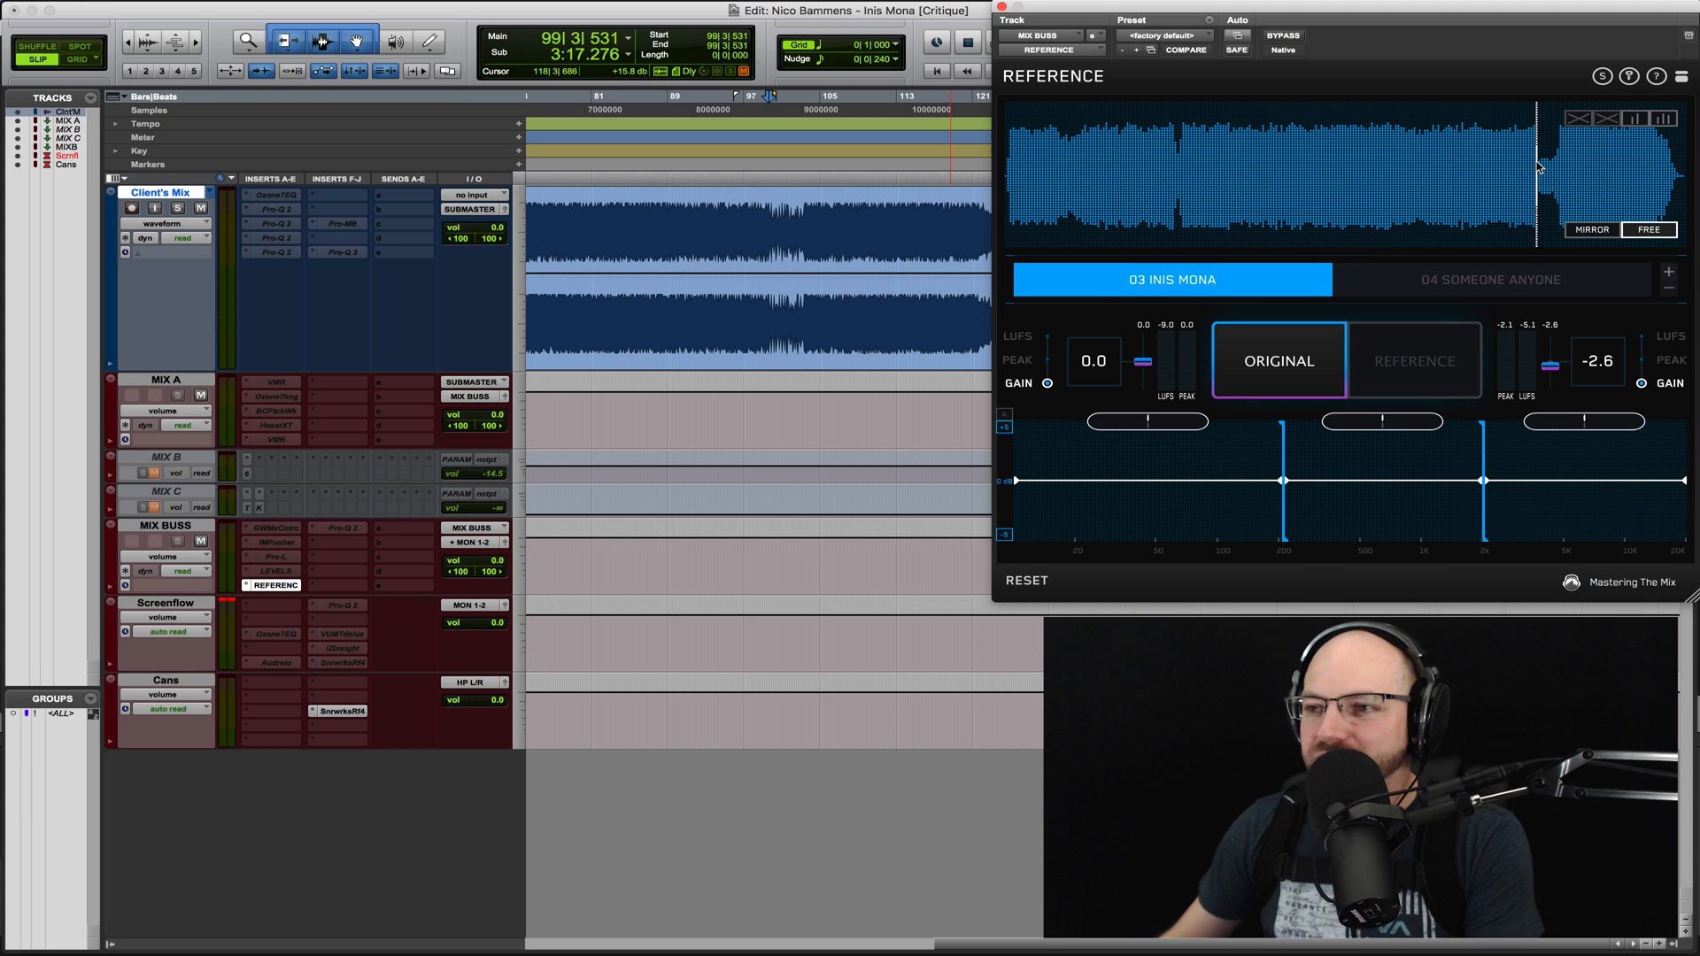
click(1424, 351)
key(space)
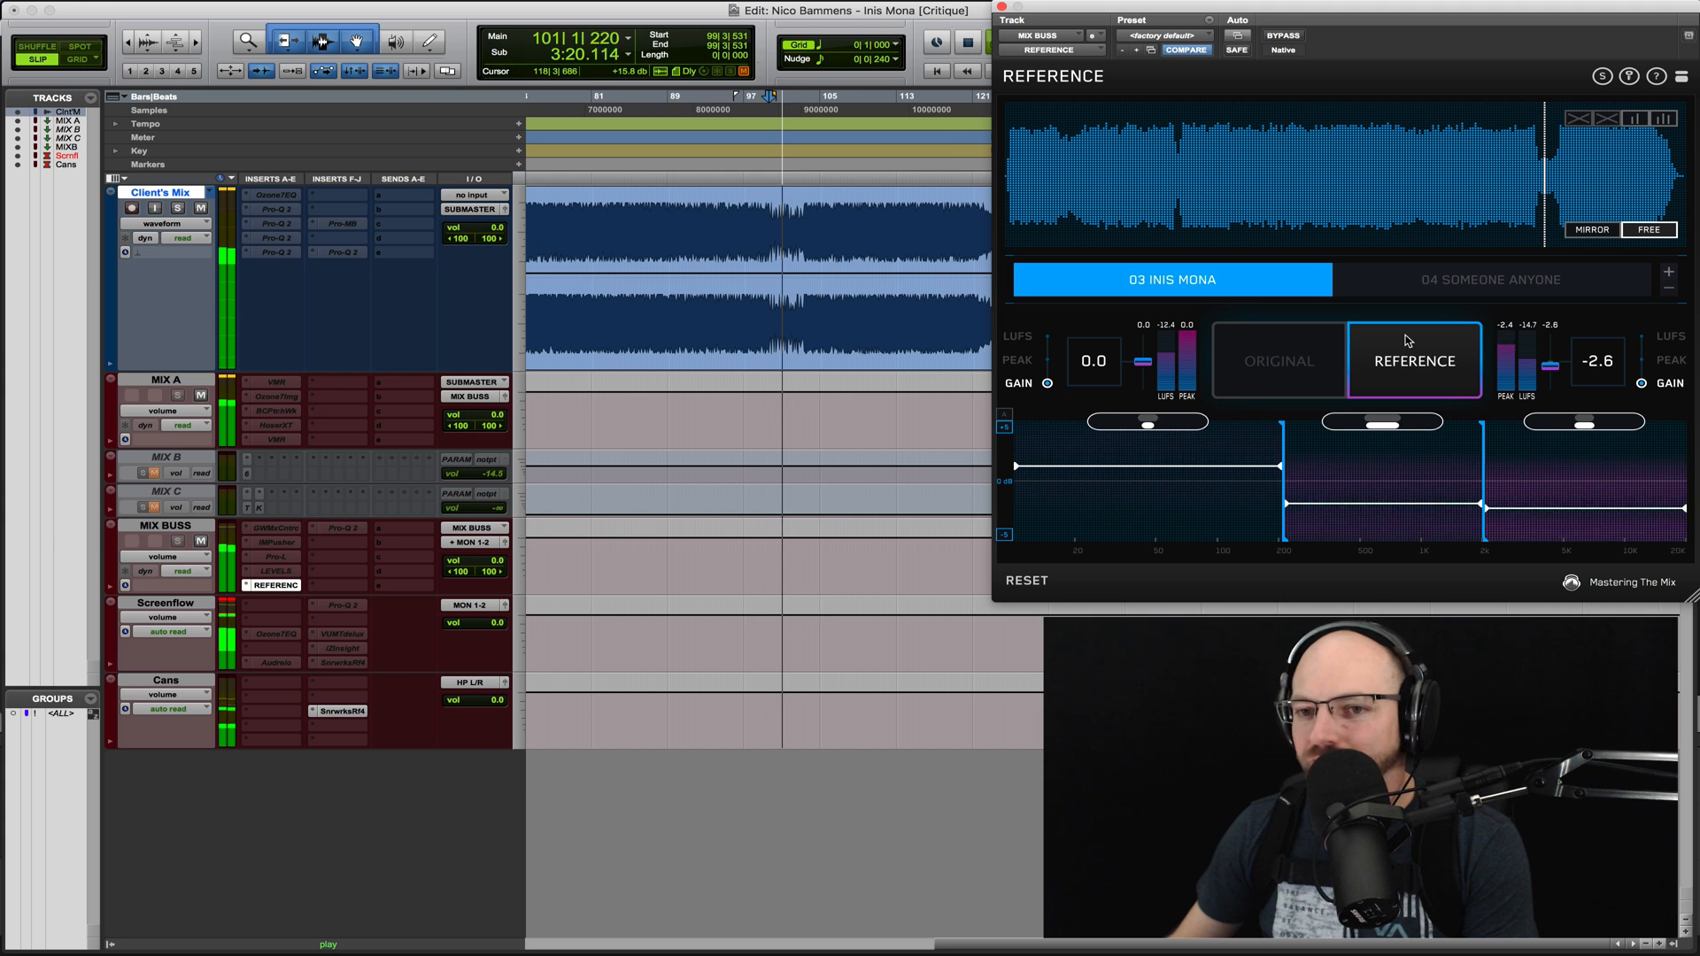
key(space)
click(1279, 358)
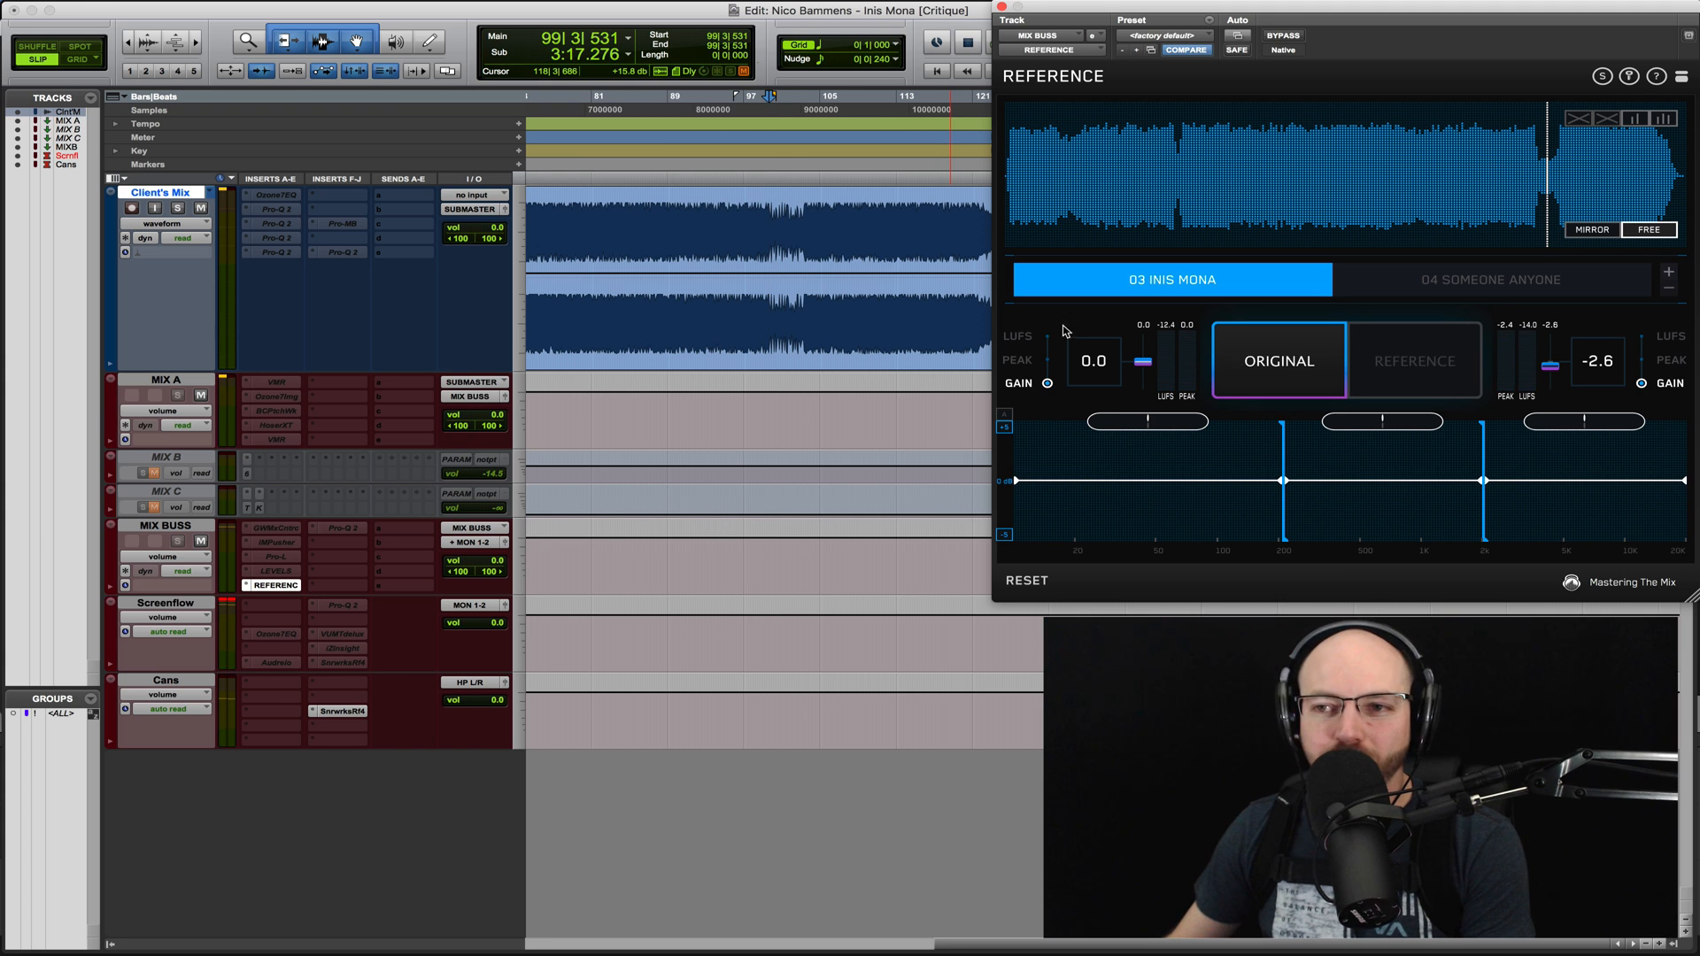
key(space)
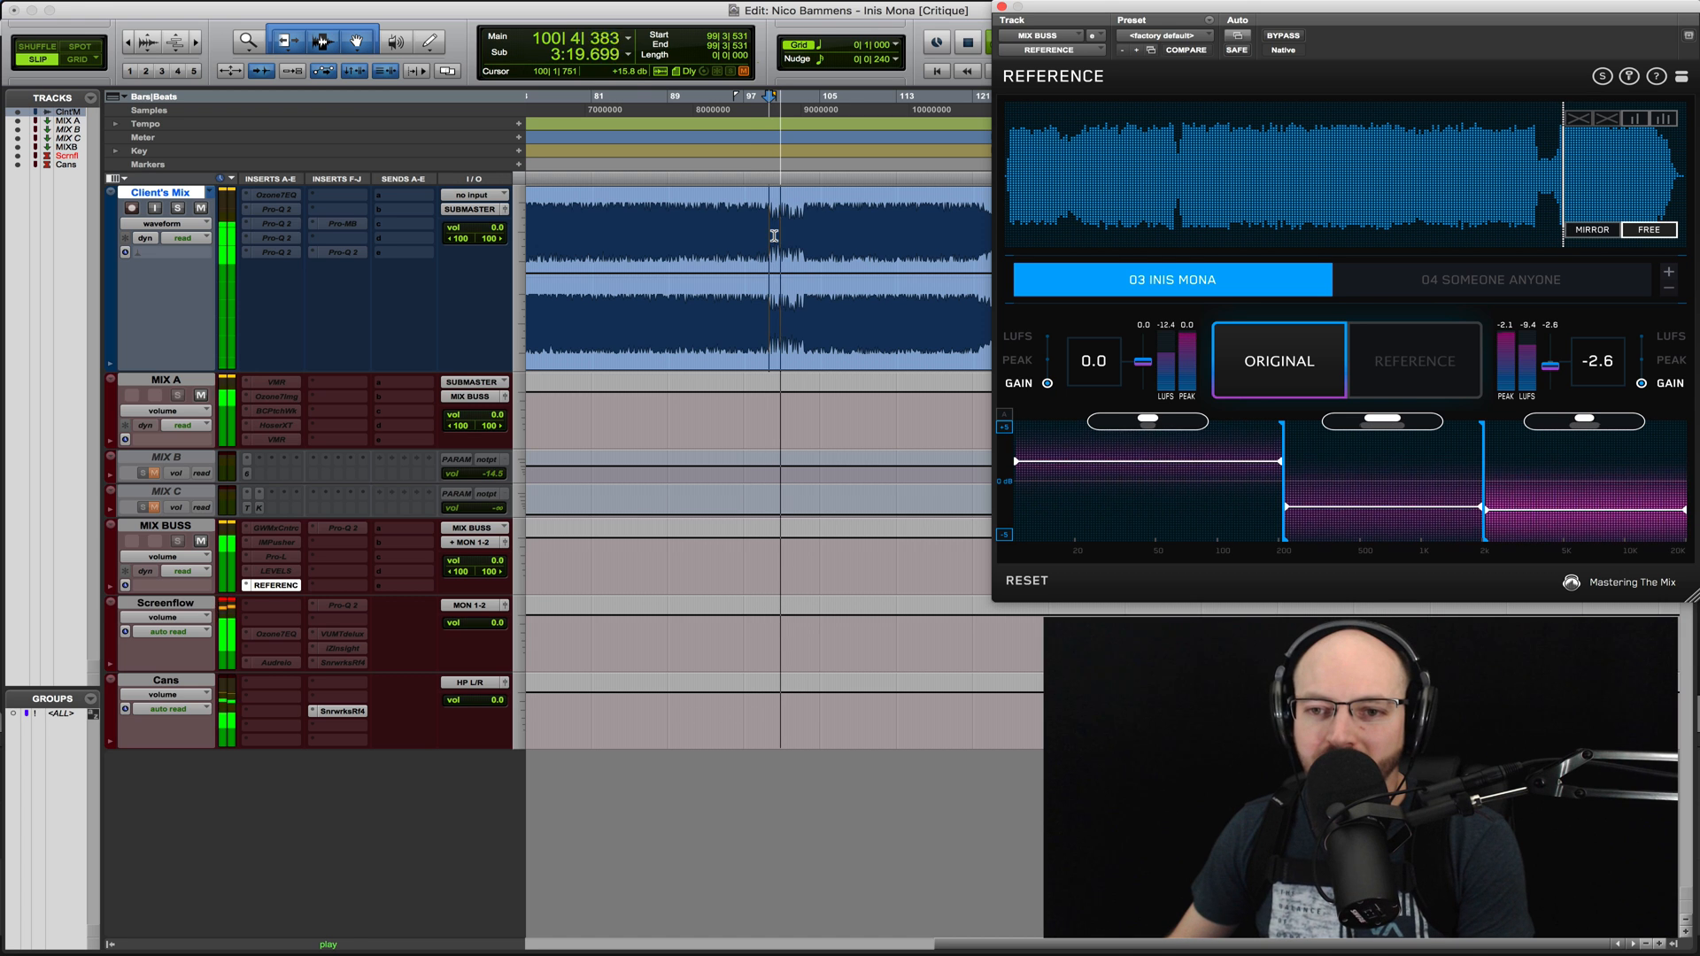
key(space)
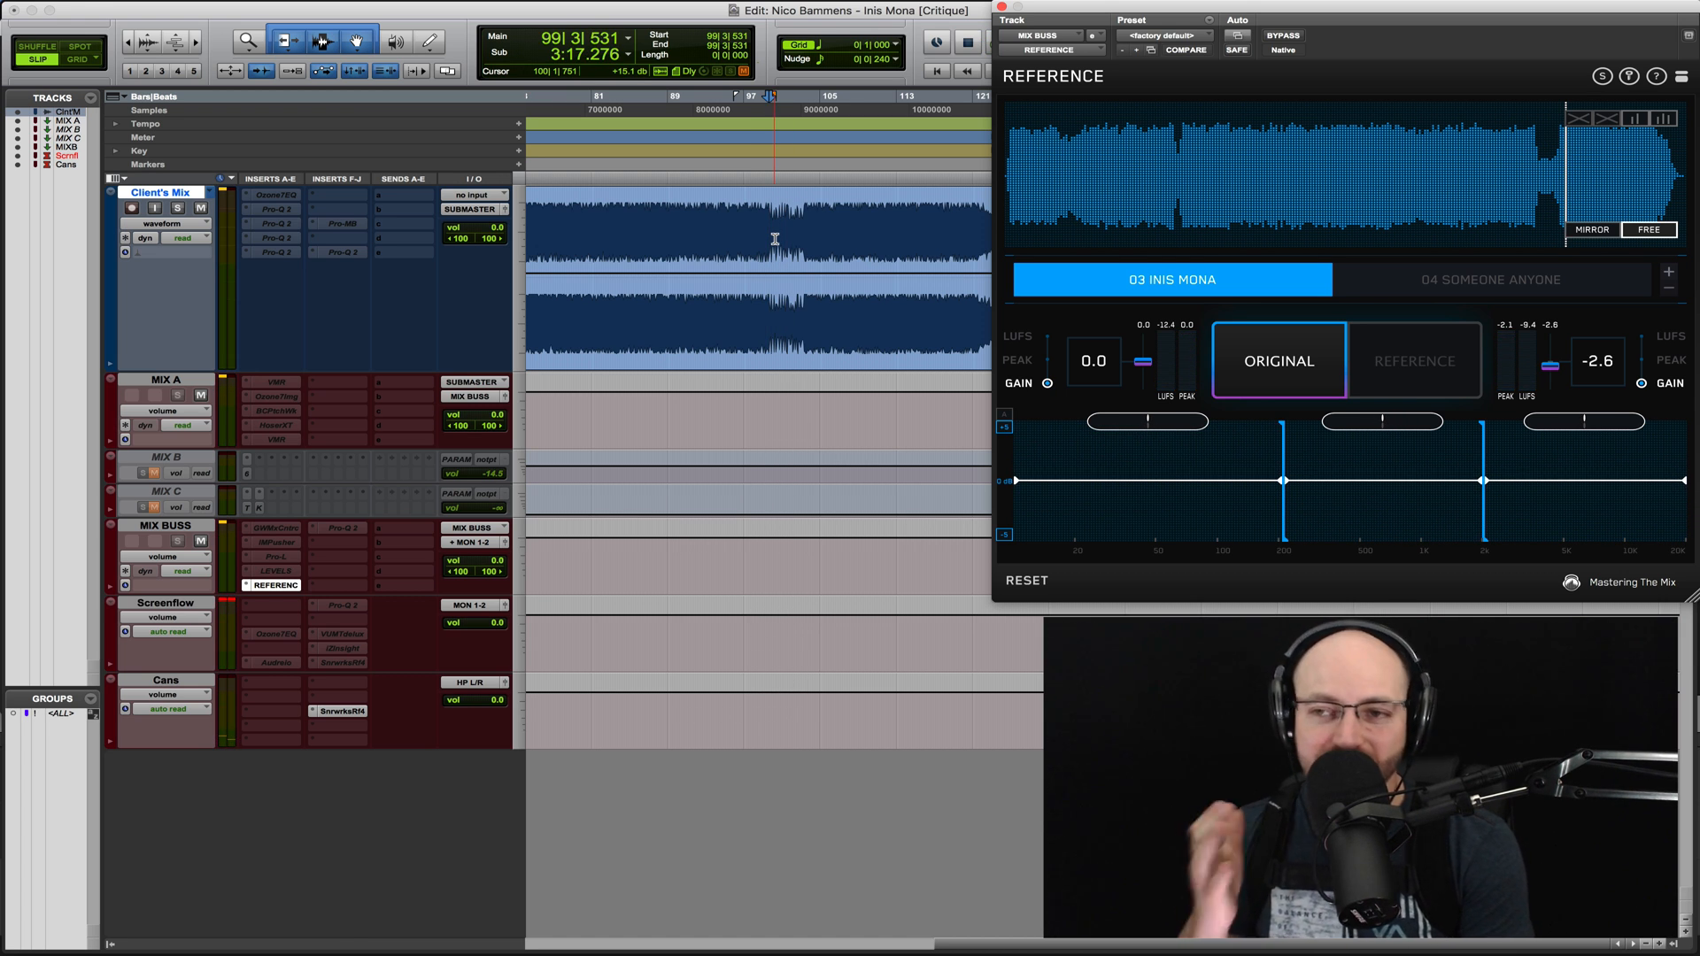
- Audition the start of the late breakdown in the 03 Inis Mona reference against the client's mix at bar 99
click(1290, 360)
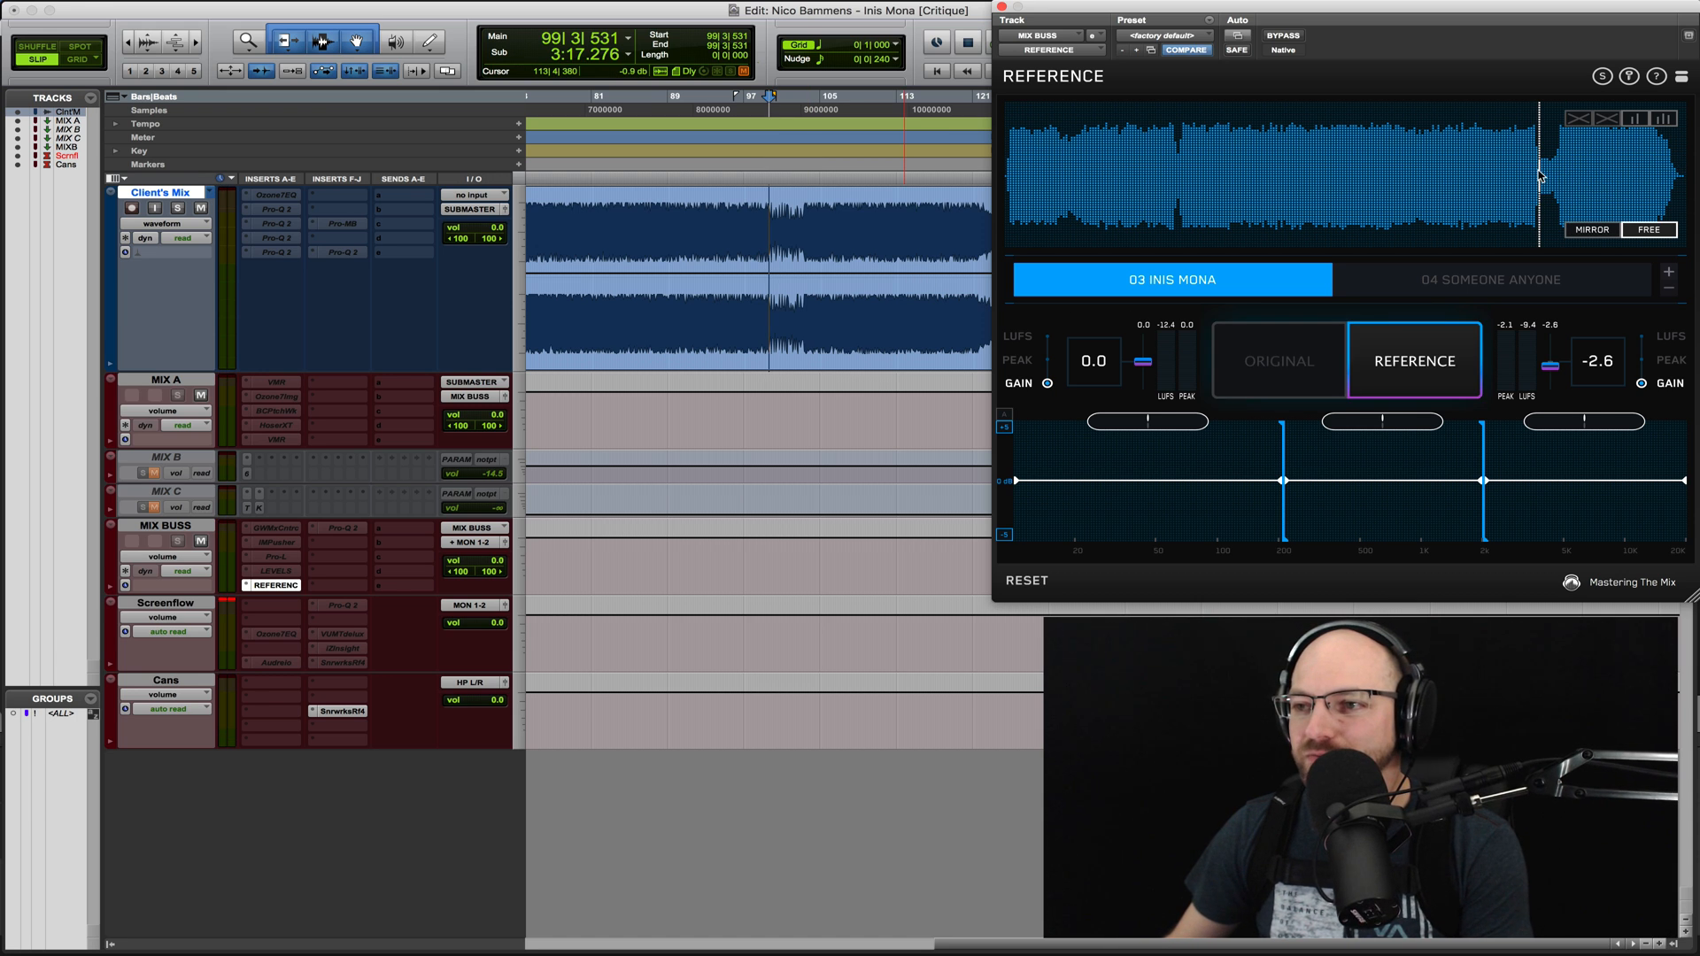
key(space)
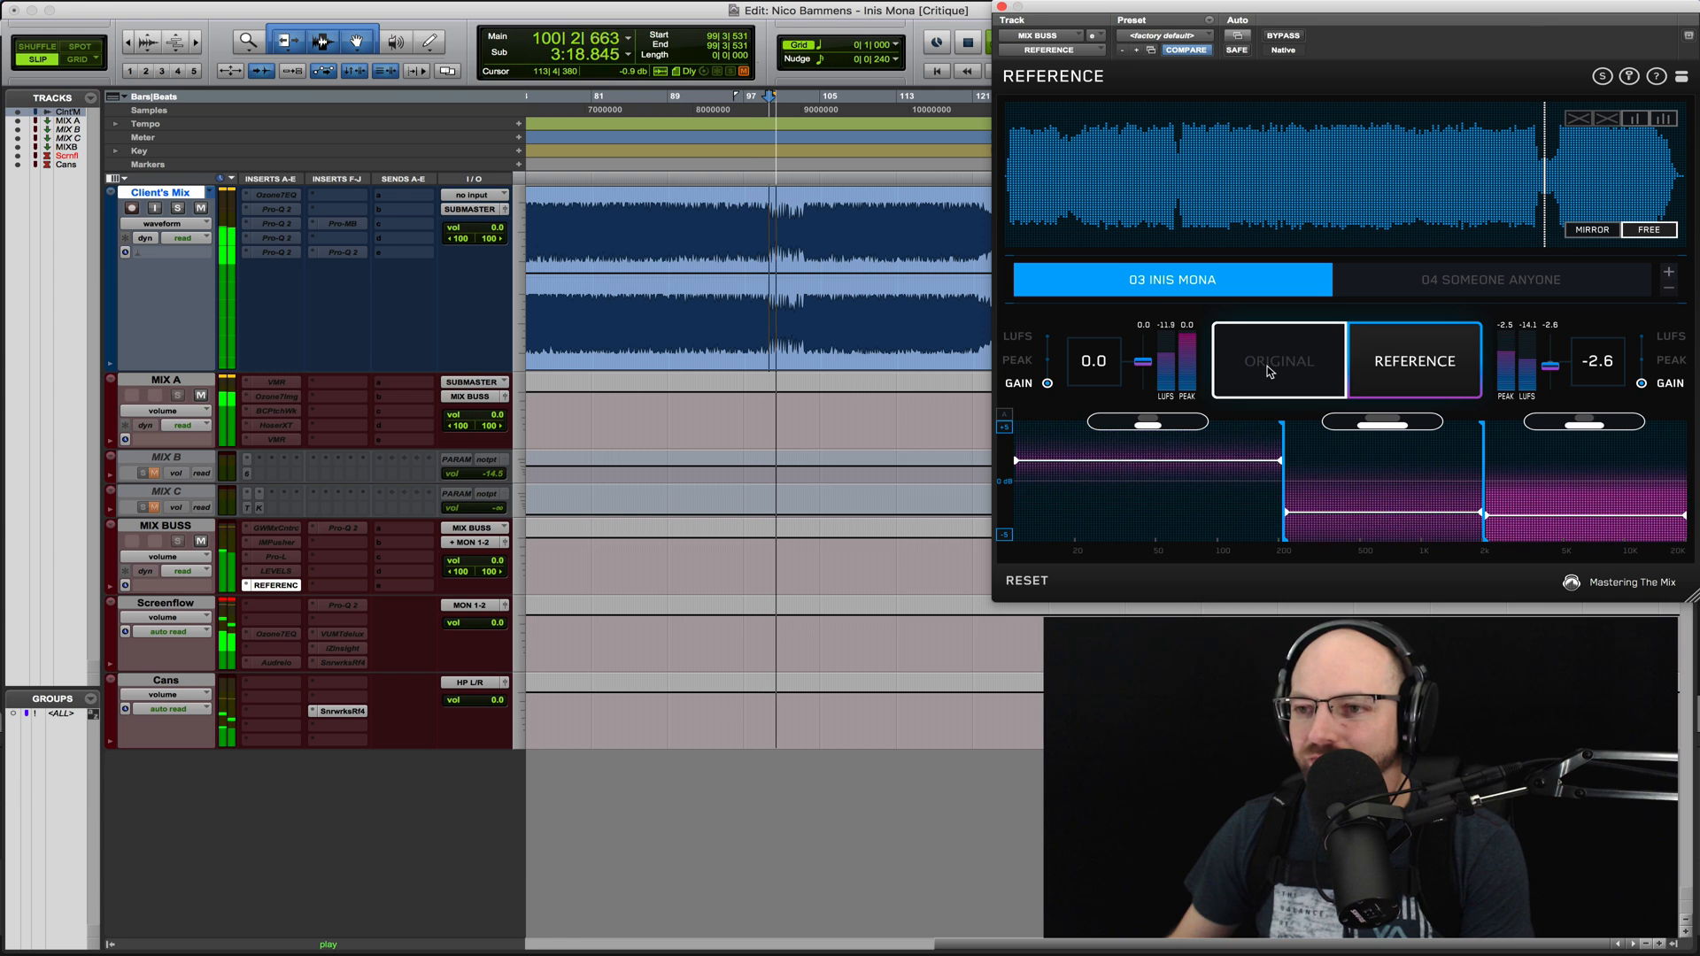
key(space)
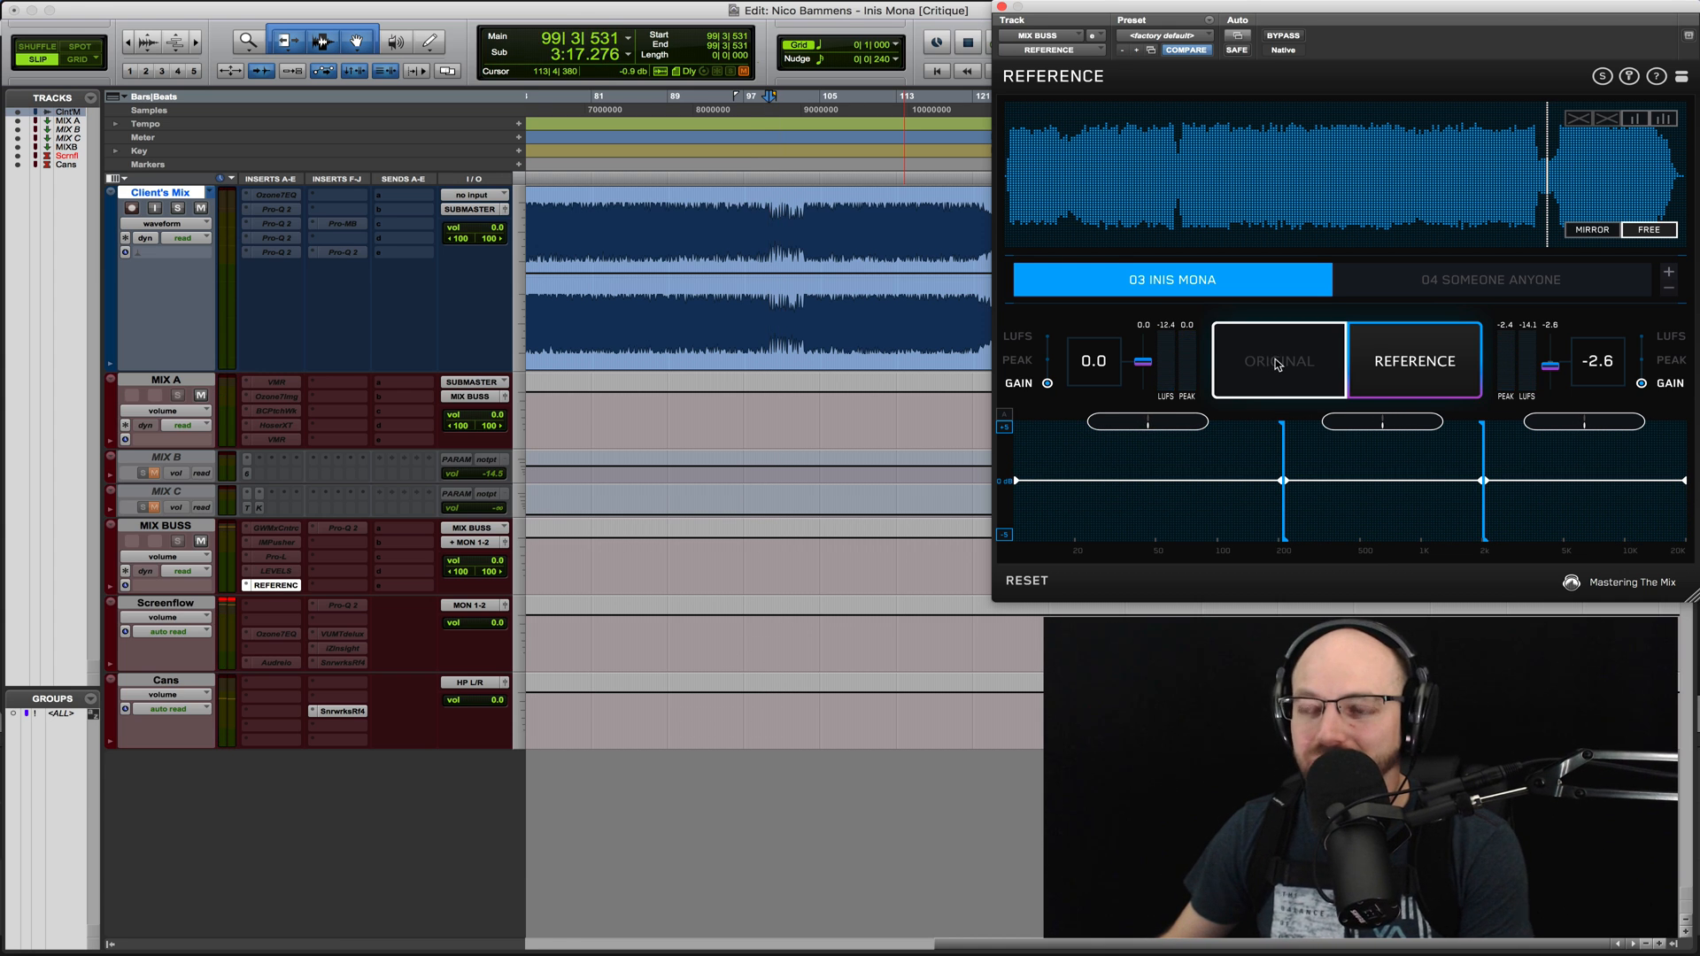
click(1274, 363)
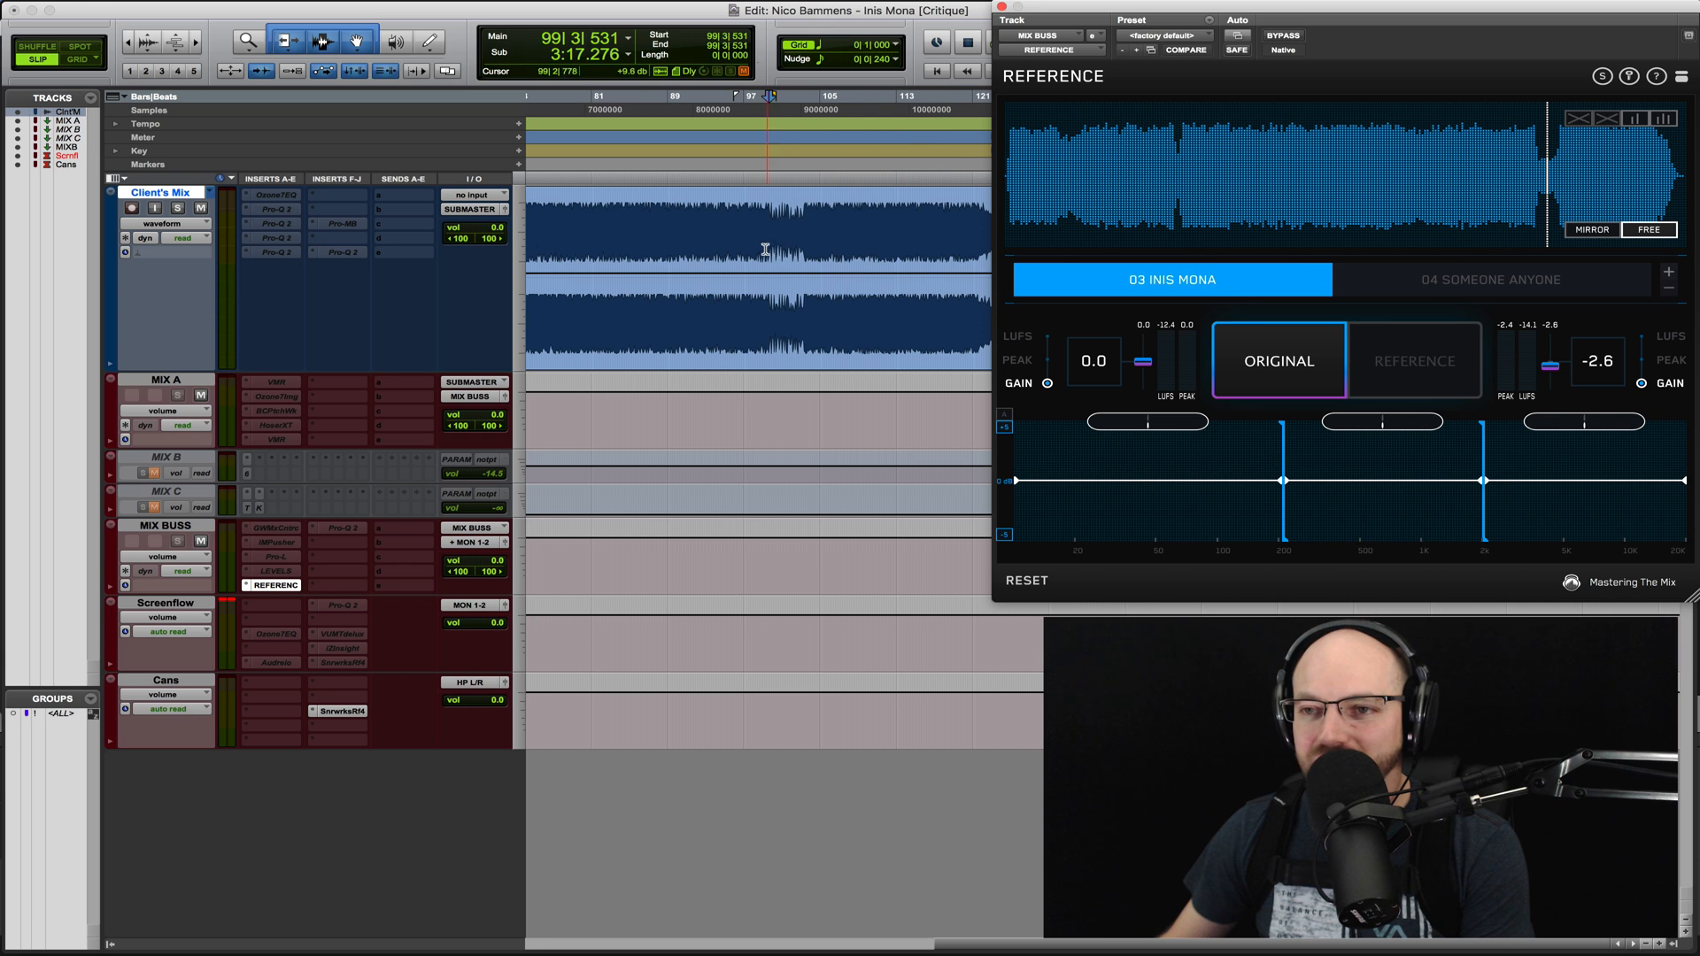
click(769, 242)
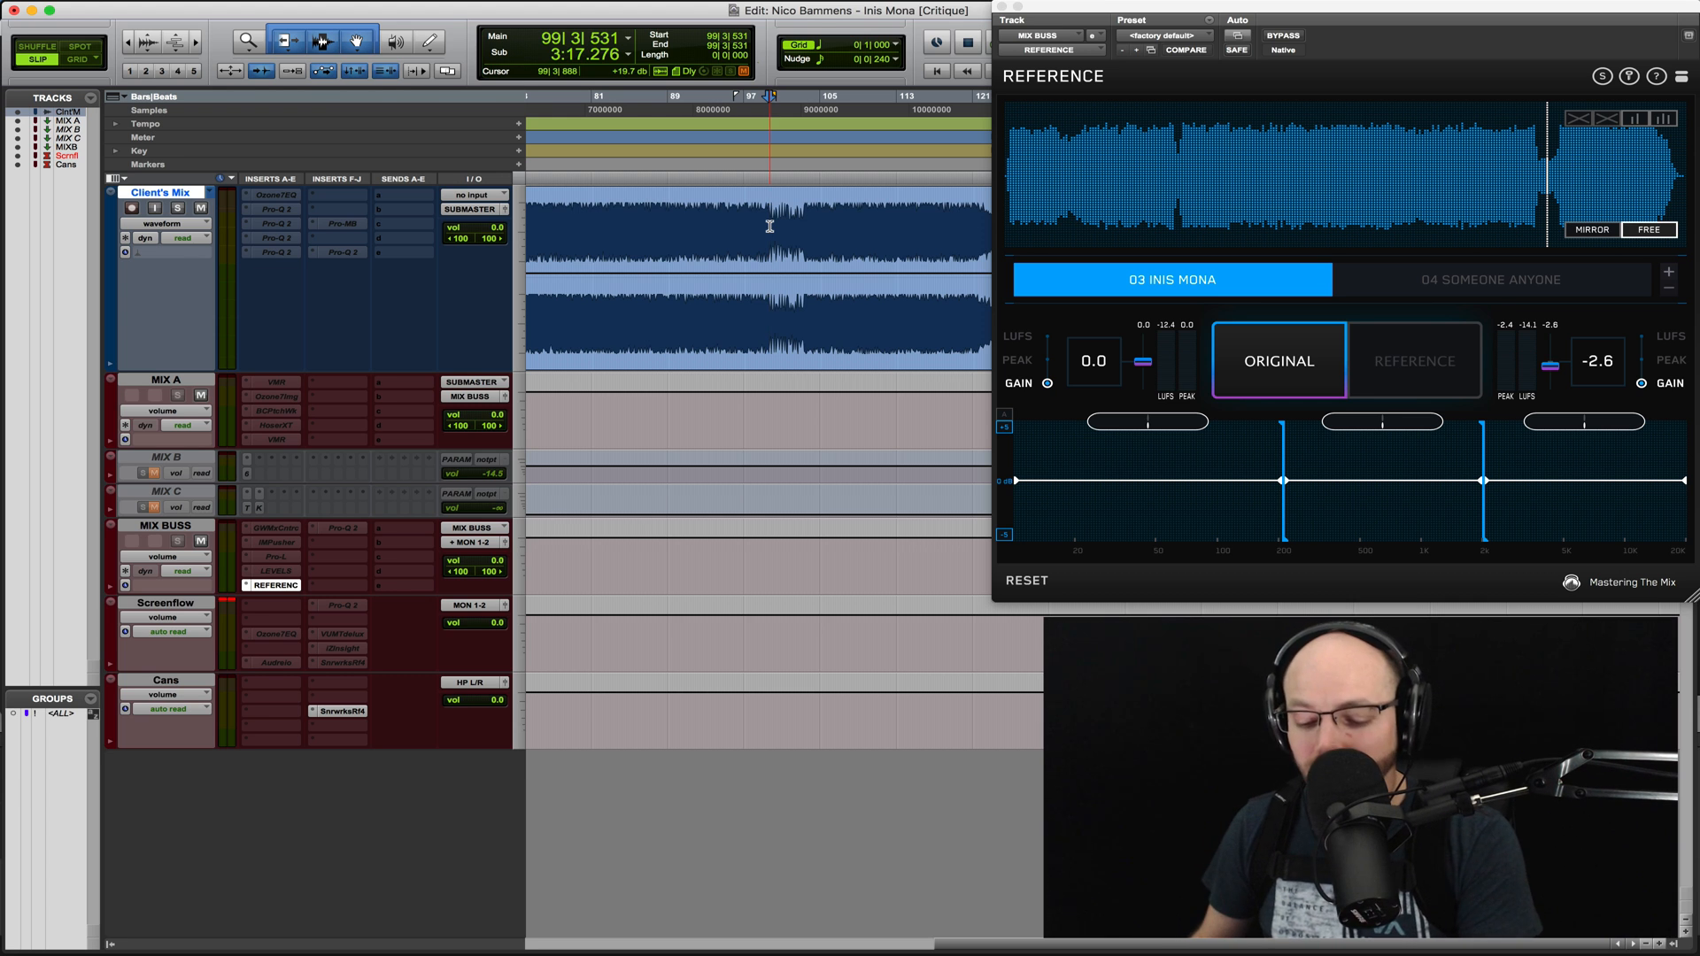
key(space)
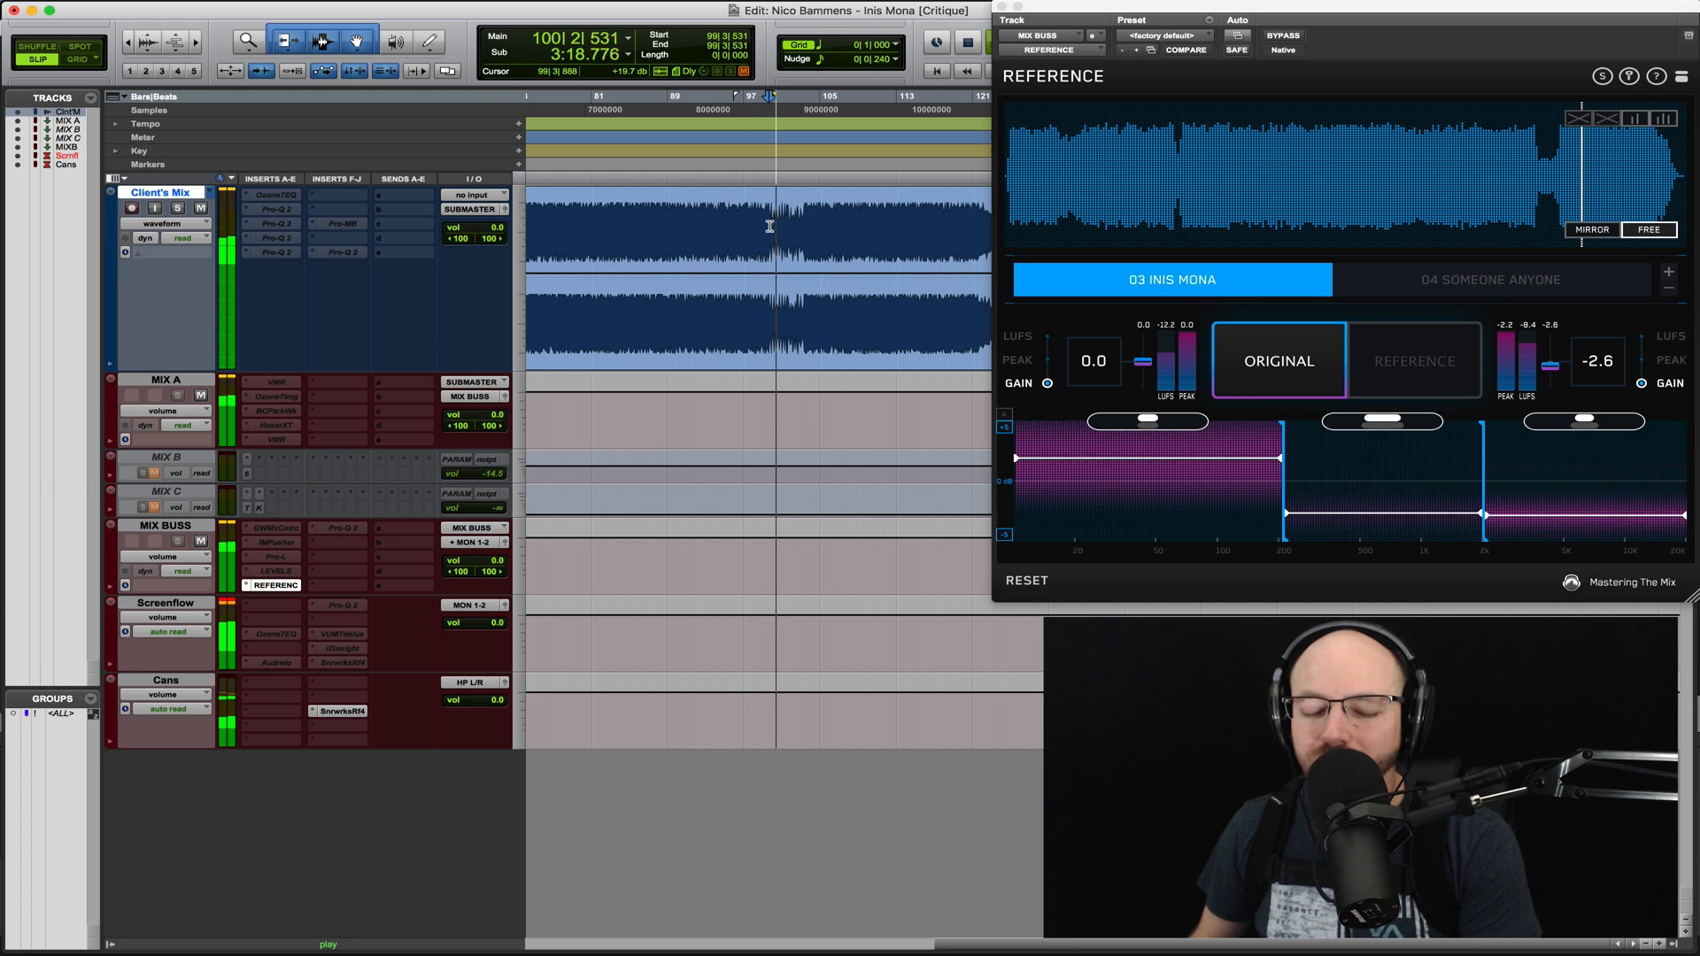
key(space)
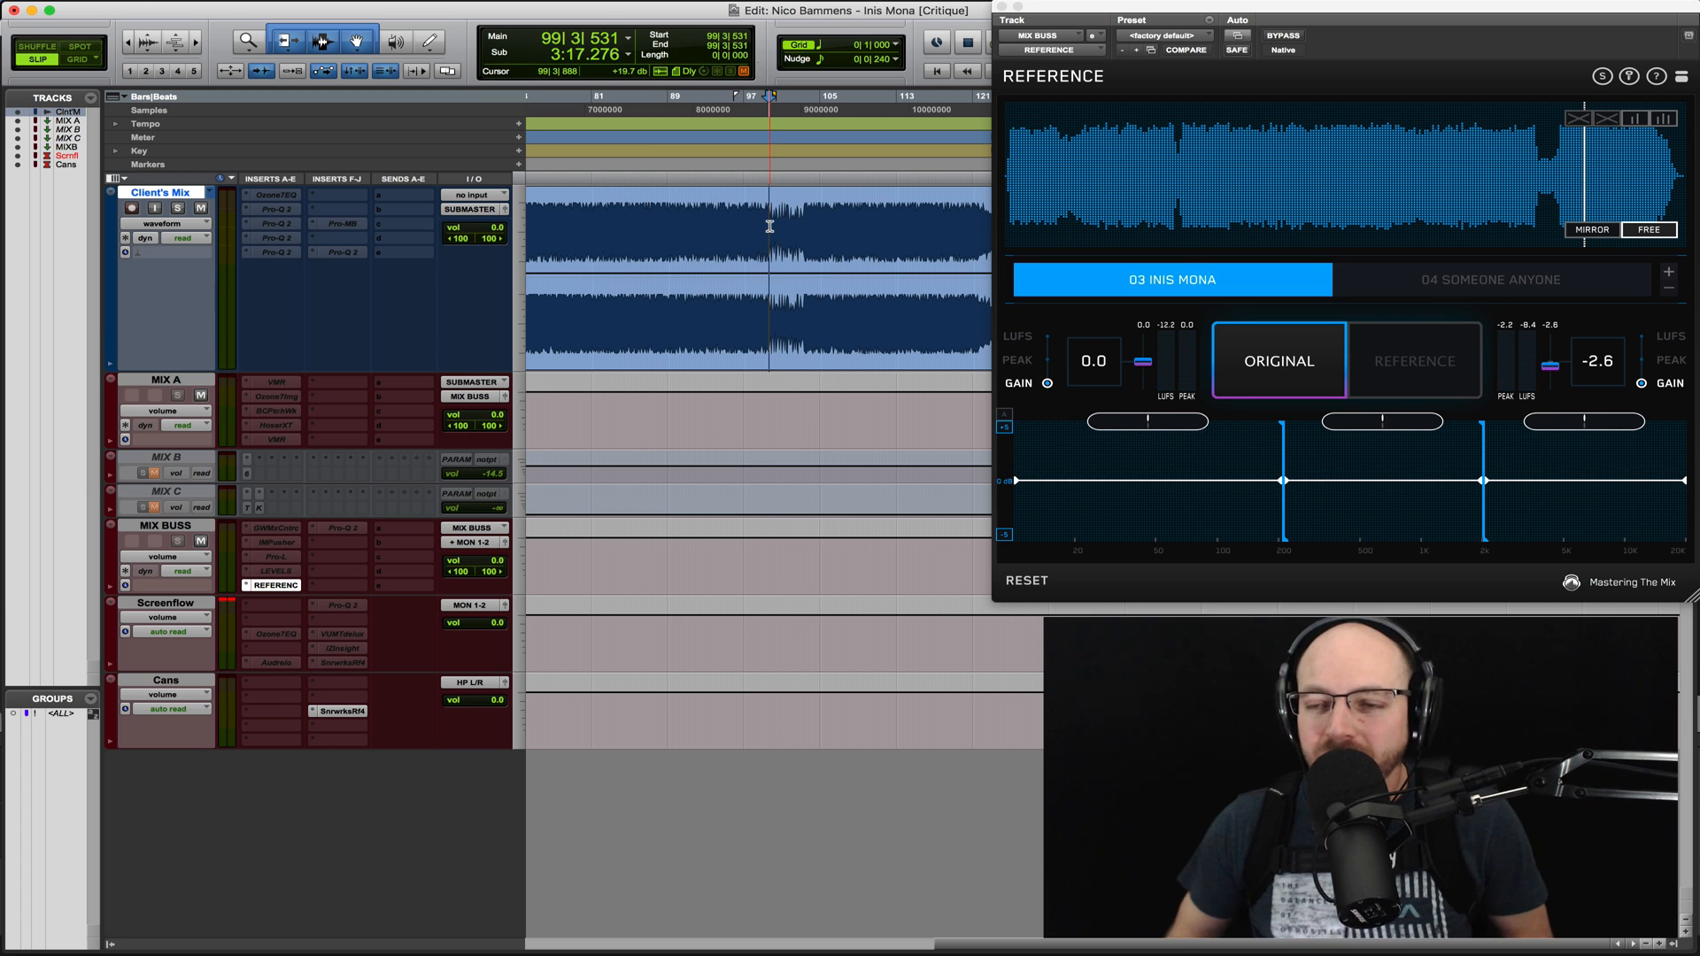
- Cue the reference just before its breakdown and play from bar 99, switching from the client's mix to 03 Inis Mona
click(1534, 162)
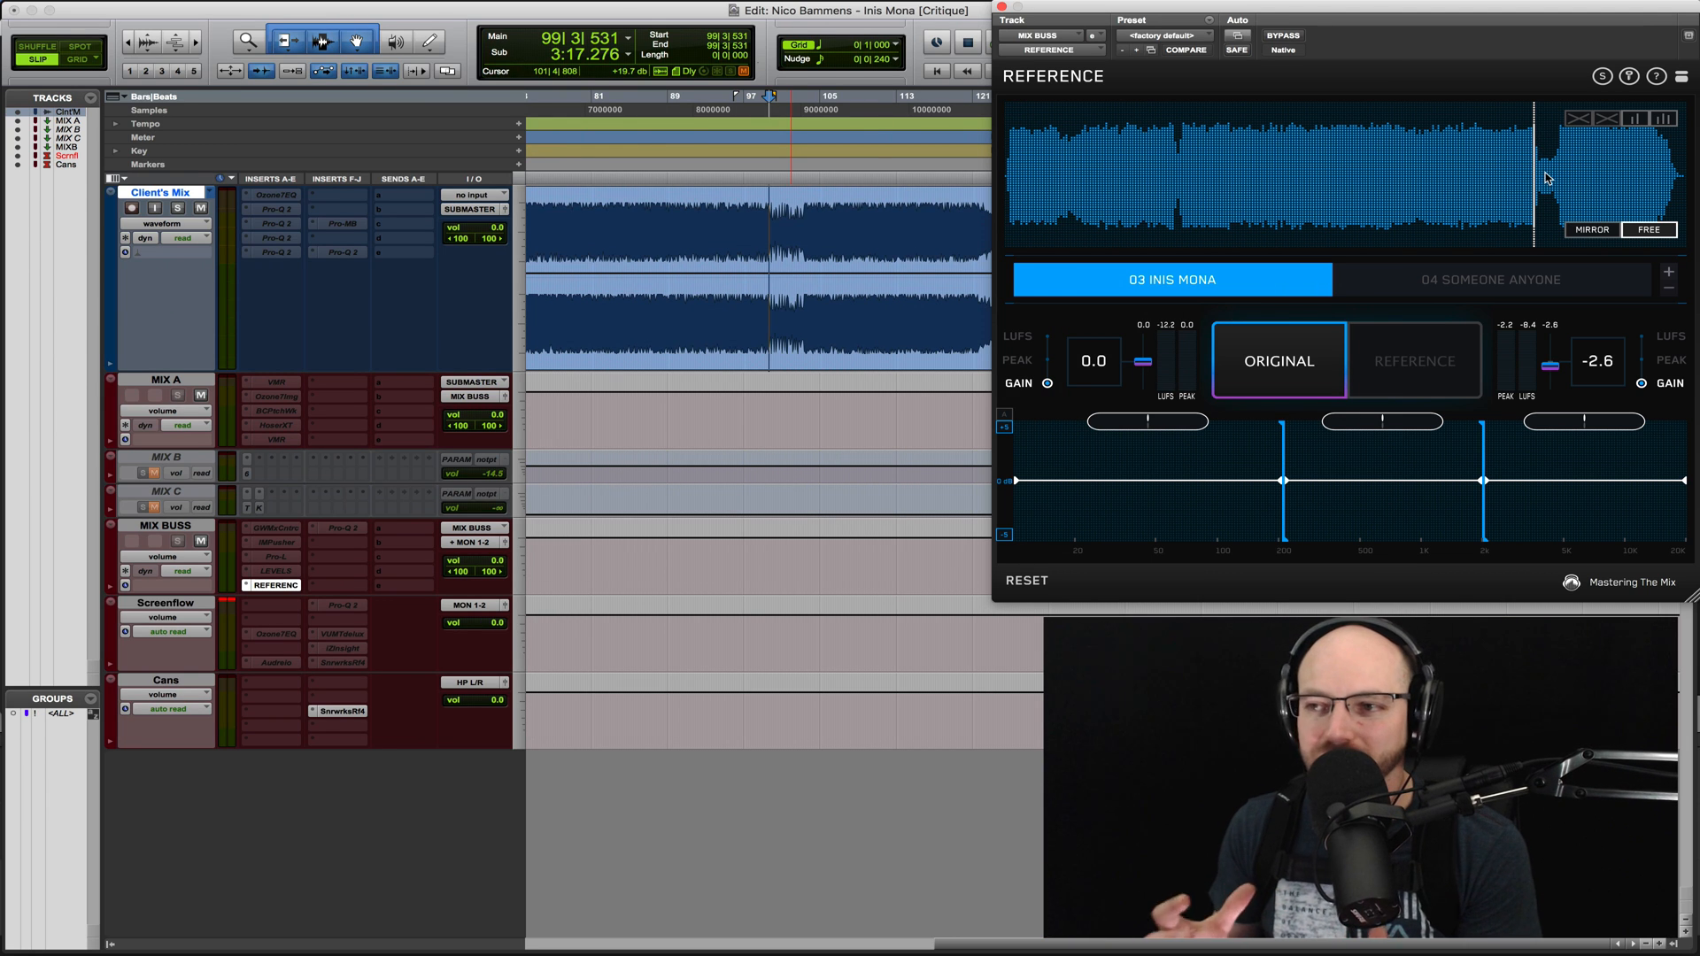
key(space)
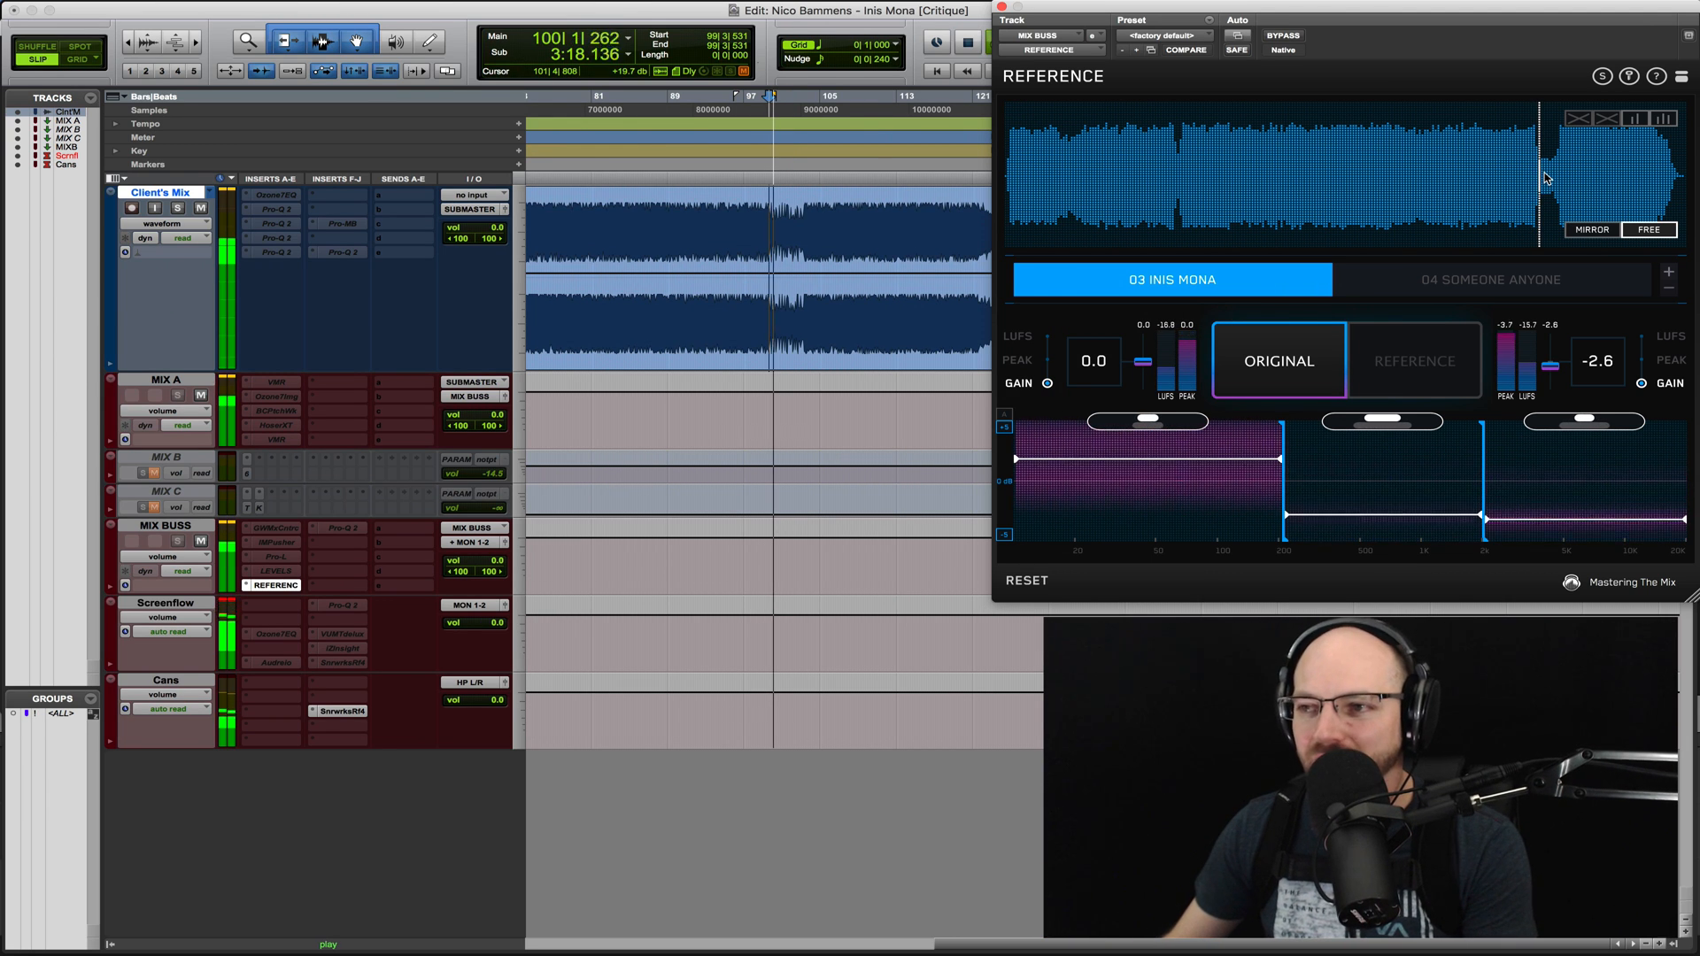
click(1448, 346)
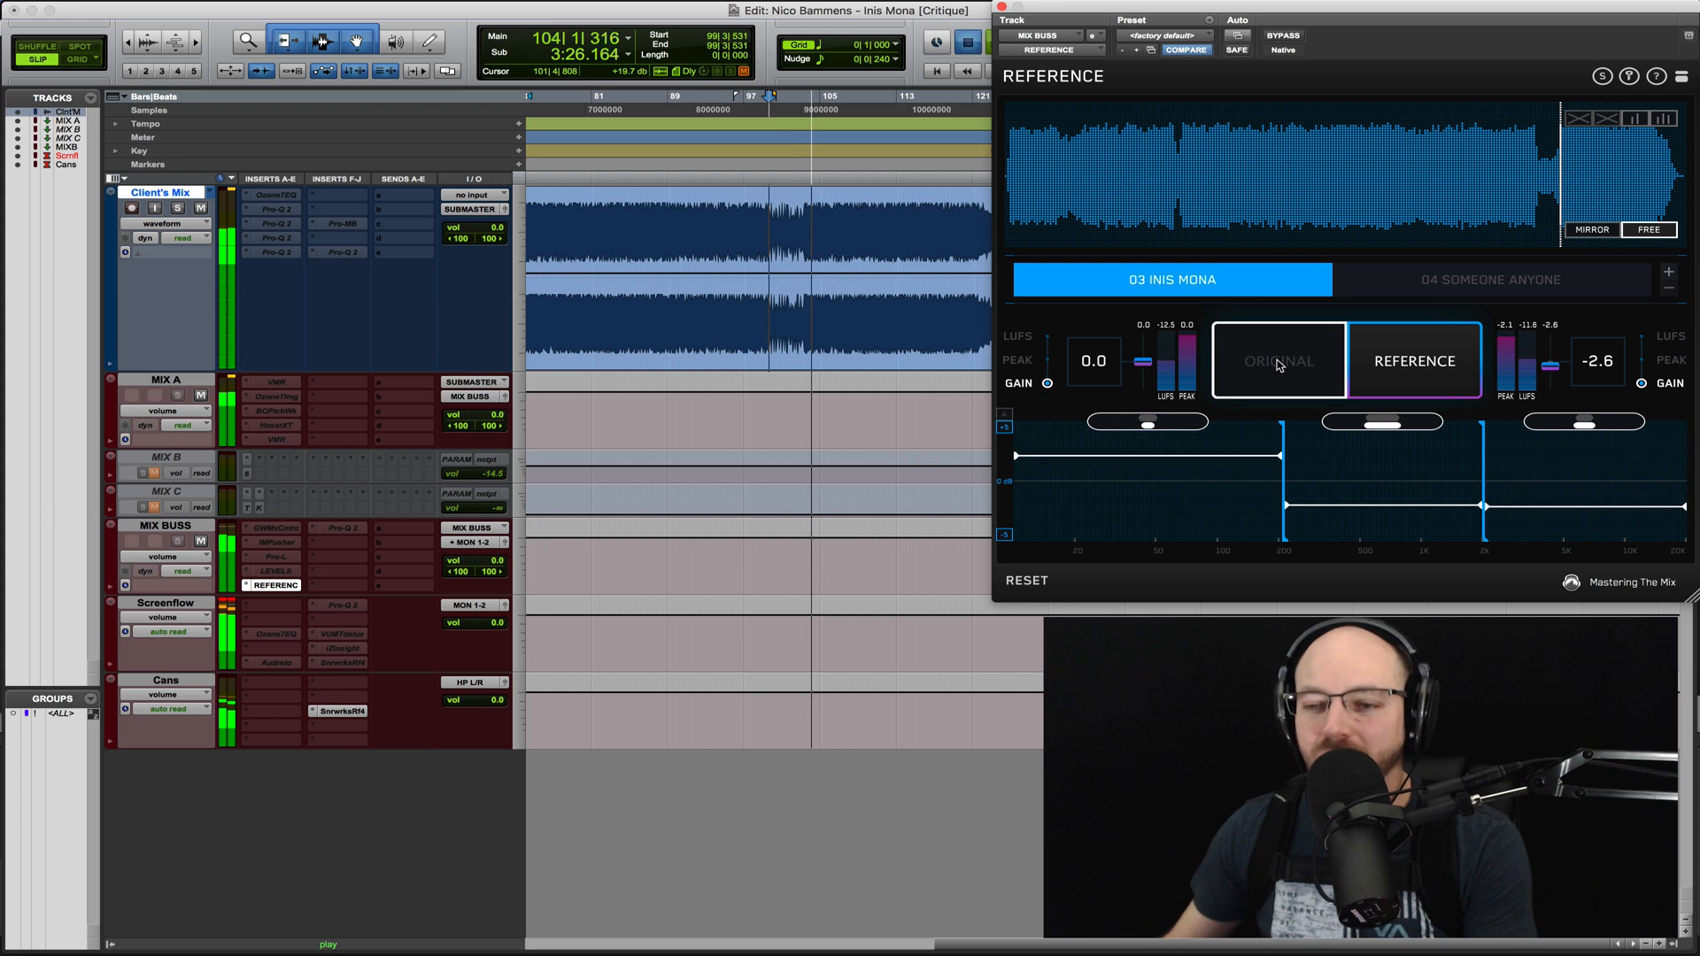
key(space)
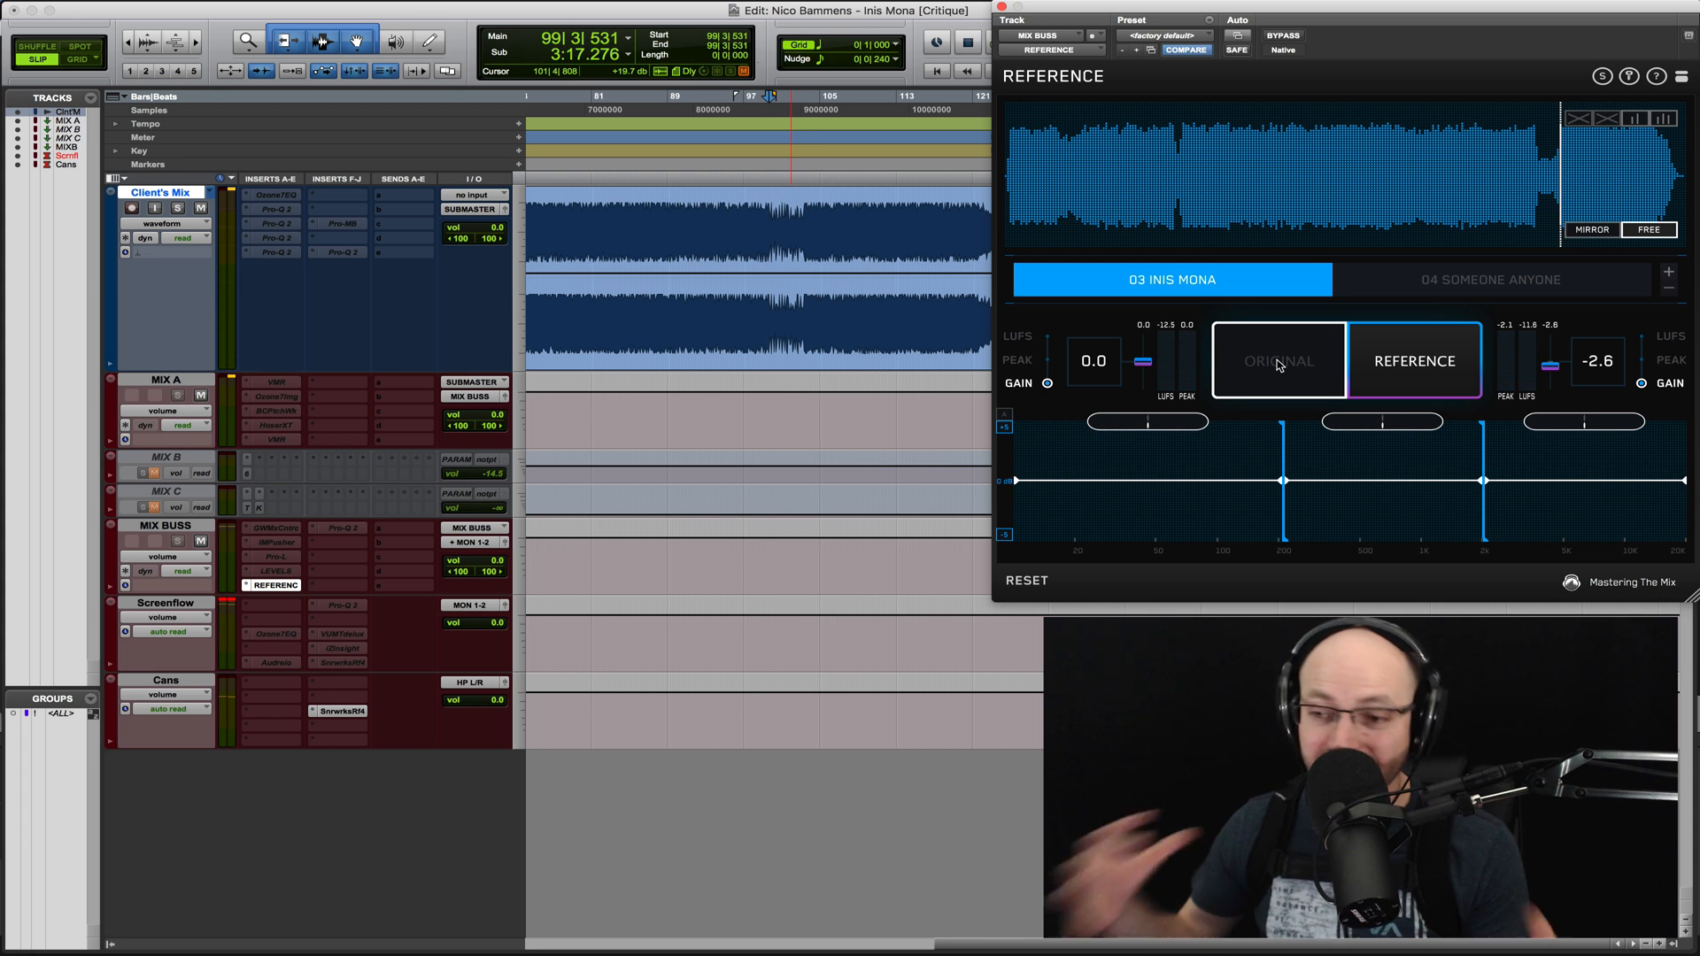
- Play the client's mix on its own from bar 102, at the end of its breakdown
click(795, 239)
click(1217, 356)
key(space)
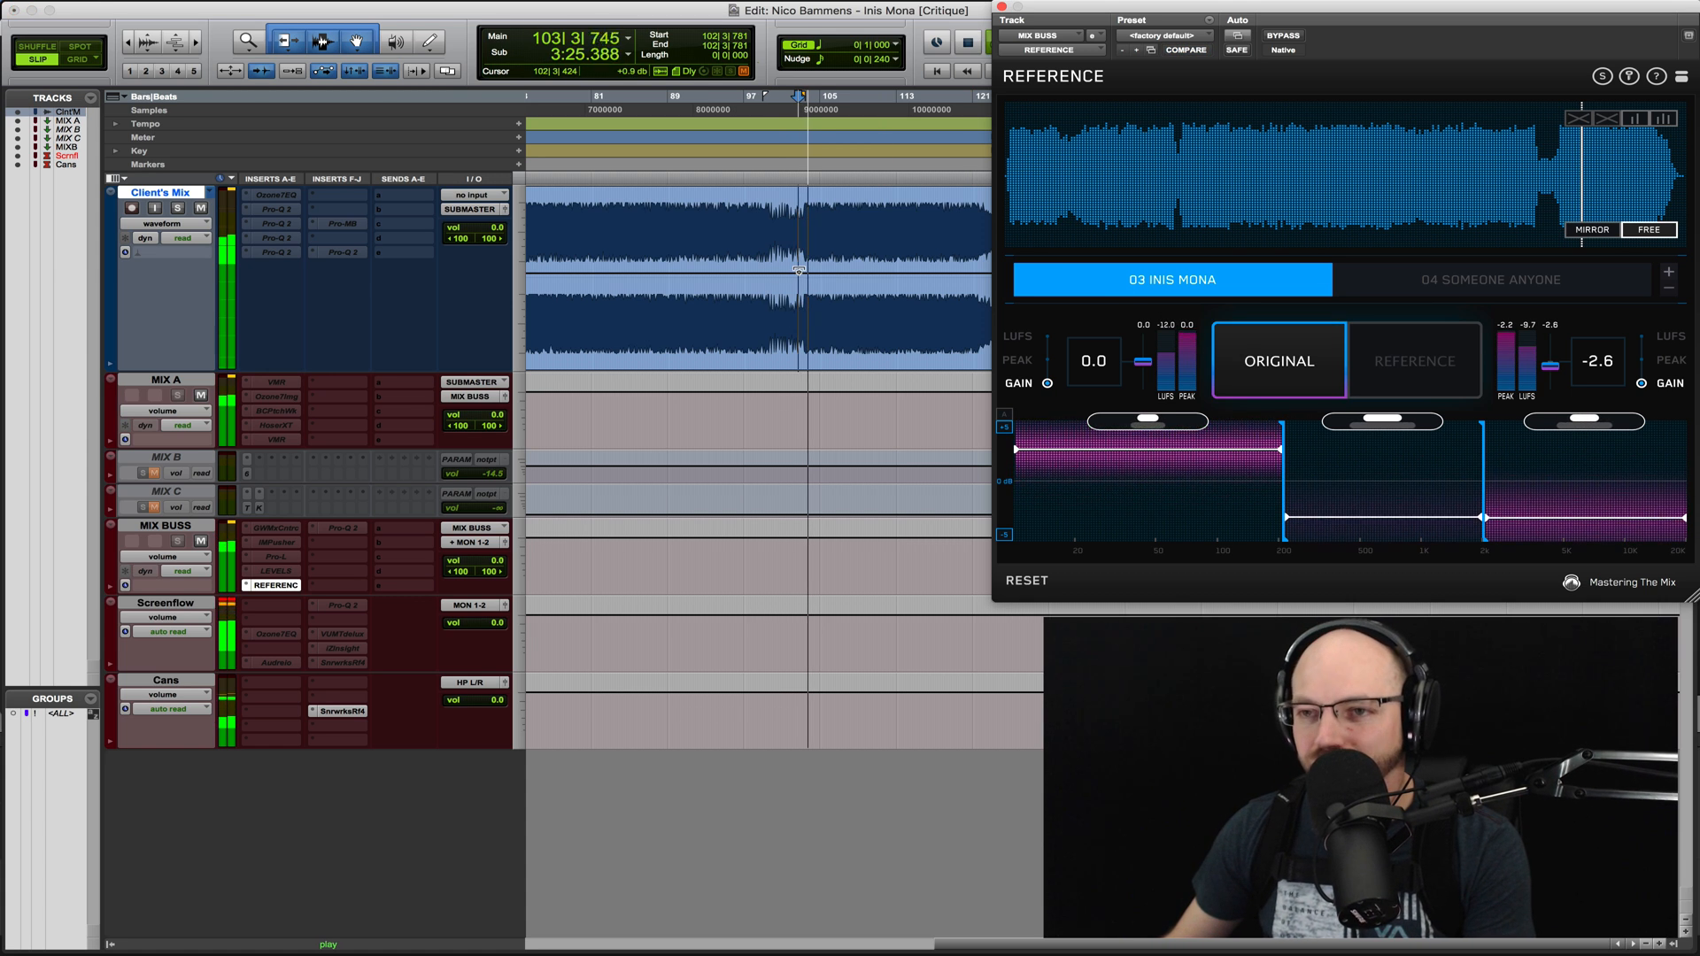
key(space)
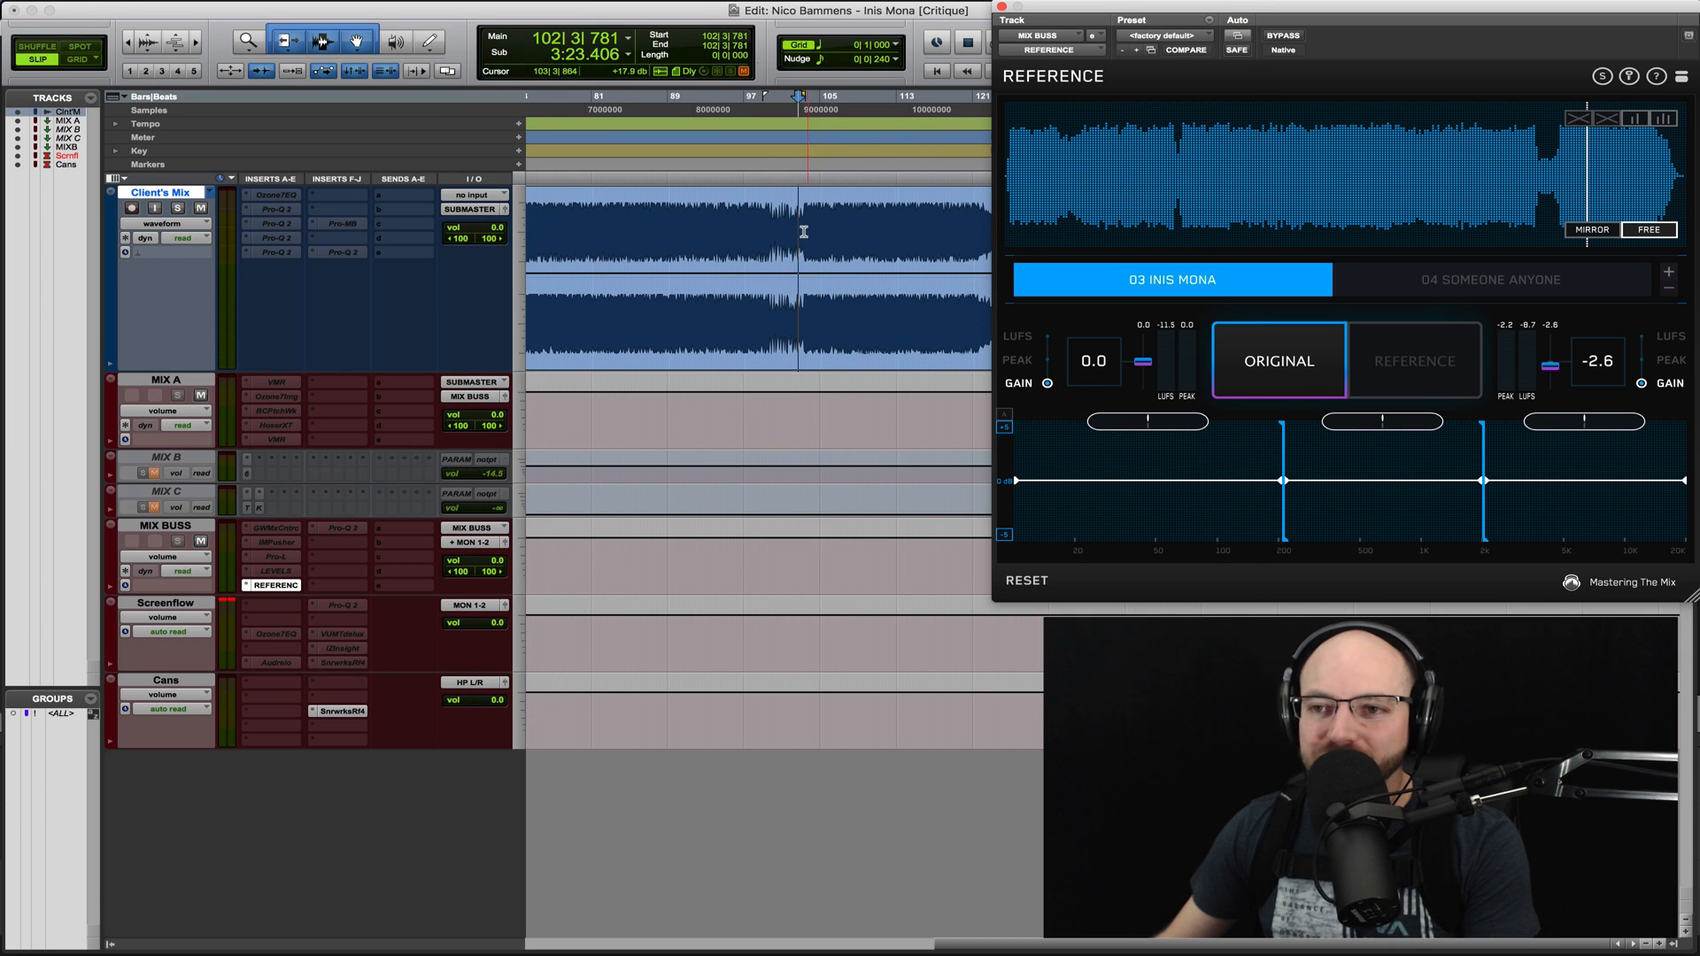
- Try a bell boost of about +3.6 dB near 1232 Hz in an empty Pro-Q 2 on the client's track, audition it, and delete it
click(770, 228)
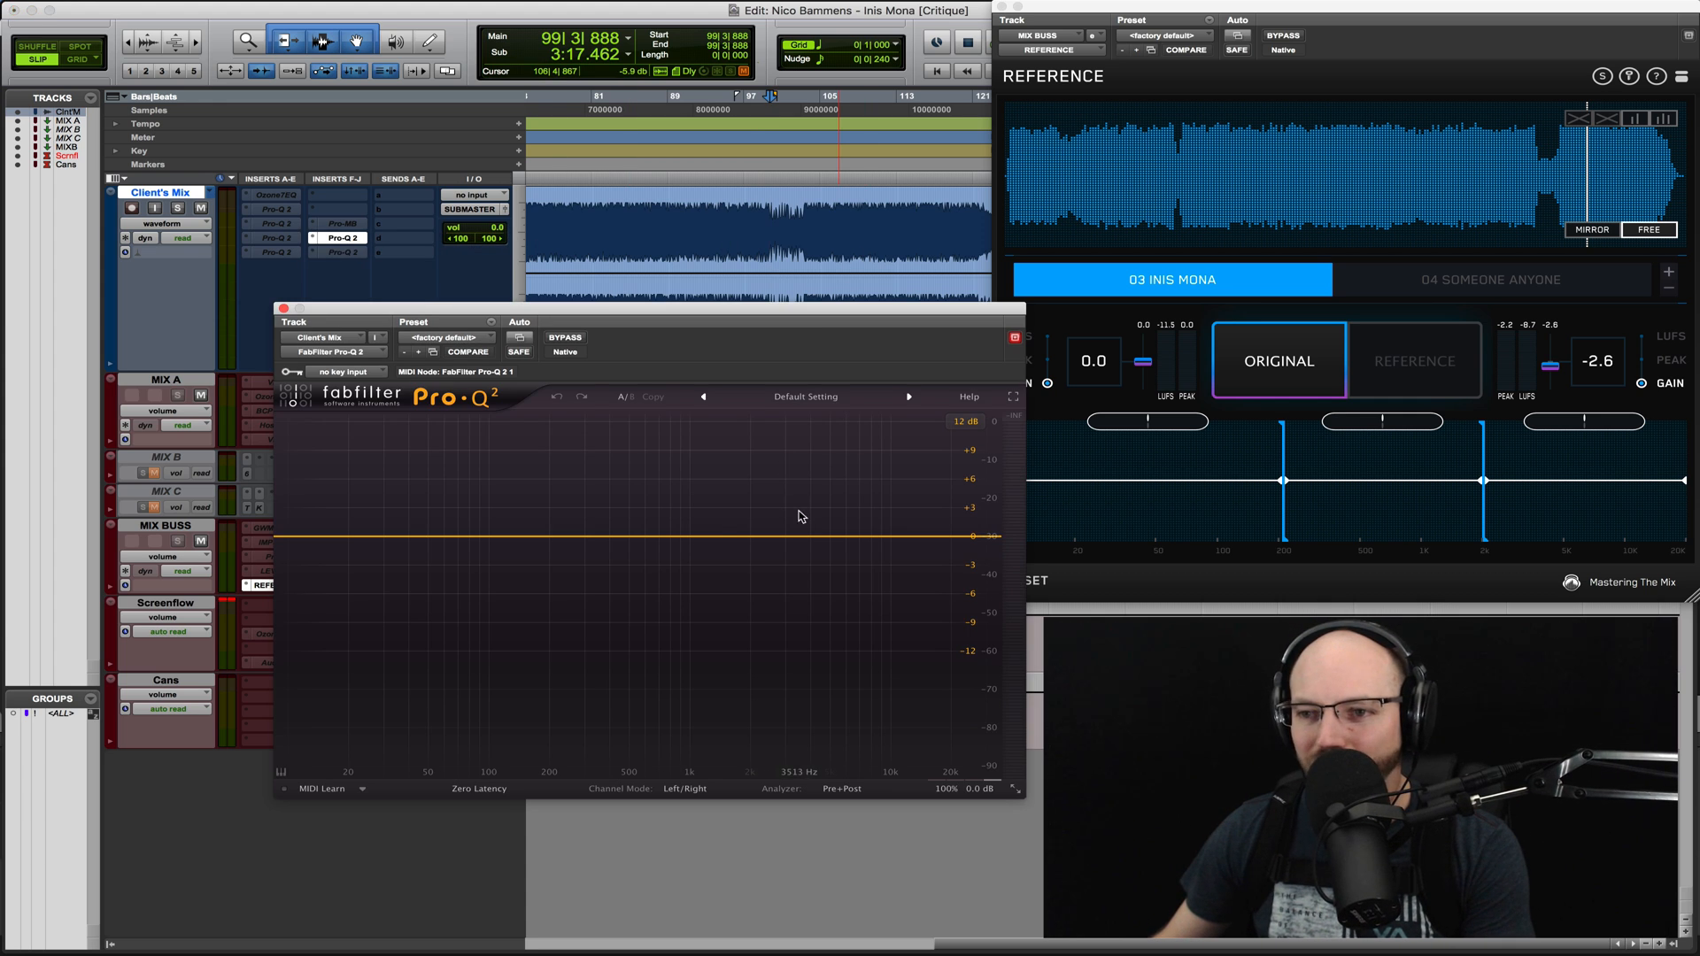
drag(795, 536, 707, 502)
key(space)
key(space)
right_click(707, 502)
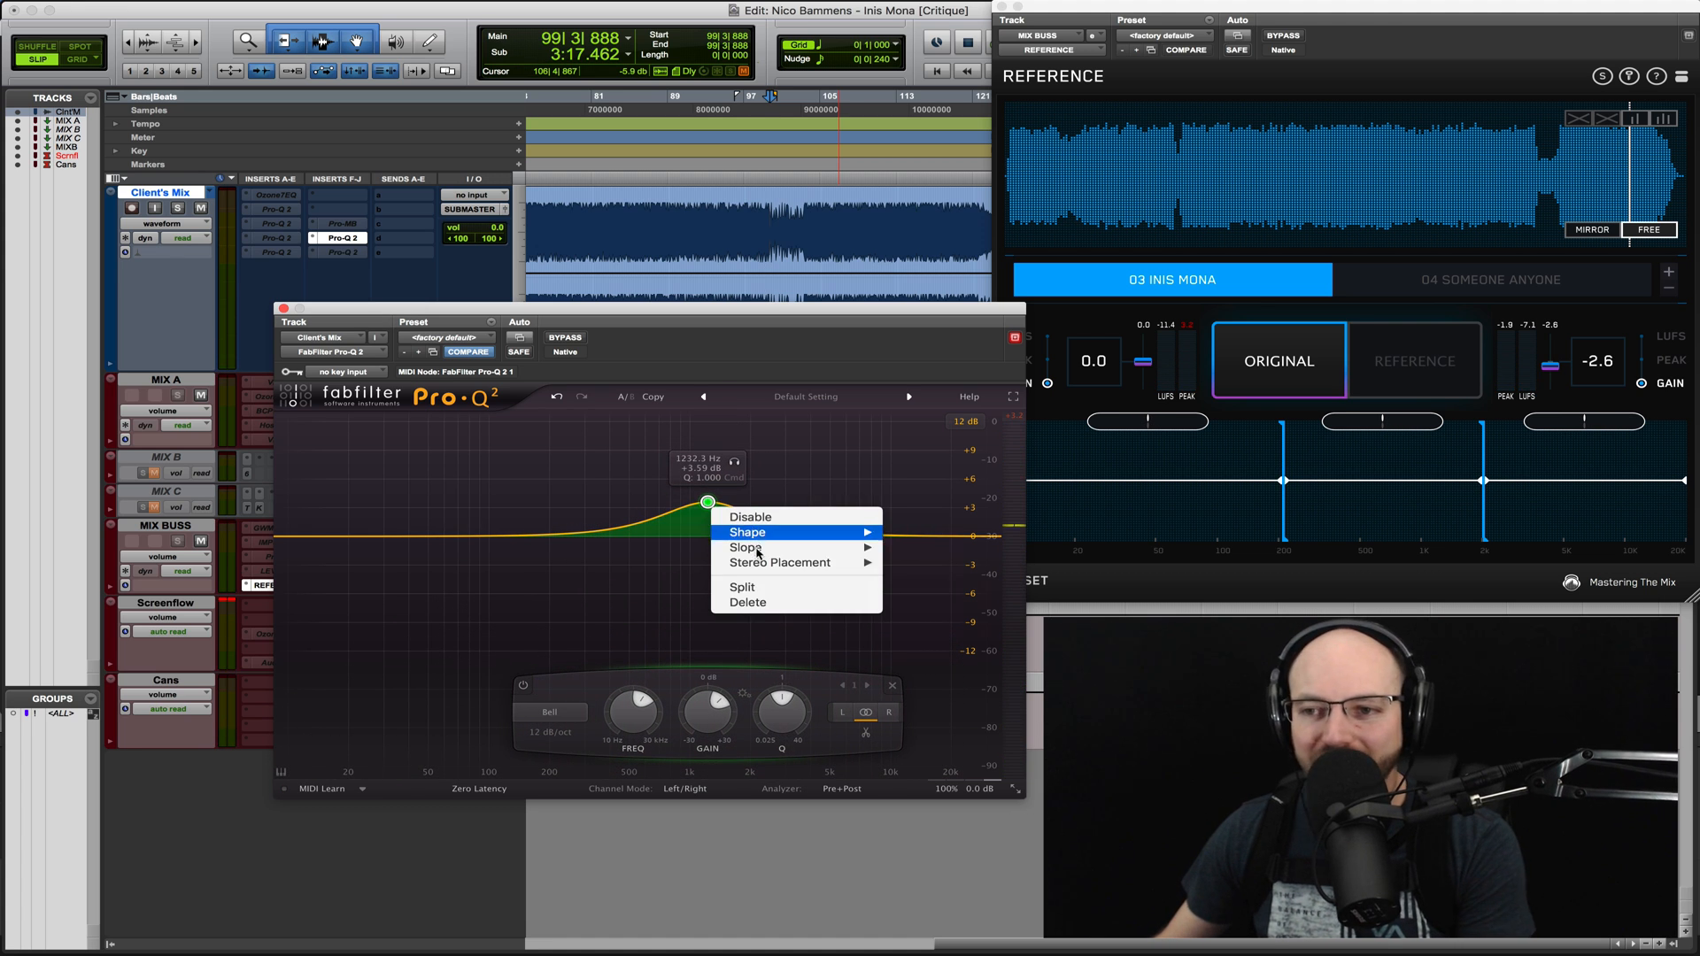
click(753, 602)
click(283, 309)
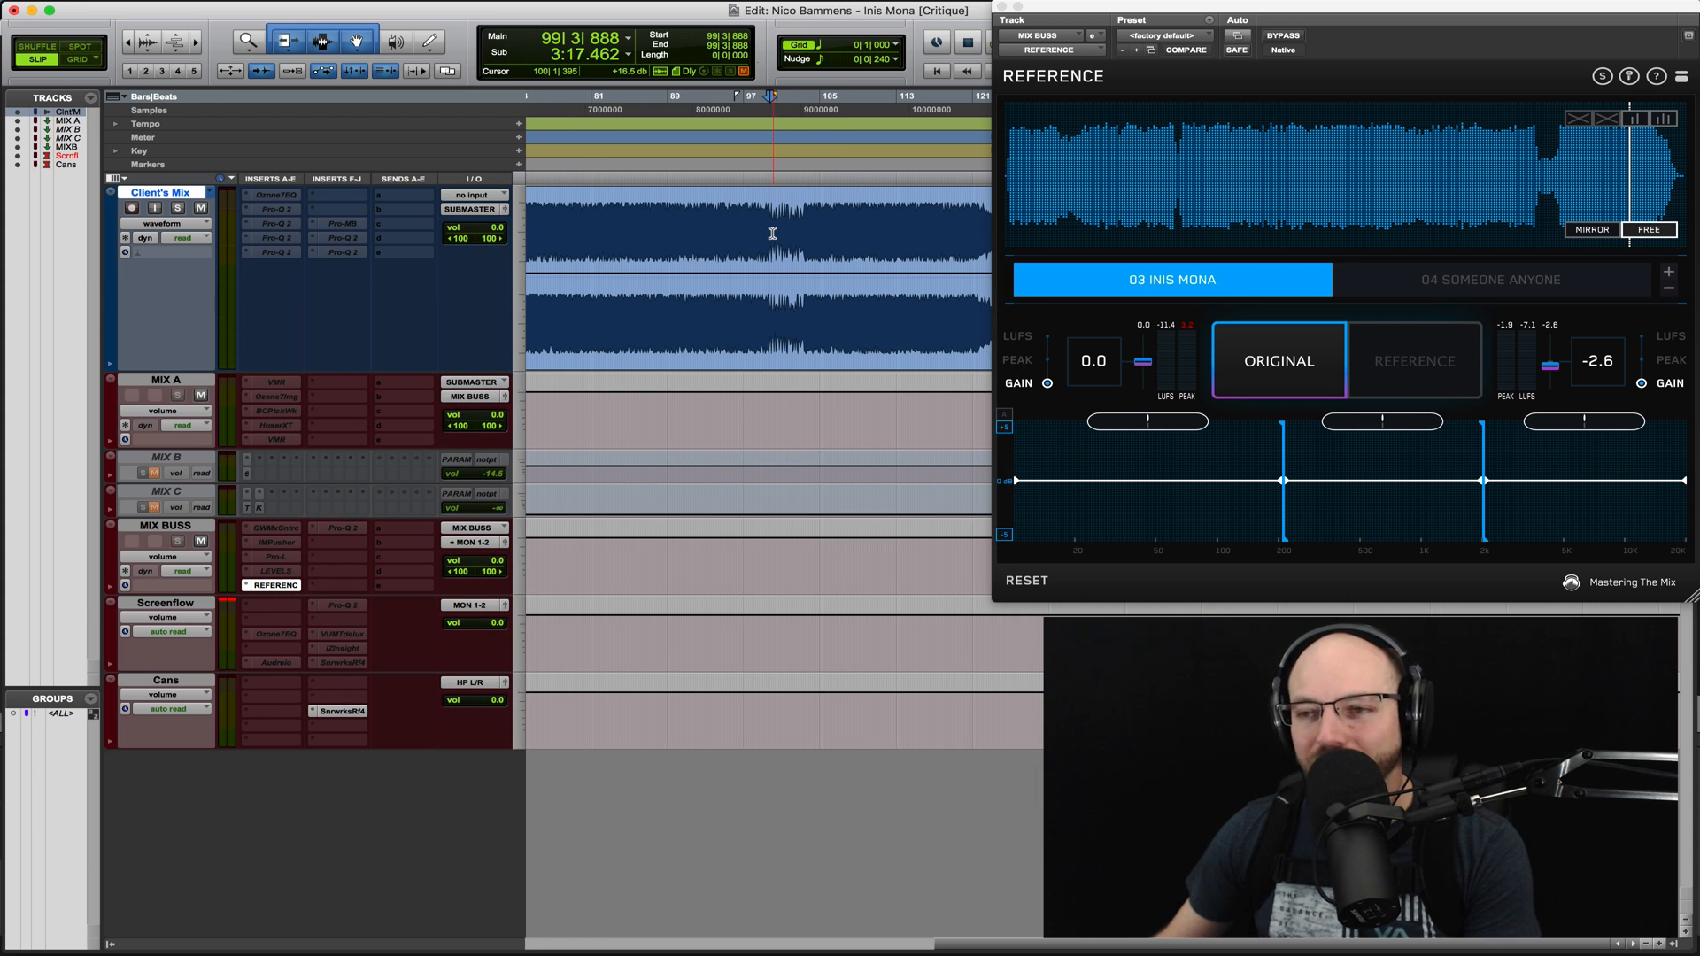
- Play the client's mix from bars 99 and 102, comparing its breakdown and the exit from it with the 03 Inis Mona reference
click(1539, 158)
key(space)
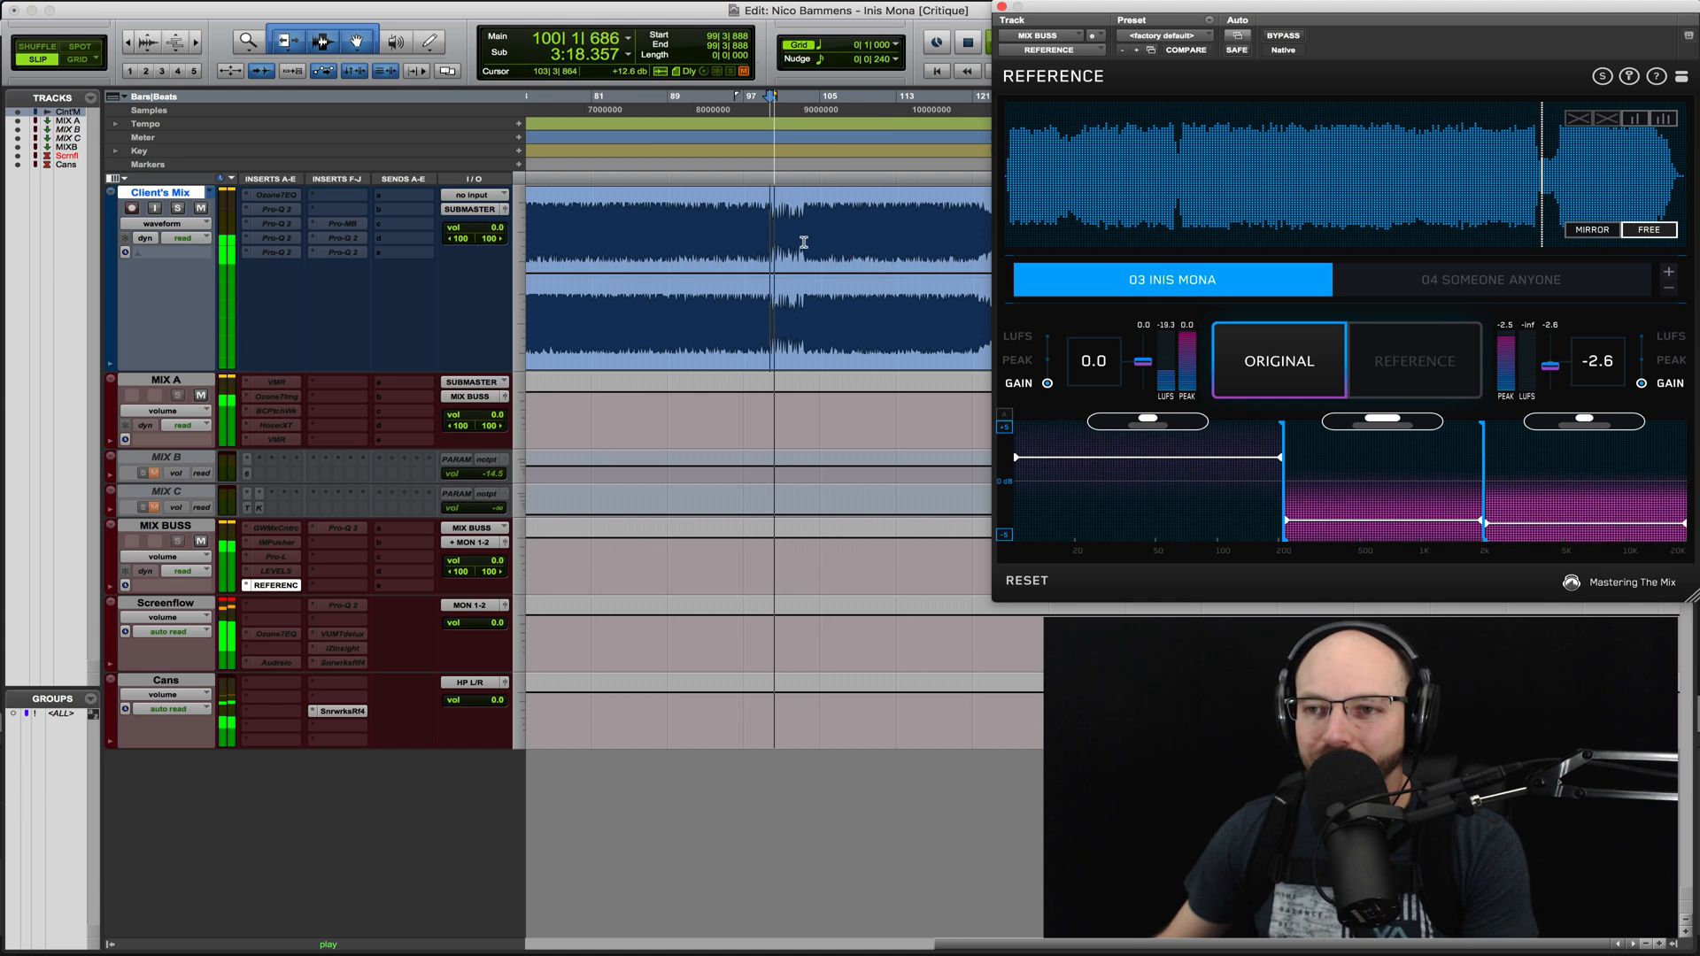
click(1252, 344)
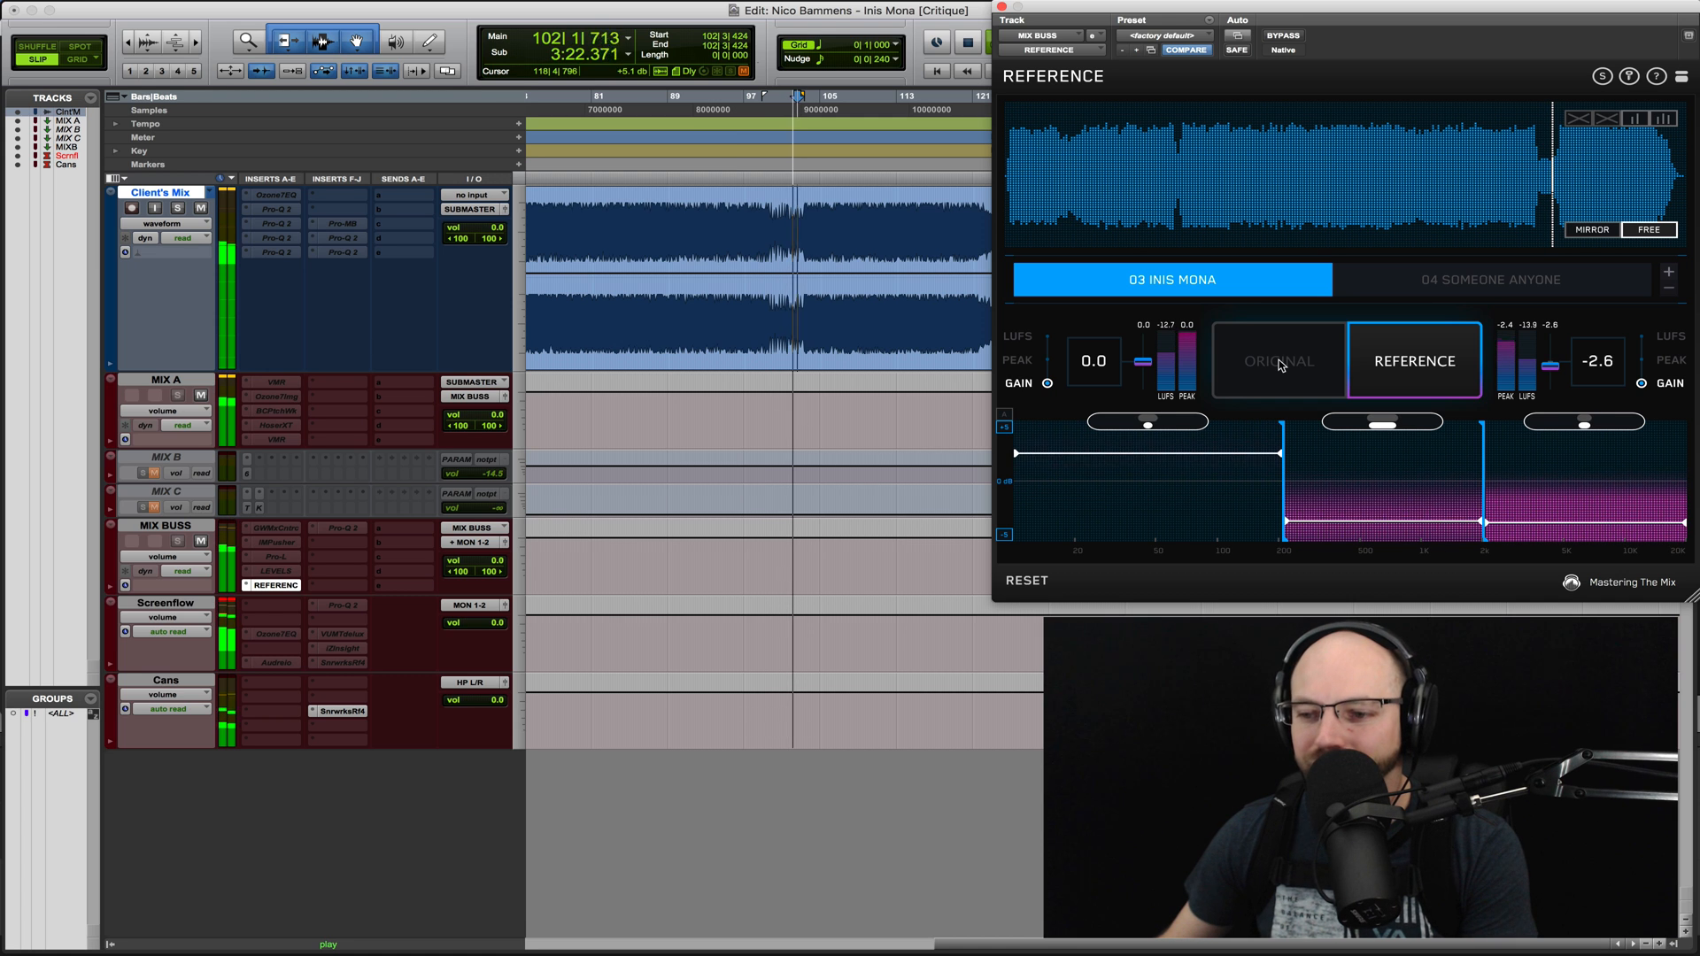
click(1279, 363)
key(space)
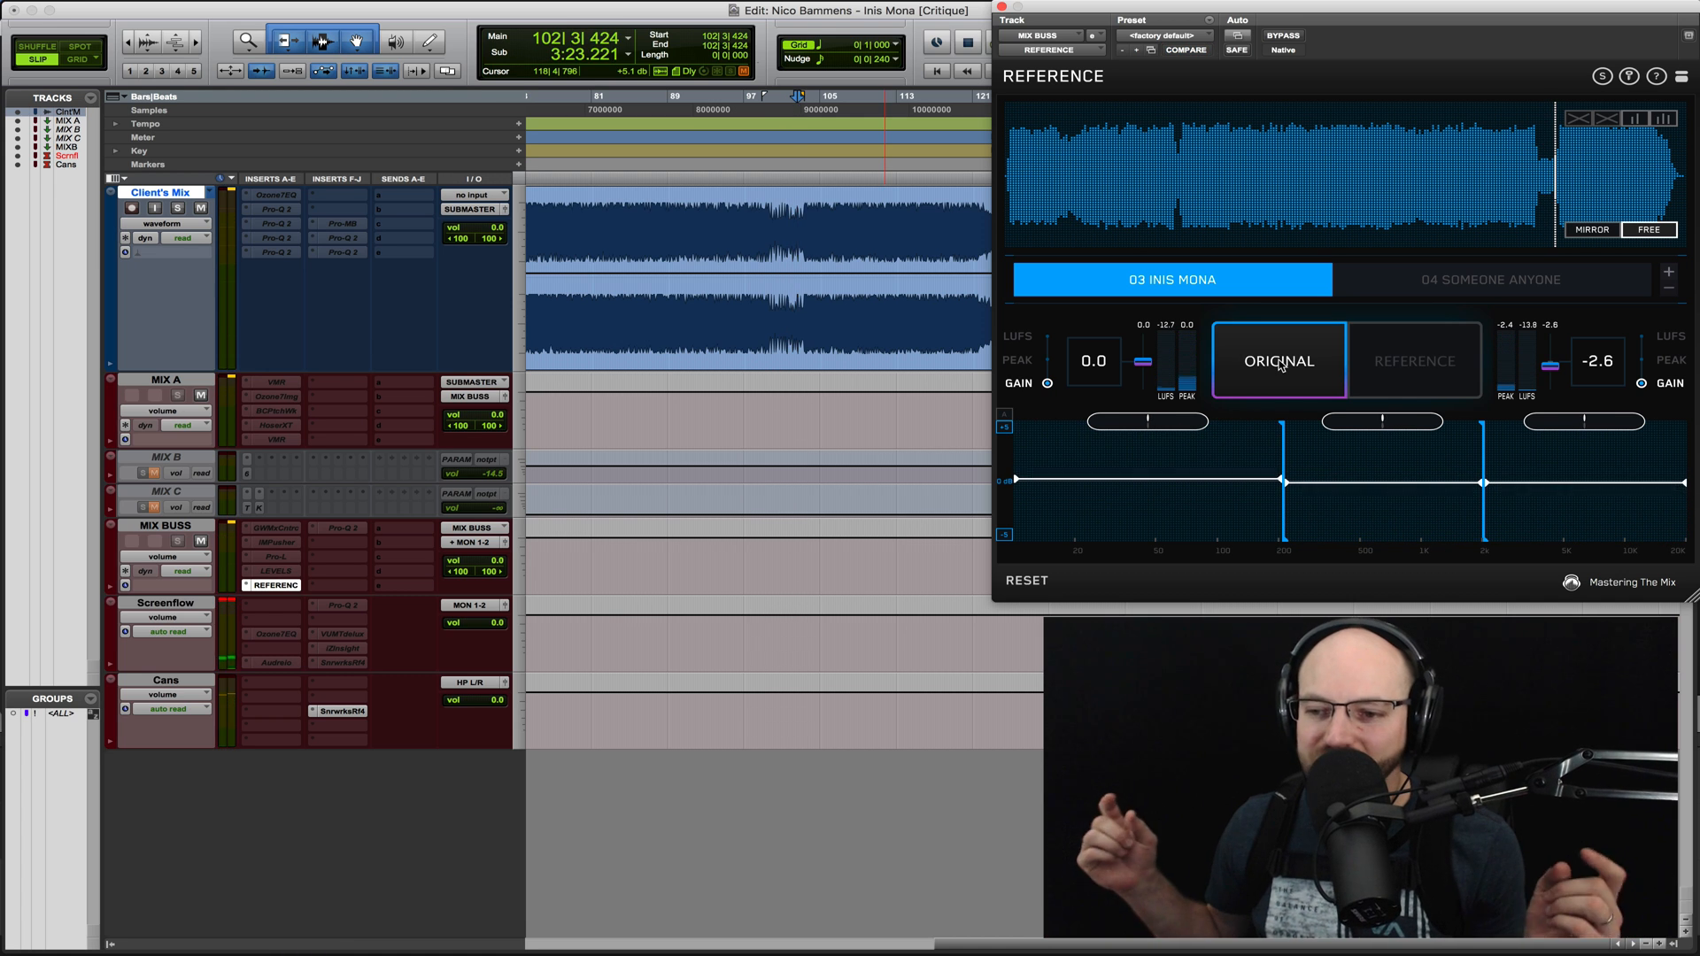